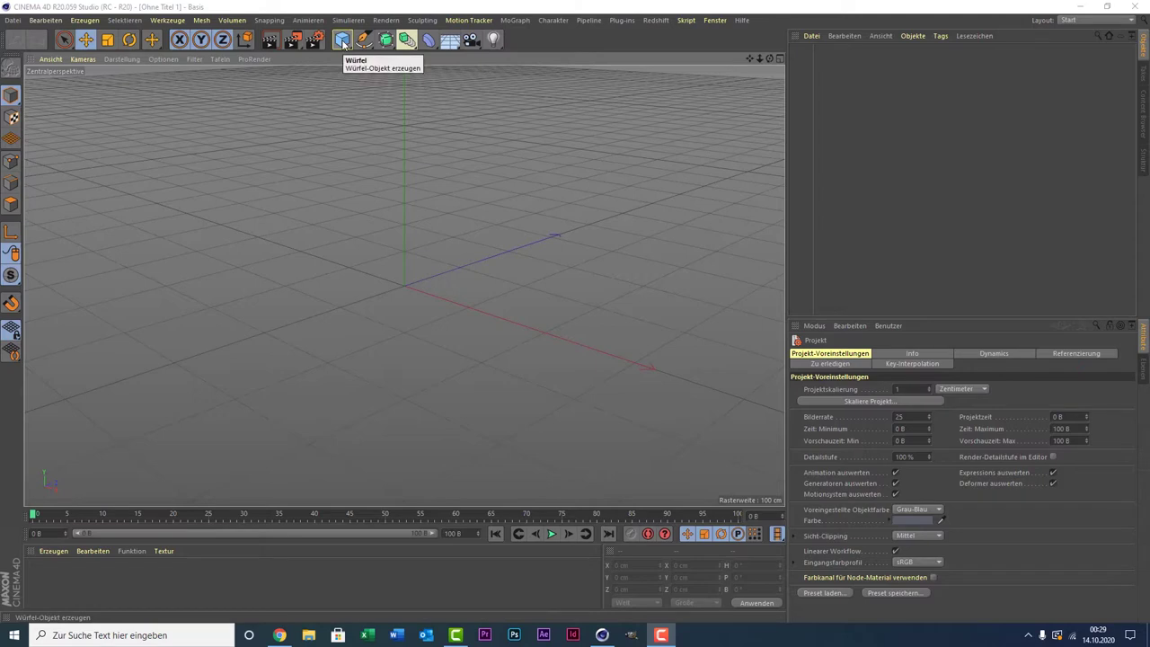
Step: Add a capsule and rotate it P 90° so it lies horizontally, about 283 cm long
left_click(343, 42)
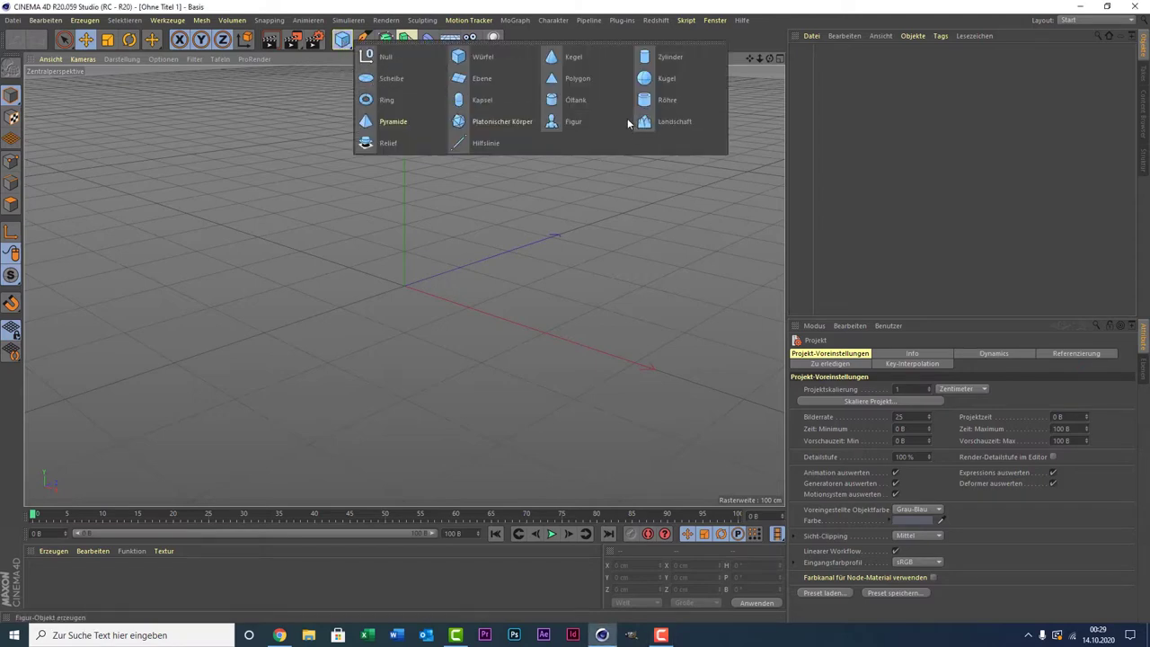
left_click(463, 106)
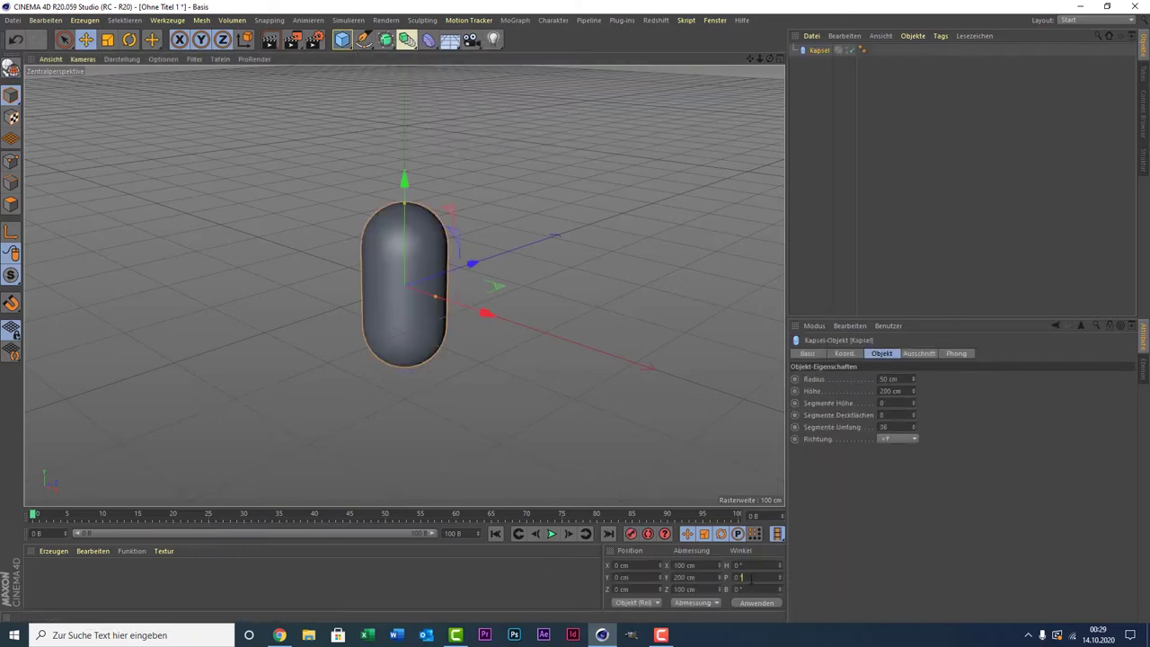
type("90")
key("Return")
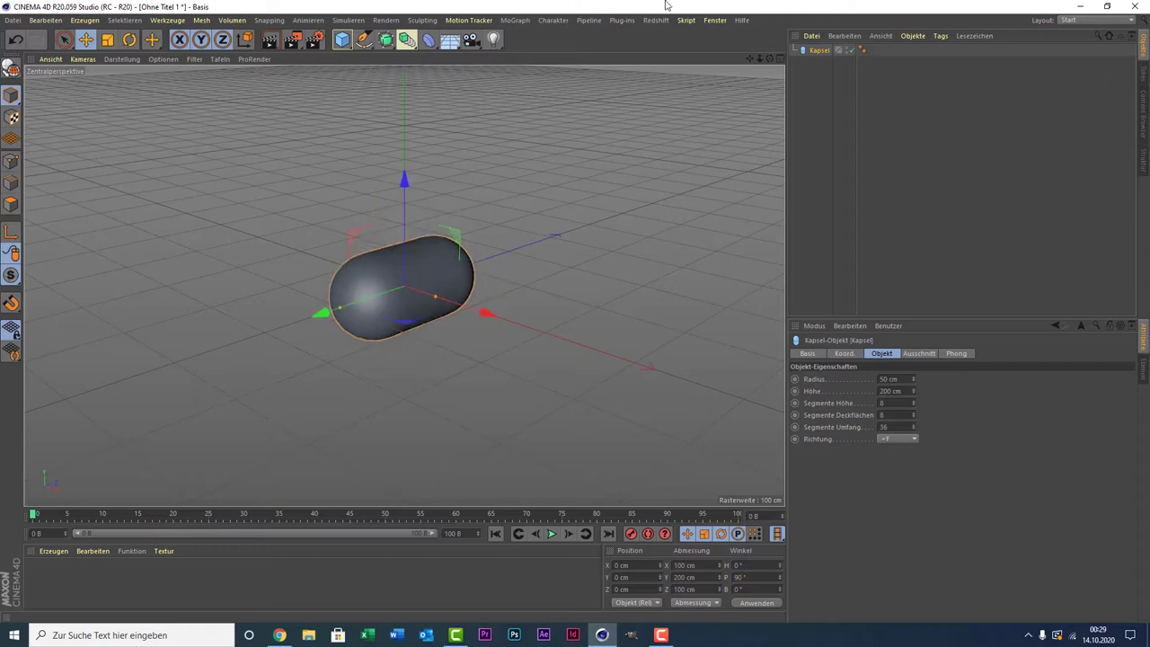
left_click_drag(767, 62, 774, 70)
left_click_drag(405, 285, 321, 298)
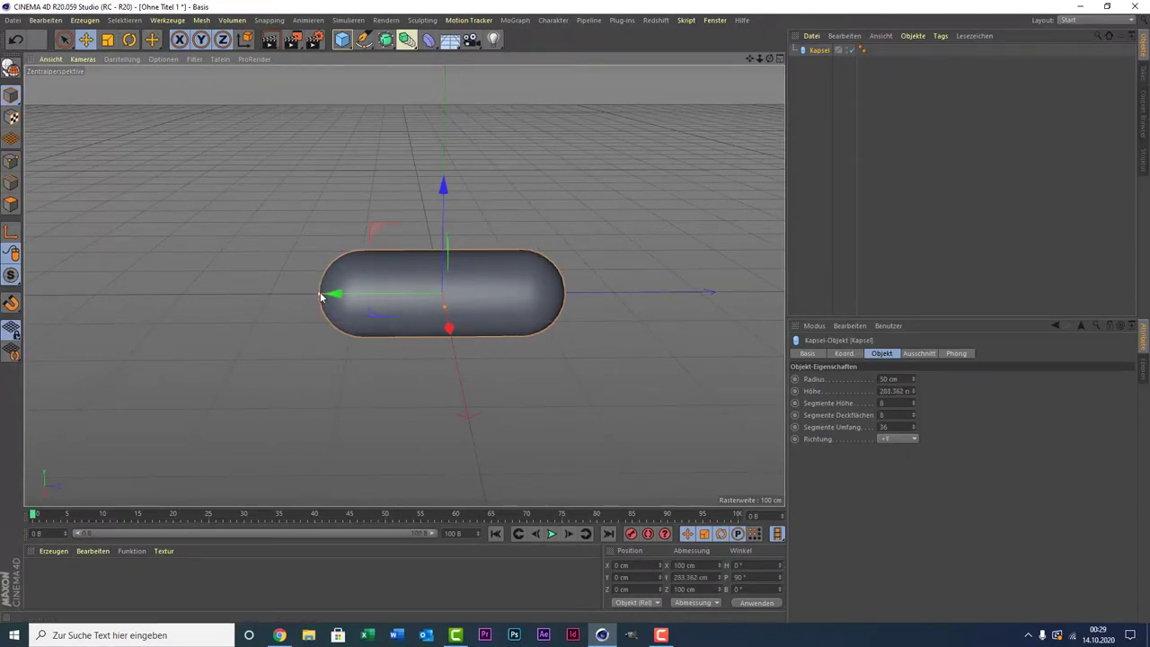
Step: Set the display to Gouraud-Shading (Linien) and maximize the Rechts (right) view
left_click(109, 61)
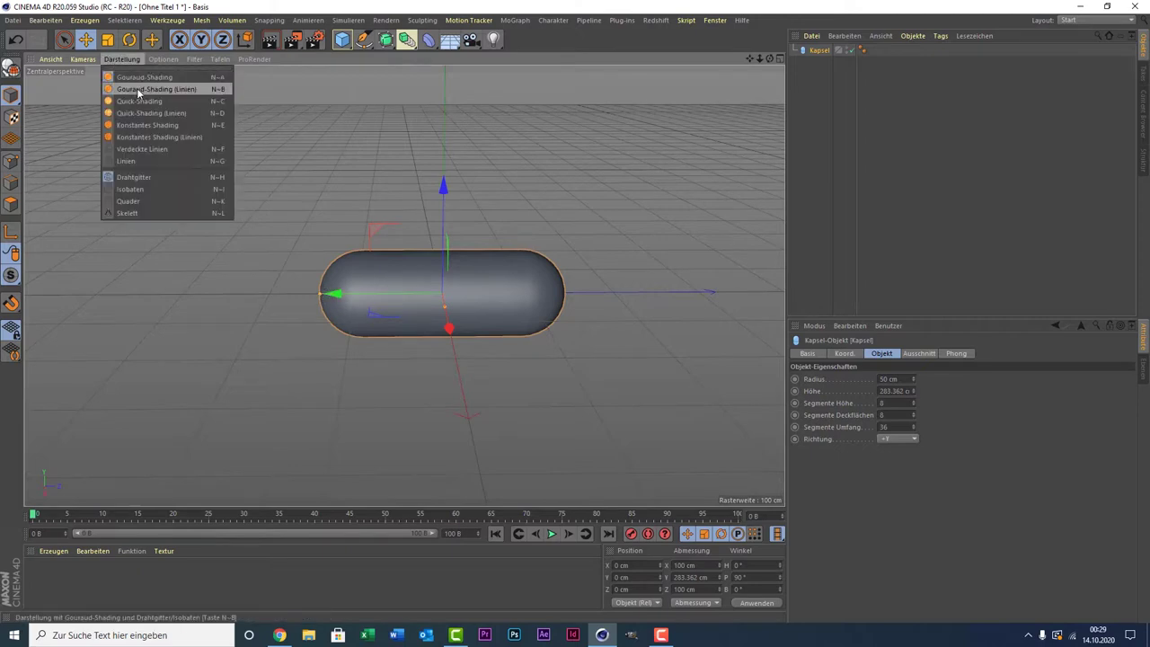
left_click(137, 93)
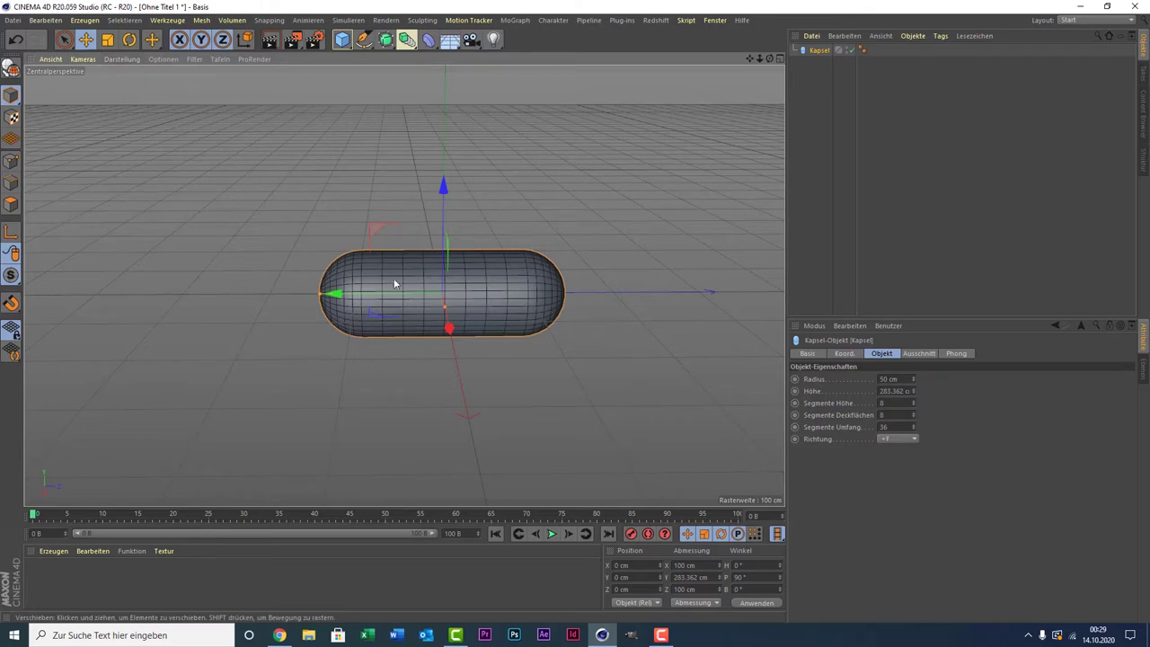
middle_click(469, 287)
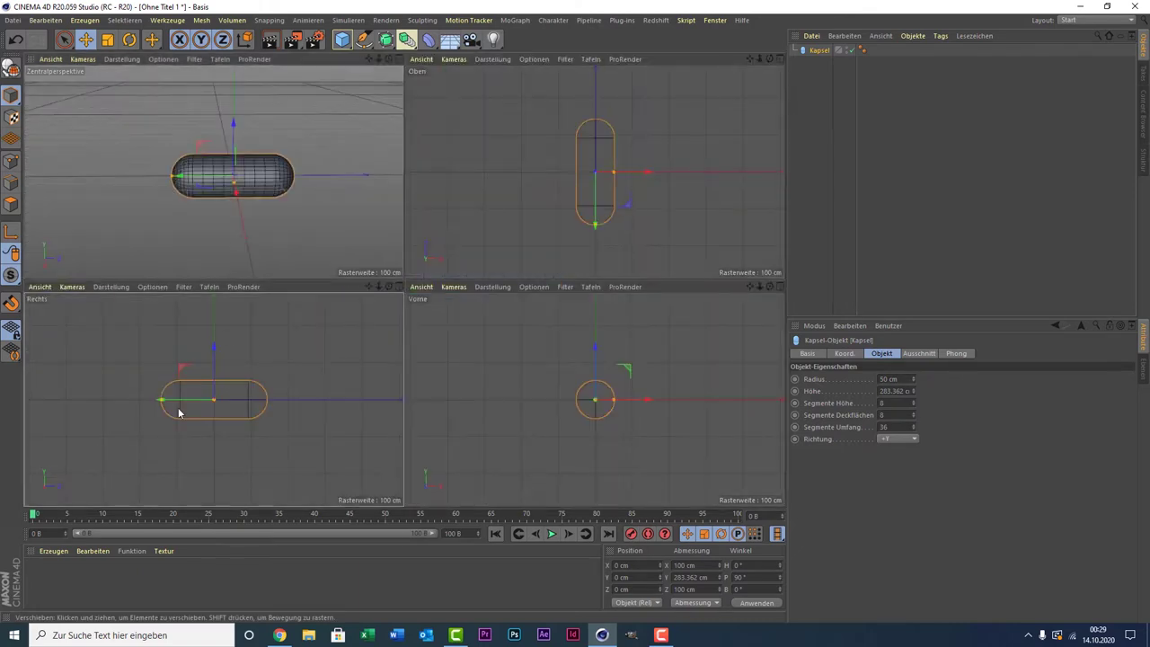
middle_click(182, 401)
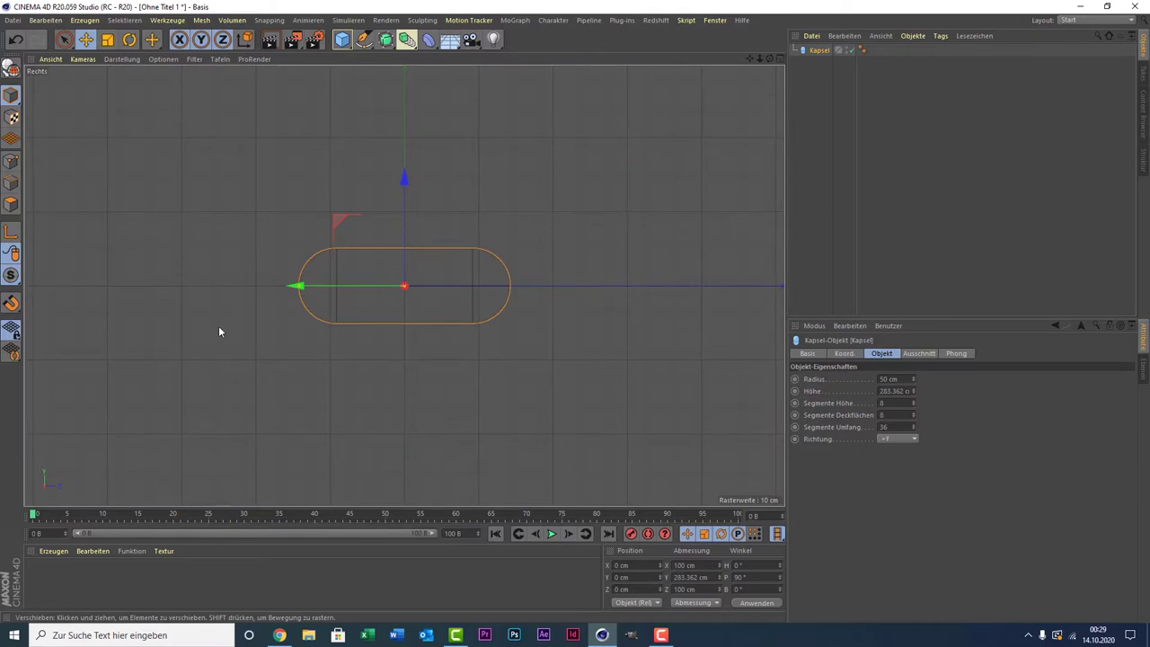
Step: Make the capsule editable, enter Polygon mode and pick Rechteck-Selektion
key("c")
scroll(264, 299, "up", 3)
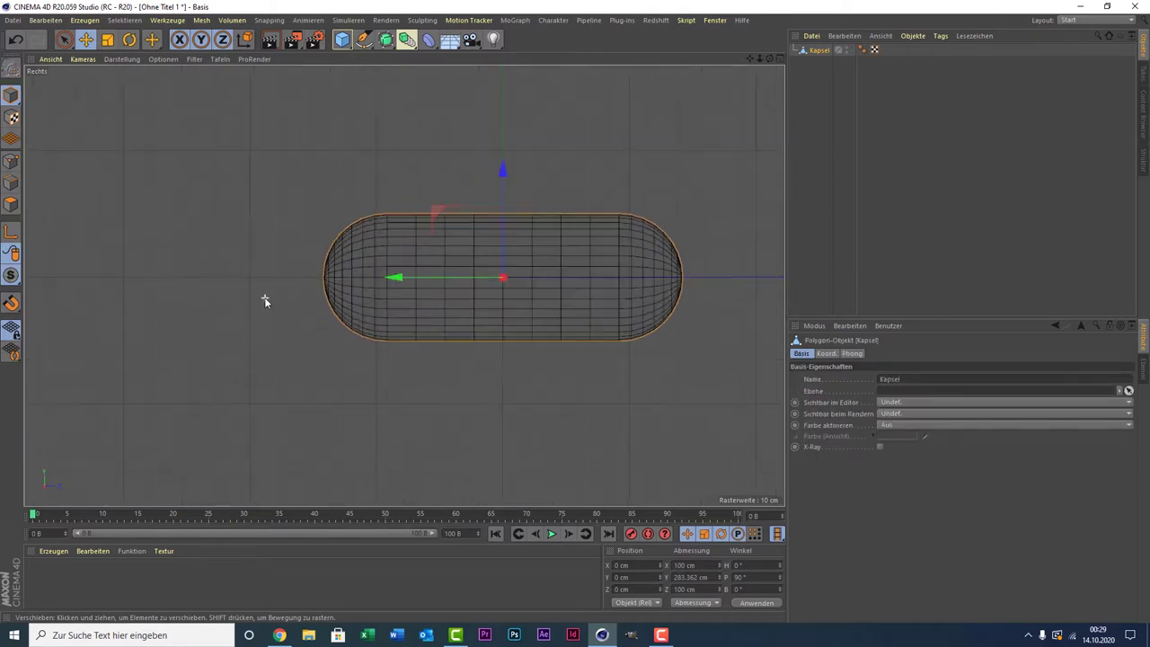
left_click(12, 204)
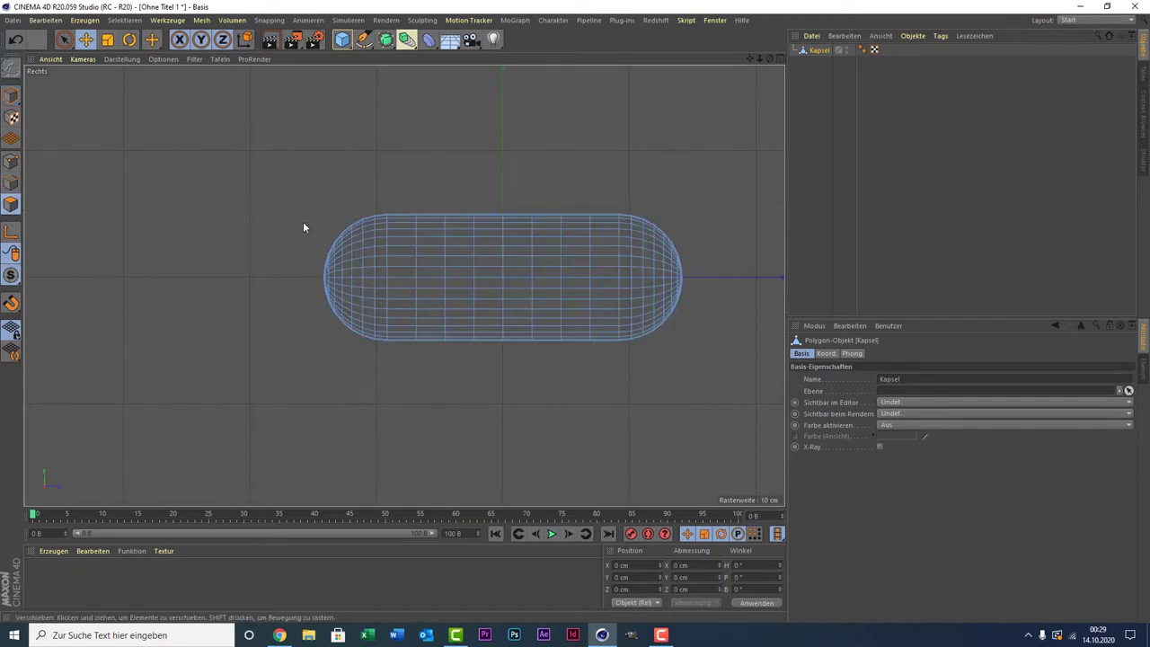
left_click_drag(63, 40, 108, 75)
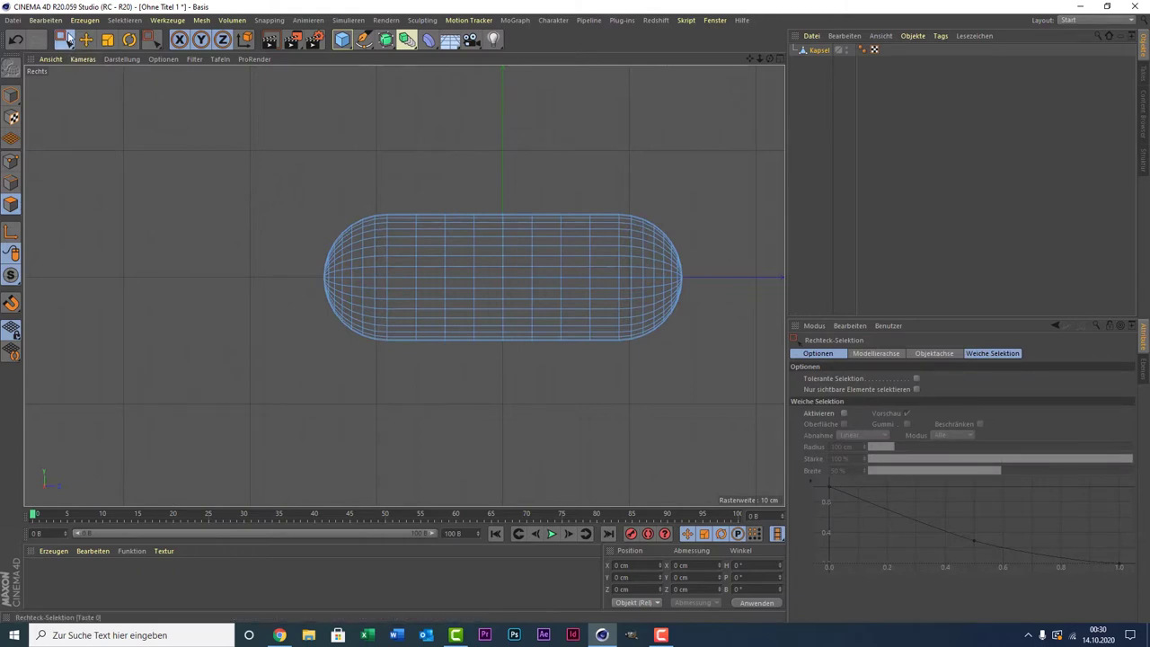
Step: Cut an edge loop near the capsule's middle with Loop/Pfad-Schnitt, then return to Rechteck-Selektion
right_click(123, 118)
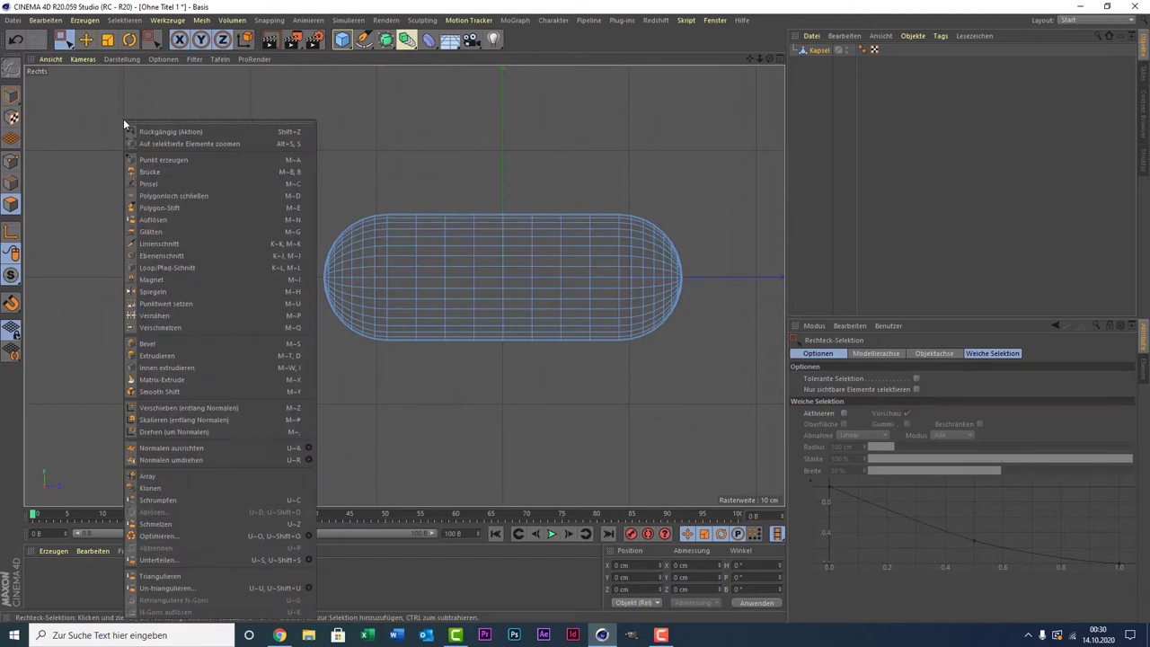
left_click(217, 268)
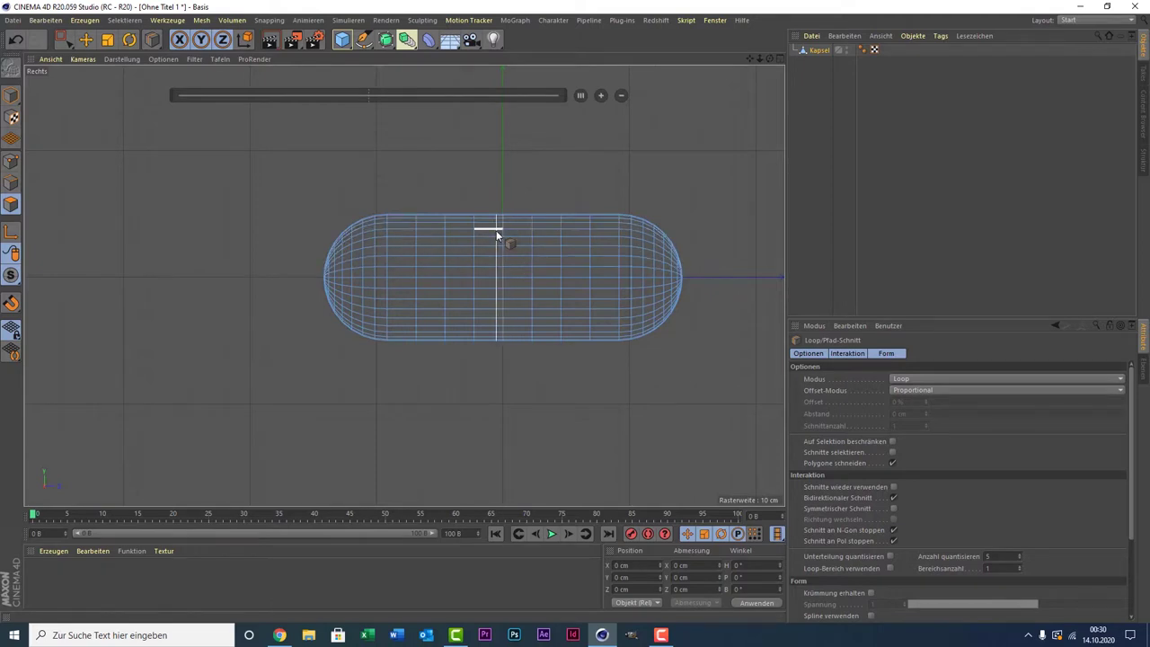
left_click(497, 233)
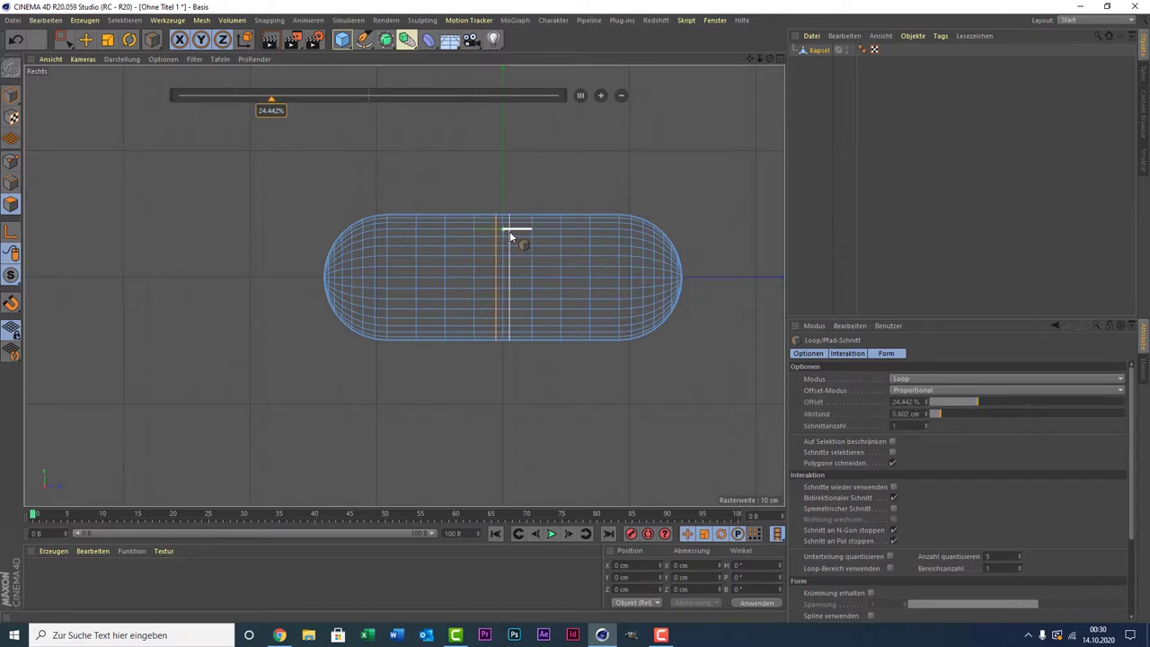
left_click(510, 231)
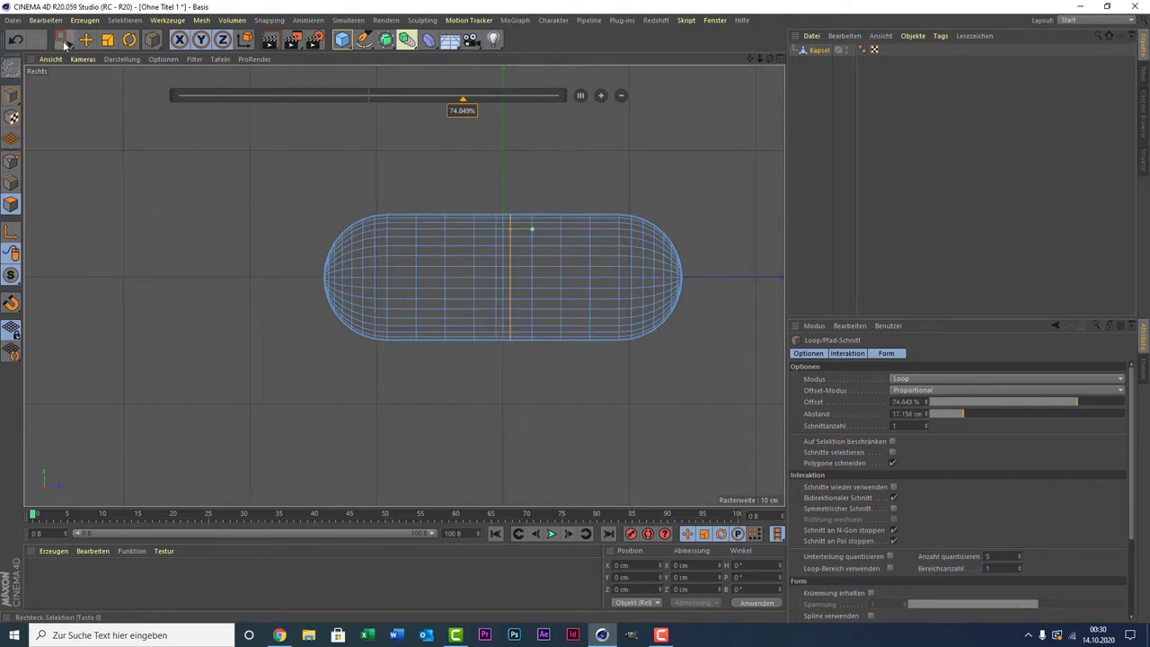
left_click(63, 39)
left_click_drag(69, 40, 124, 92)
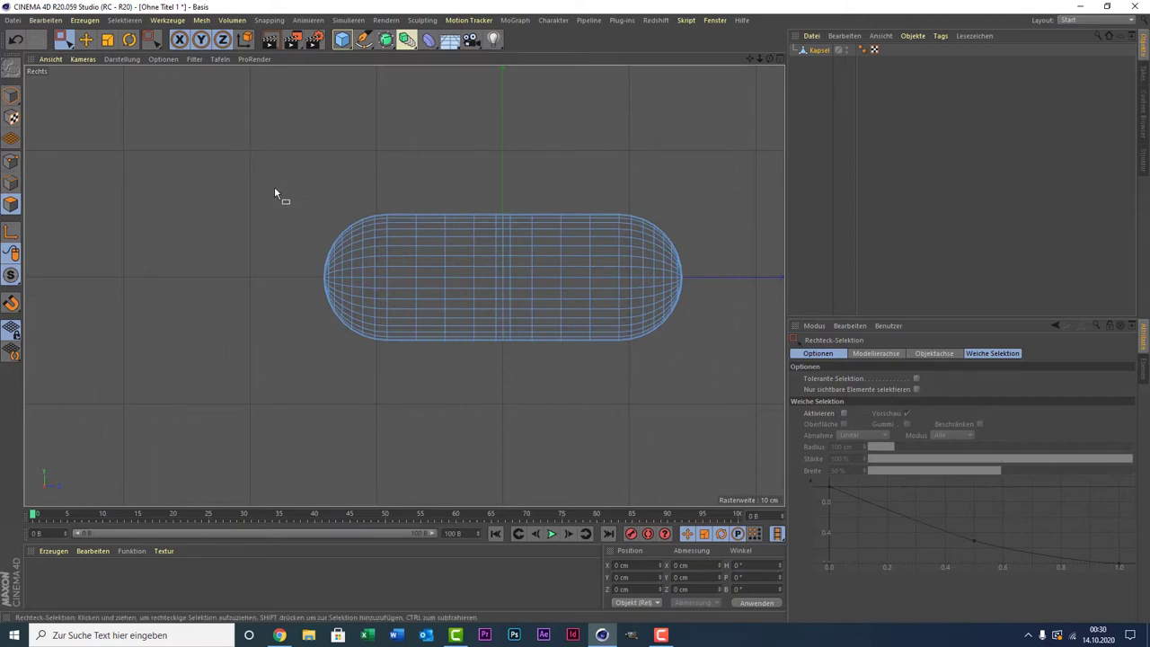
Step: Rectangle-select the capsule's left-half polygons and freeze them as the 'Polygon-Auswahl' tag
mouse_move(274, 187)
left_mouse_down()
mouse_move(412, 361)
mouse_move(498, 390)
left_mouse_up()
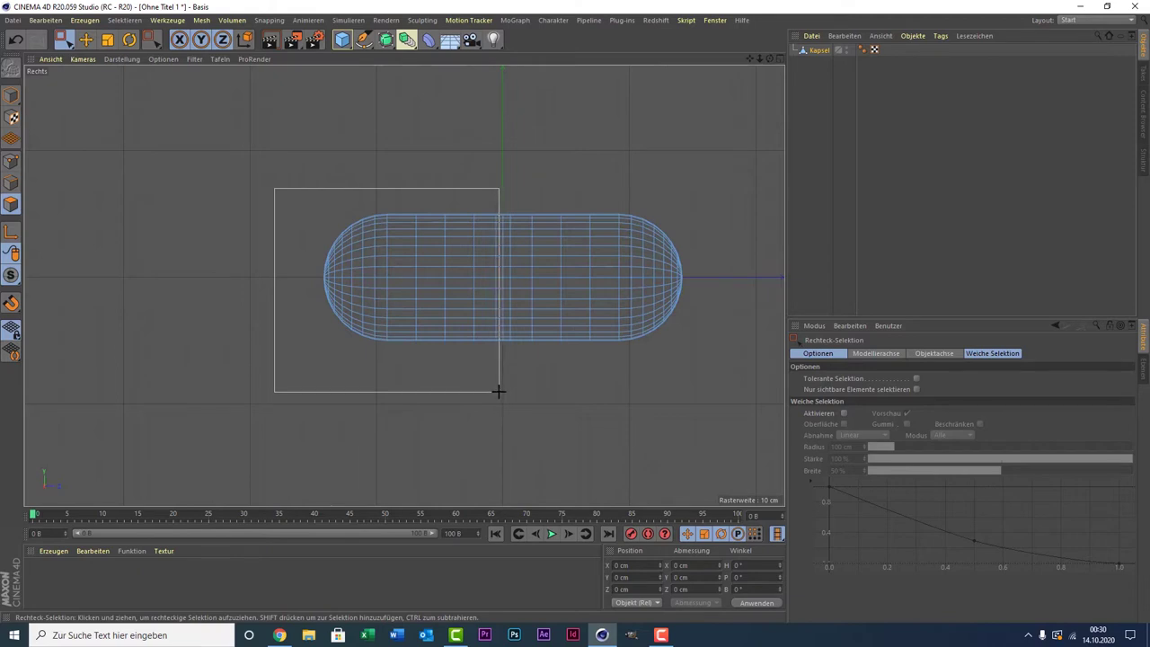
left_click_drag(498, 391, 499, 390)
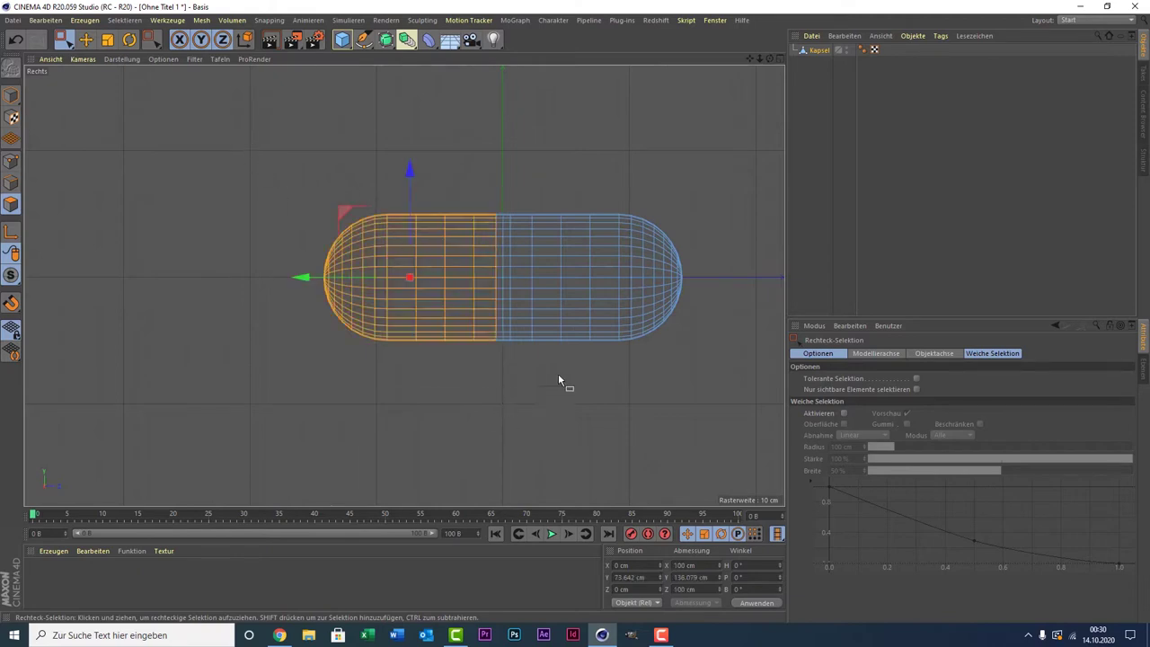
left_click(131, 22)
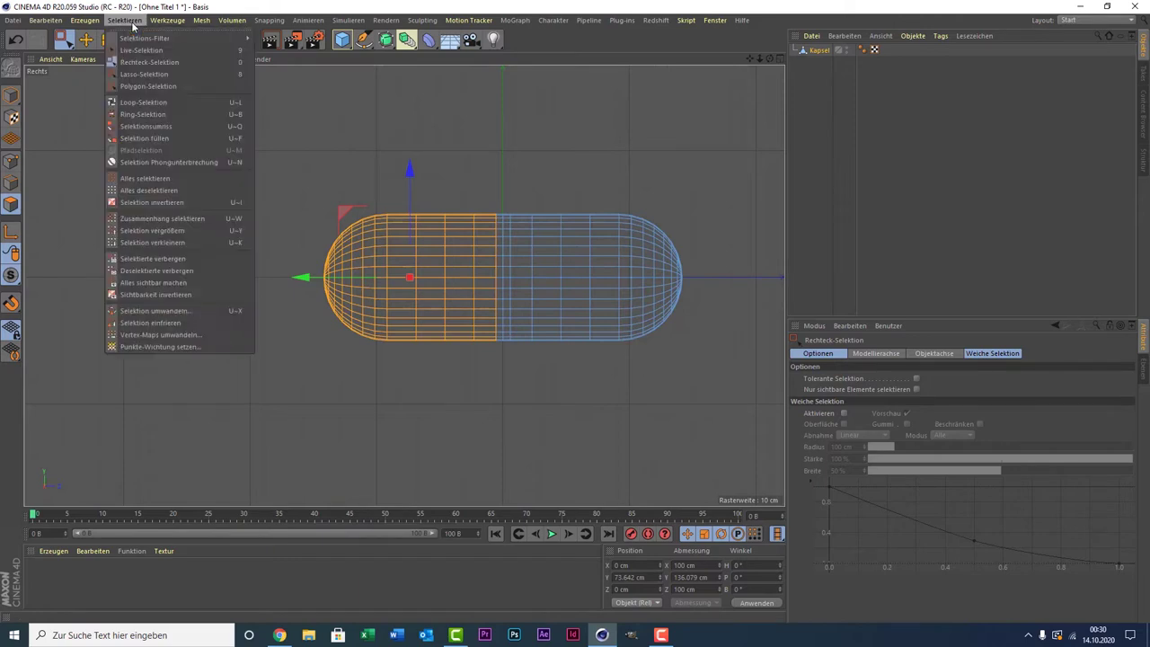
left_click(176, 323)
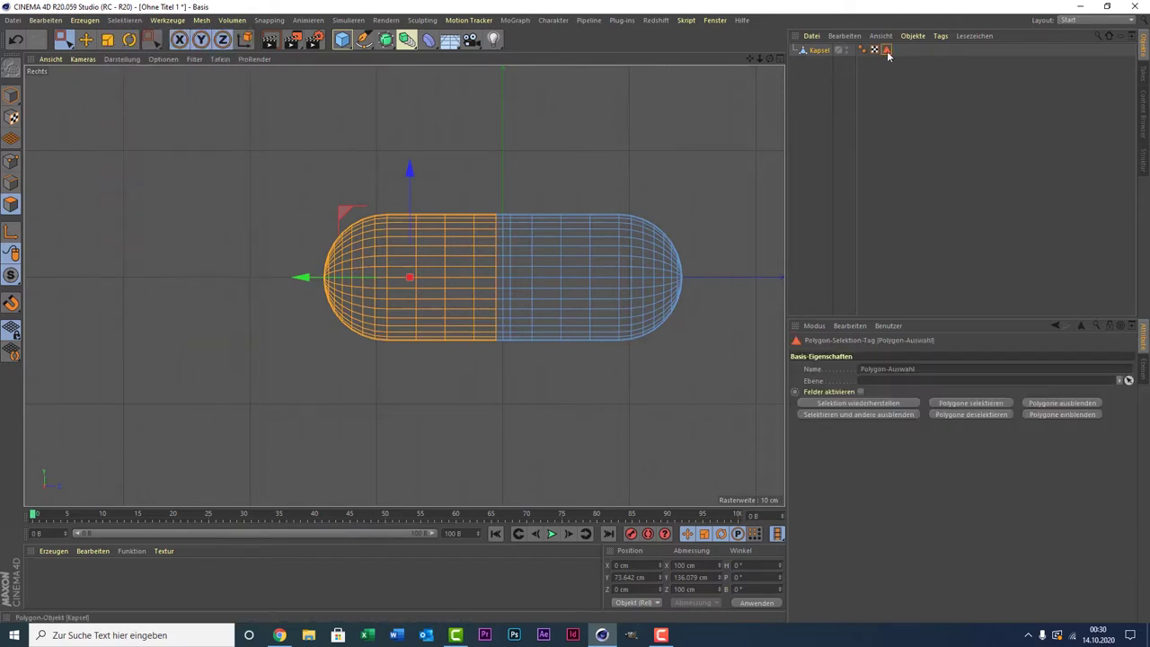
left_click(886, 116)
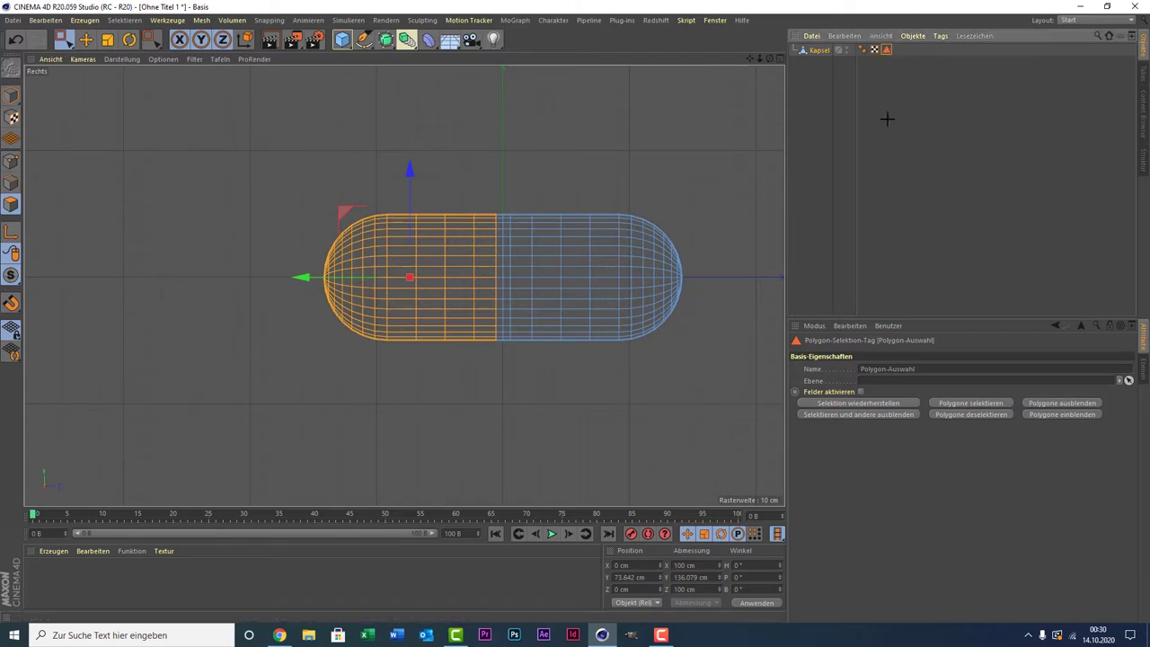
left_click(818, 51)
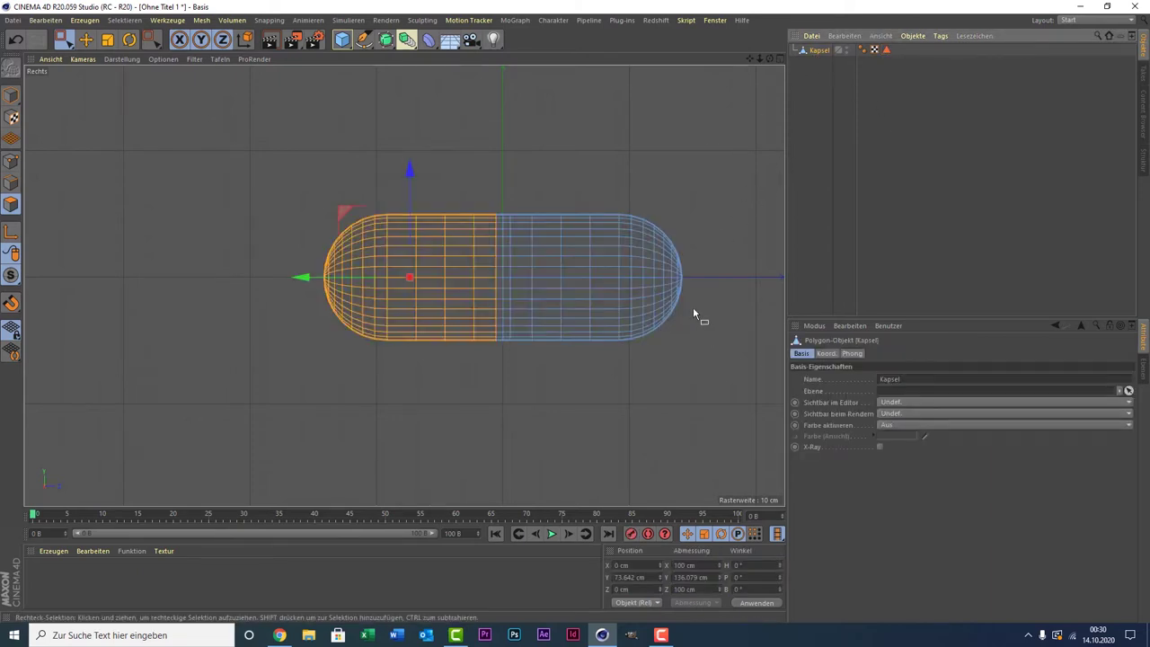
Step: Rectangle-select the capsule's right-half polygons and freeze them as 'Polygon-Auswahl.1'
left_click_drag(706, 351, 509, 203)
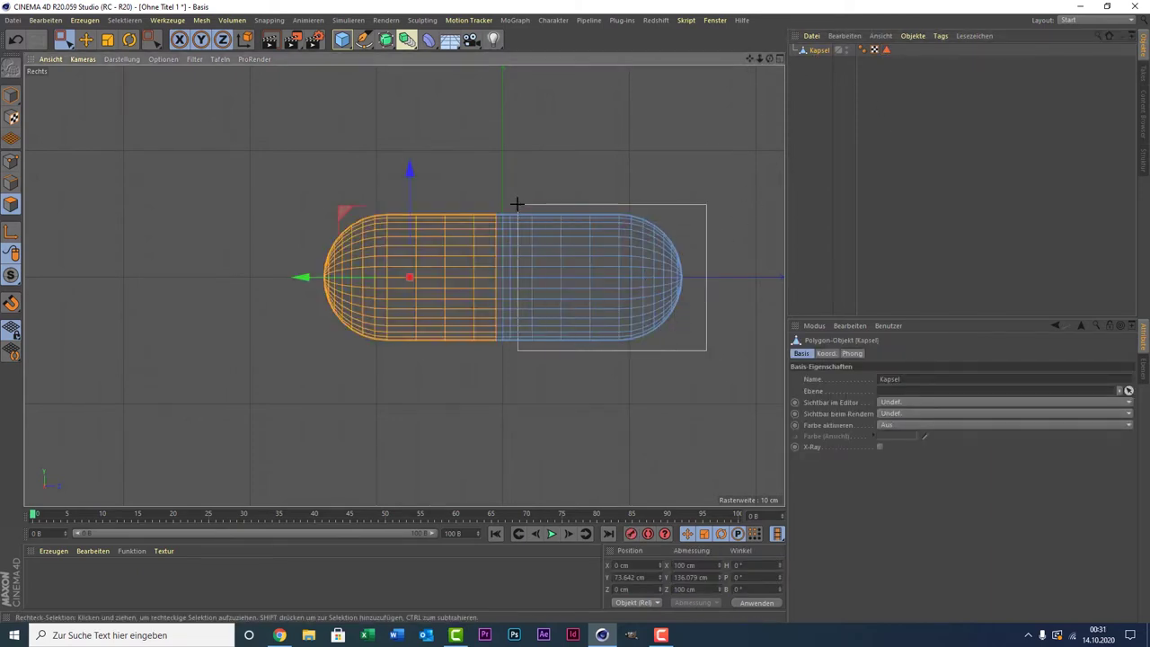
left_click_drag(509, 203, 508, 203)
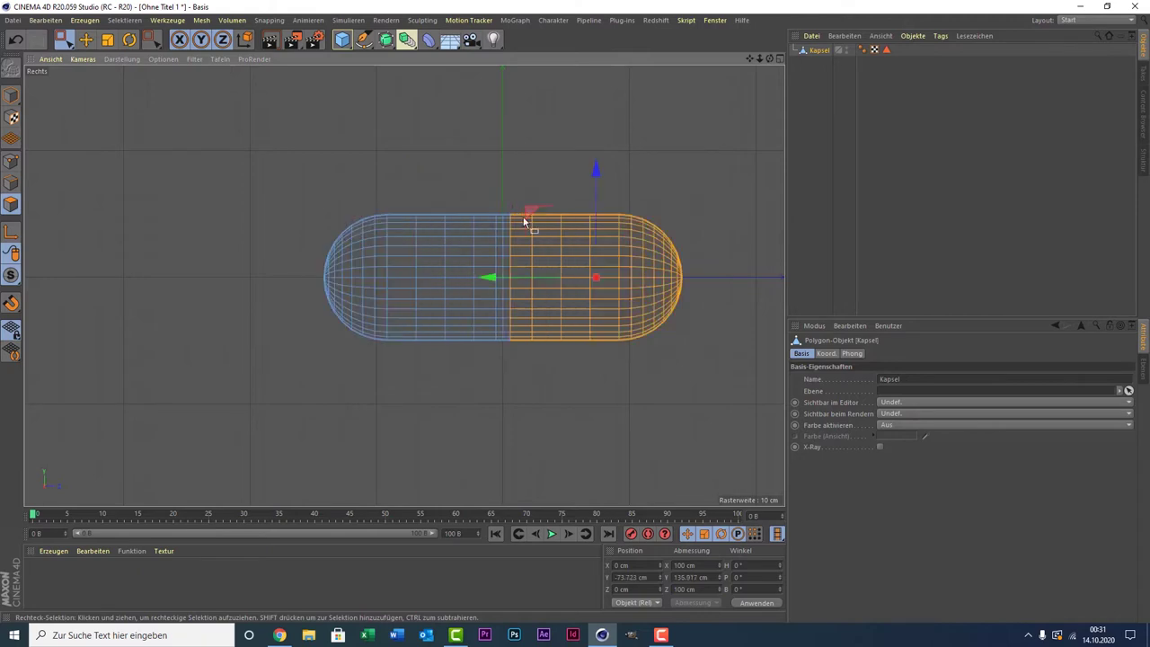
left_click(124, 20)
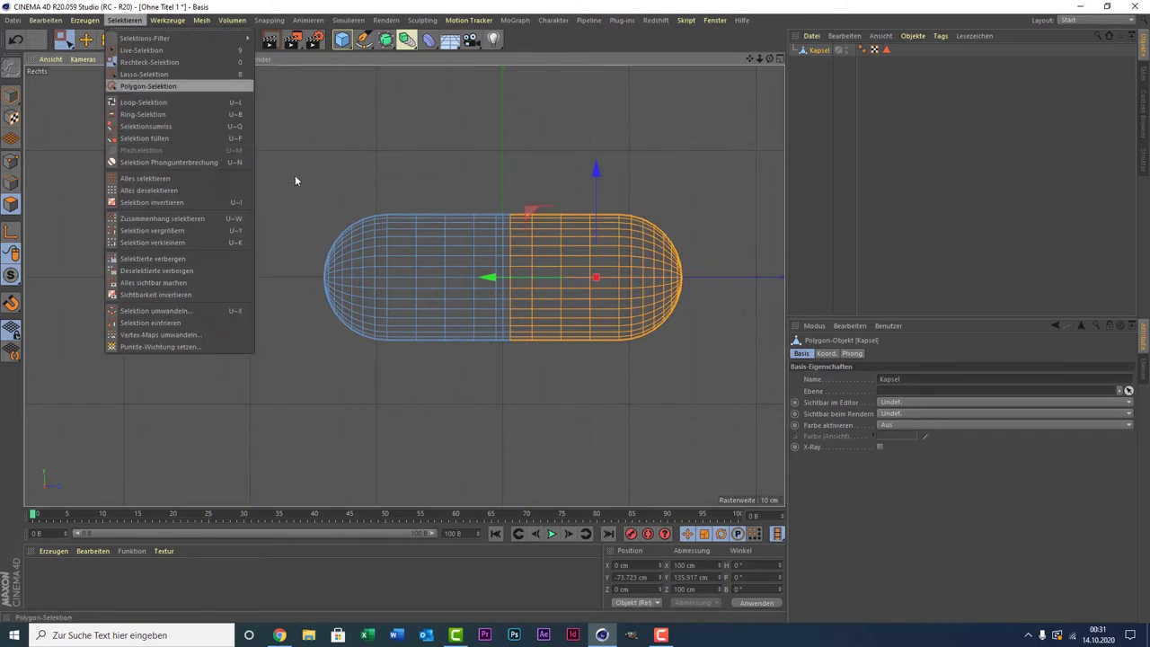
left_click(190, 321)
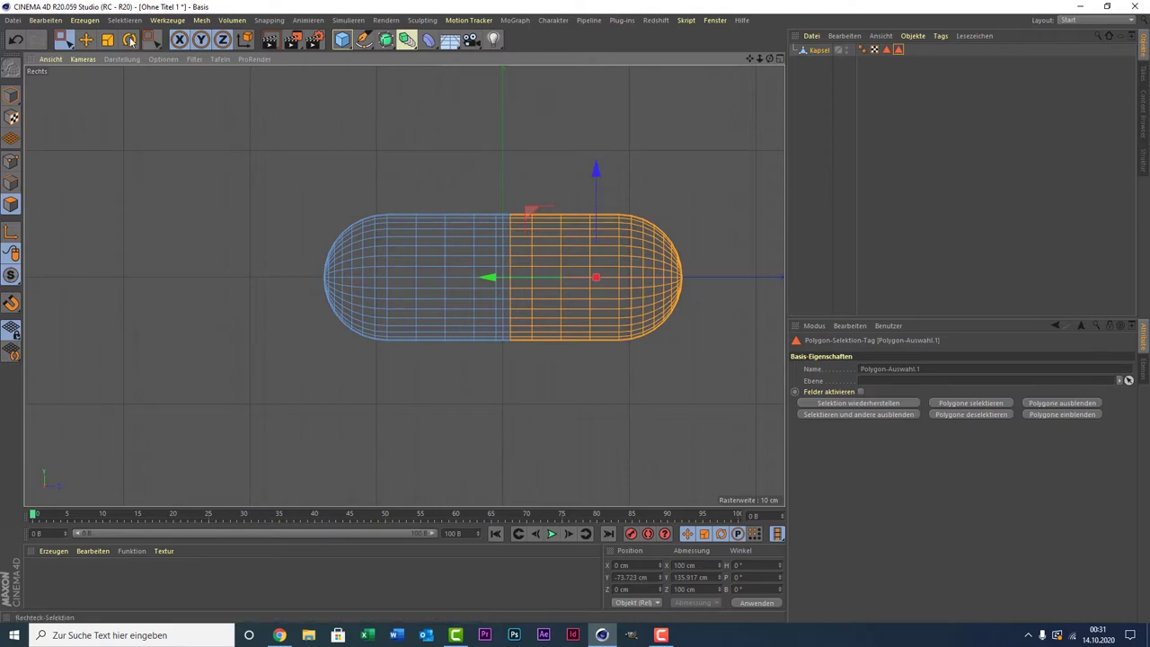
left_click(63, 39)
Step: With Live-Selektion and 'Nur sichtbare Elemente selektieren' off, paint-select the middle polygon ring and freeze it
left_click(86, 55)
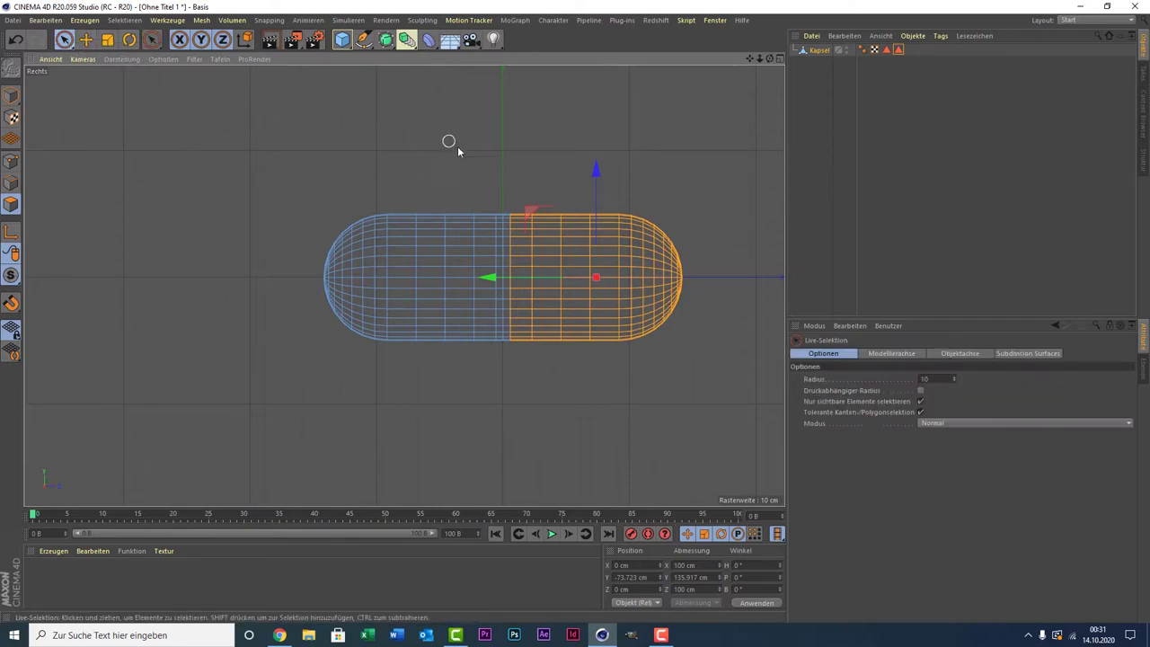
scroll(485, 223, "up", 2)
scroll(453, 191, "up", 3)
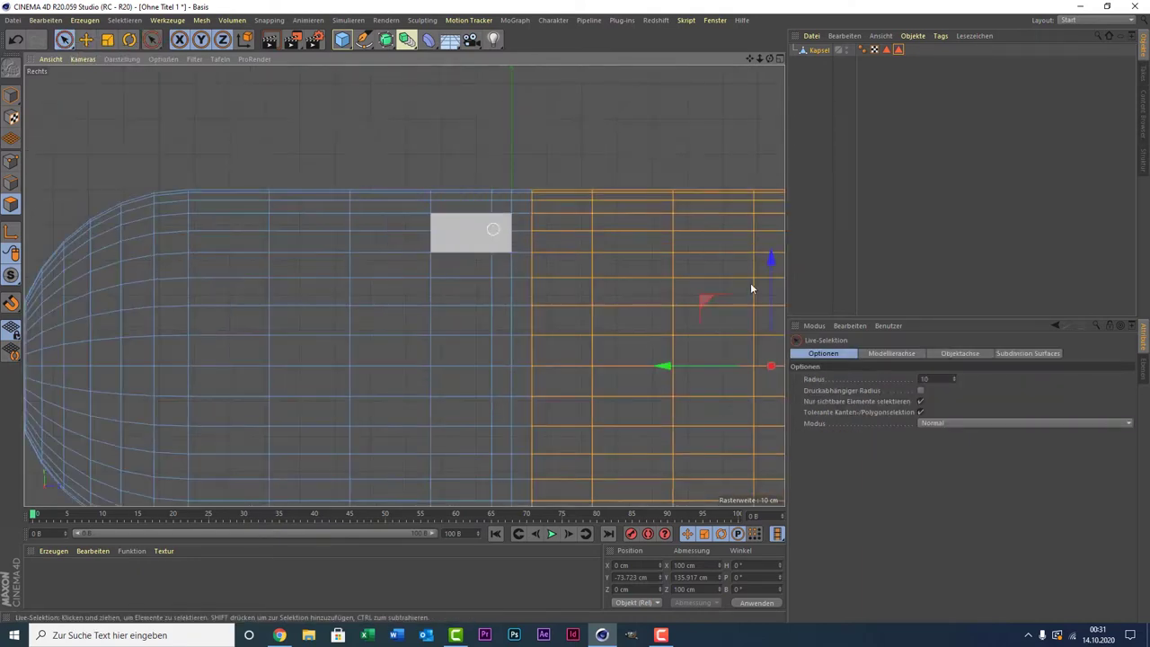
left_click(920, 400)
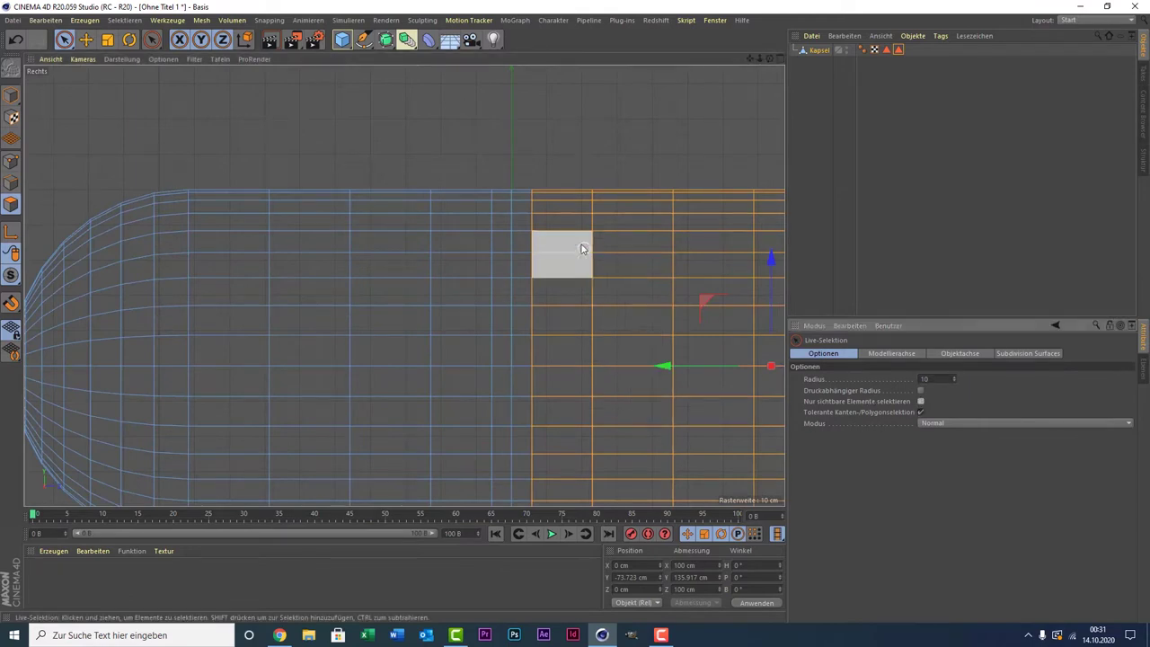
scroll(512, 200, "down", 5)
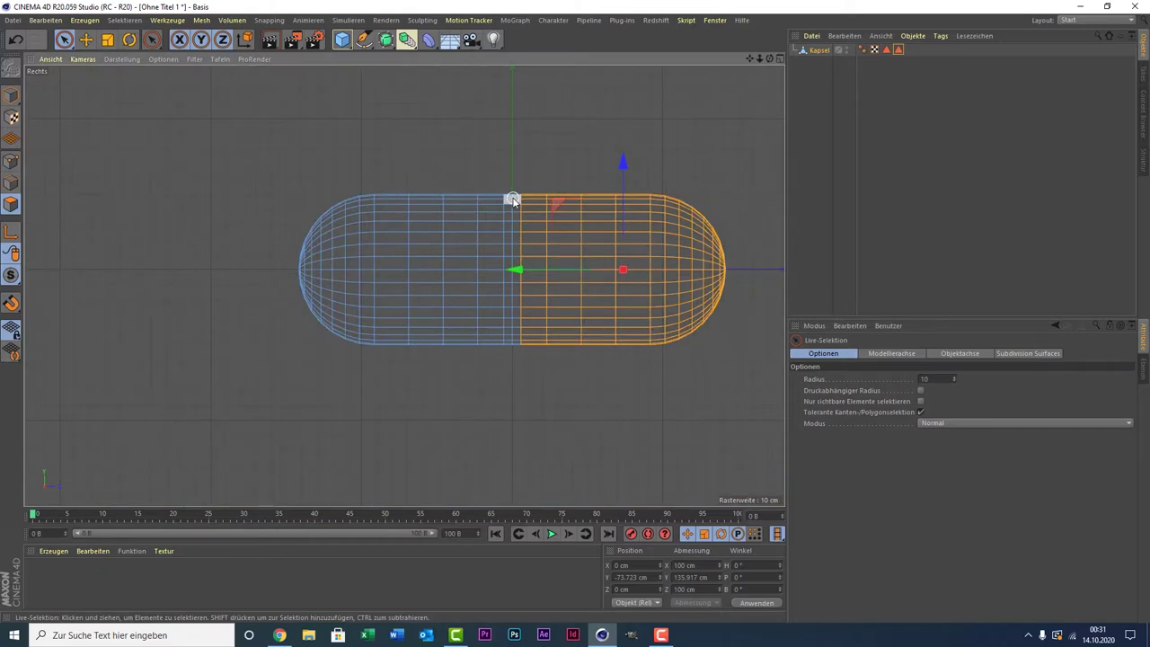
left_click_drag(512, 199, 513, 350)
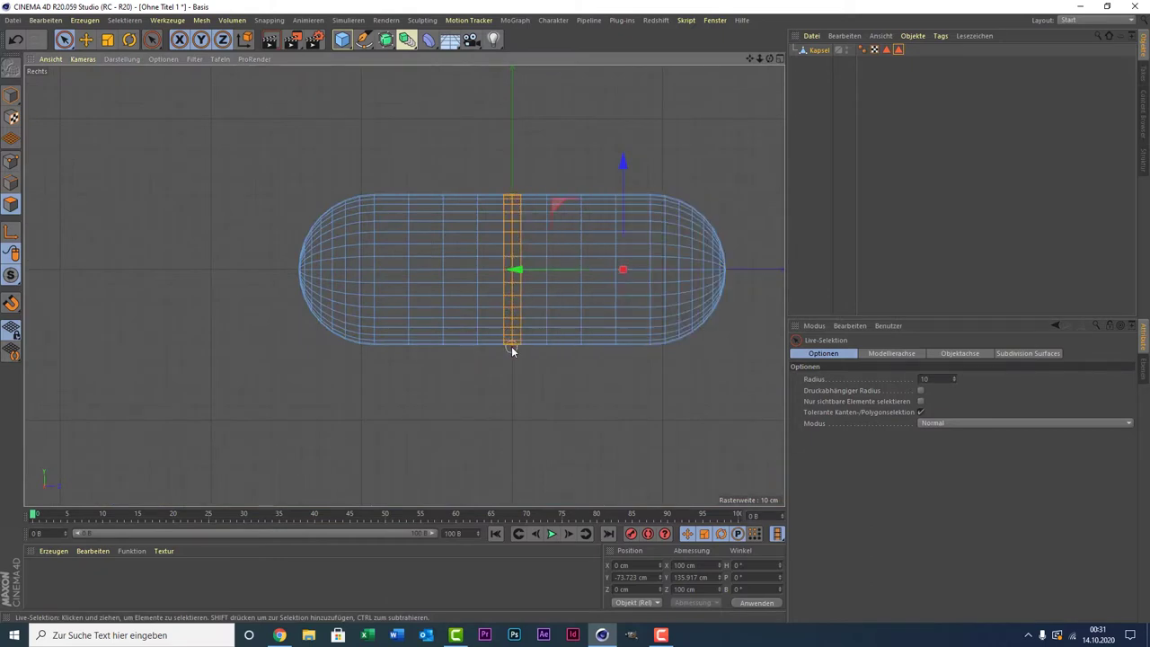
left_click(124, 20)
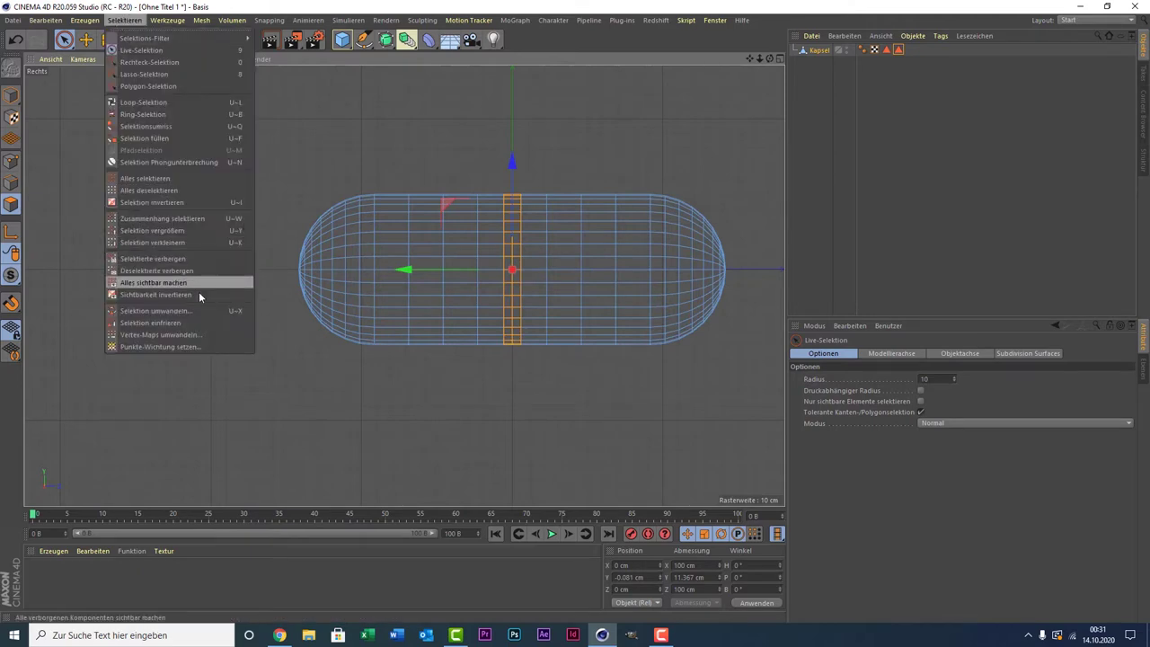
left_click(198, 322)
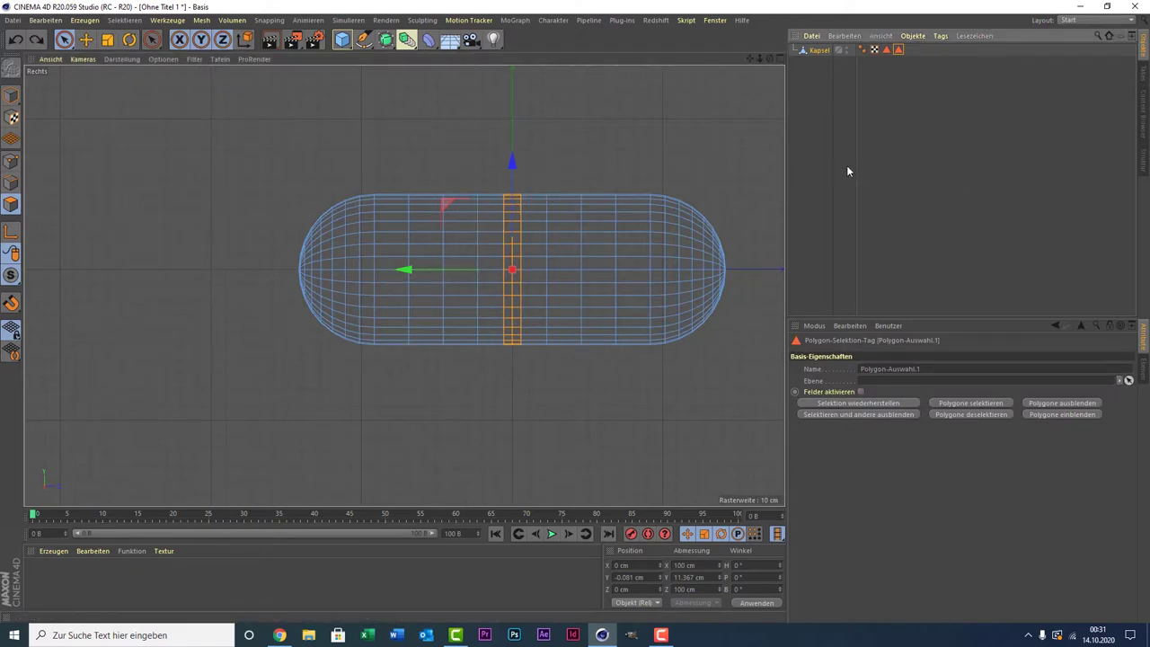
Step: Undo, reselect the Kapsel object, repaint the middle ring and freeze it as 'Polygon-Auswahl.2'
key("ctrl+z")
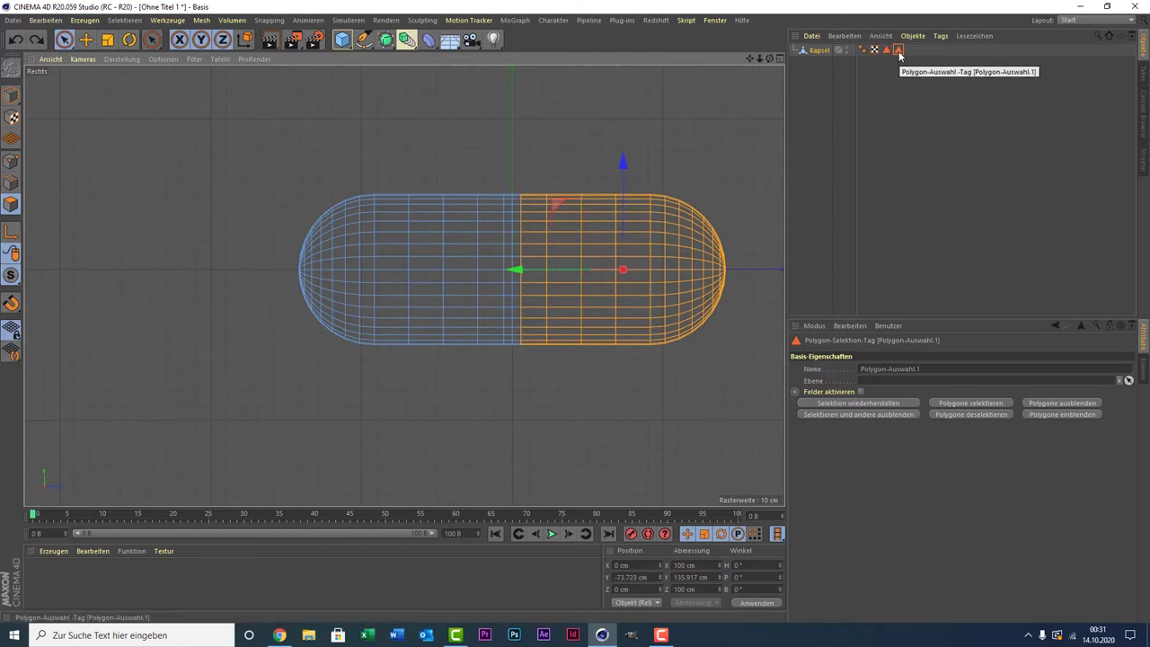
left_click(832, 62)
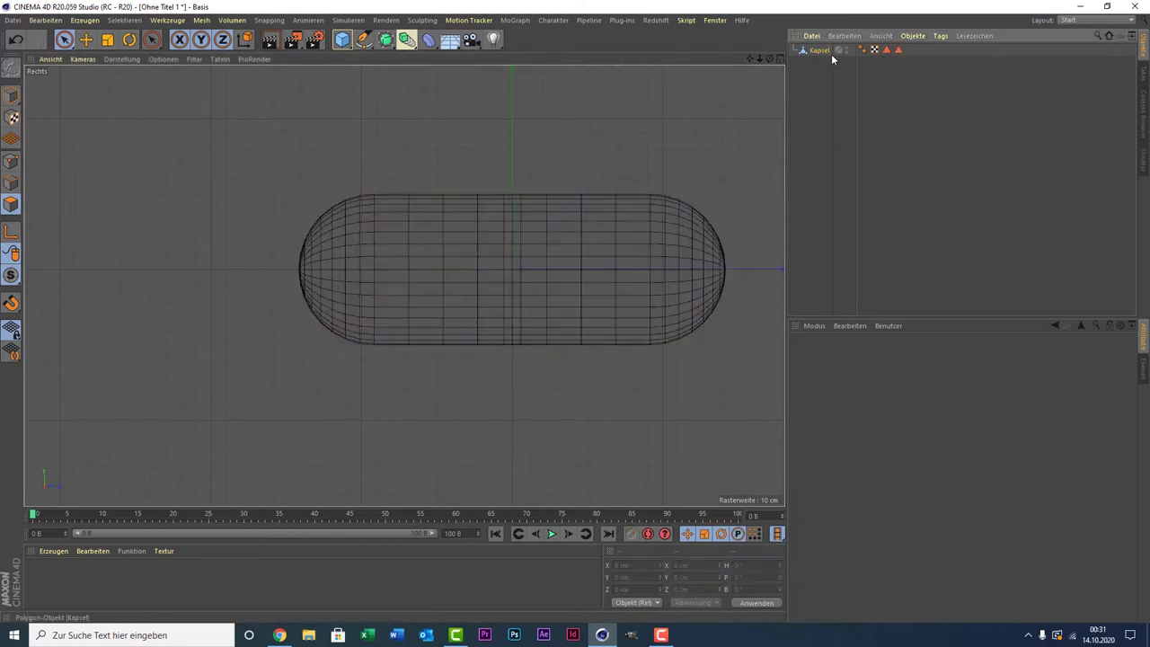
left_click(831, 54)
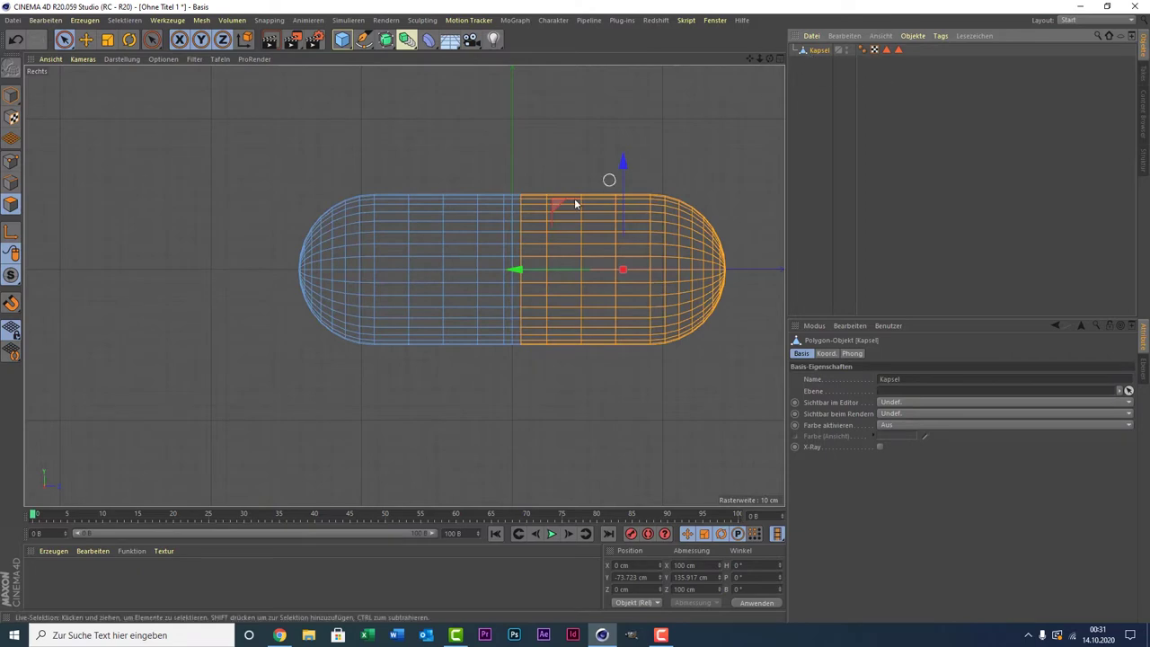
scroll(508, 220, "up", 2)
scroll(514, 218, "up", 1)
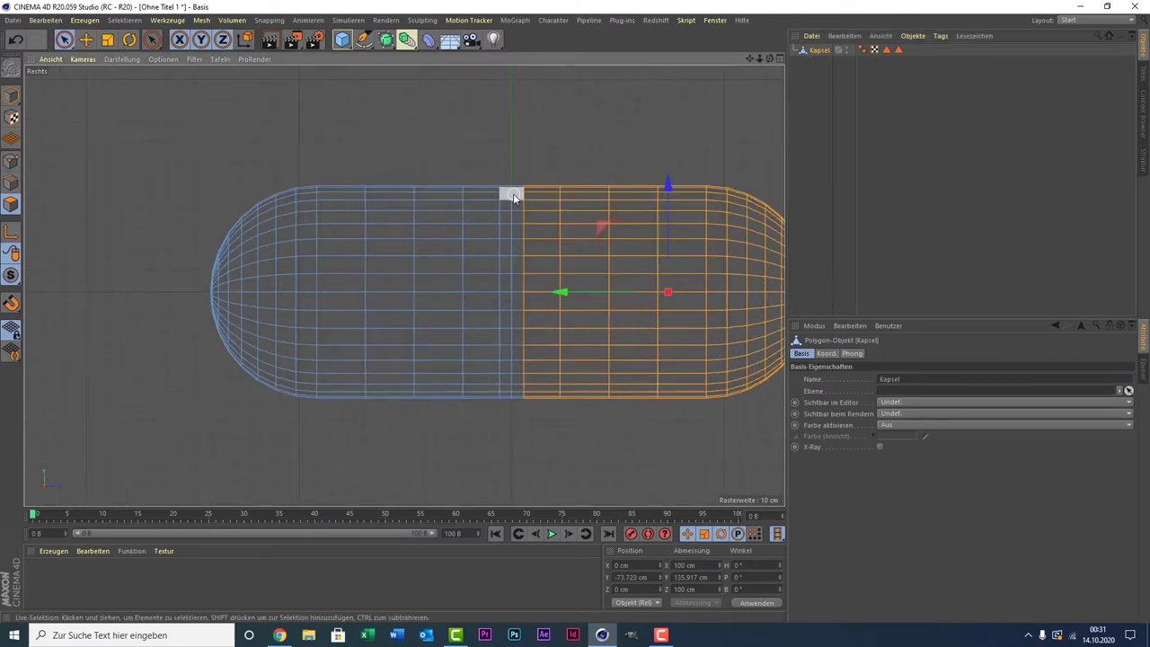
left_click_drag(513, 188, 510, 315)
left_click_drag(507, 402, 507, 404)
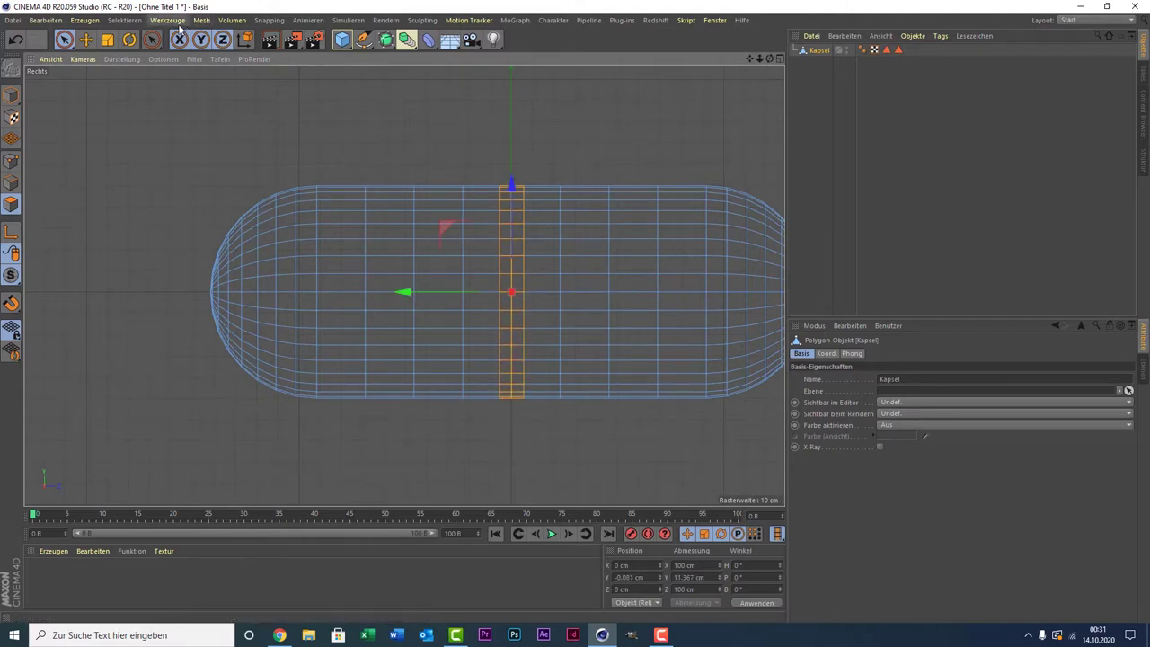
left_click(124, 20)
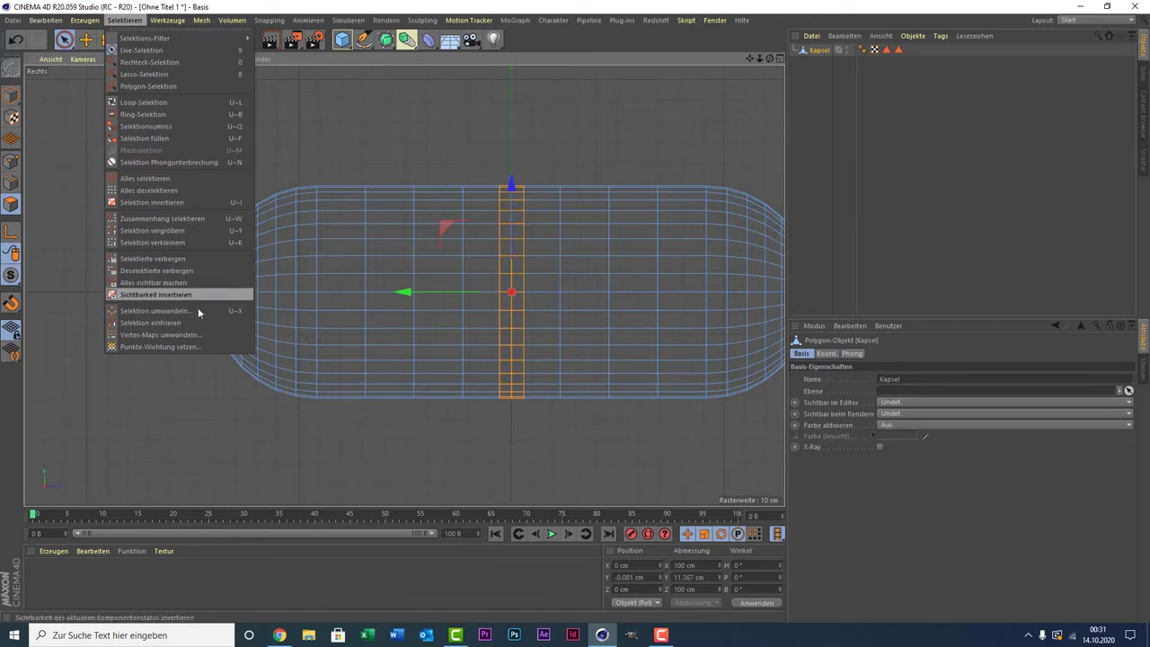
left_click(200, 323)
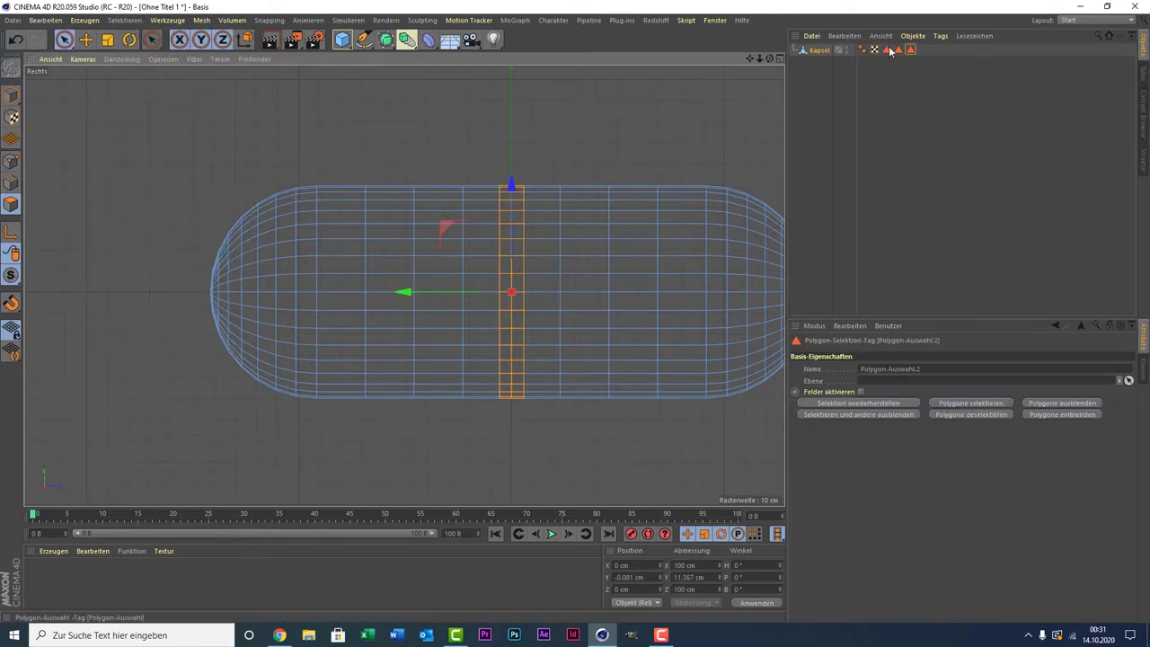
scroll(549, 131, "down", 2)
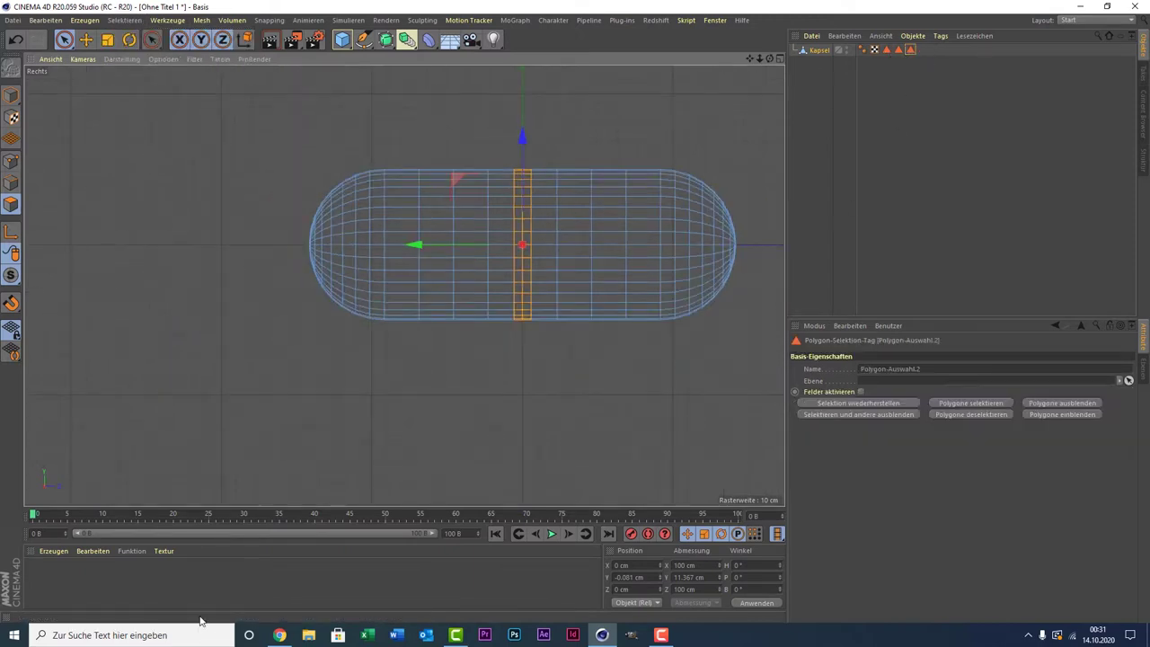
Step: Create material 'Mat' and colour it purple with H 283° and S 100%
double_click(42, 582)
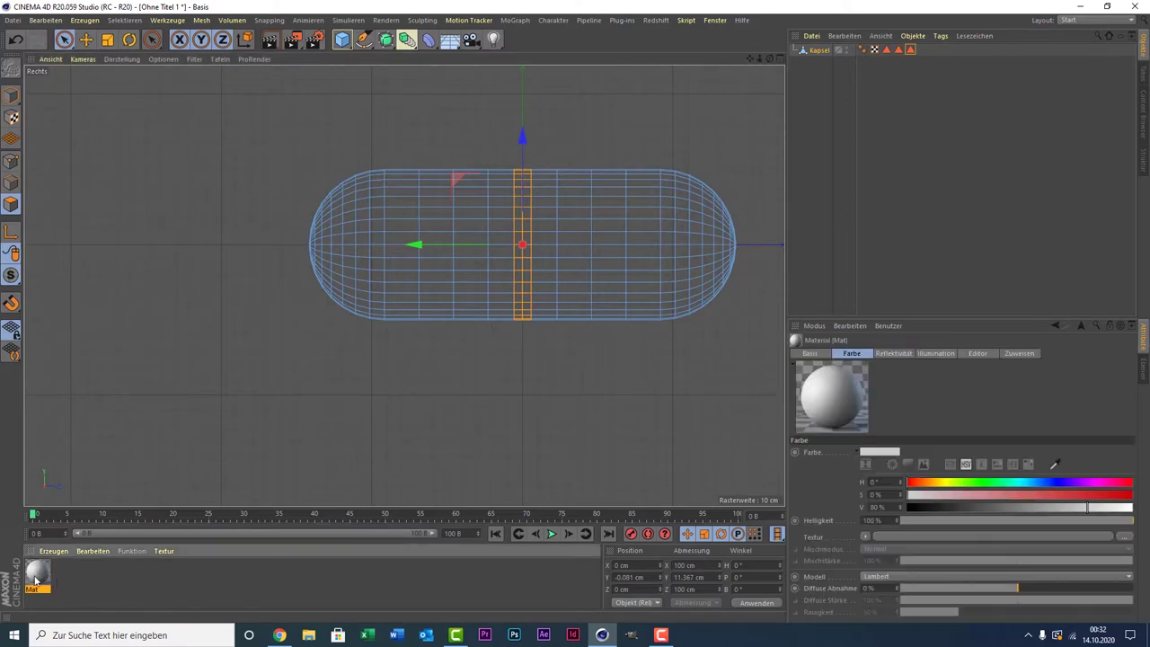
double_click(36, 579)
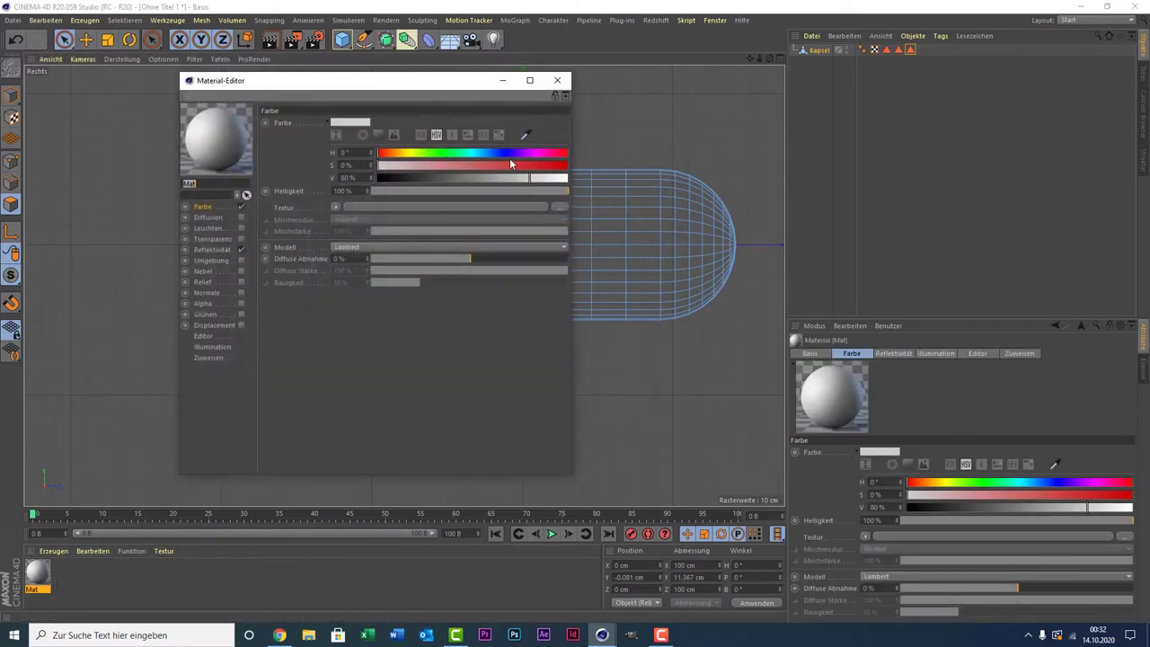
left_click(526, 154)
left_click_drag(529, 165, 593, 165)
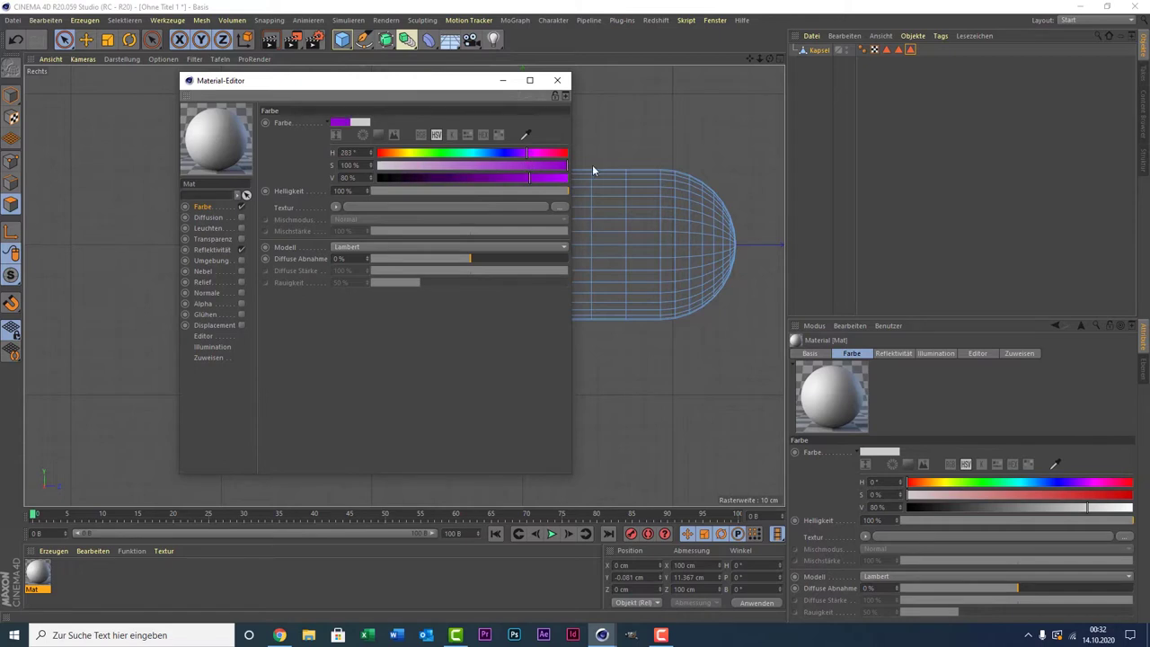
left_click(555, 84)
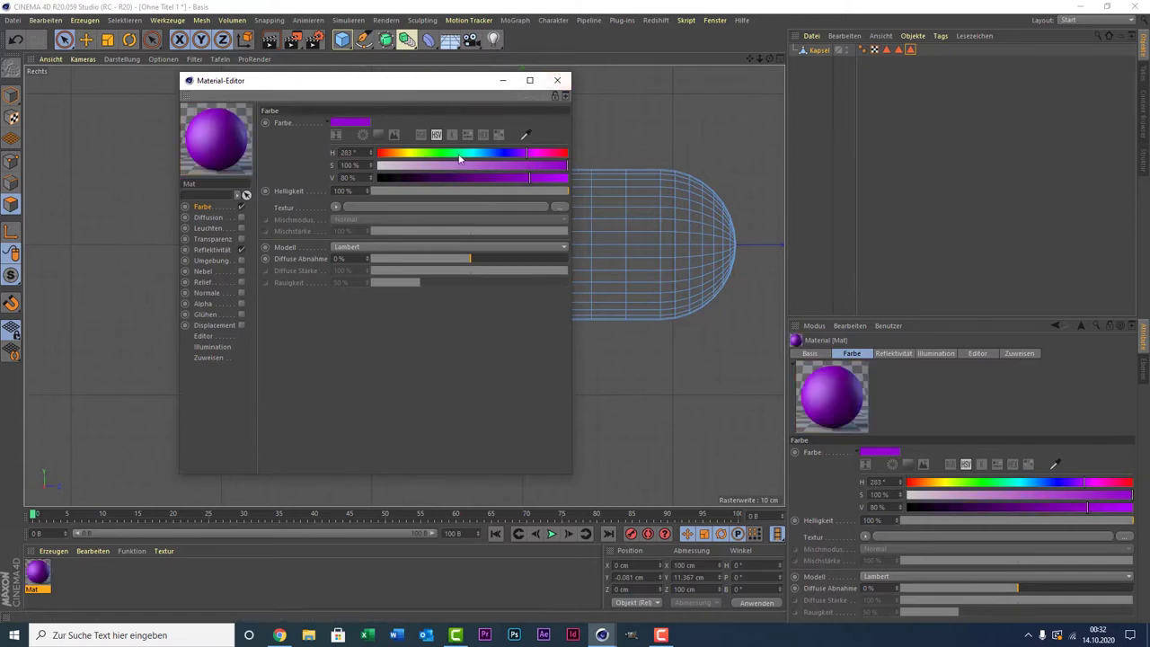
left_click(557, 81)
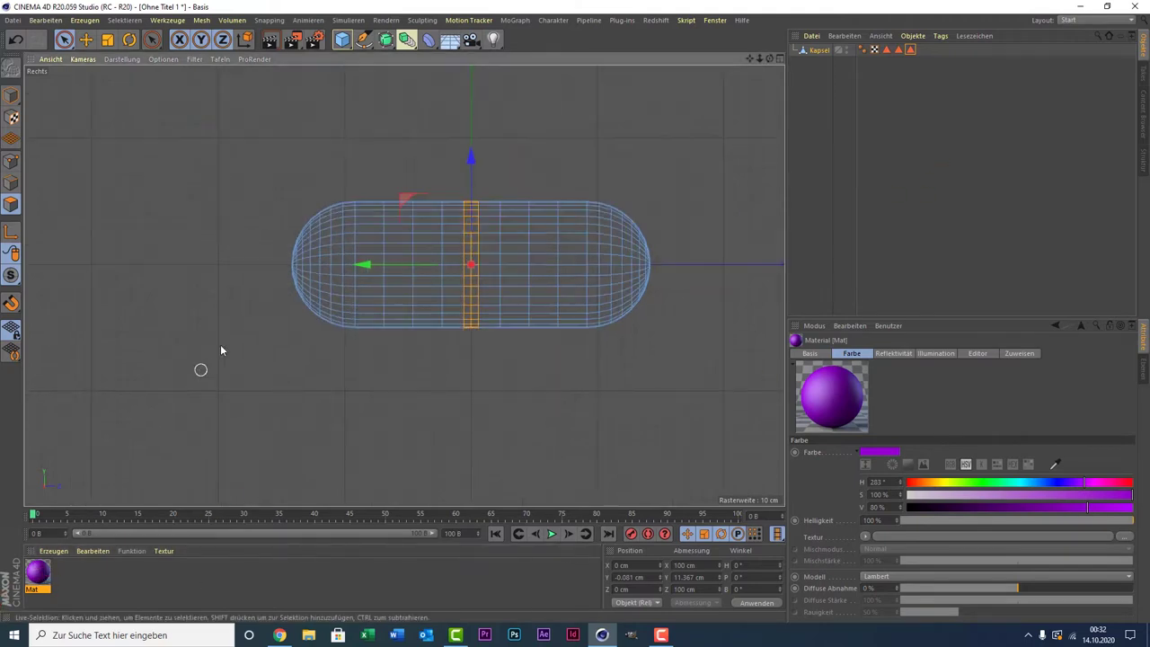
middle_click(242, 245)
middle_click(244, 91)
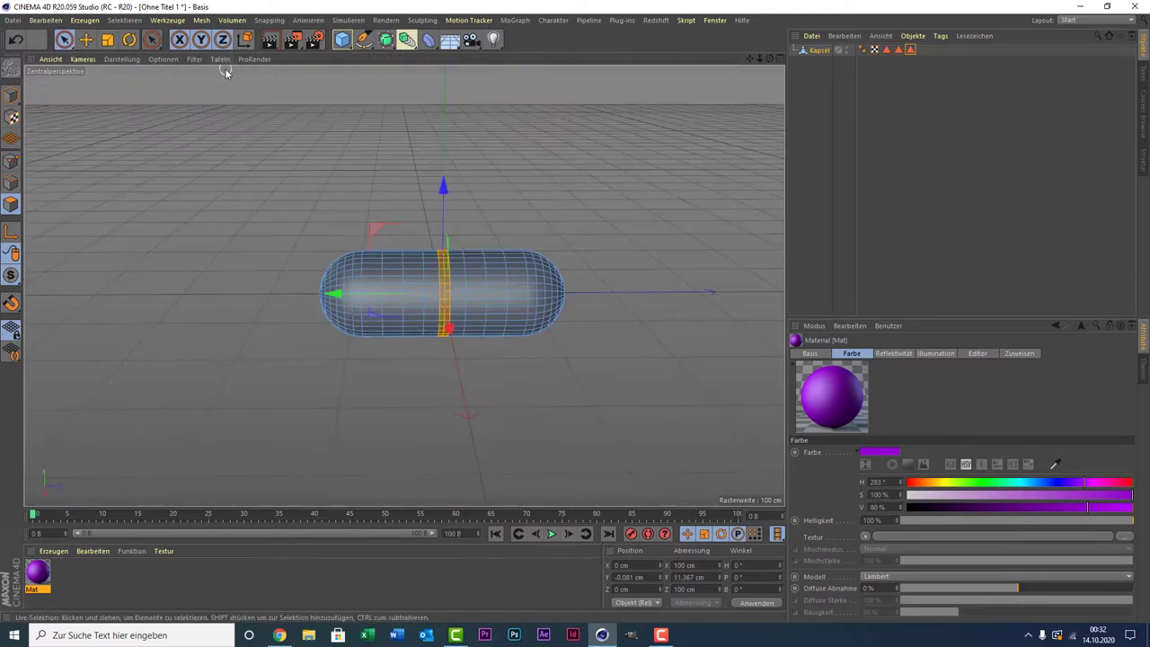
Step: Apply Mat to the capsule's right half via 'Polygon-Auswahl.1' and create a second material, Mat.1
left_click(887, 49)
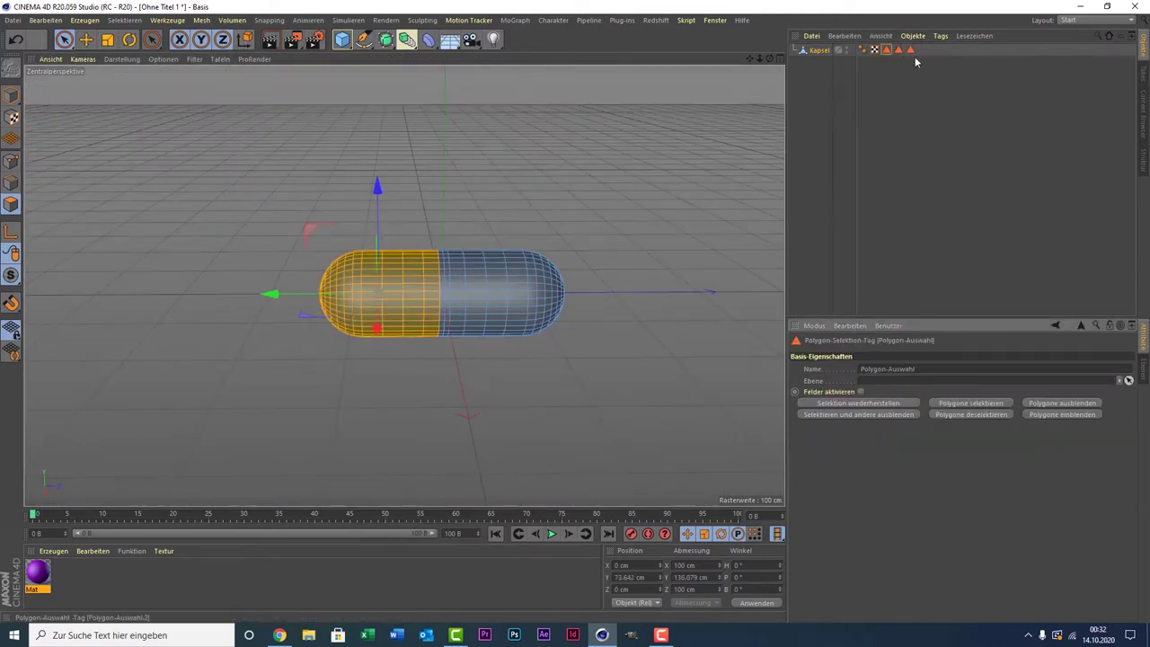
left_click(900, 50)
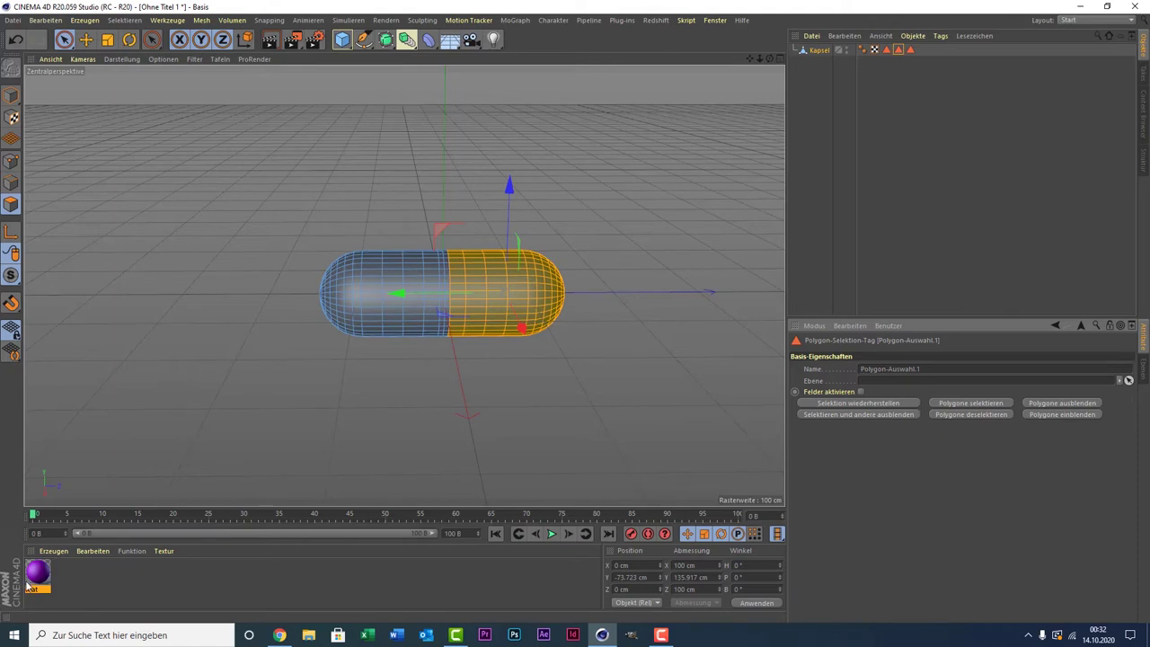
left_click_drag(32, 582, 508, 277)
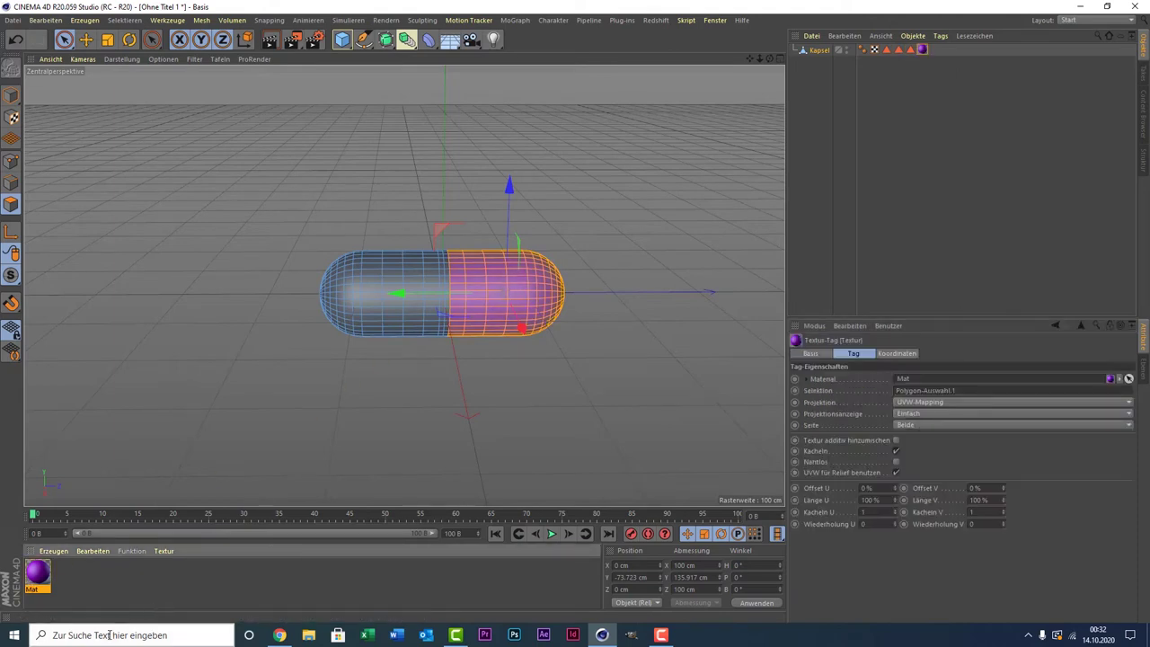
double_click(87, 576)
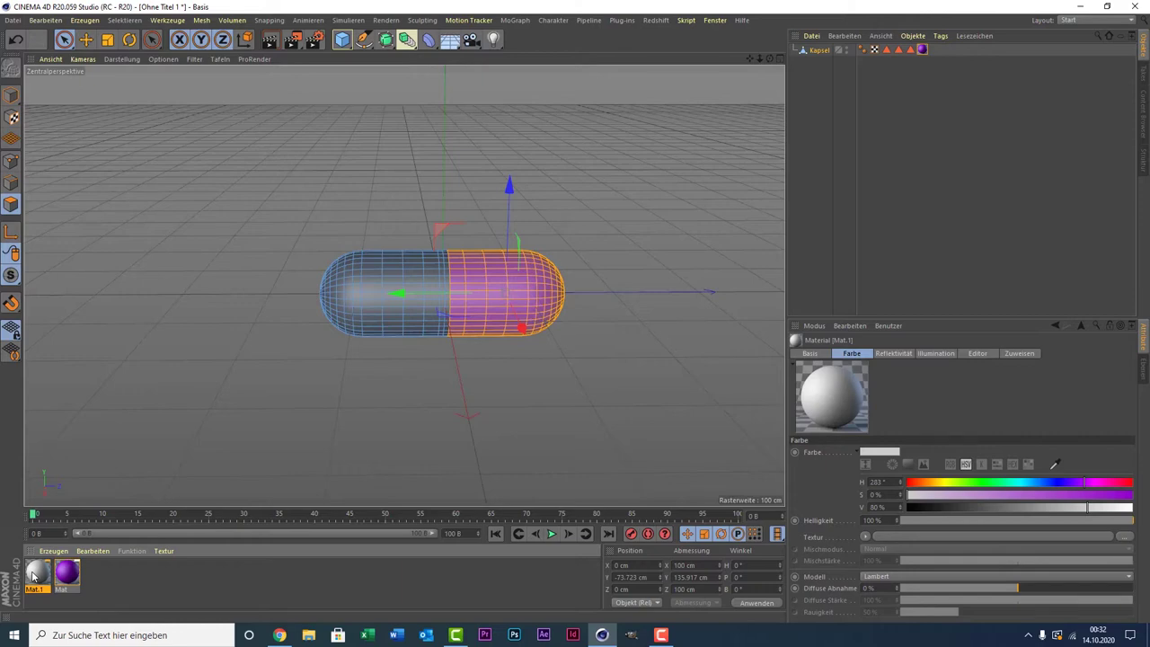
Step: Colour Mat.1 green with H 120° and S 100%
double_click(35, 575)
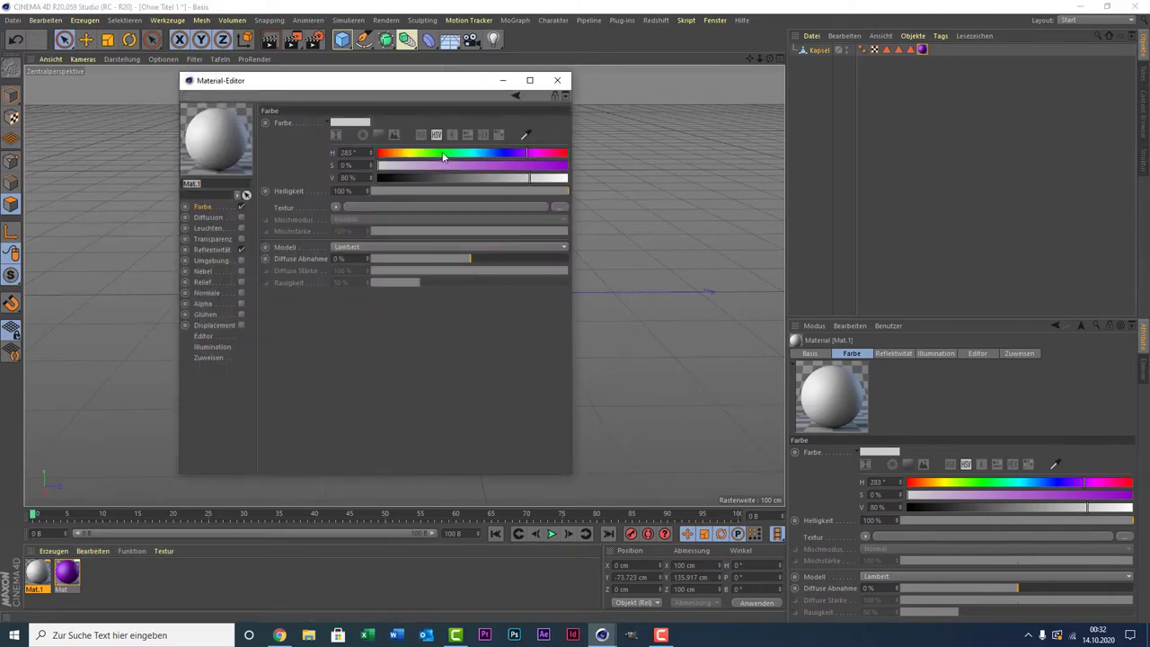
left_click(442, 155)
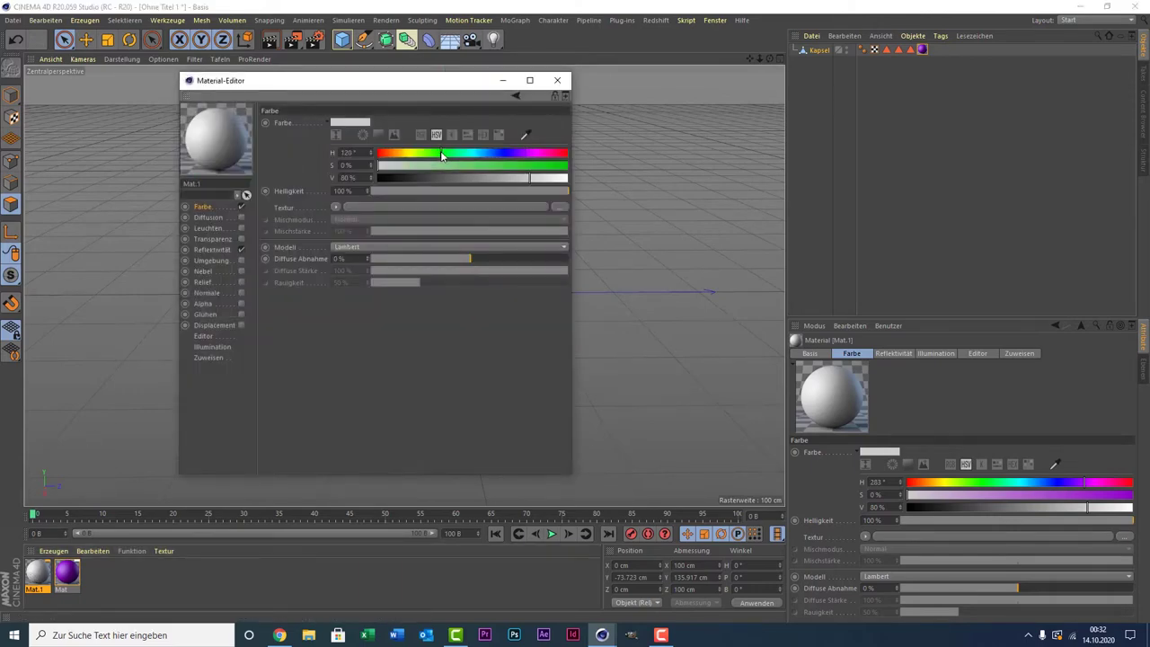
left_click_drag(467, 170, 565, 166)
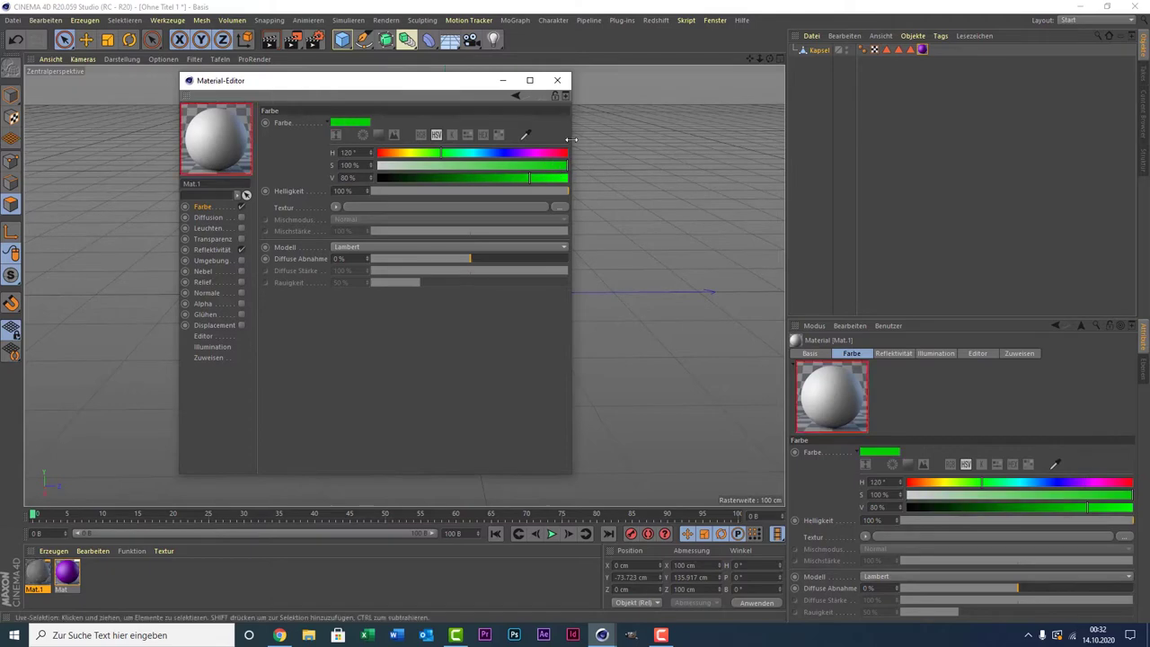
left_click(557, 80)
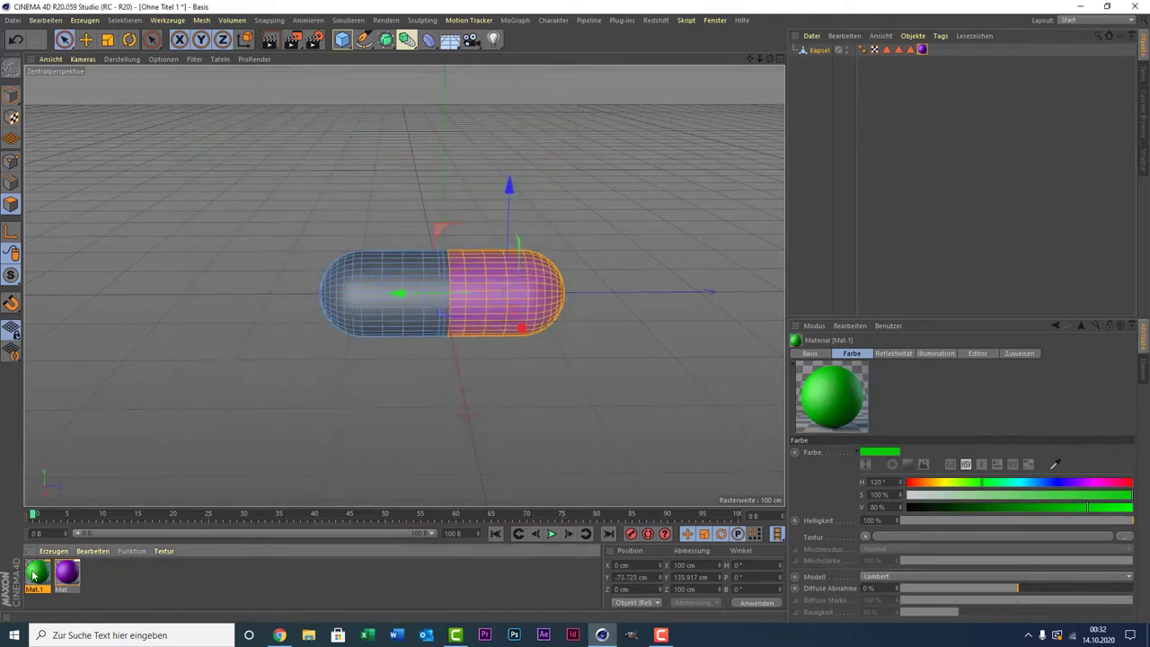
Step: Apply Mat.1 to the capsule's left half through the 'Polygon-Auswahl' tag
left_click_drag(36, 574, 965, 81)
left_click(887, 50)
left_click_drag(37, 573, 418, 290)
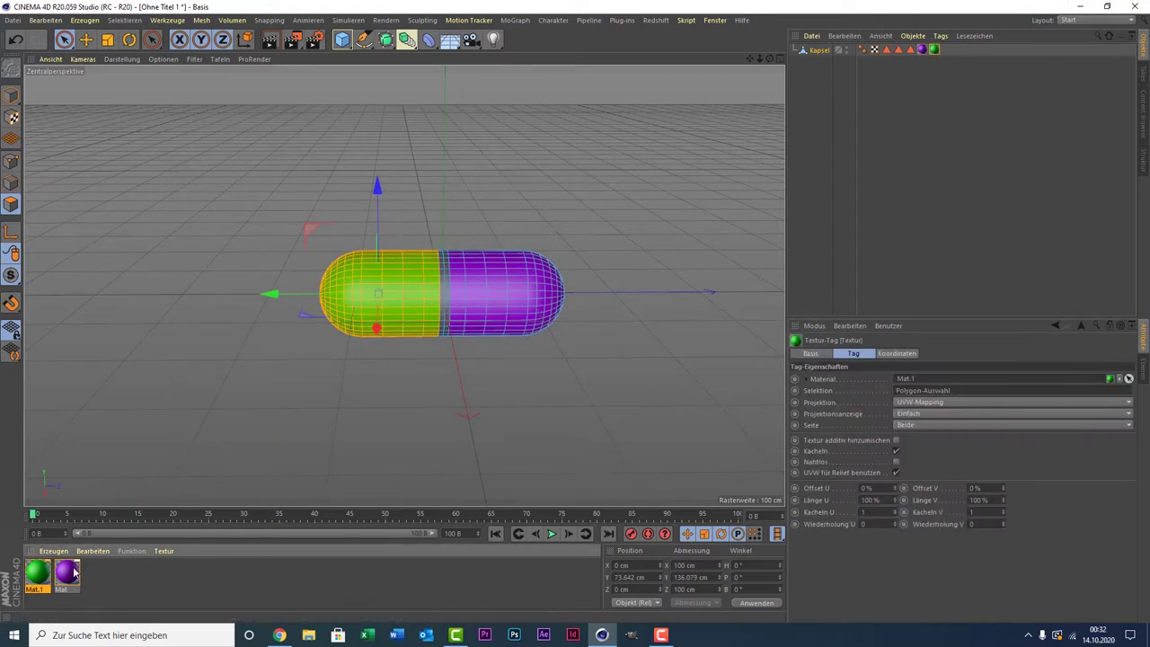
Step: Create a third material, Mat.2, and set its colour to pure white (V 100%)
double_click(101, 575)
double_click(41, 576)
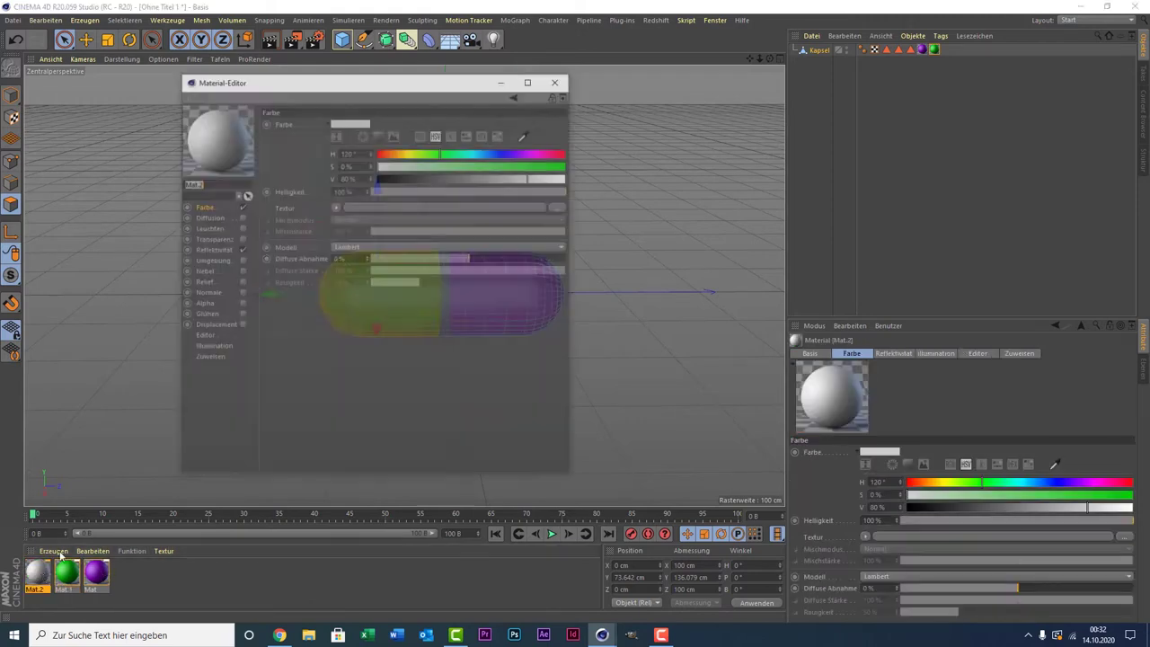
left_click(359, 112)
left_click_drag(350, 148, 490, 148)
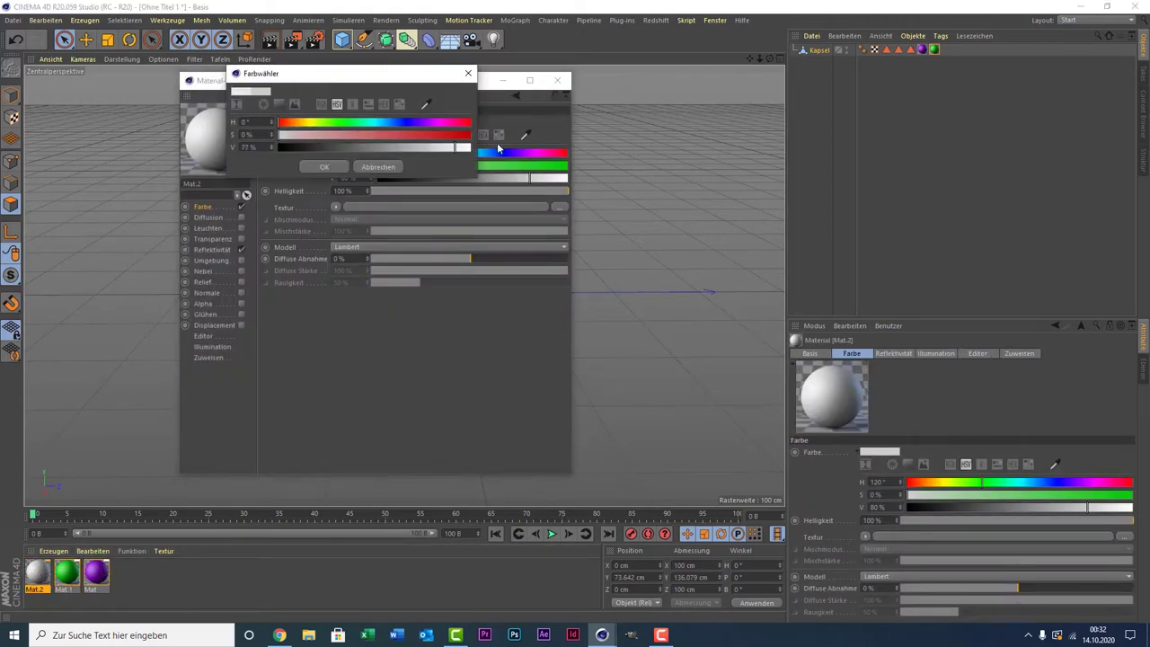
left_click(324, 167)
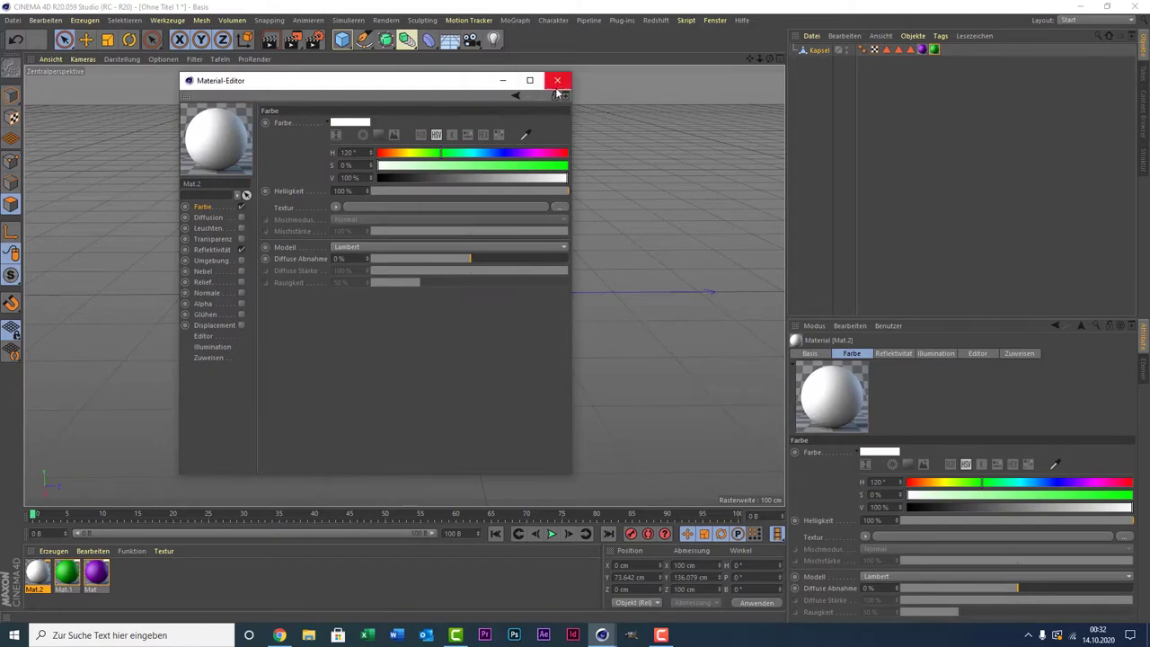
left_click(557, 80)
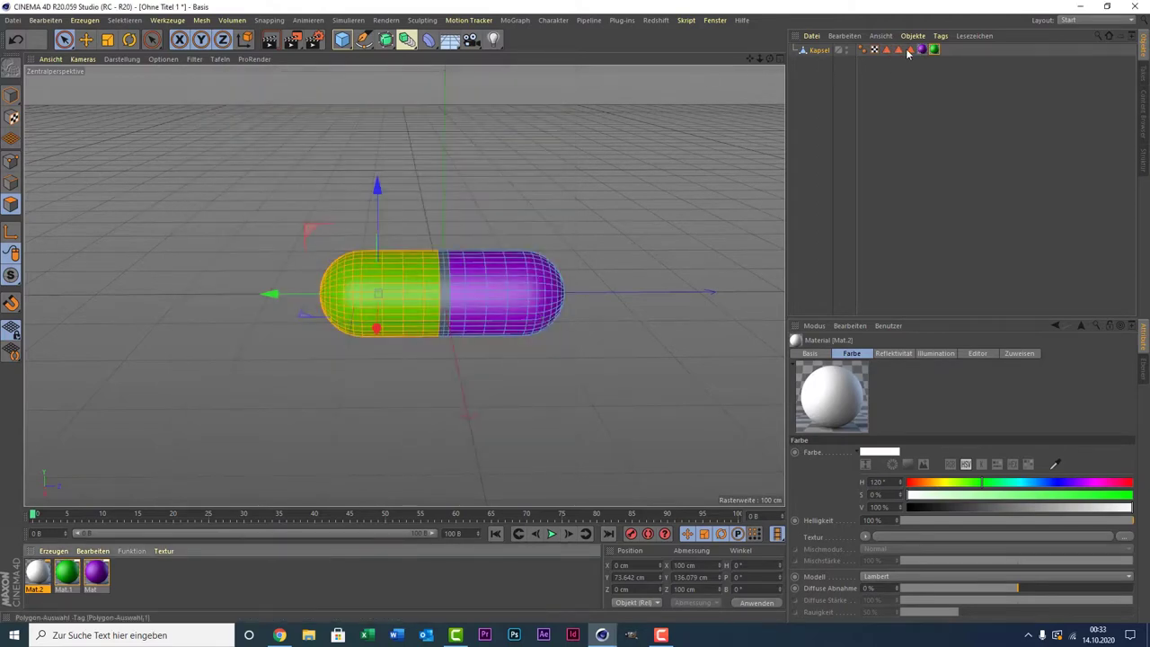
Step: Apply Mat.2 to the capsule's middle band through 'Polygon-Auswahl.2'
left_click(910, 51)
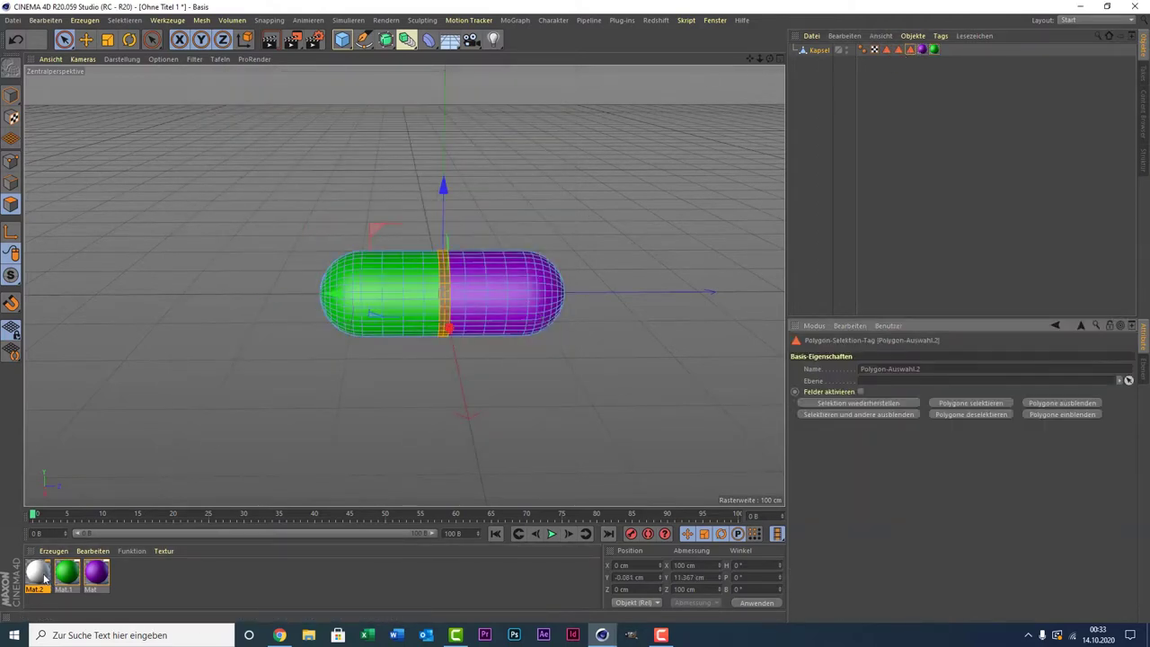
left_click_drag(43, 578, 949, 71)
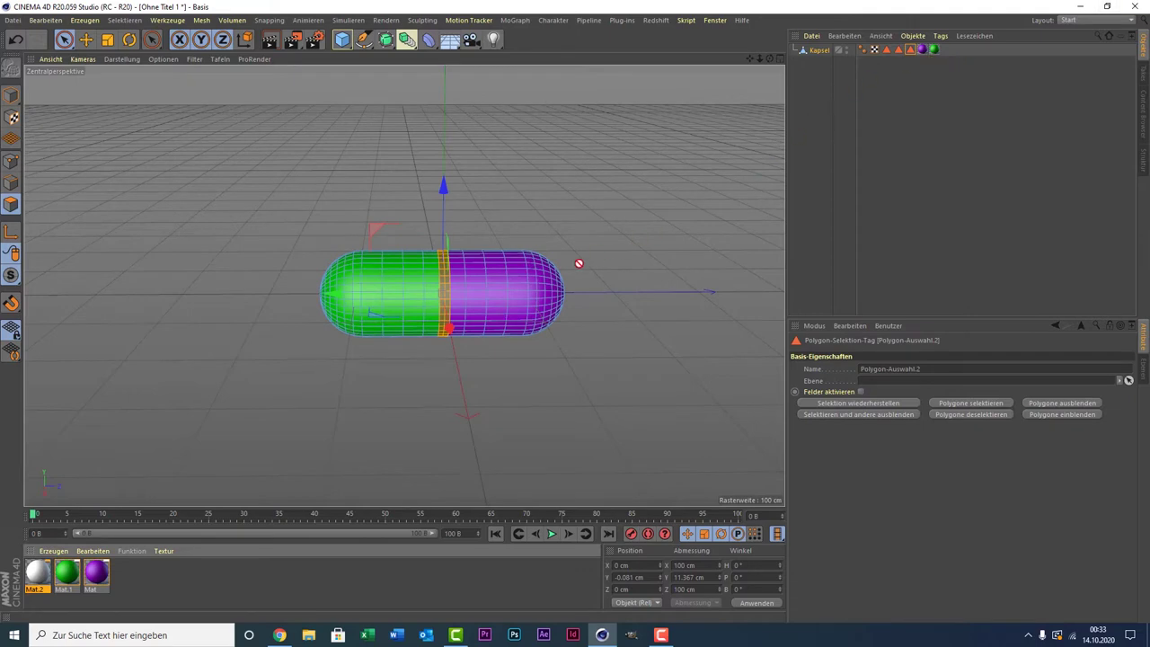
left_click_drag(906, 65, 447, 284)
scroll(447, 284, "up", 3)
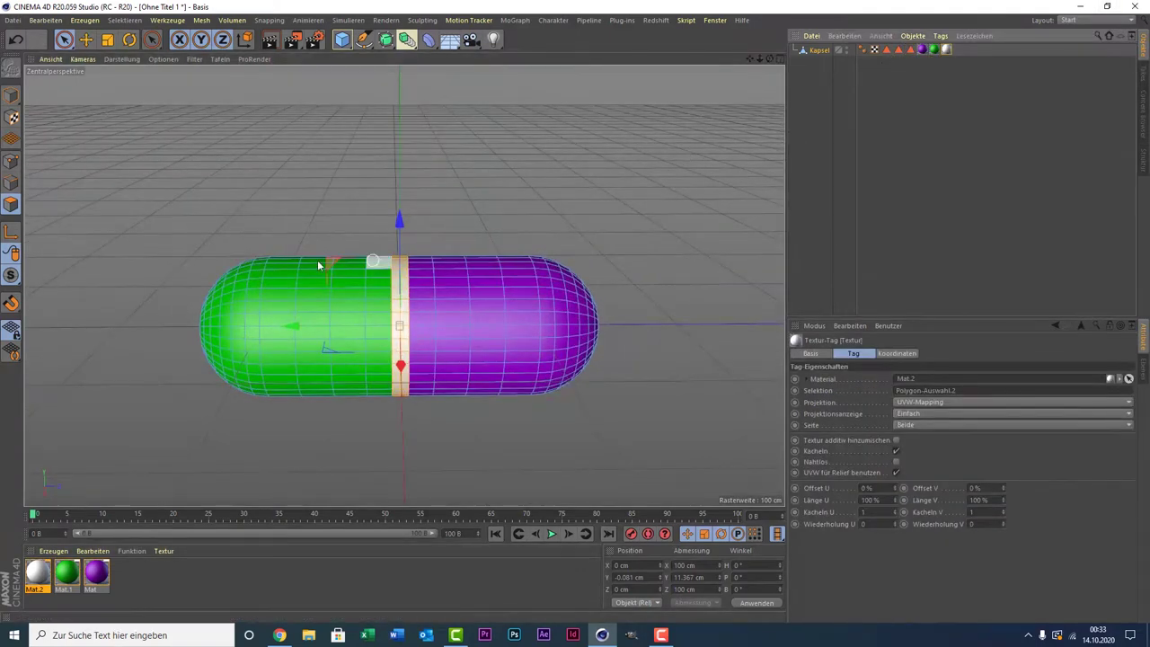
left_click(887, 50)
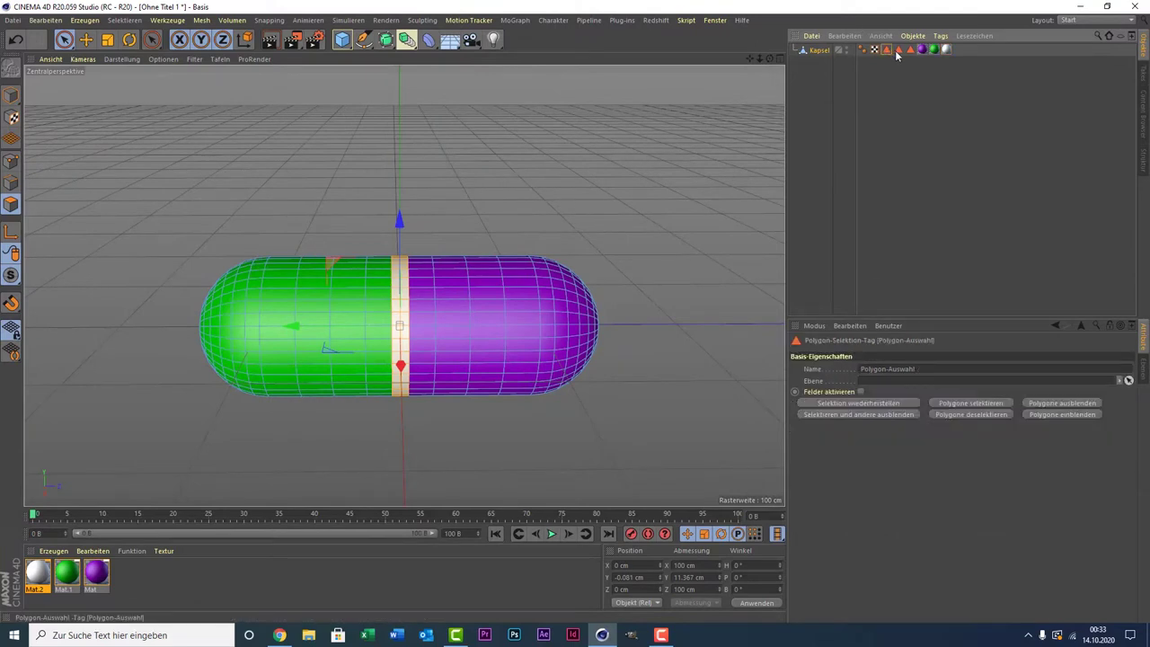
Step: Extrude the Polygon-Auswahl.1 purple half outward with a 1.2 cm offset
left_click(899, 50)
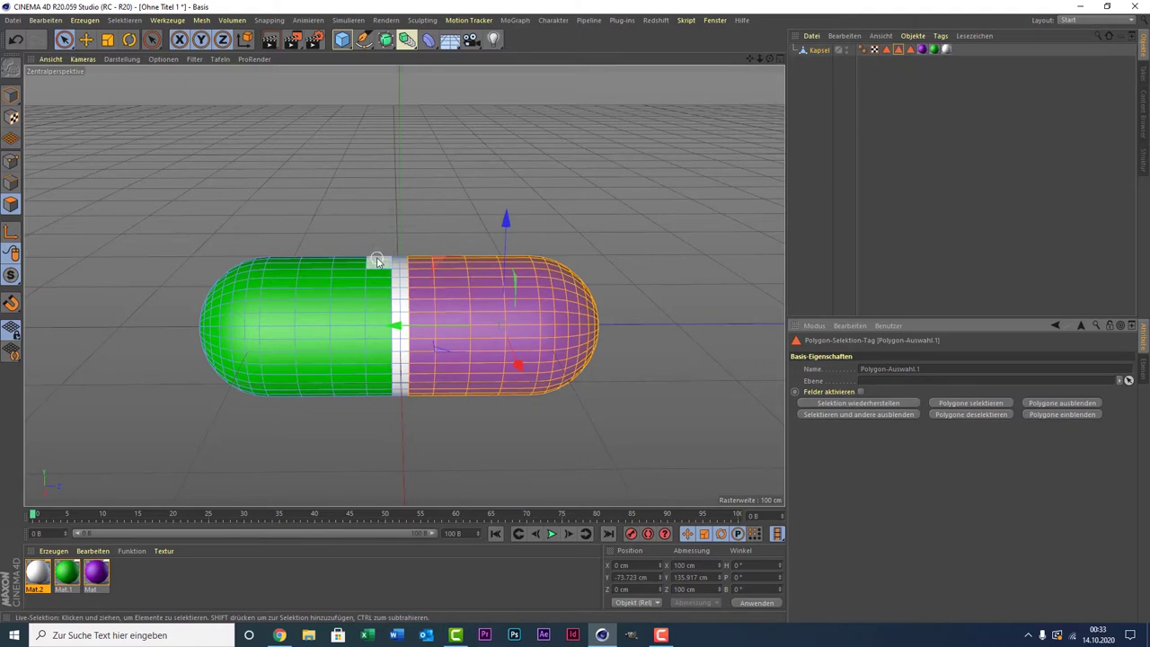
scroll(385, 260, "up", 1)
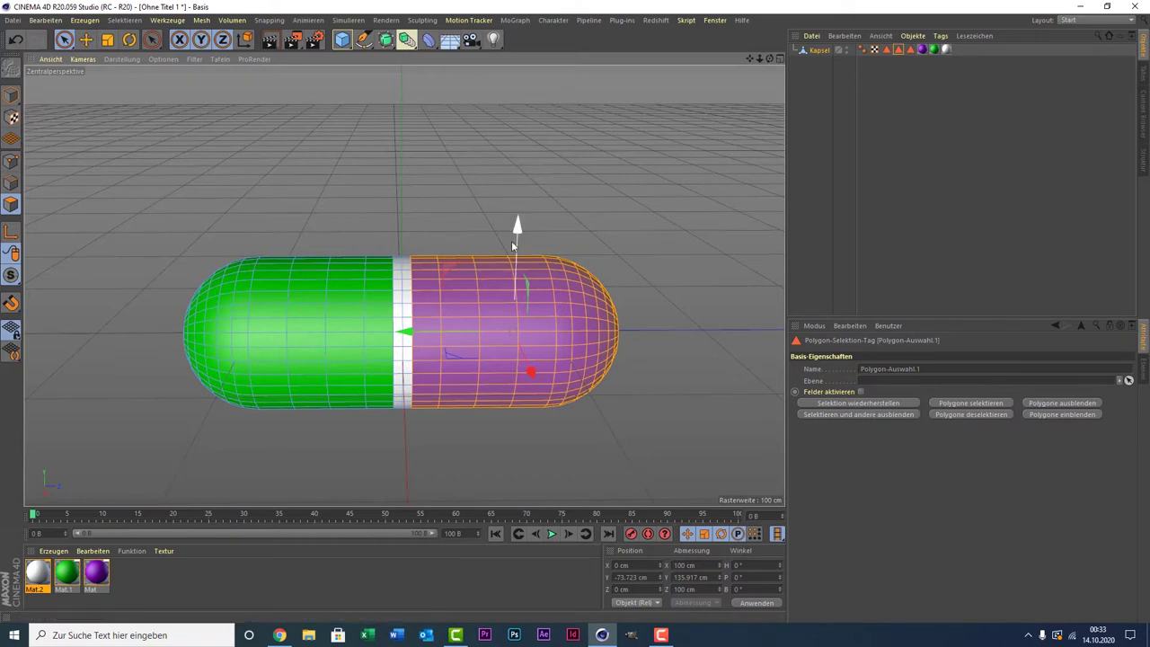
right_click(496, 191)
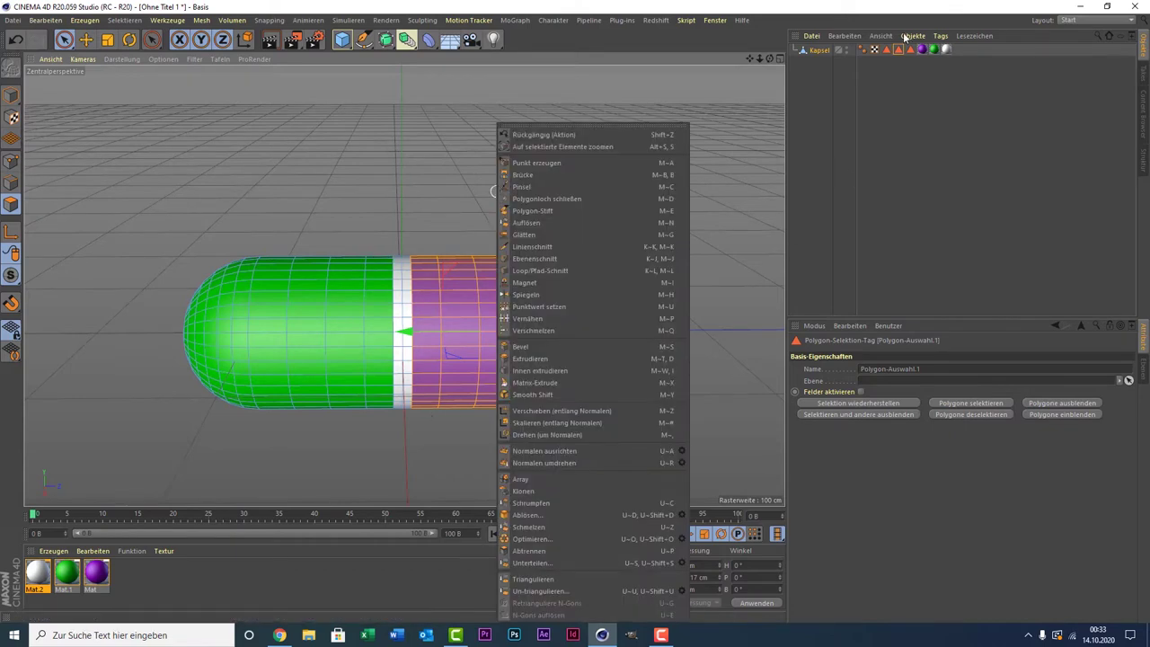
left_click(564, 358)
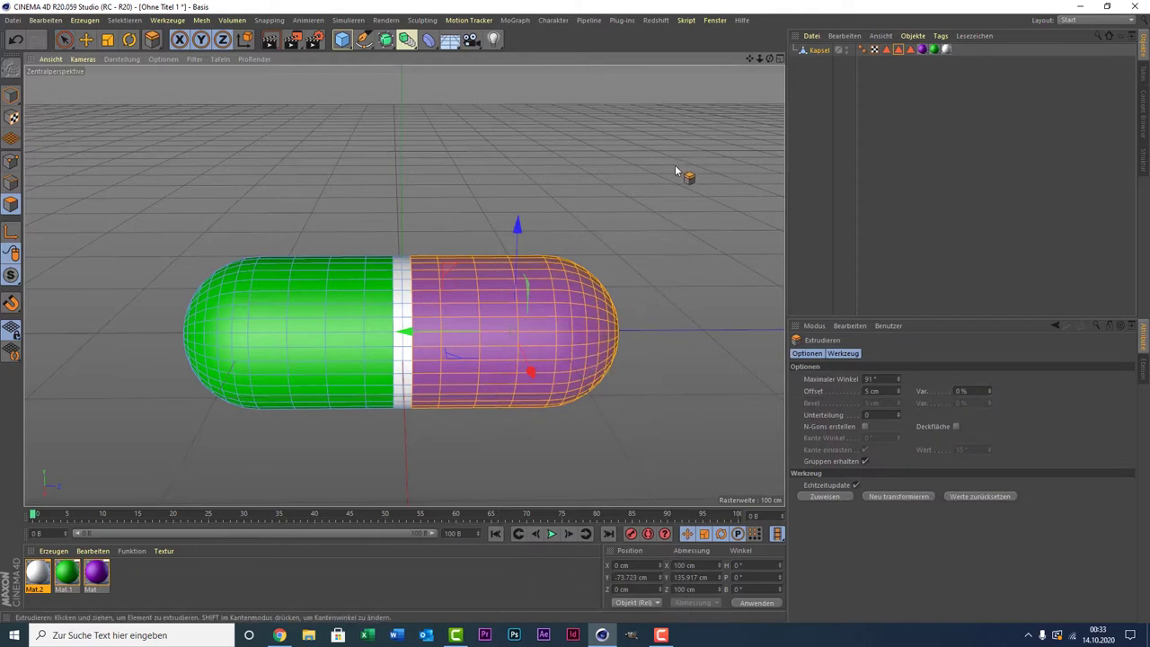
left_click_drag(675, 170, 701, 157)
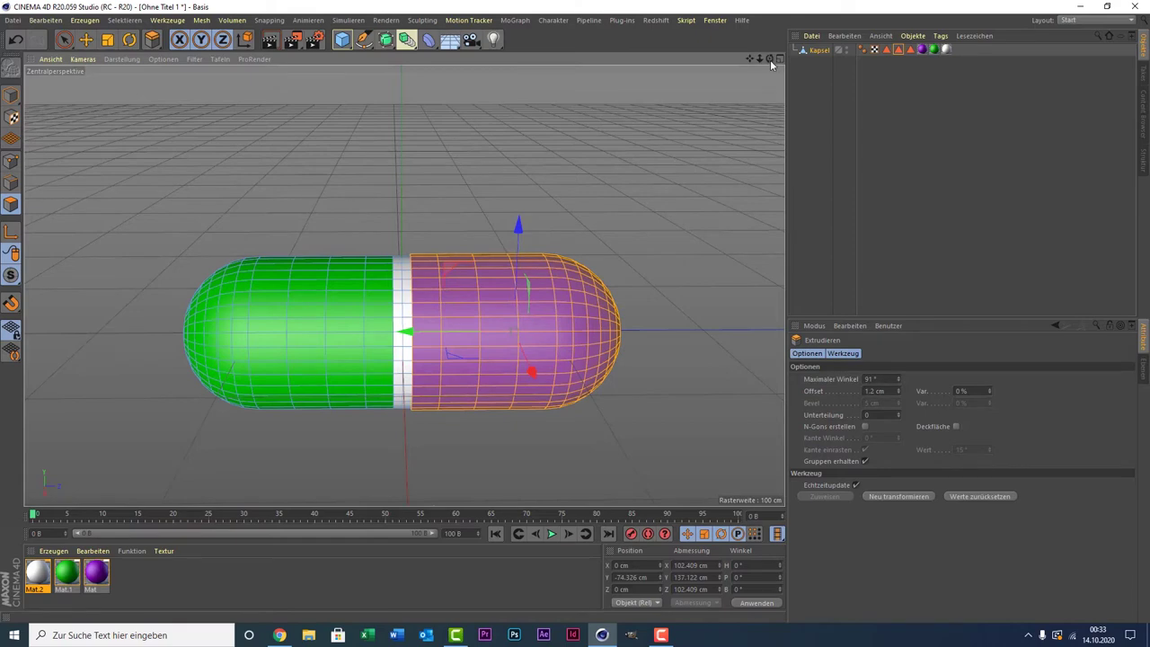
Step: Orbit to a flat side view to inspect the extruded seam, then reselect the capsule
left_click_drag(771, 64, 745, 80)
scroll(390, 328, "up", 5)
scroll(455, 317, "up", 2)
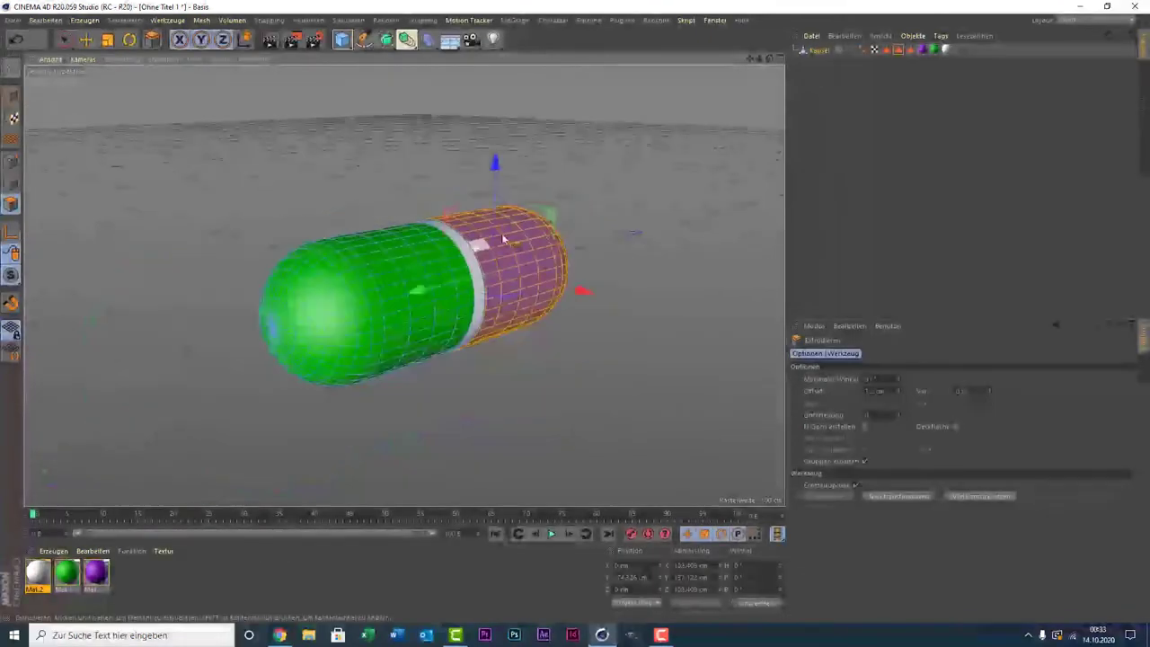
left_click_drag(769, 59, 405, 285)
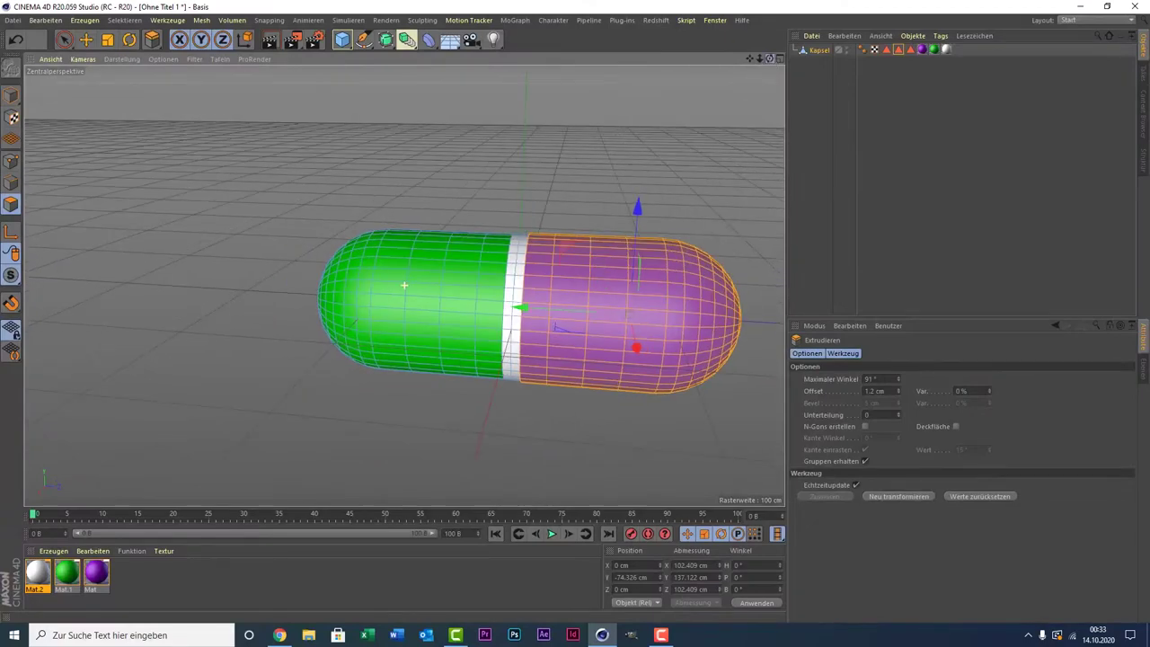
mouse_move(750, 58)
left_mouse_down()
mouse_move(405, 286)
mouse_move(490, 299)
left_mouse_up()
left_click(872, 185)
scroll(701, 251, "down", 2)
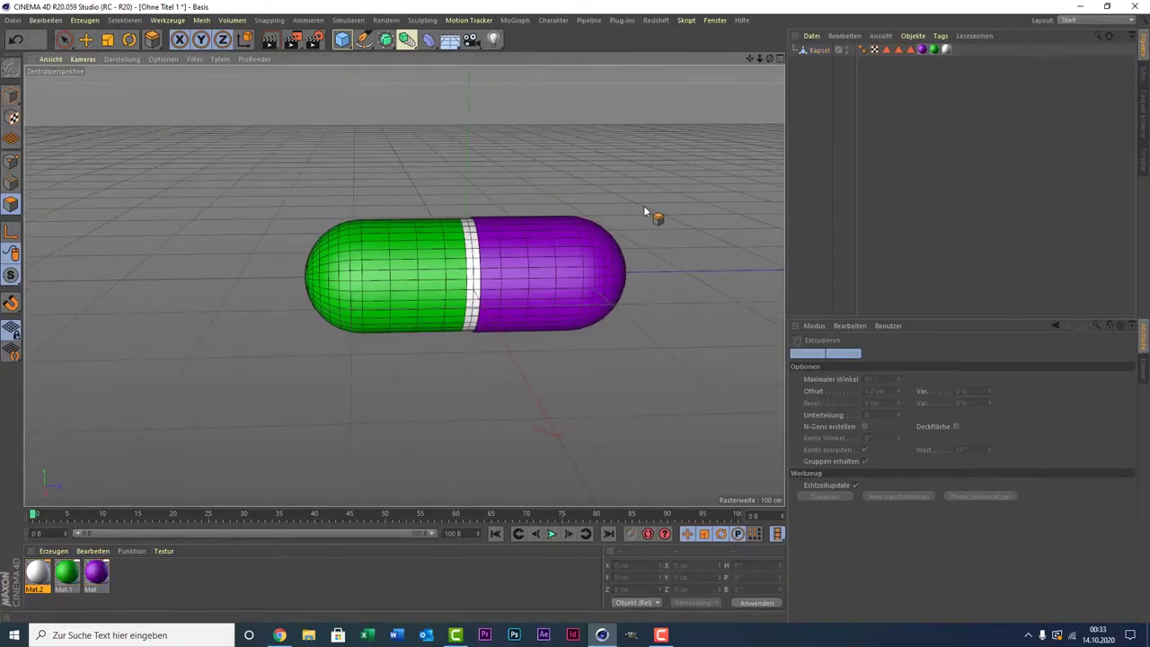
scroll(643, 211, "up", 2)
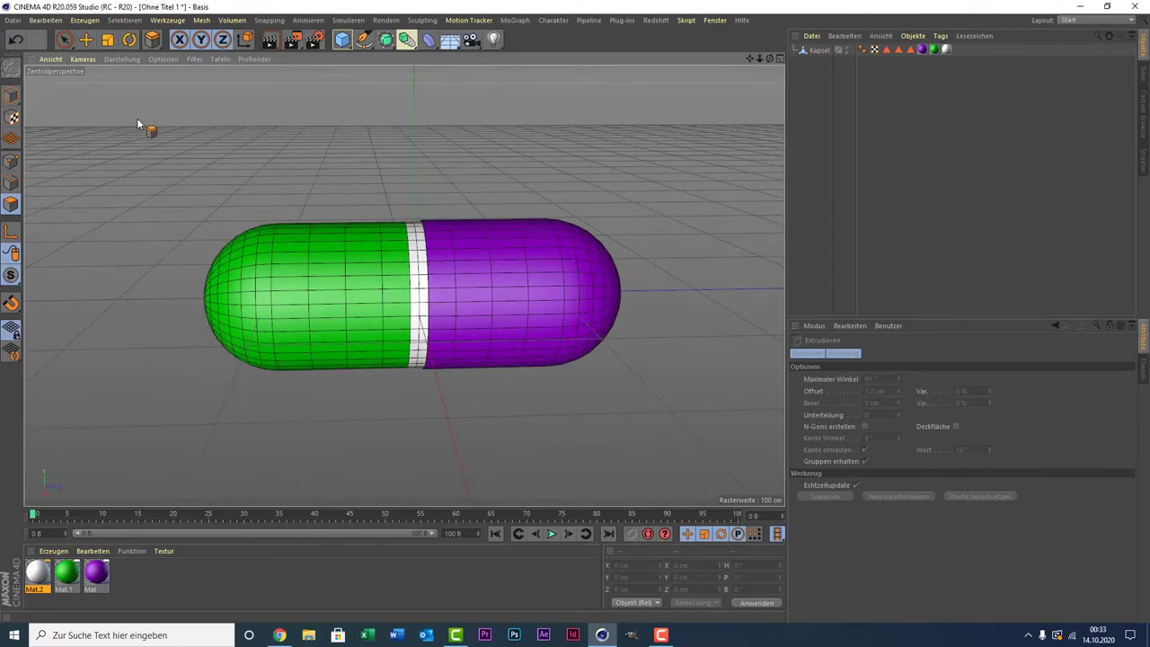
scroll(775, 142, "down", 1)
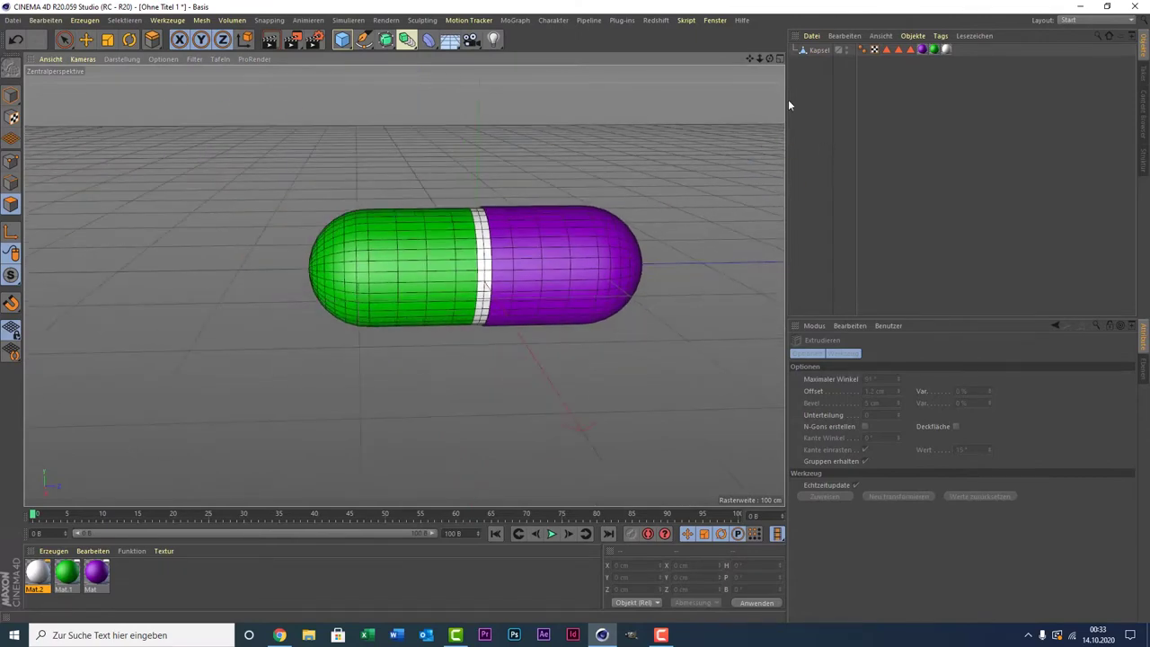
left_click(813, 50)
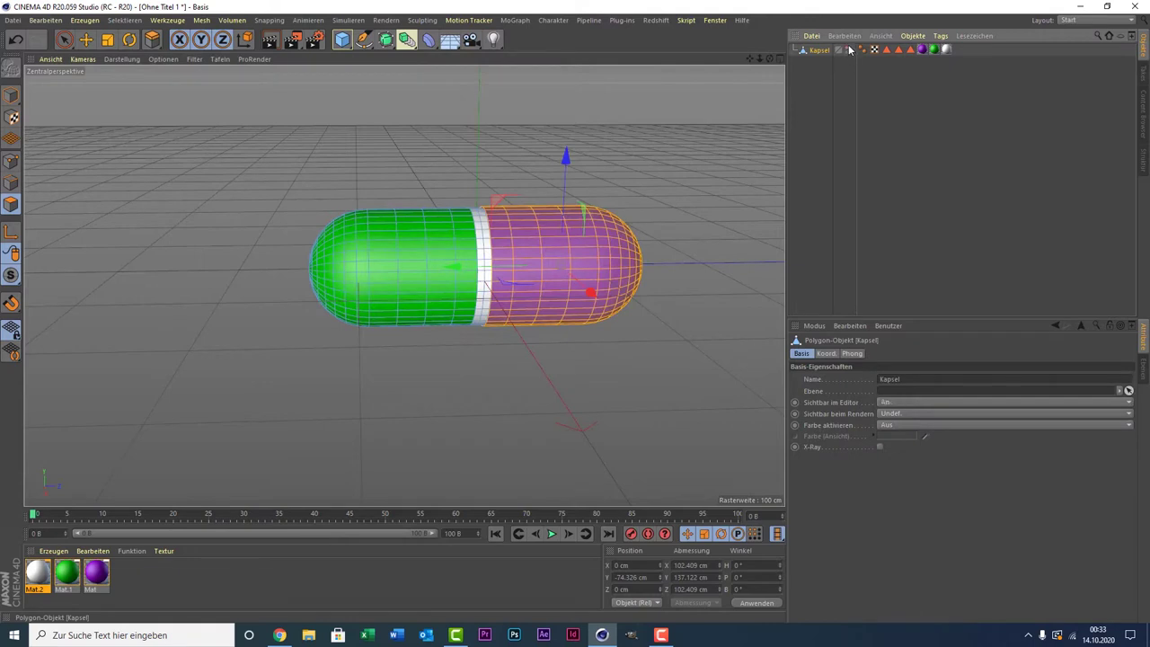
Step: Hide Kapsel in the viewport and add a default Zylinder (radius 50 cm, height 200 cm)
left_click(844, 48)
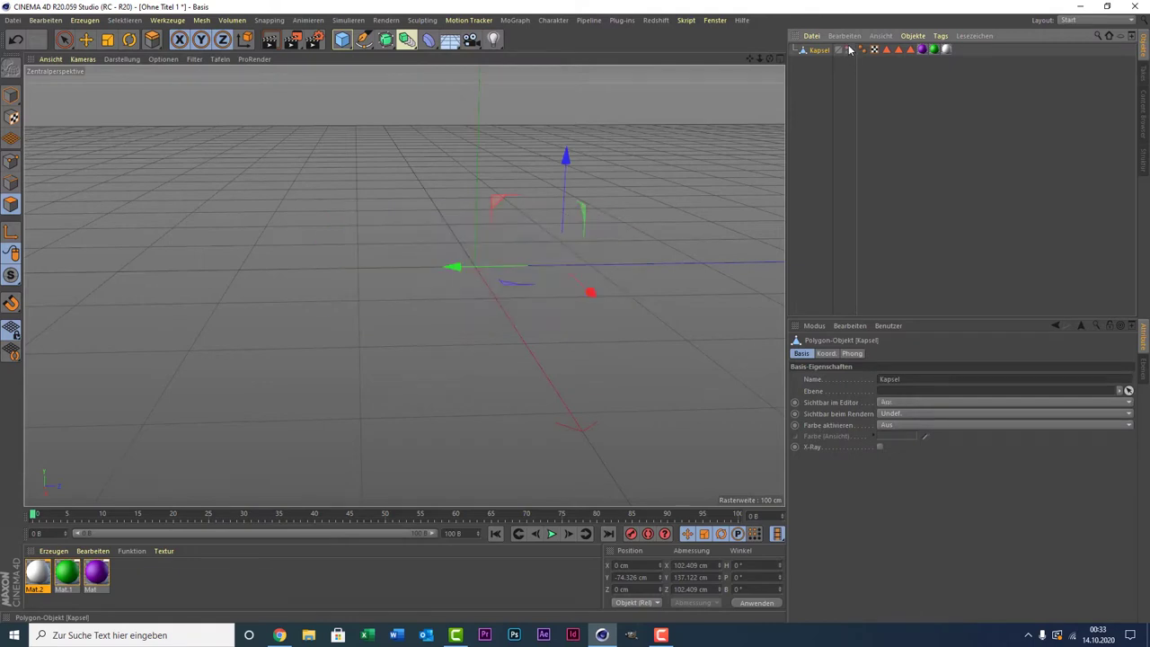
left_click(835, 145)
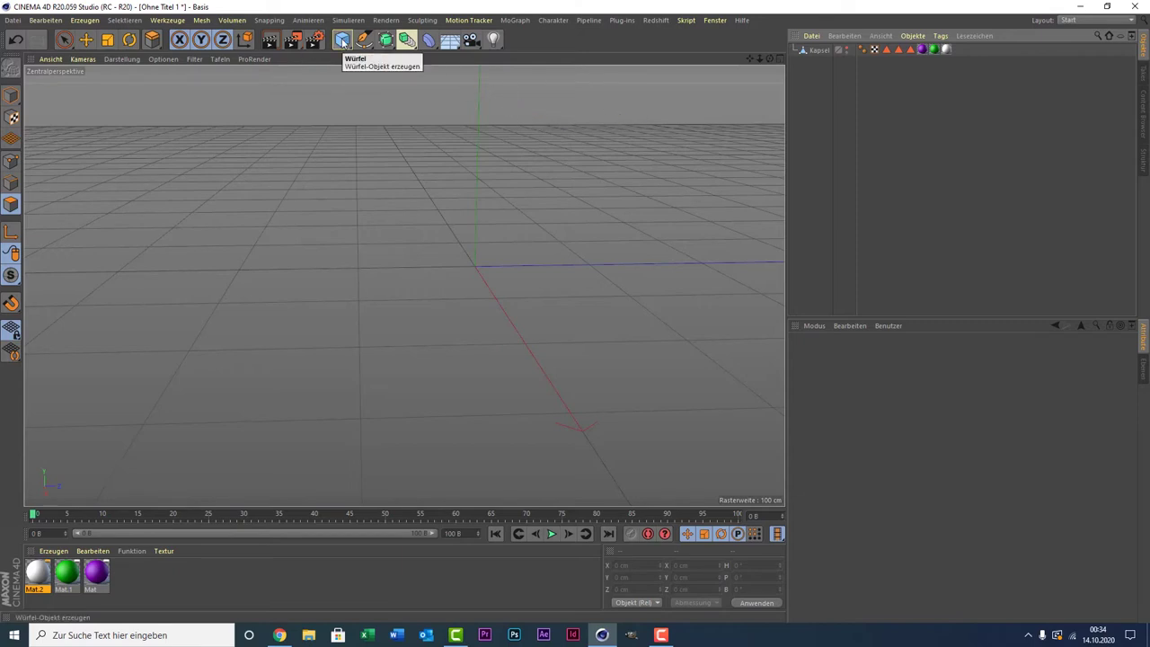
left_click(342, 41)
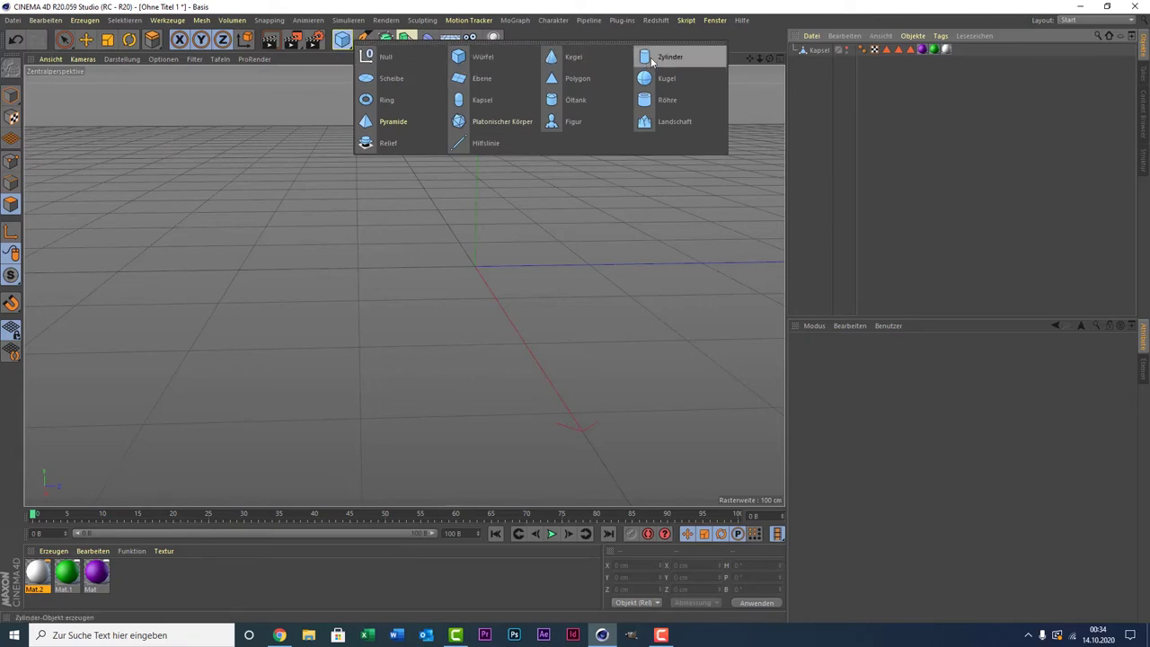
left_click(669, 56)
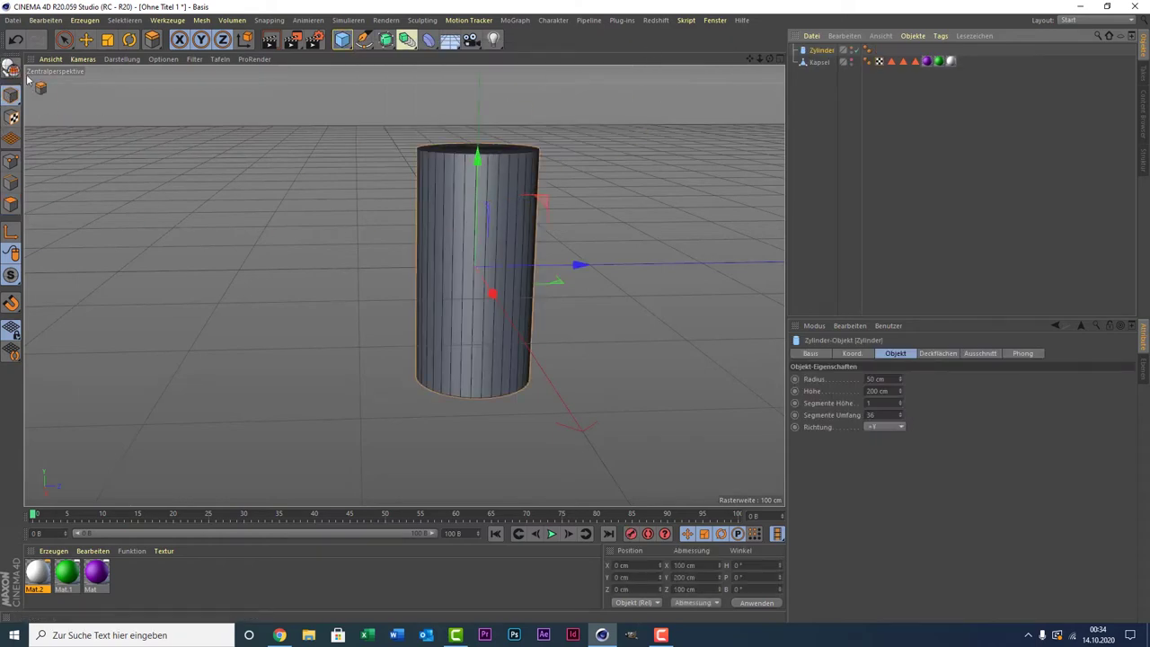
Step: Flatten the cylinder in the viewport to about 20 cm tall
left_click(64, 39)
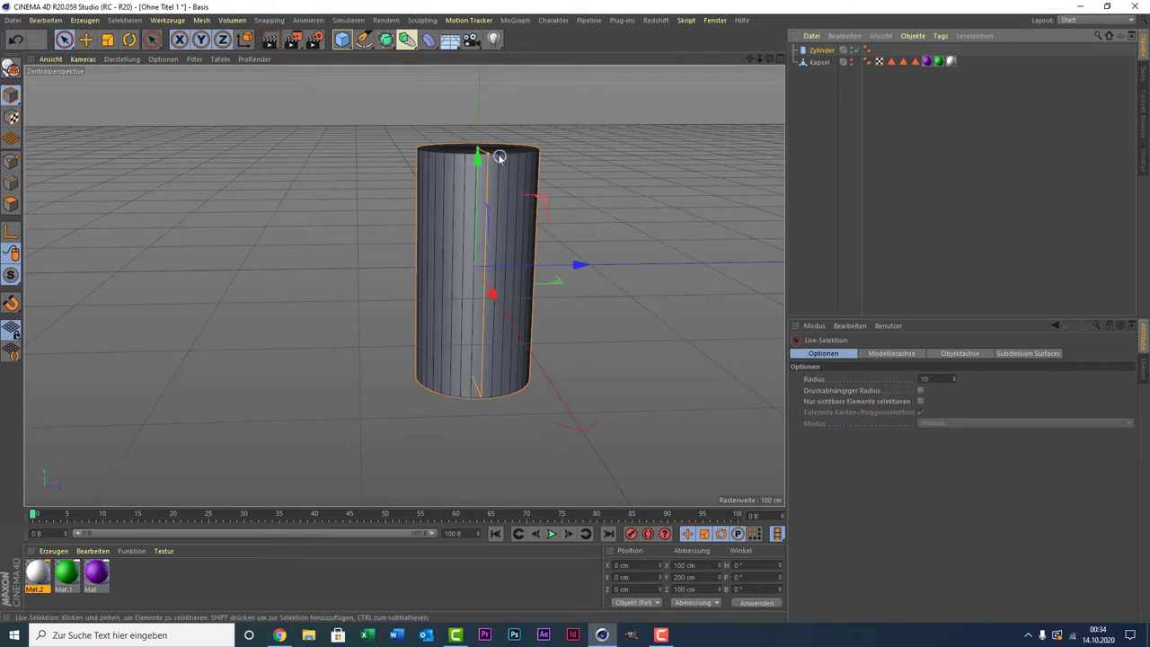
left_click_drag(484, 153, 475, 264)
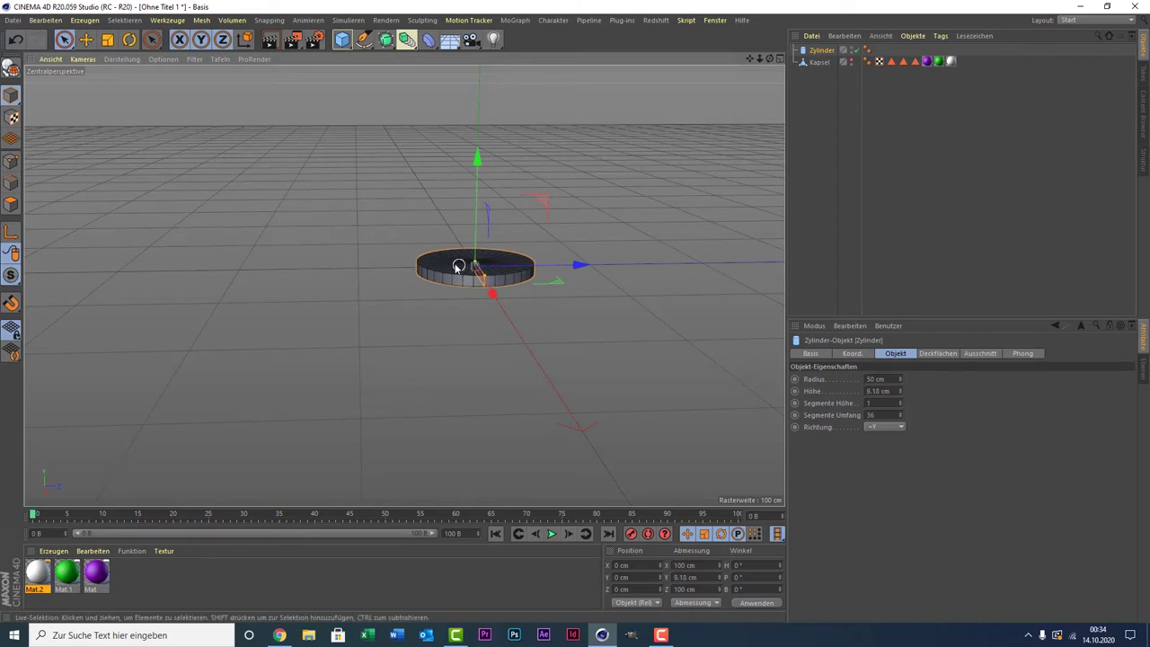
scroll(467, 281, "up", 1)
scroll(467, 281, "up", 2)
scroll(469, 279, "up", 1)
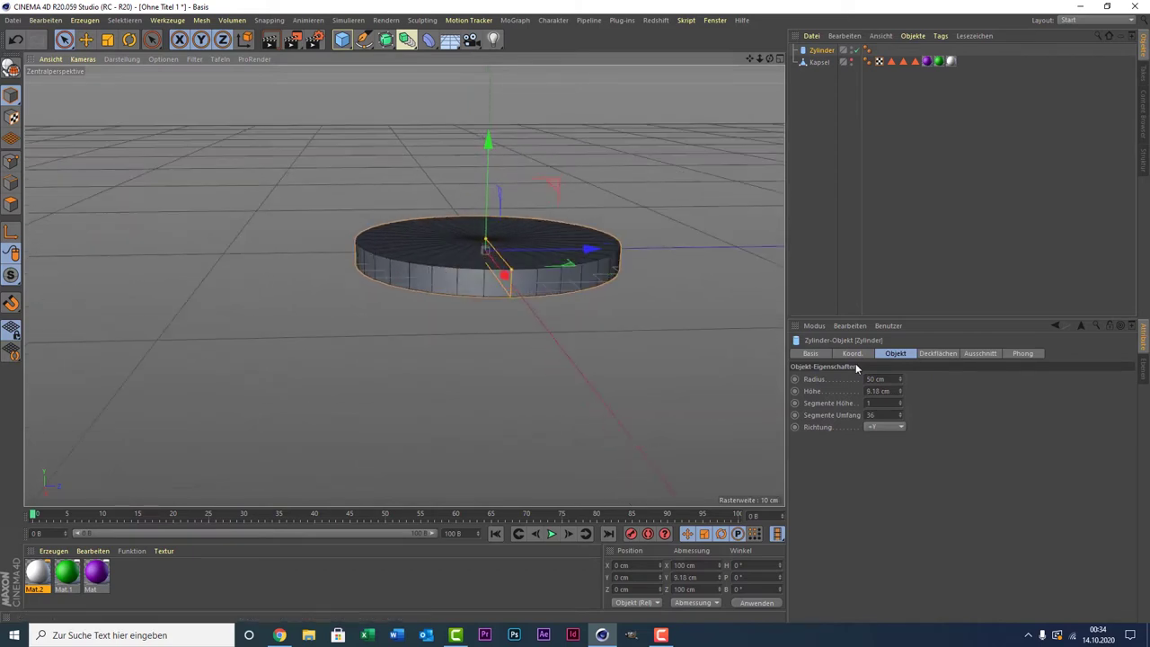
Step: Round the cylinder's caps with a 4.59 cm fillet, settle its height near 16.3 cm, and open the deformer palette
left_click(940, 353)
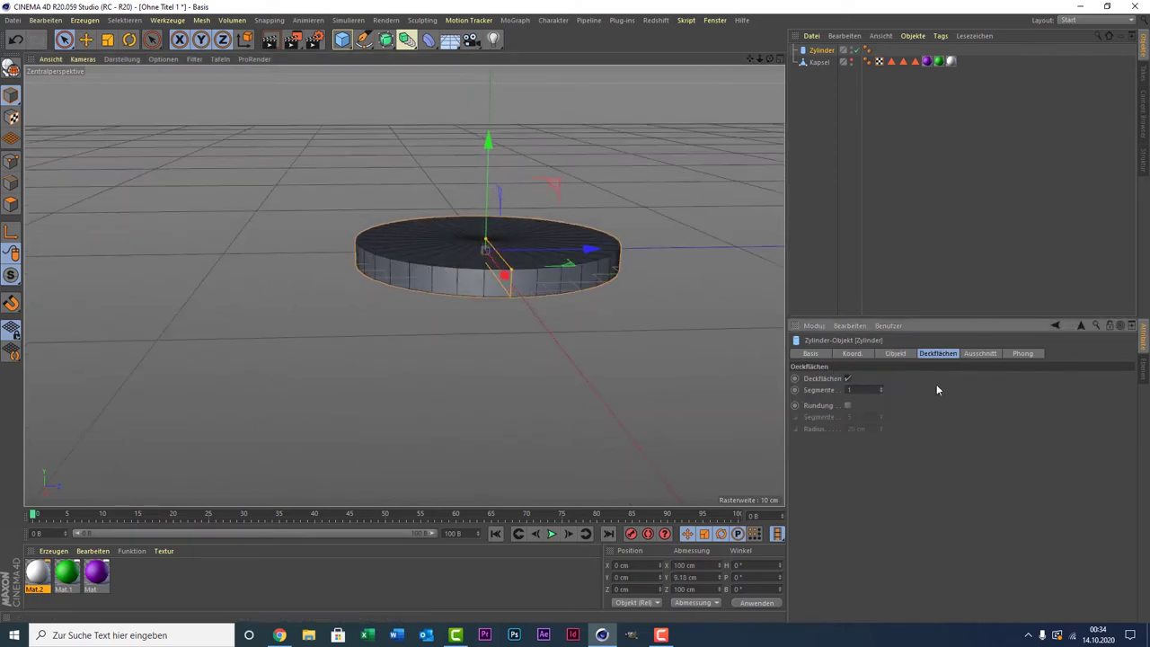
left_click(847, 407)
left_click_drag(881, 418, 862, 423)
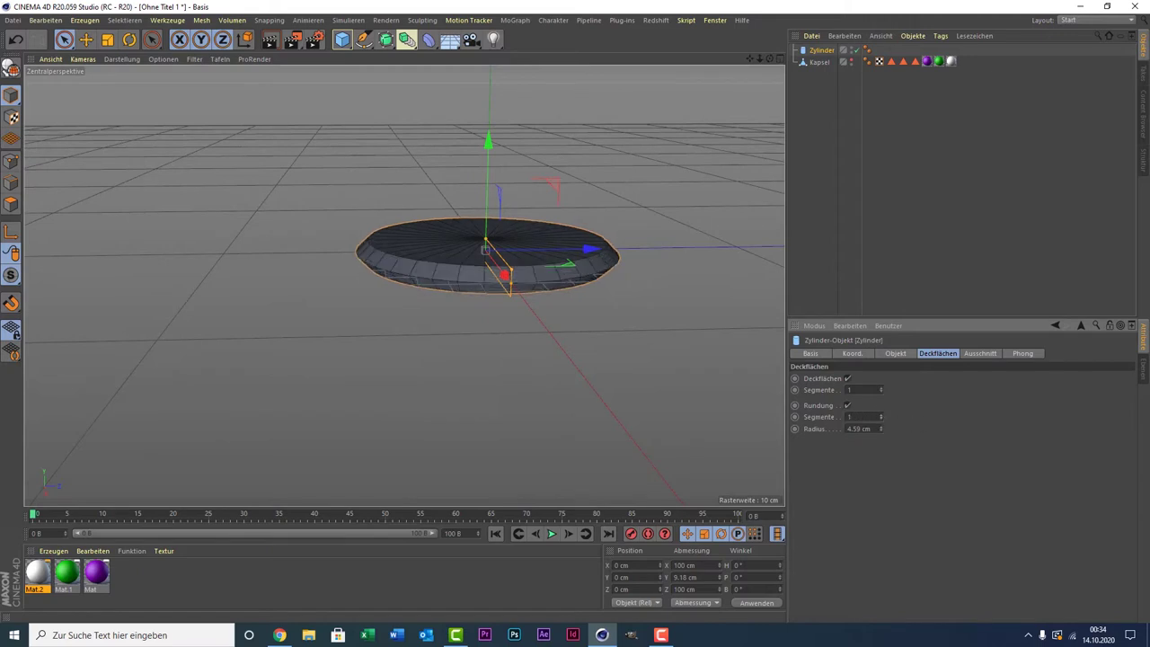
scroll(557, 351, "up", 1)
scroll(531, 331, "up", 2)
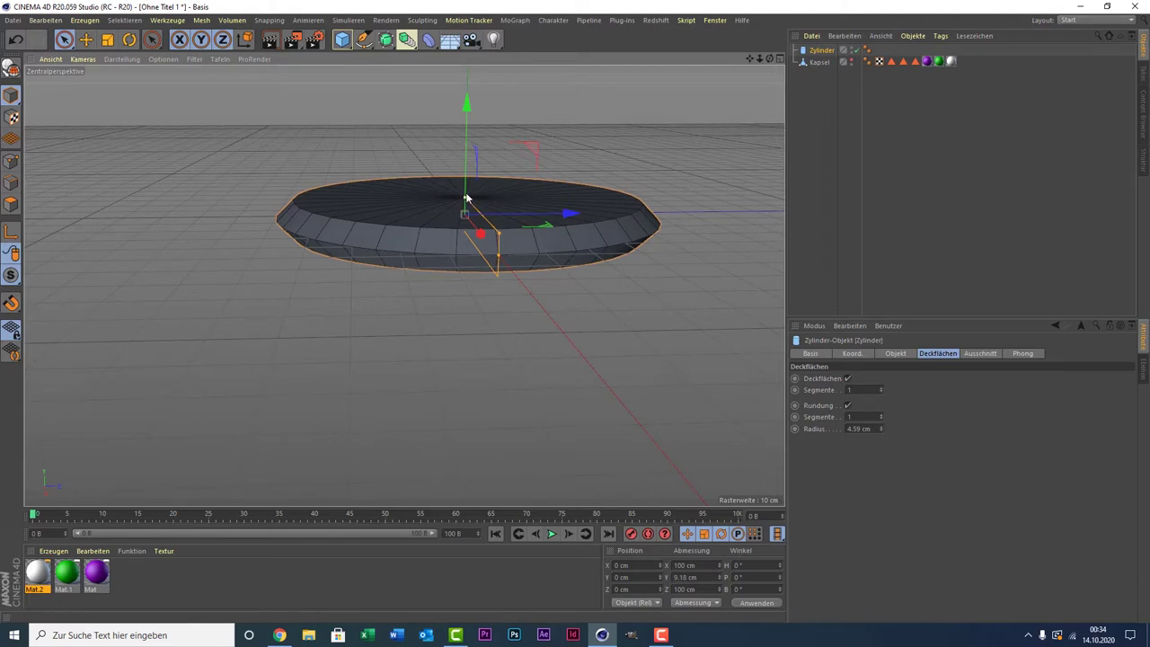
left_click_drag(466, 196, 466, 187)
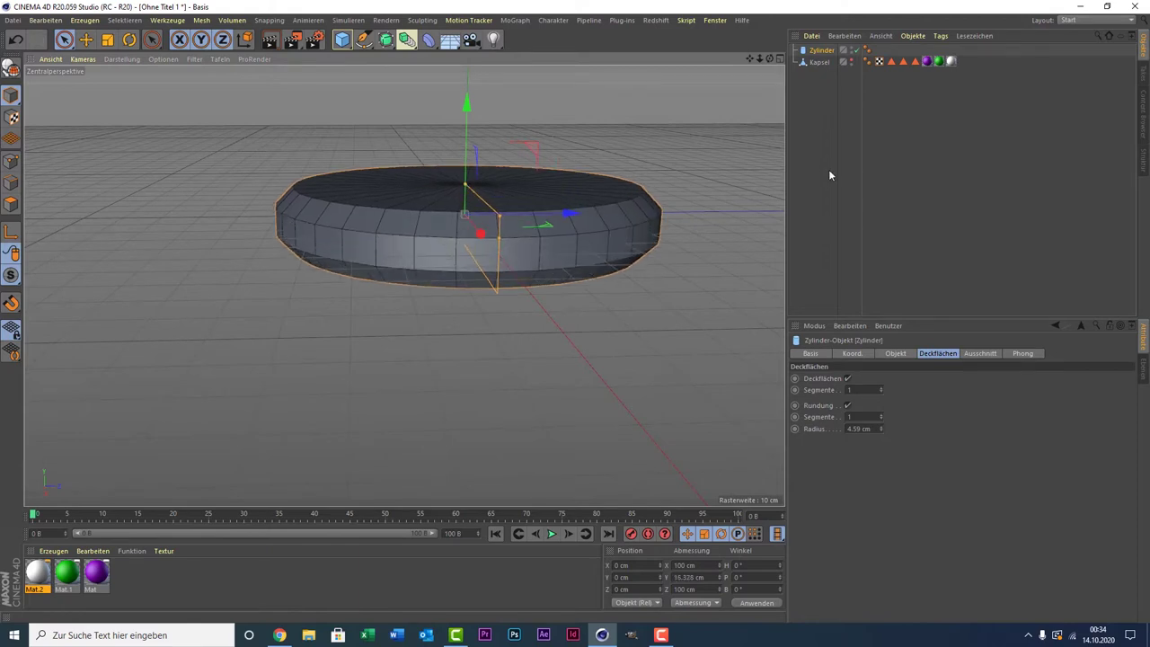
scroll(740, 147, "down", 2)
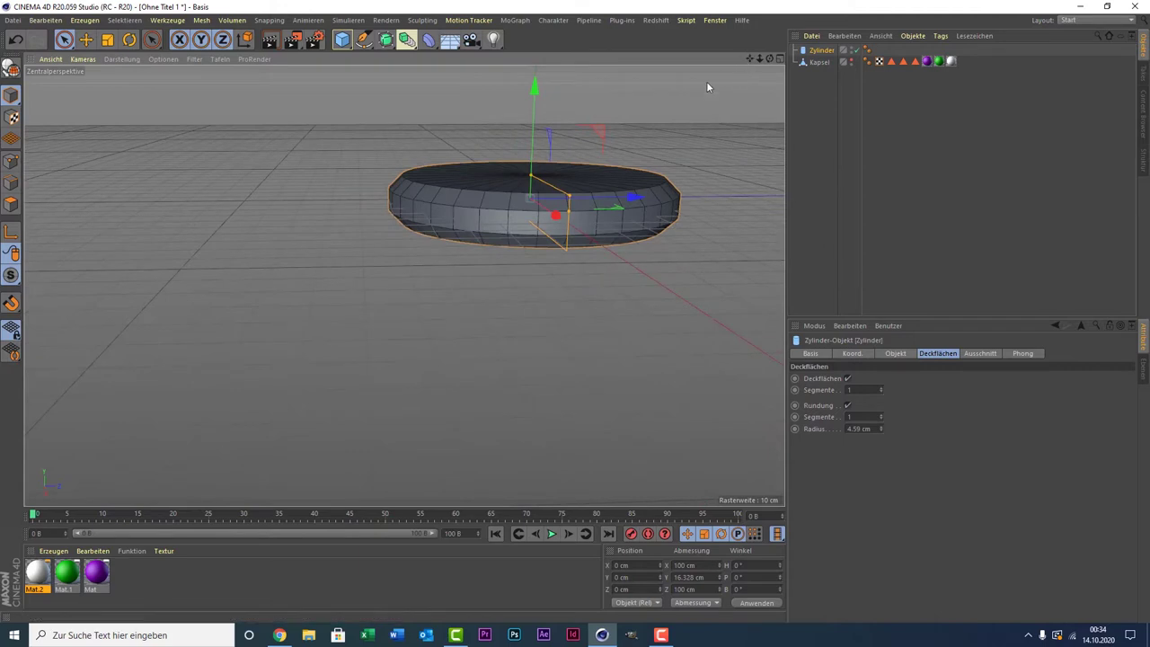
left_click(428, 40)
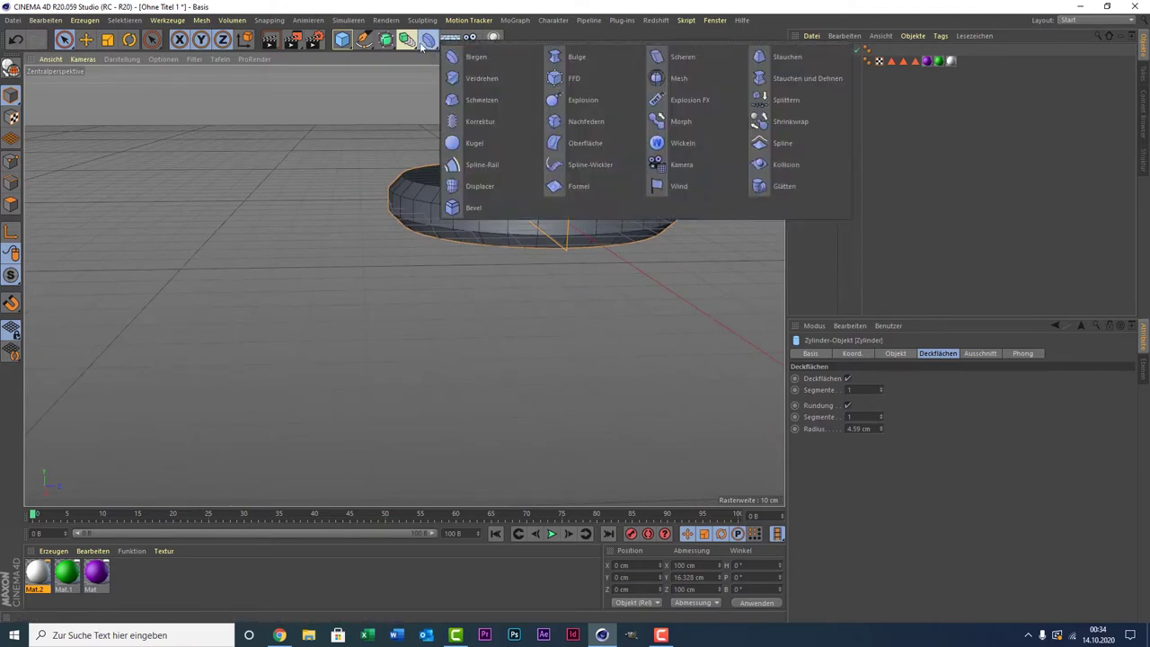
Step: Add a Bulge deformer under Zylinder, fit it to the parent and set Strength to about 3%
left_click(593, 58)
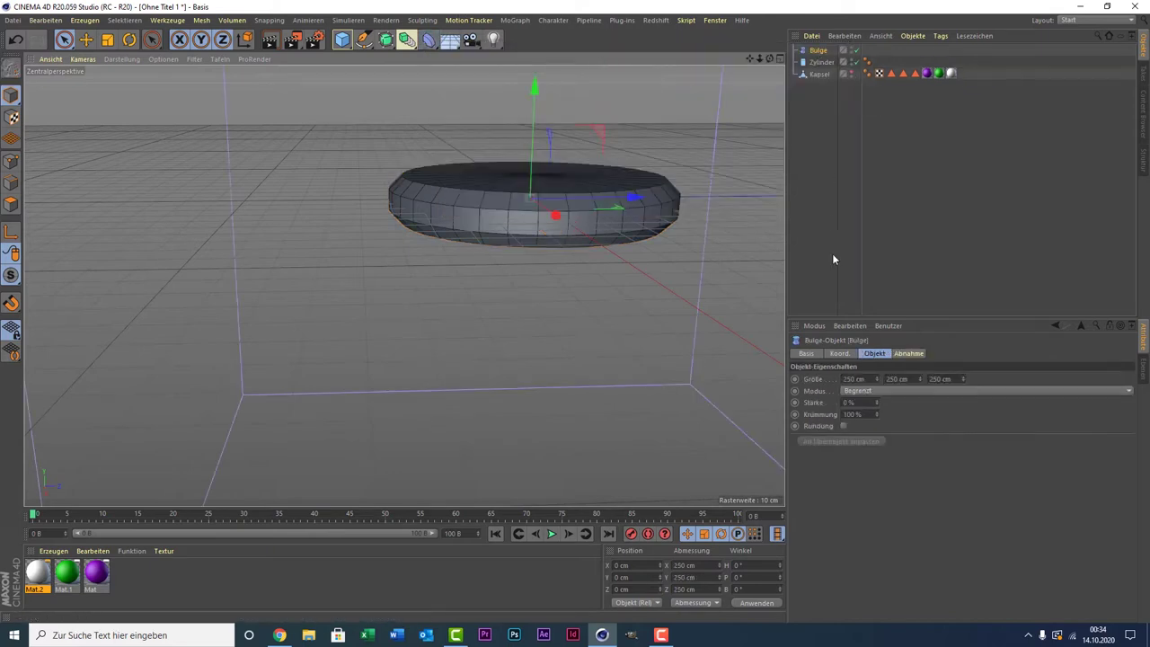
mouse_move(817, 51)
left_mouse_down()
mouse_move(813, 79)
mouse_move(819, 62)
left_mouse_up()
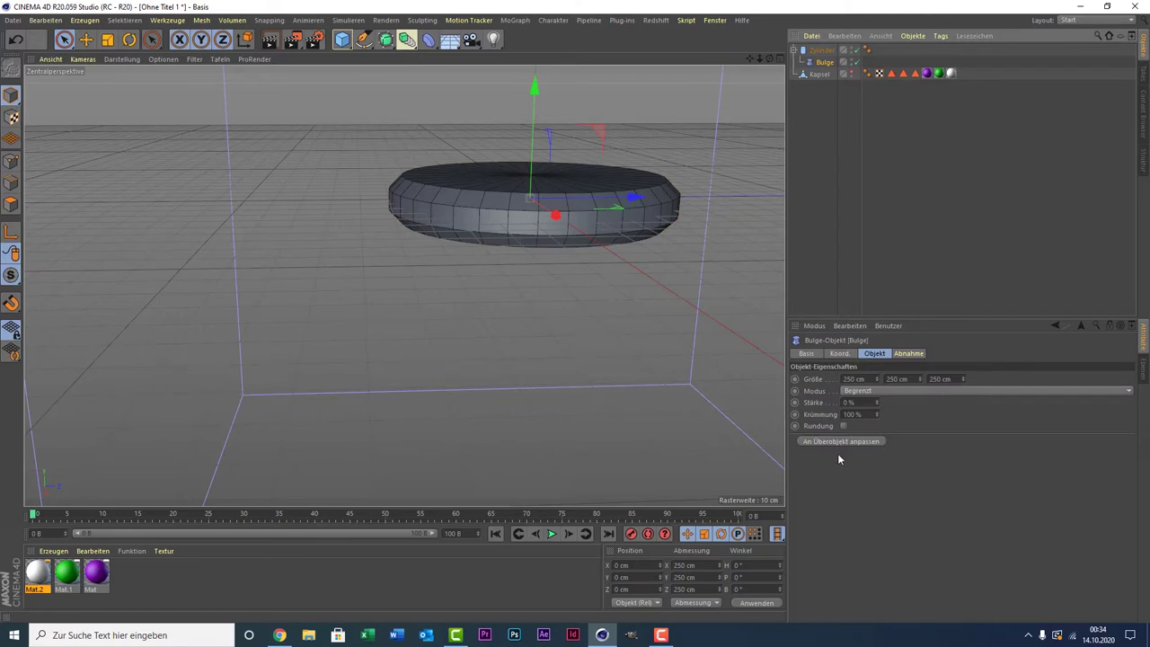
left_click(833, 442)
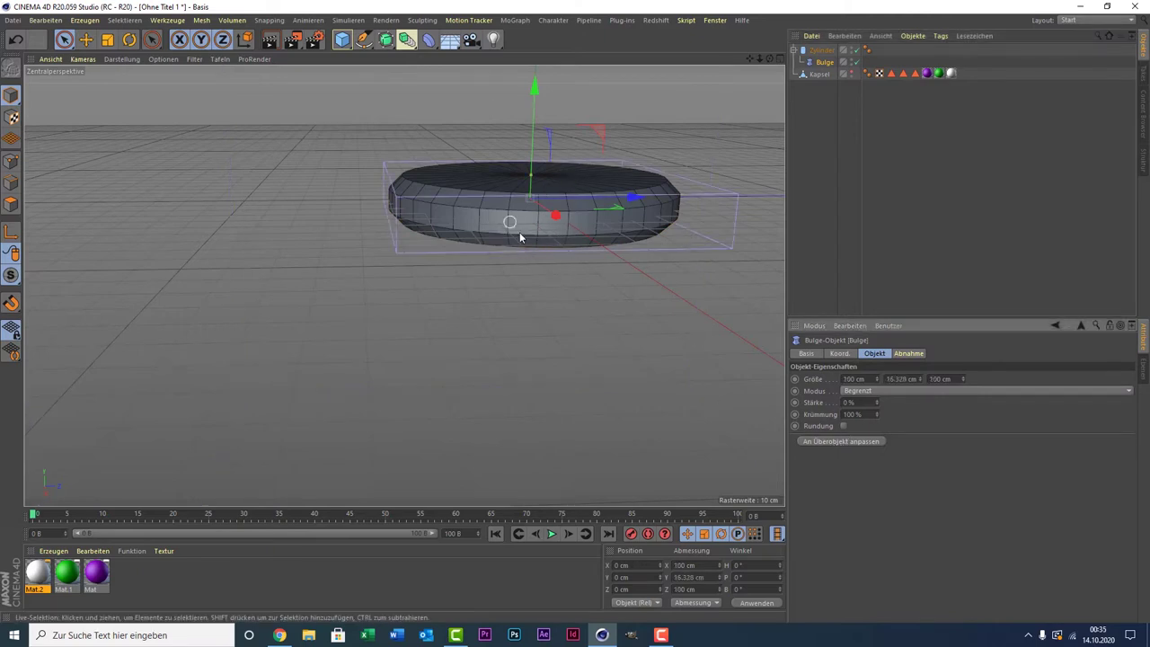
left_click(878, 401)
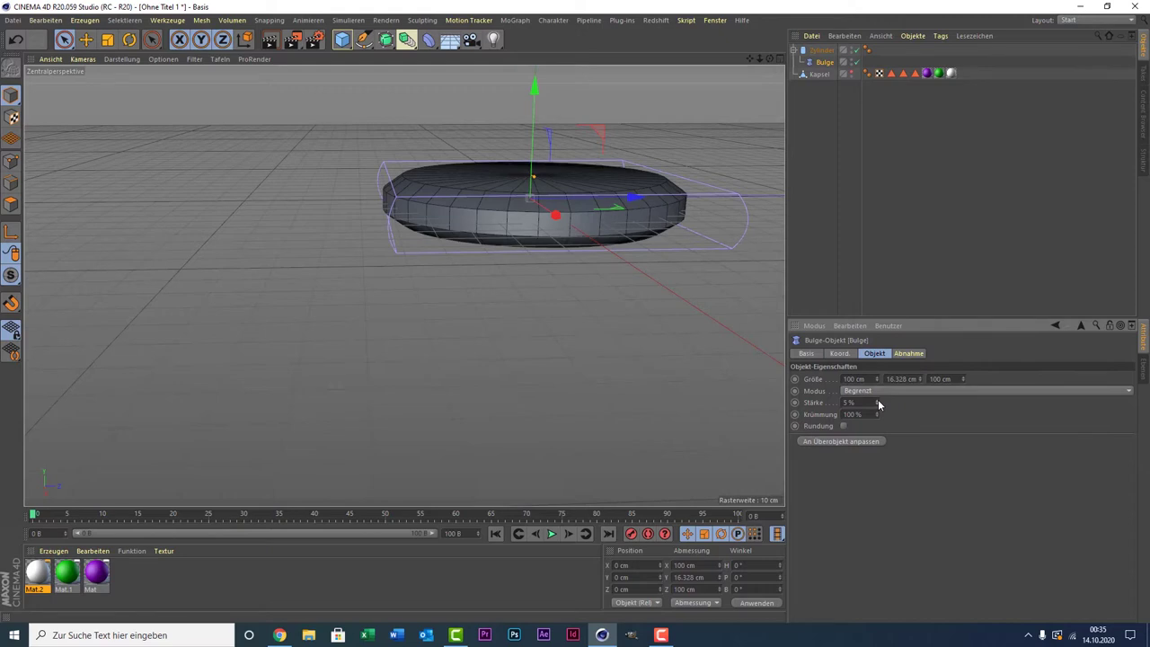
left_click(878, 404)
scroll(614, 290, "down", 2)
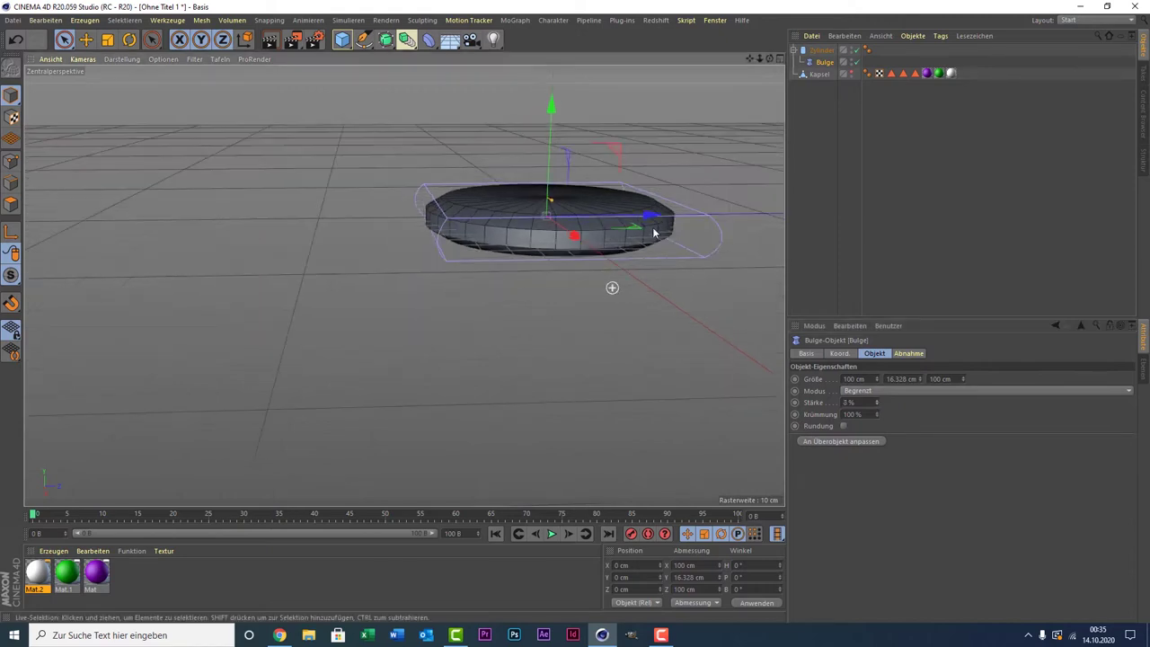
scroll(654, 234, "down", 1)
Step: Create Mat.3 coloured turquoise (H 177°, S 100%) and apply it to the tablet cylinder
double_click(133, 586)
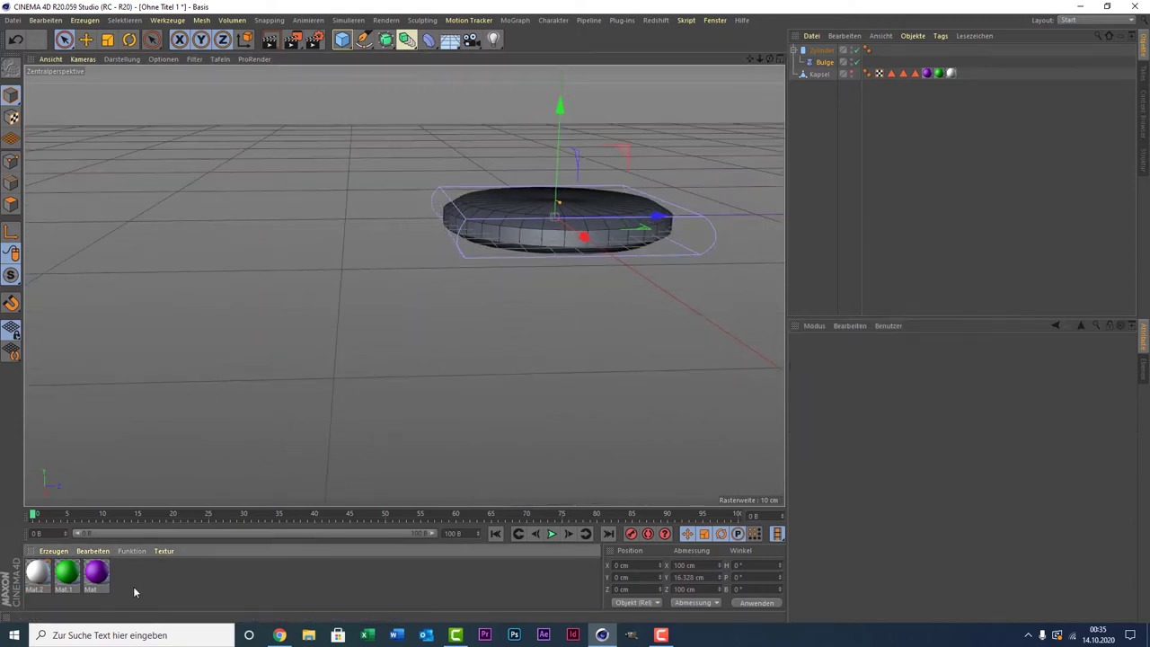
double_click(38, 574)
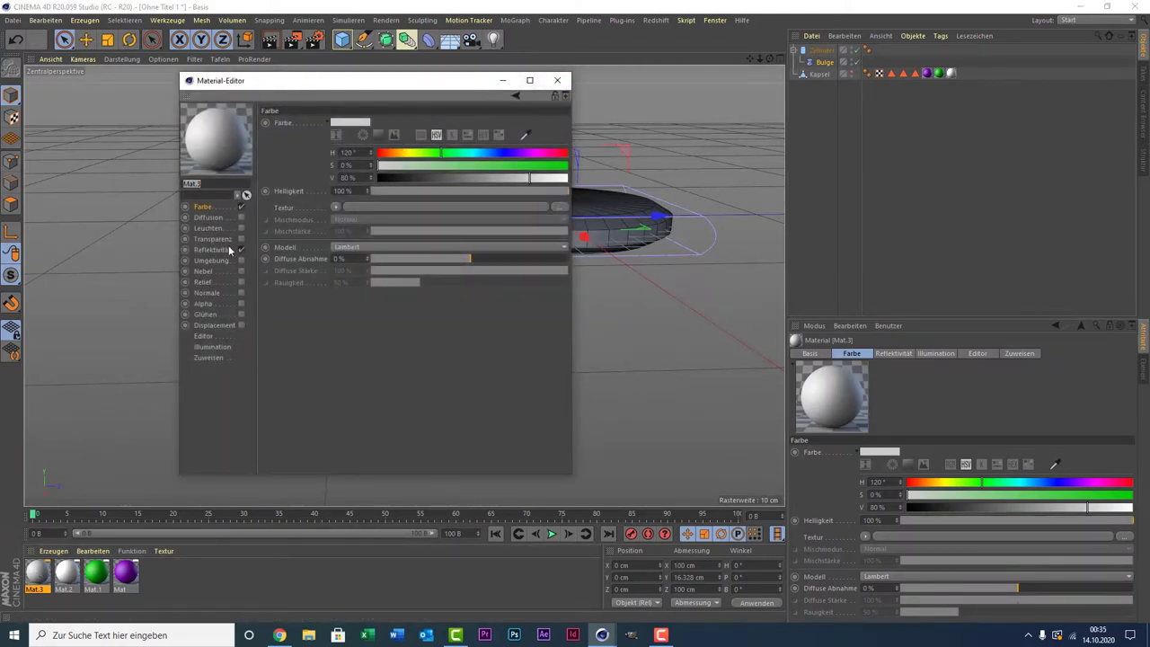
left_click(468, 157)
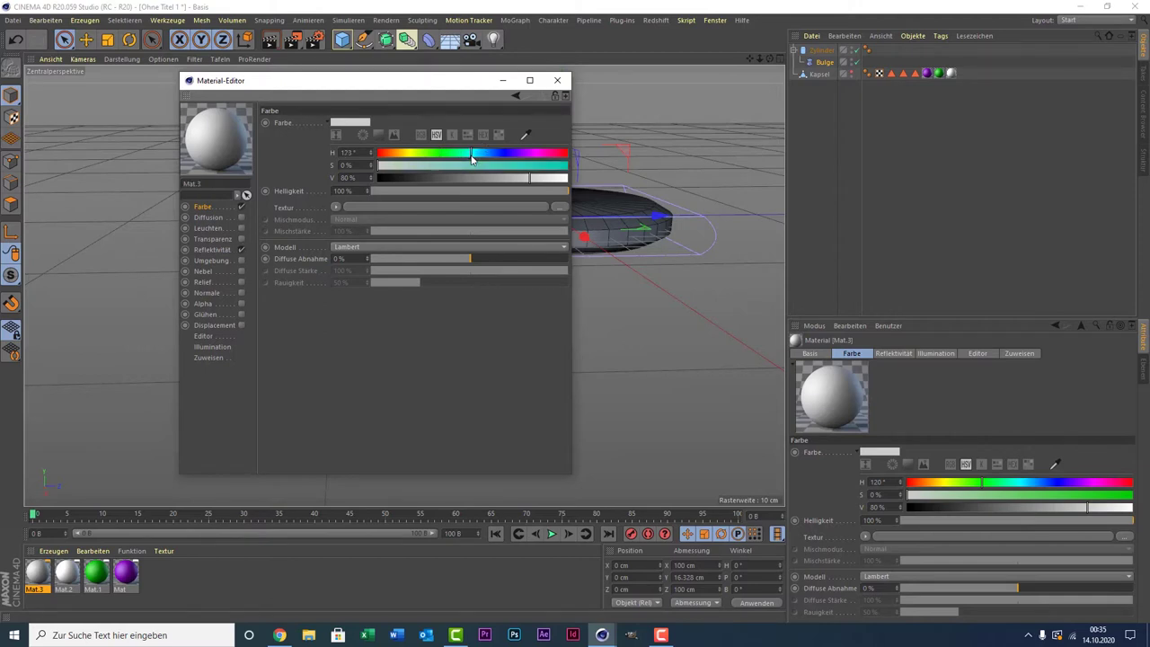
left_click_drag(474, 167, 568, 167)
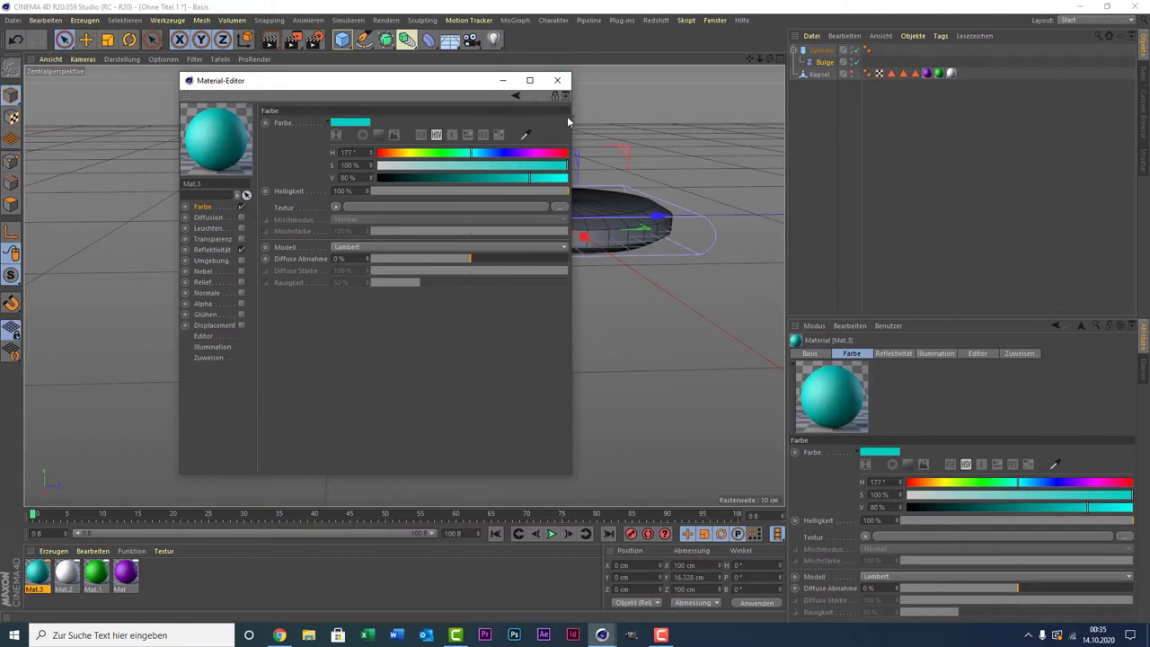
left_click(558, 81)
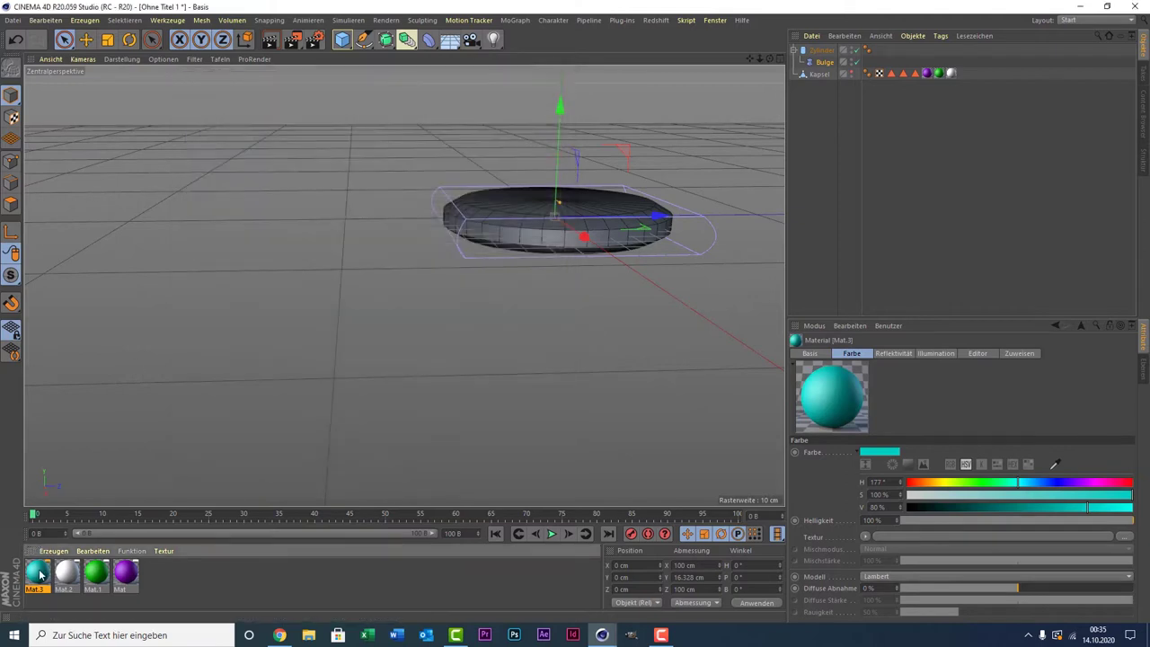
left_click_drag(33, 572, 591, 212)
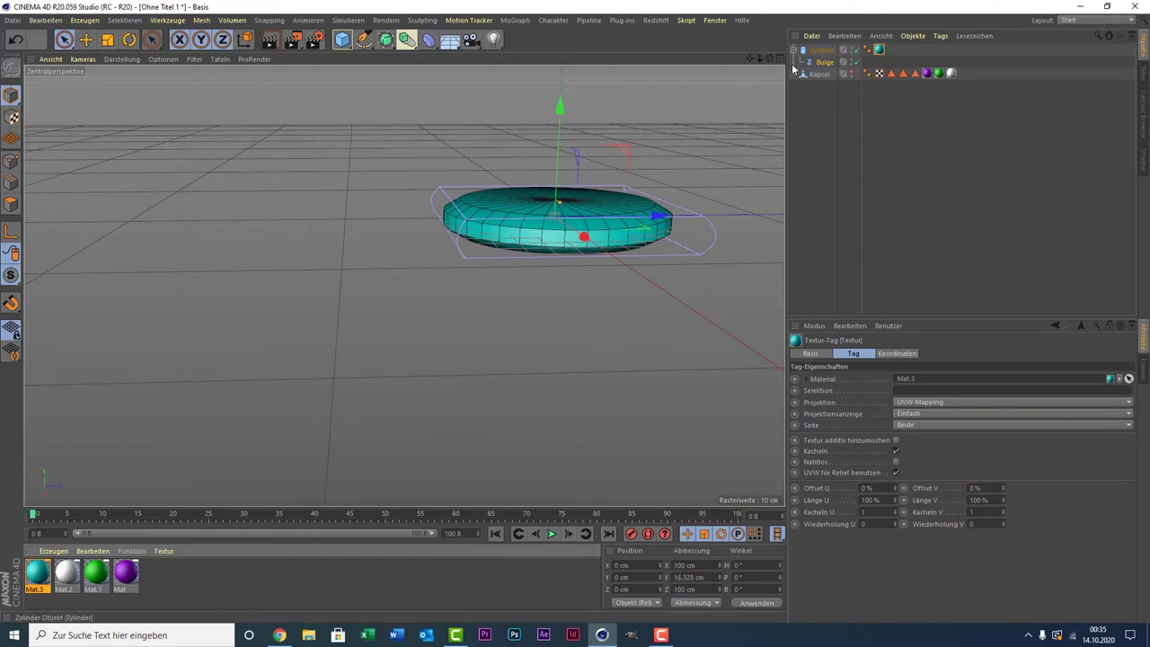
Step: Enable Mat.3's Relief channel with a Noise texture set to Wavy Turbulence
double_click(39, 576)
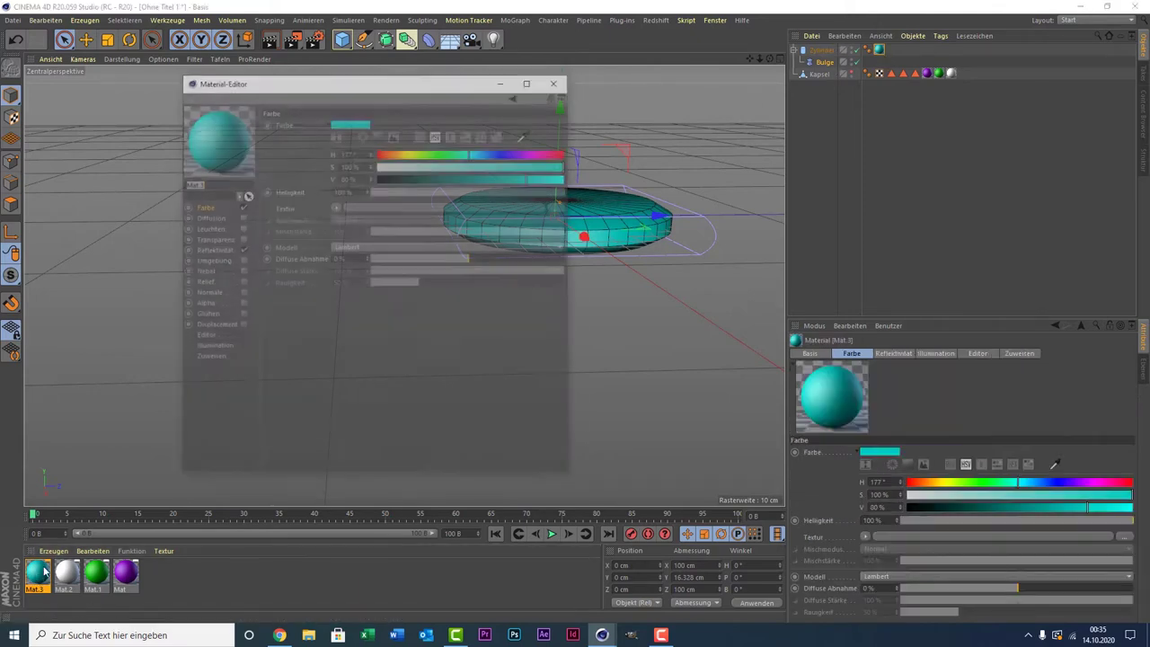
left_click(241, 282)
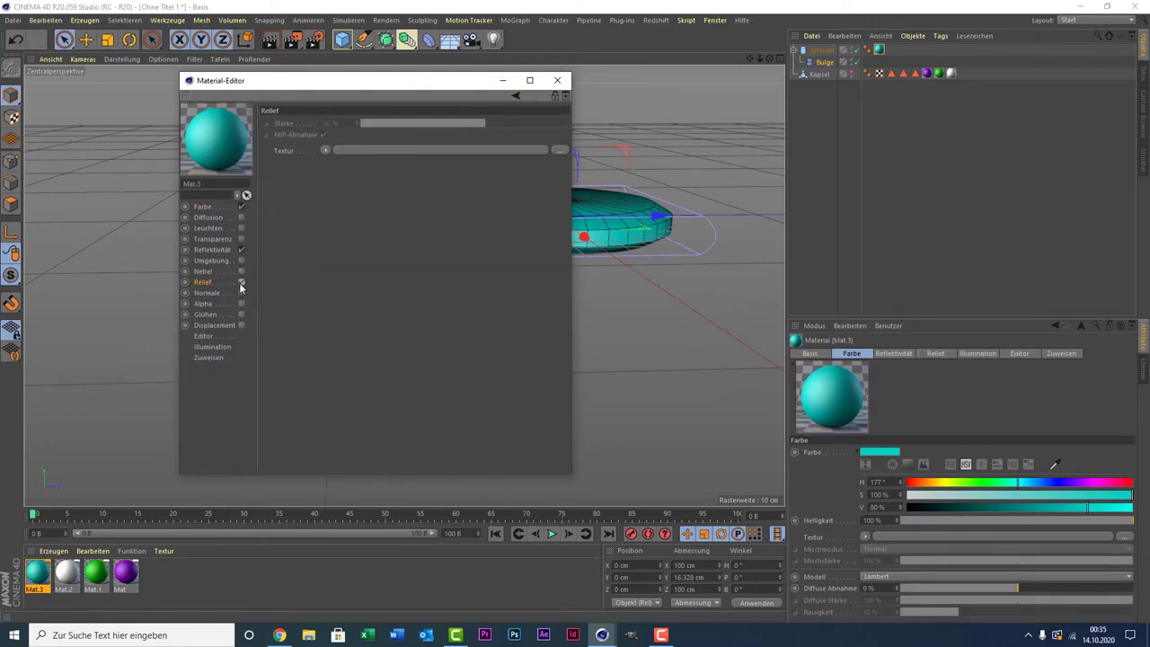
left_click(325, 151)
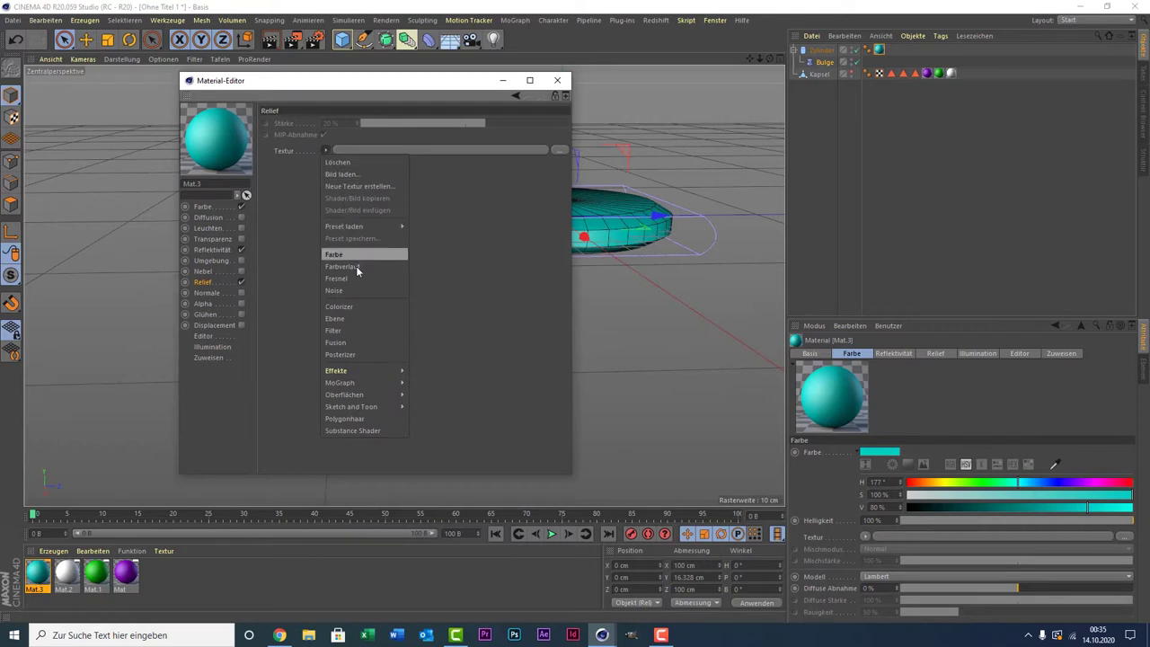
left_click(357, 291)
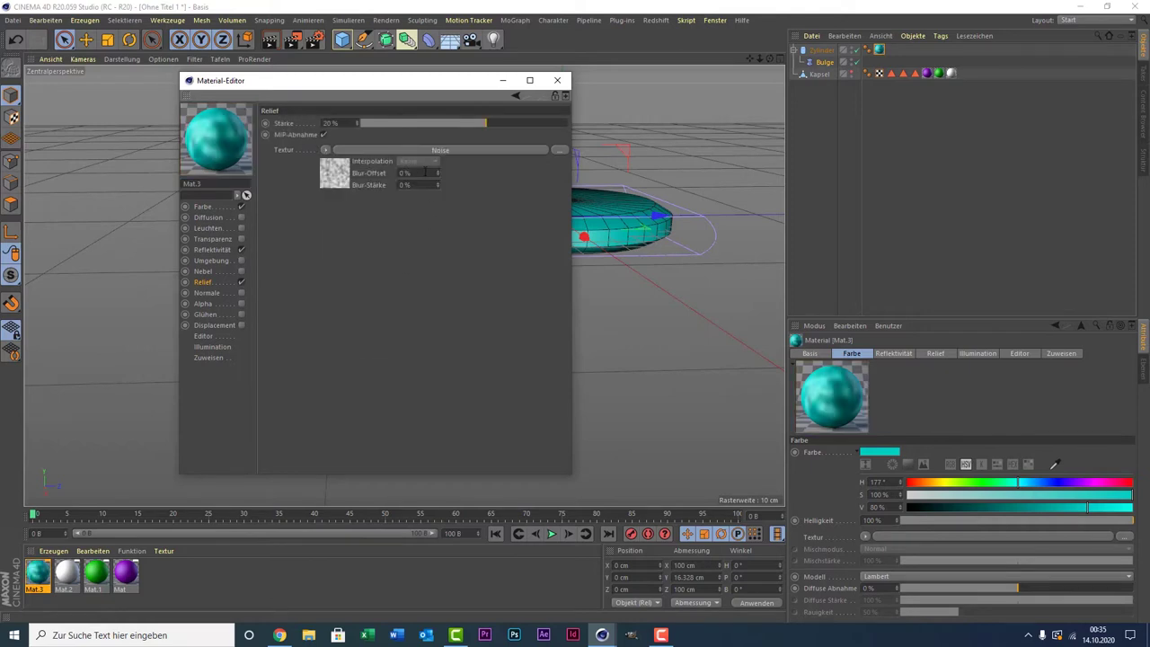
left_click(344, 169)
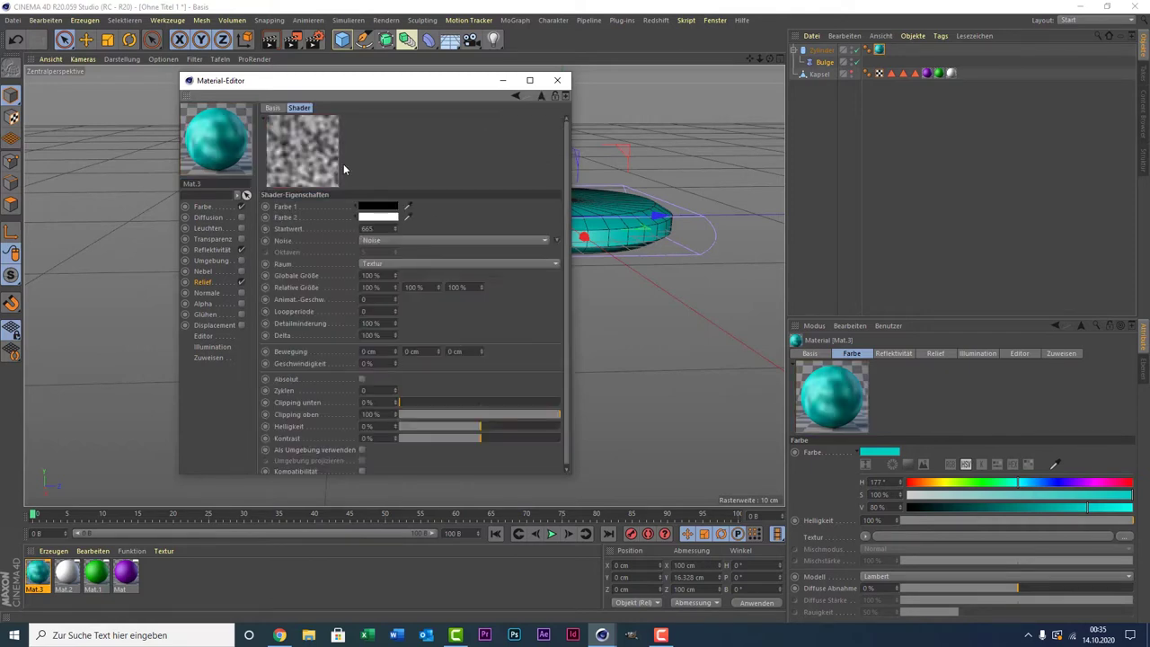
left_click(374, 240)
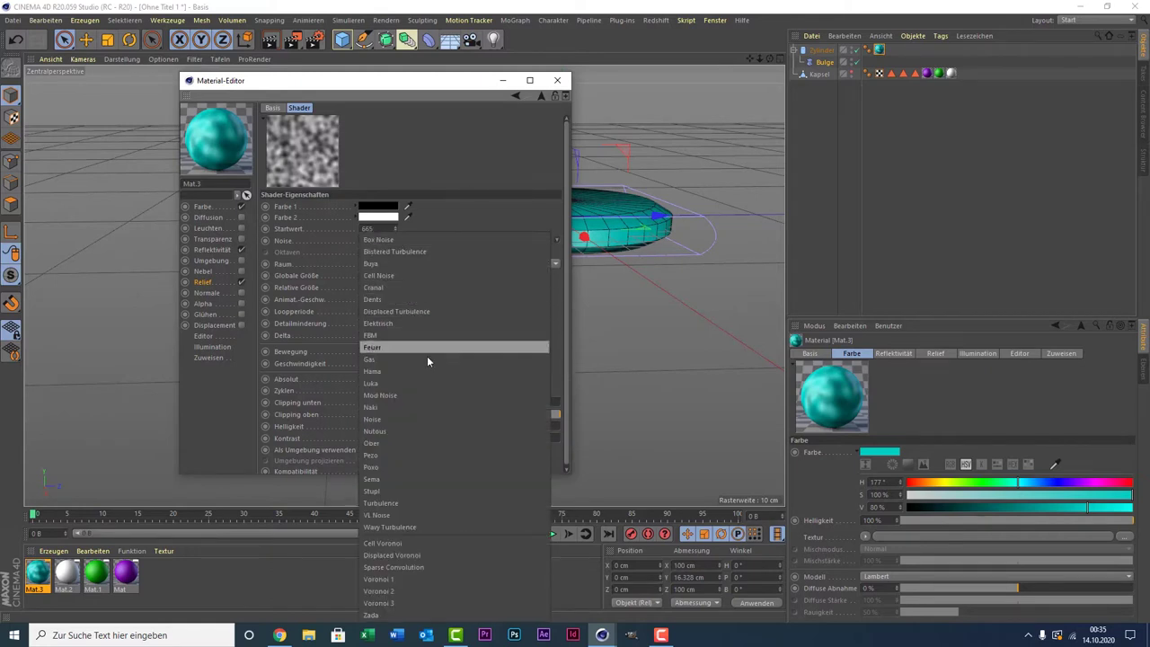
left_click(400, 395)
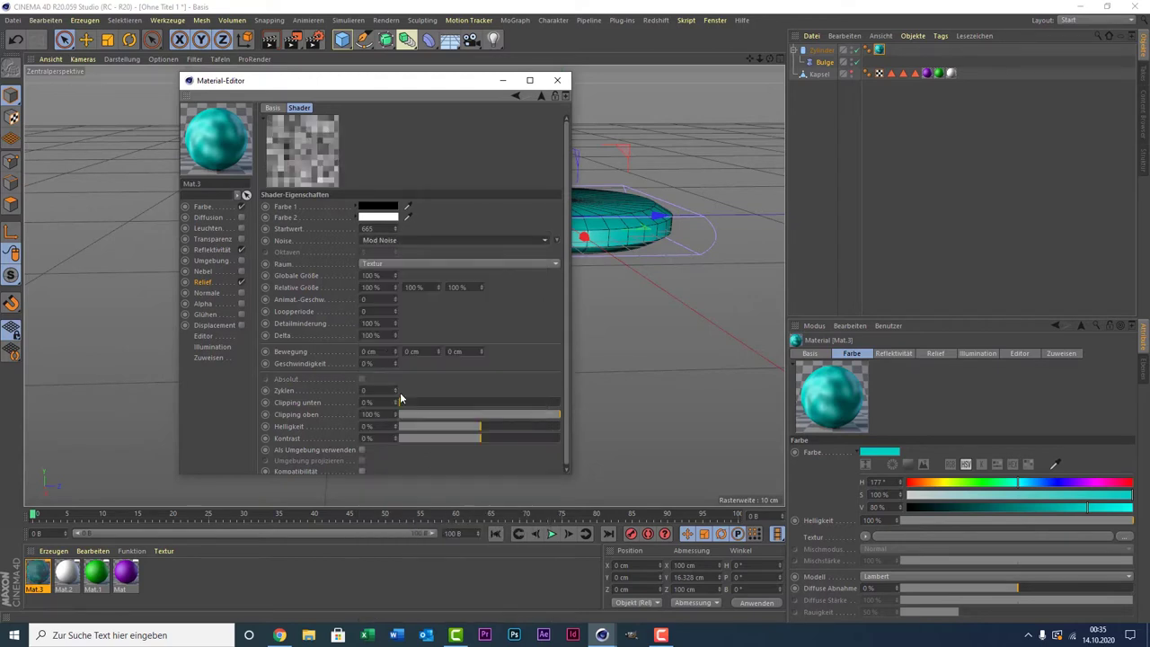
left_click(392, 241)
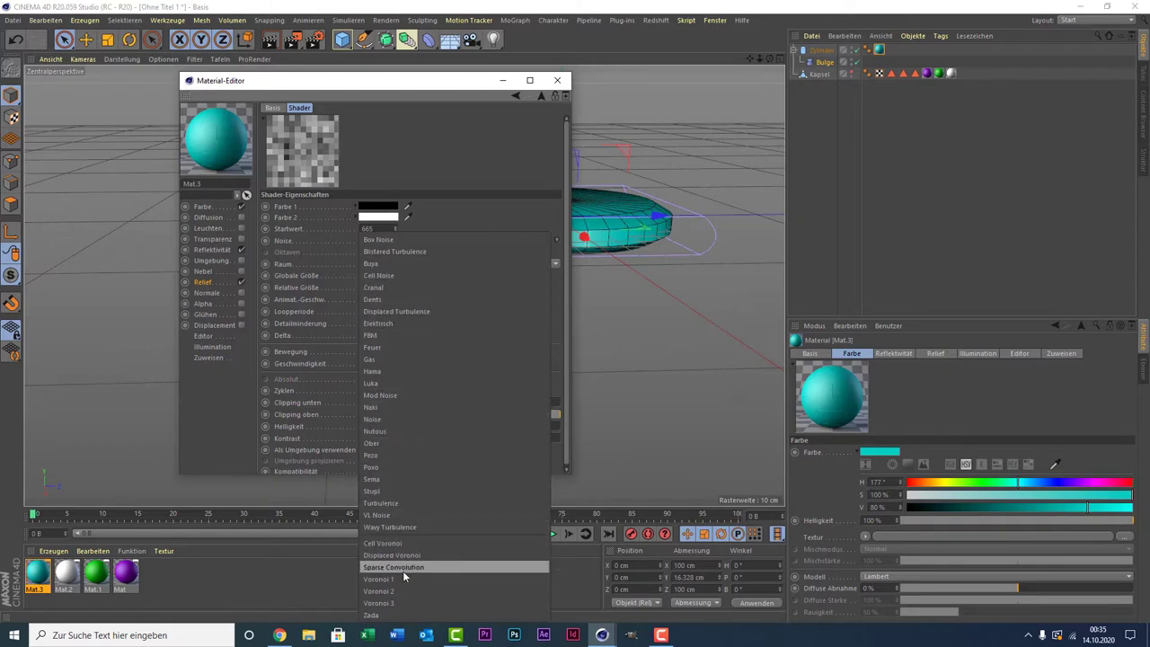
left_click(422, 528)
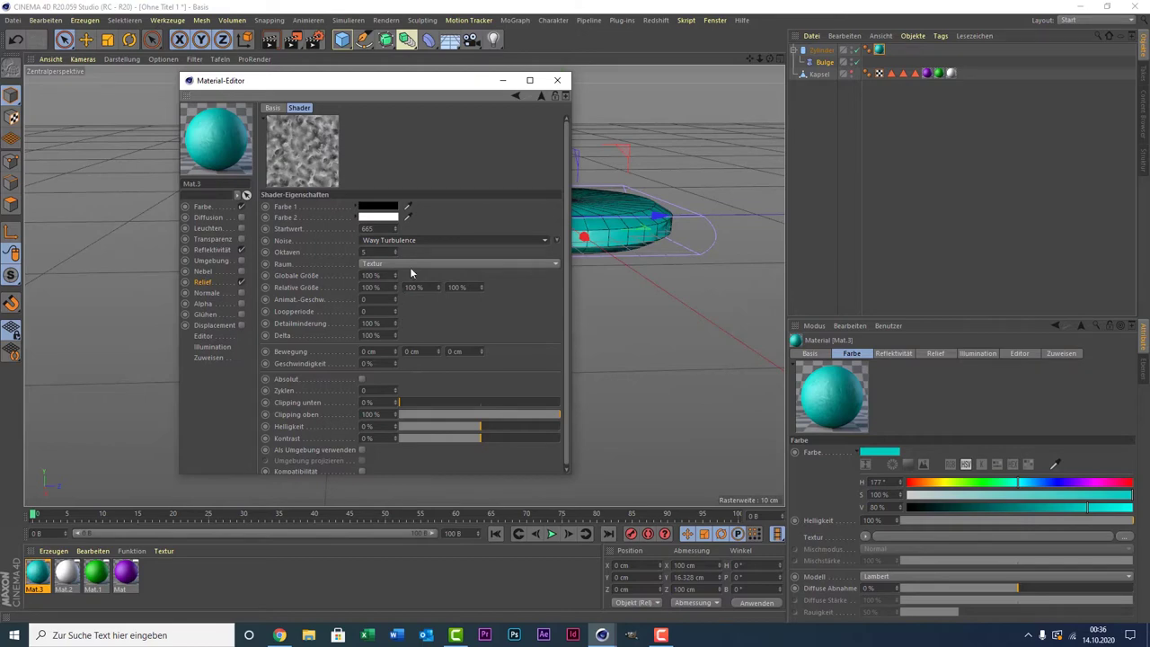
left_click(557, 80)
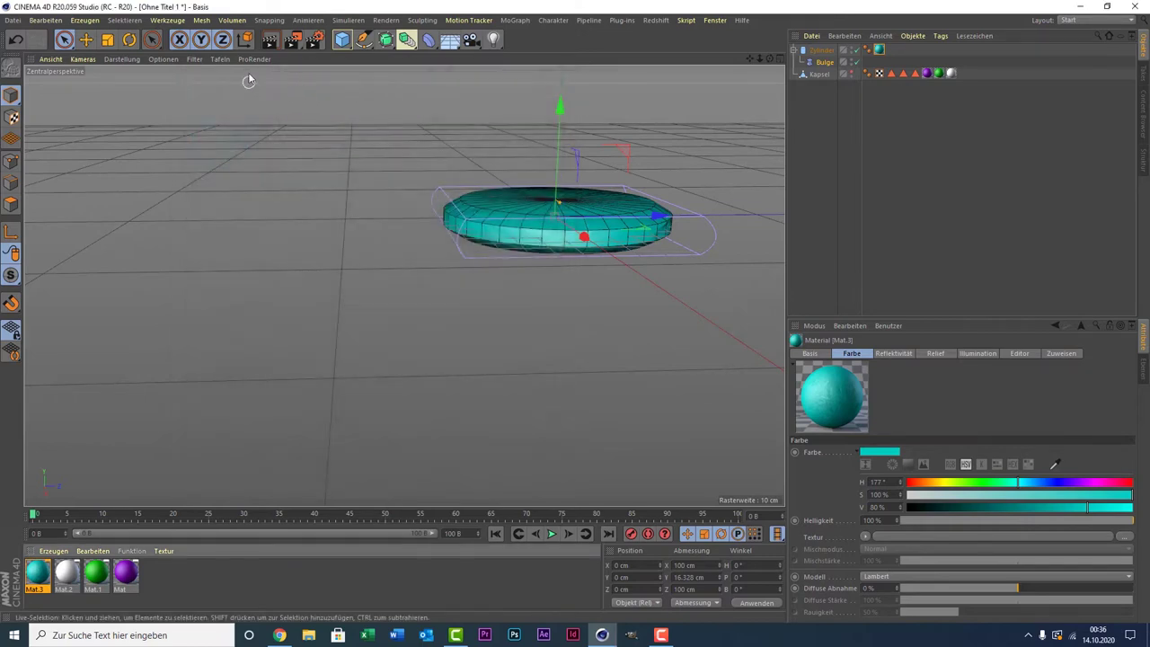
Step: Render a quick preview of the current view to check the cyan tablet
left_click(276, 39)
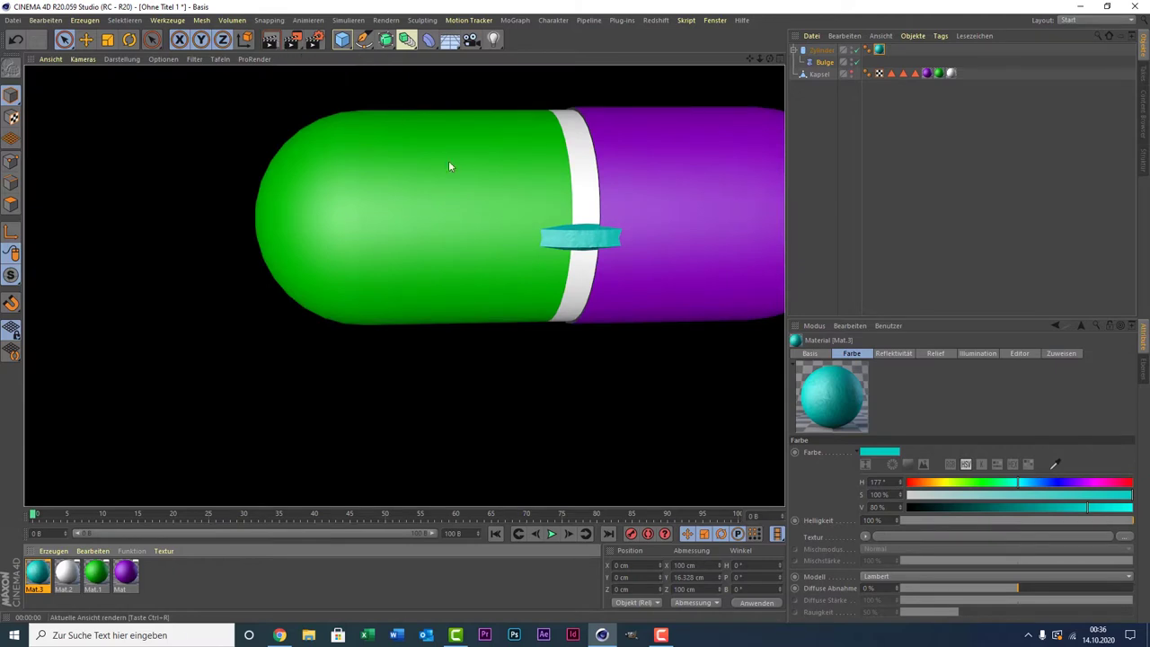
left_click(681, 267)
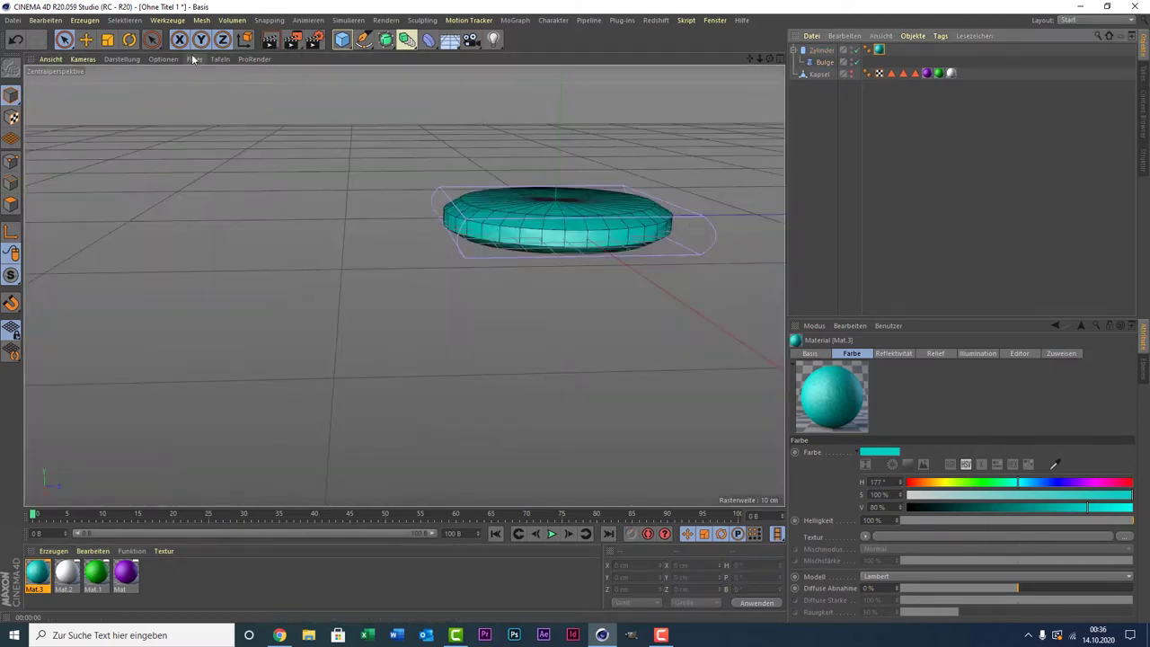
left_click(272, 41)
Step: Switch the Mat.3 texture tag's projection to Fläche-Mapping and render the view again
left_click(879, 50)
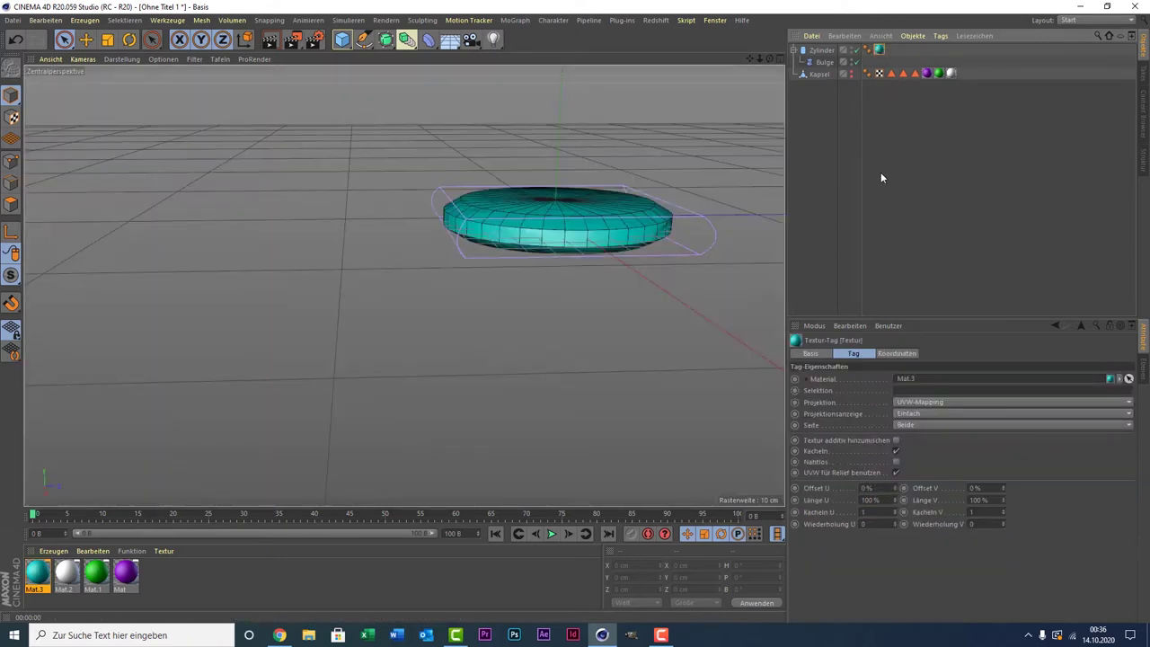
left_click(912, 404)
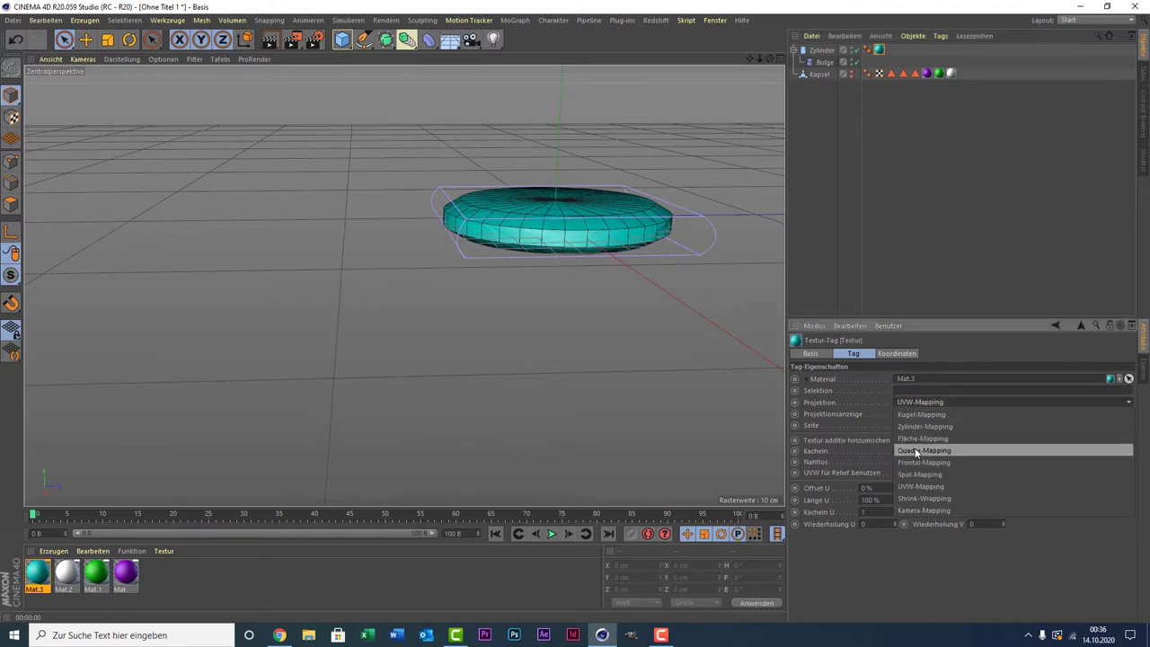
left_click(928, 439)
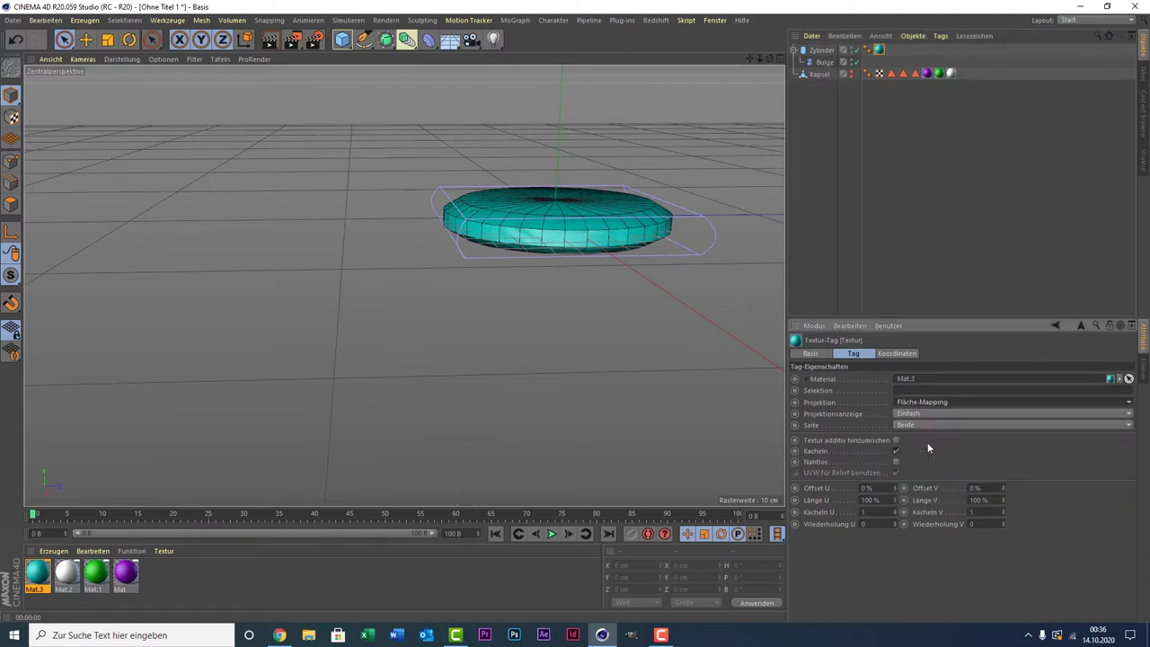
left_click(272, 40)
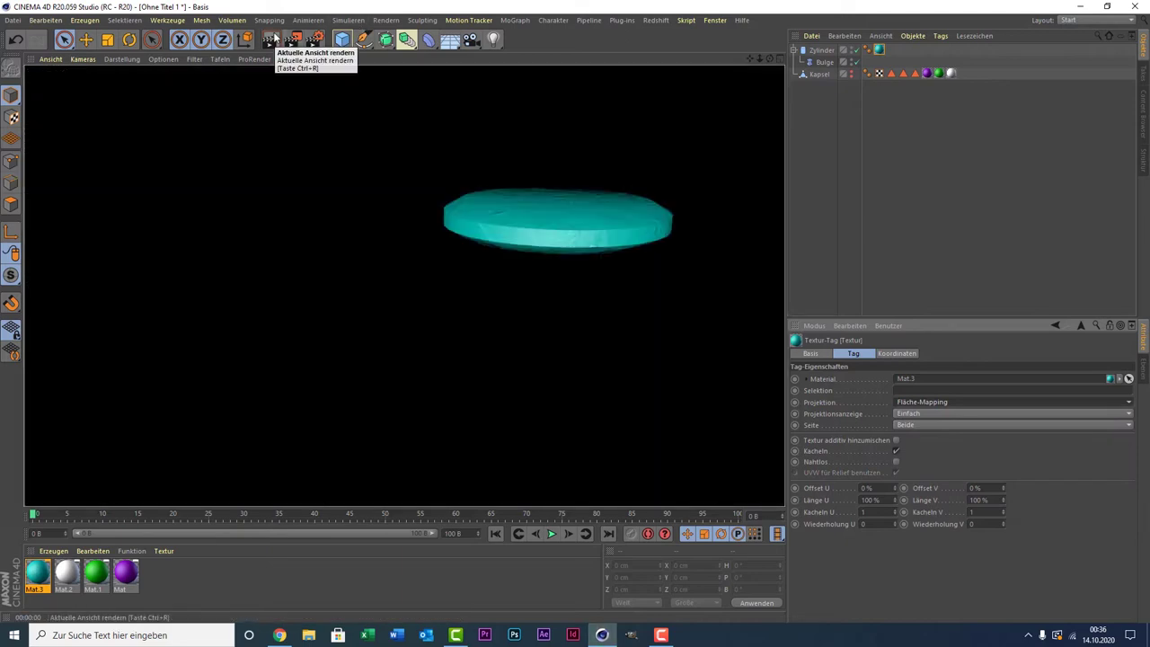
left_click(836, 202)
Step: Raise the tablet cylinder's Segmente Umfang from 36 to 140 and zoom the view out
left_click(820, 51)
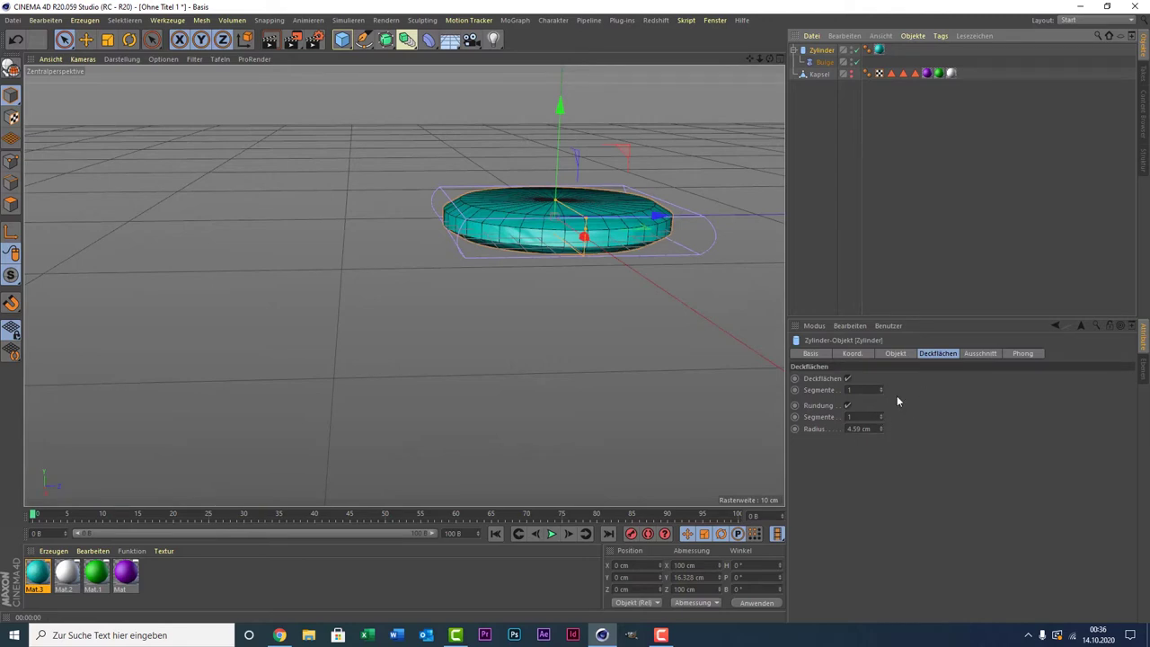
left_click(896, 355)
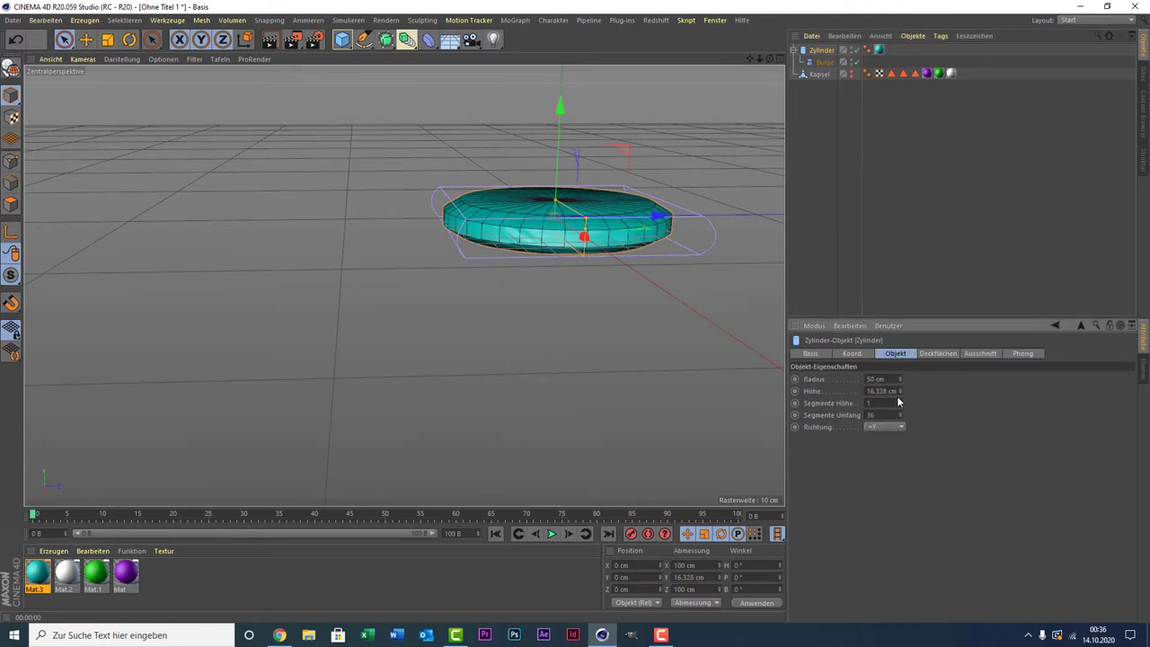
left_click_drag(901, 416, 903, 387)
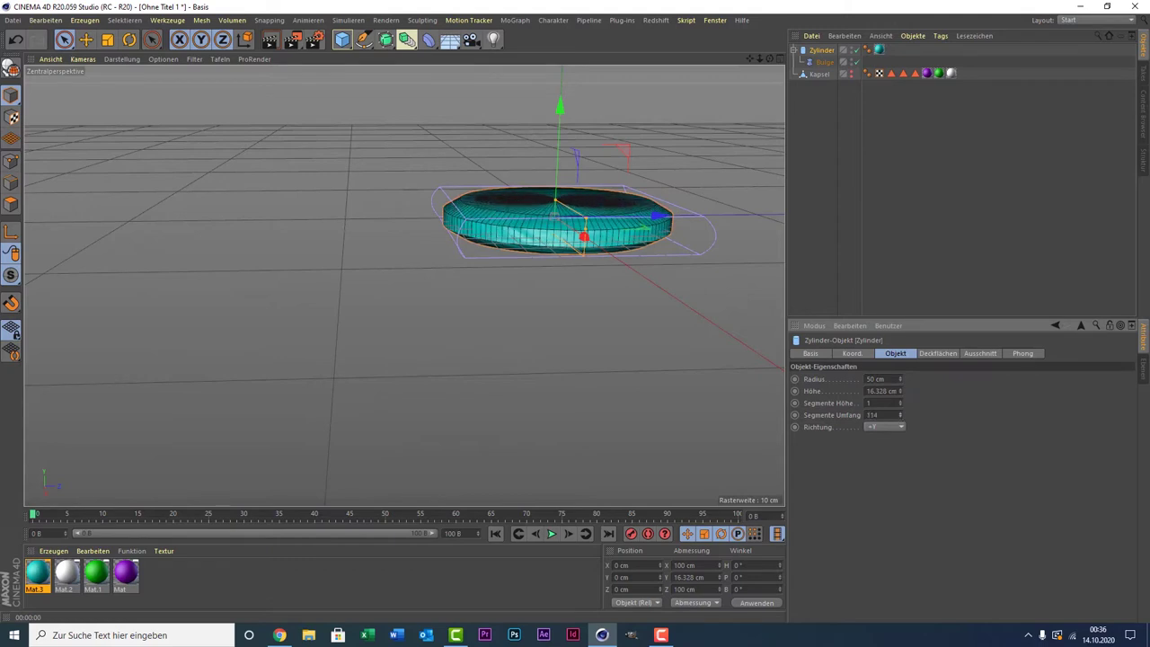
left_click(902, 199)
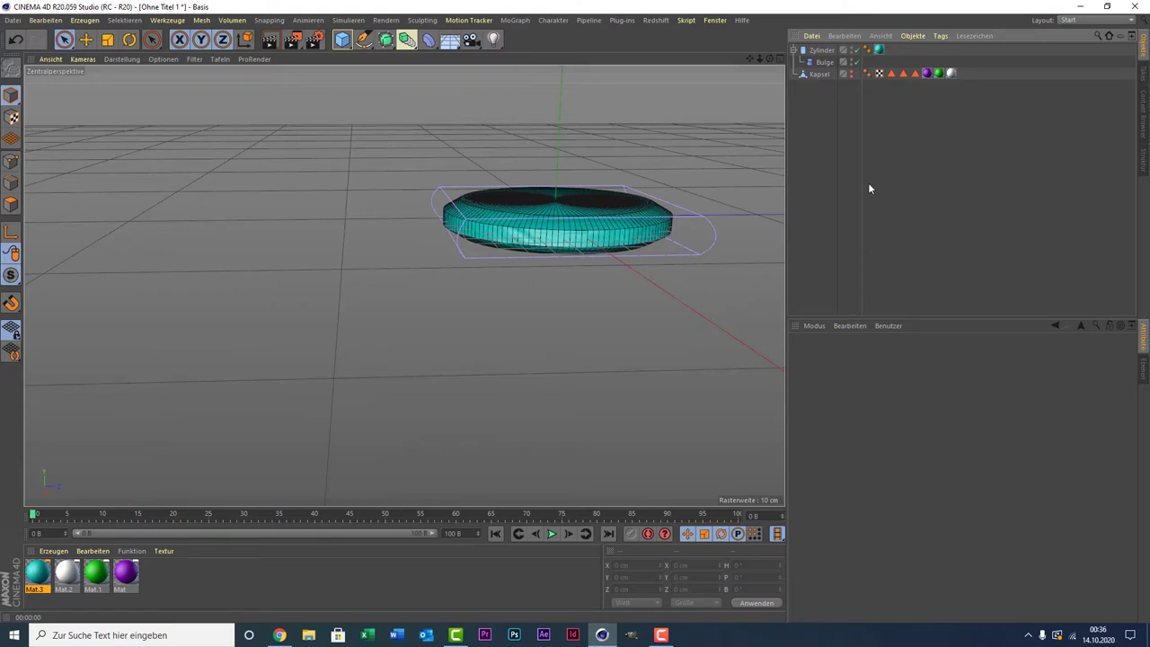
left_click(829, 51)
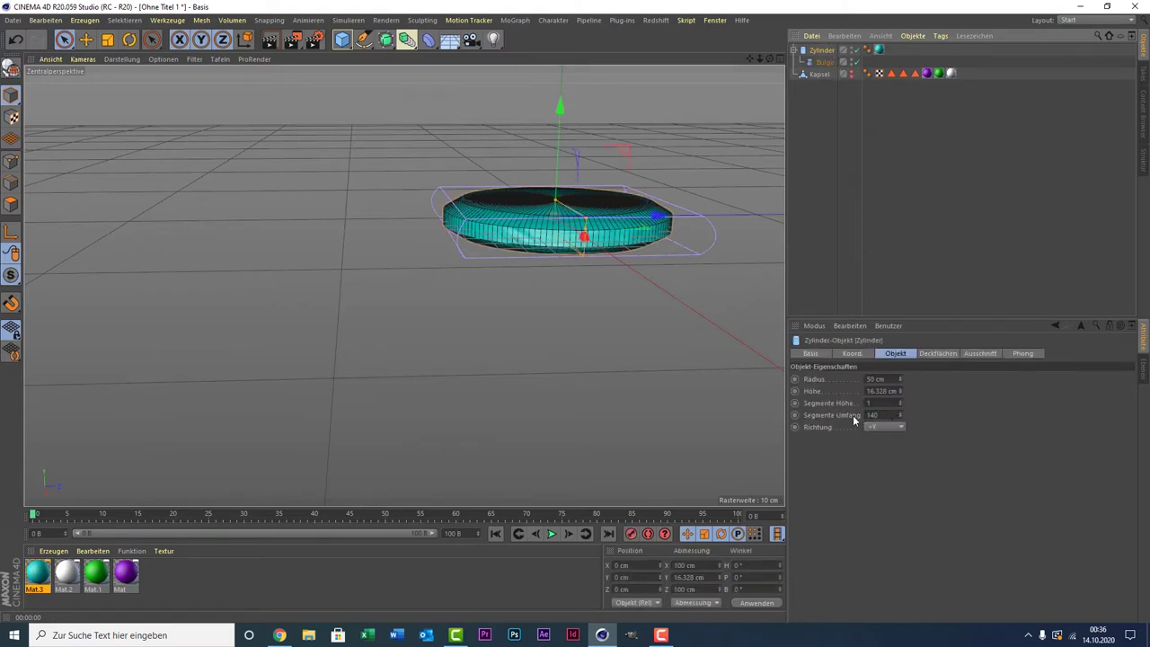
left_click(944, 175)
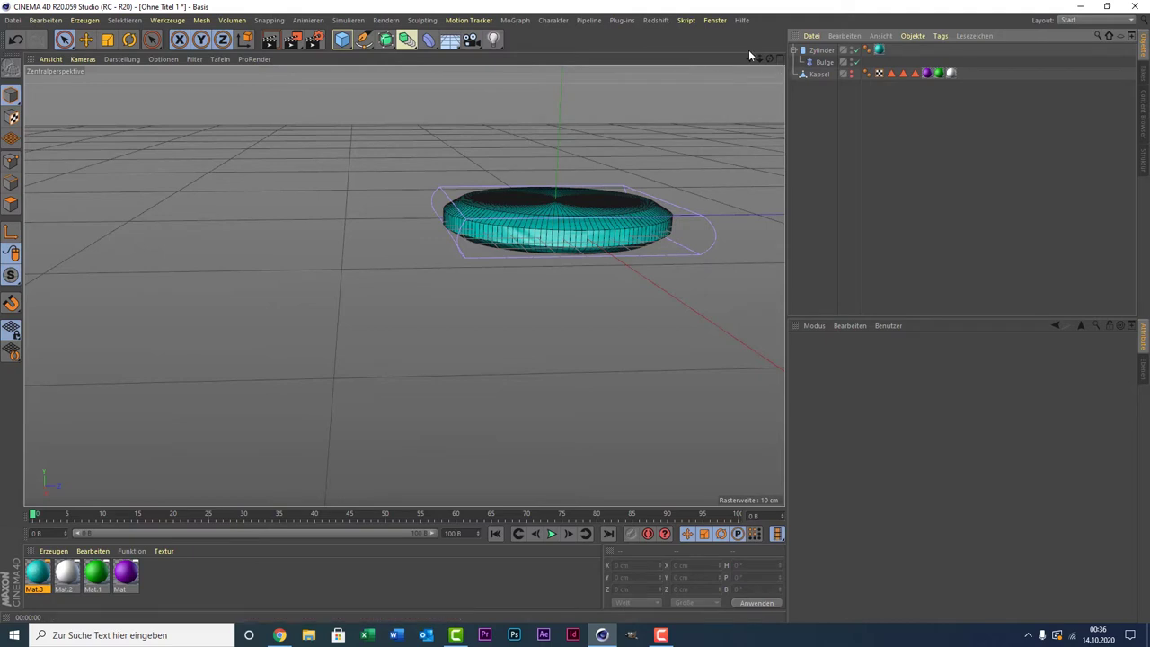
mouse_move(751, 59)
left_mouse_down()
mouse_move(403, 285)
mouse_move(314, 72)
mouse_move(534, 99)
left_mouse_up()
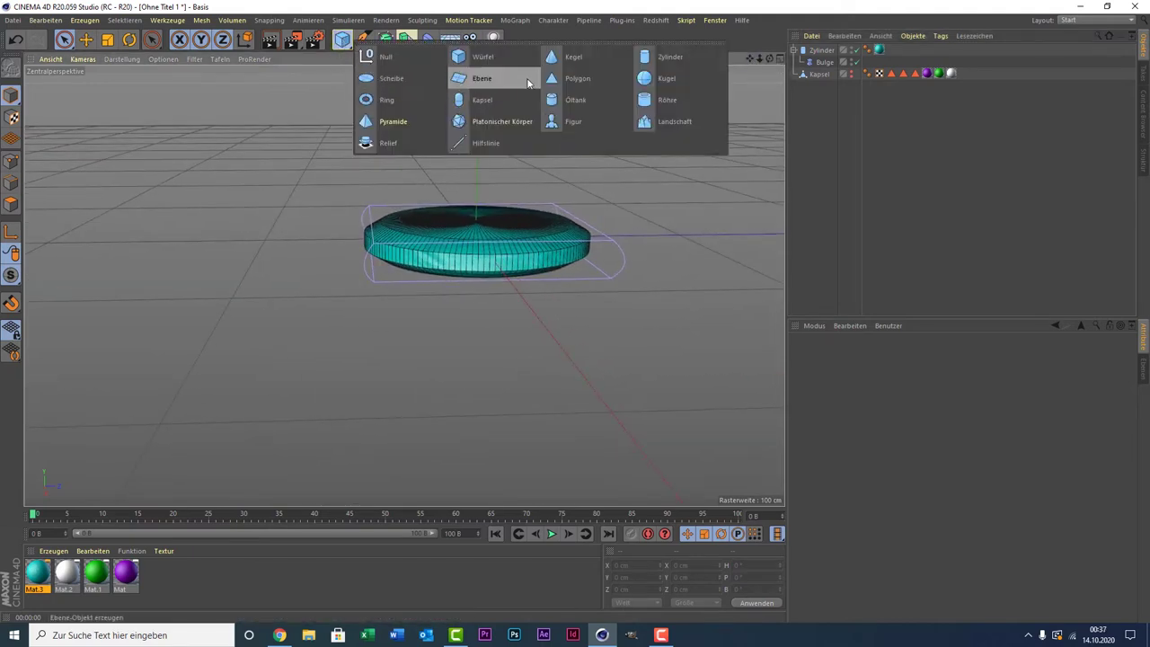
Step: Add a plane and scale it up to about 934 cm
left_click(518, 82)
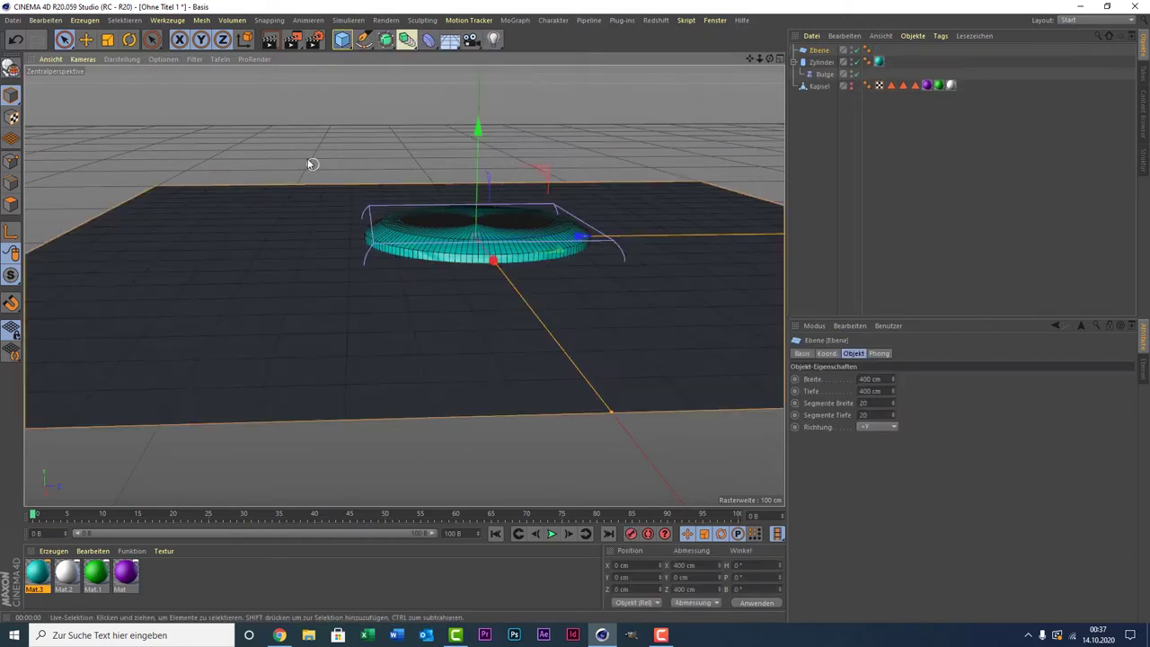
key("t")
left_click_drag(180, 185, 108, 227)
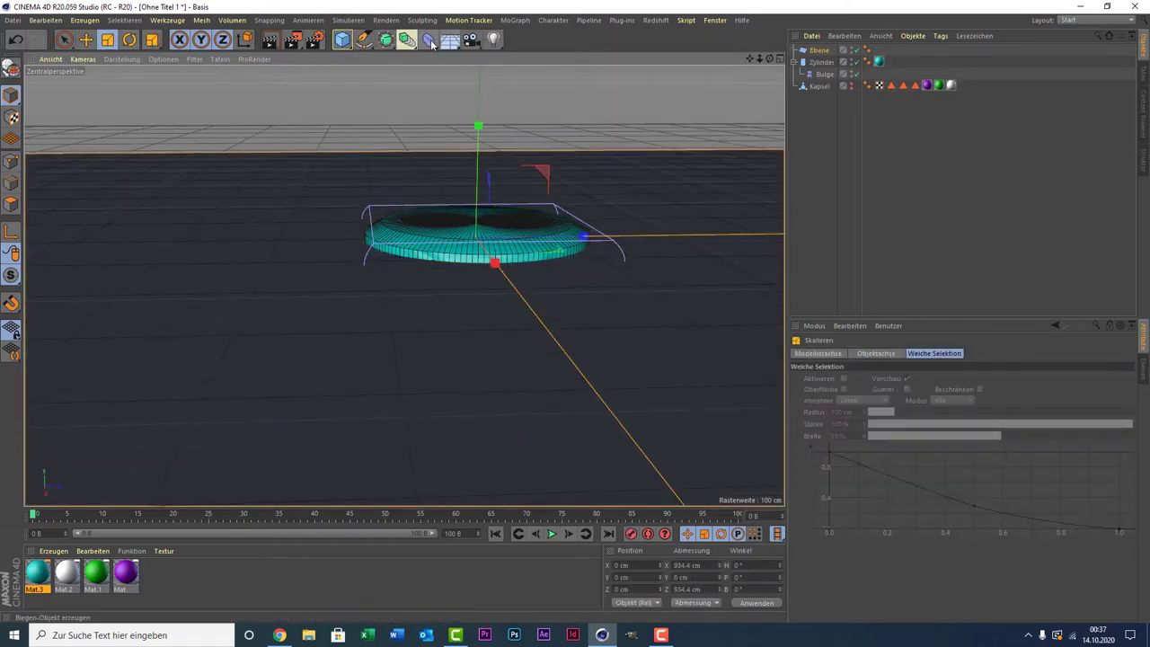
Step: Add a Bend deformer sized X 0 cm, height 95 cm, depth 859 cm
left_click(429, 41)
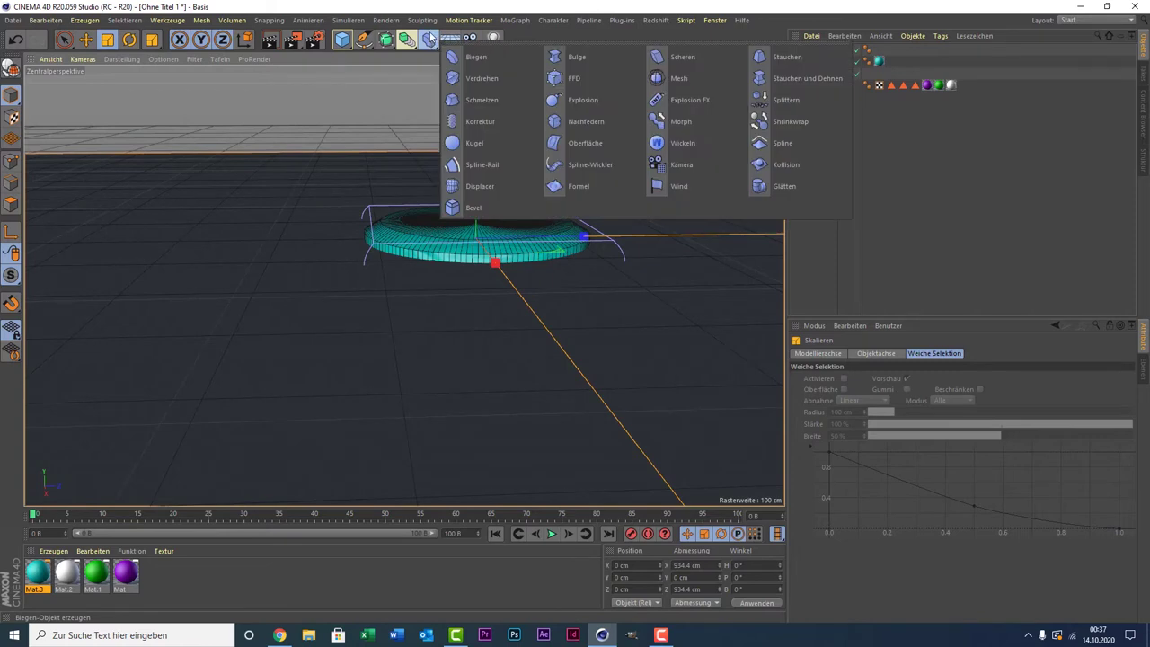
left_click(472, 57)
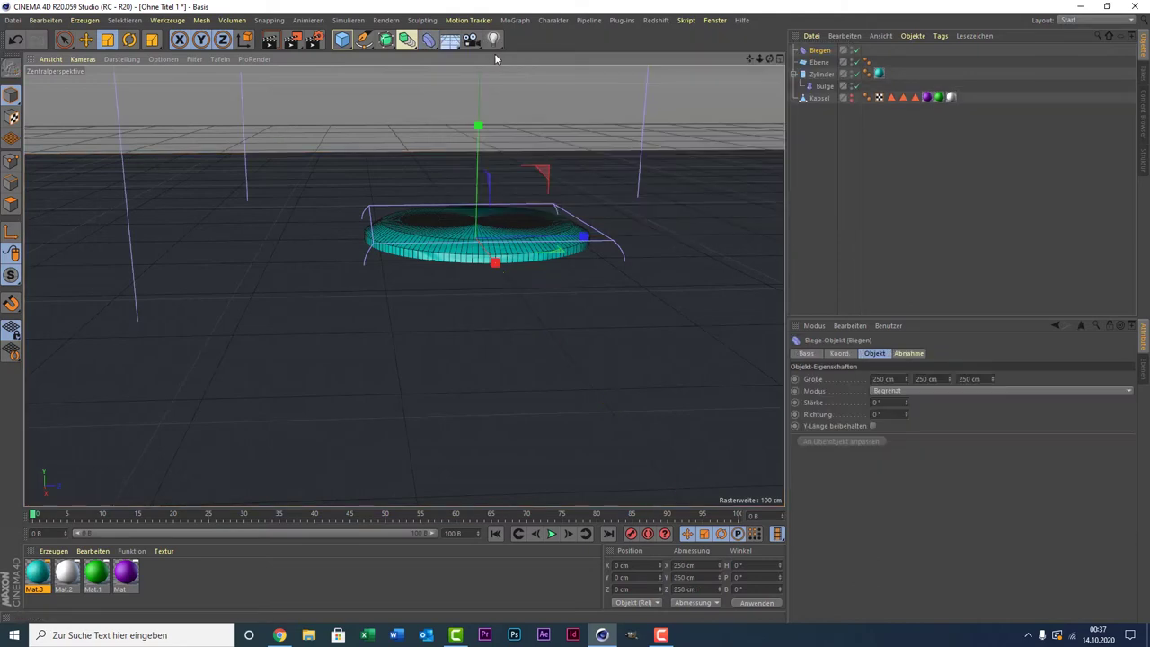
scroll(559, 195, "down", 3)
scroll(559, 195, "down", 3)
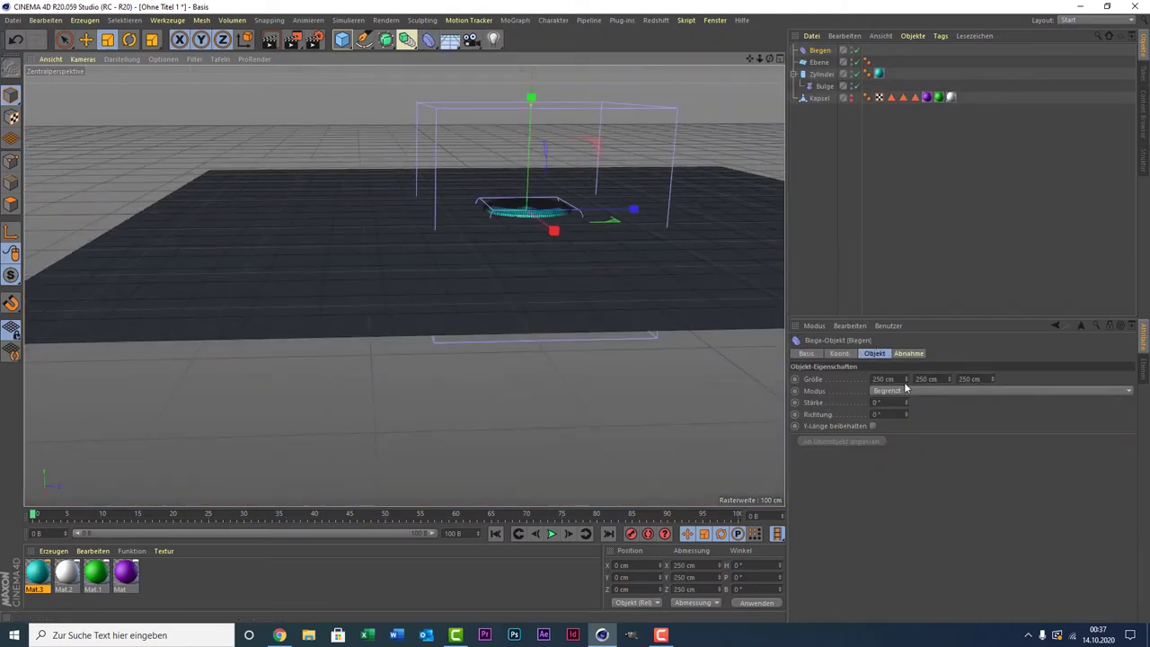
left_click_drag(906, 379, 863, 382)
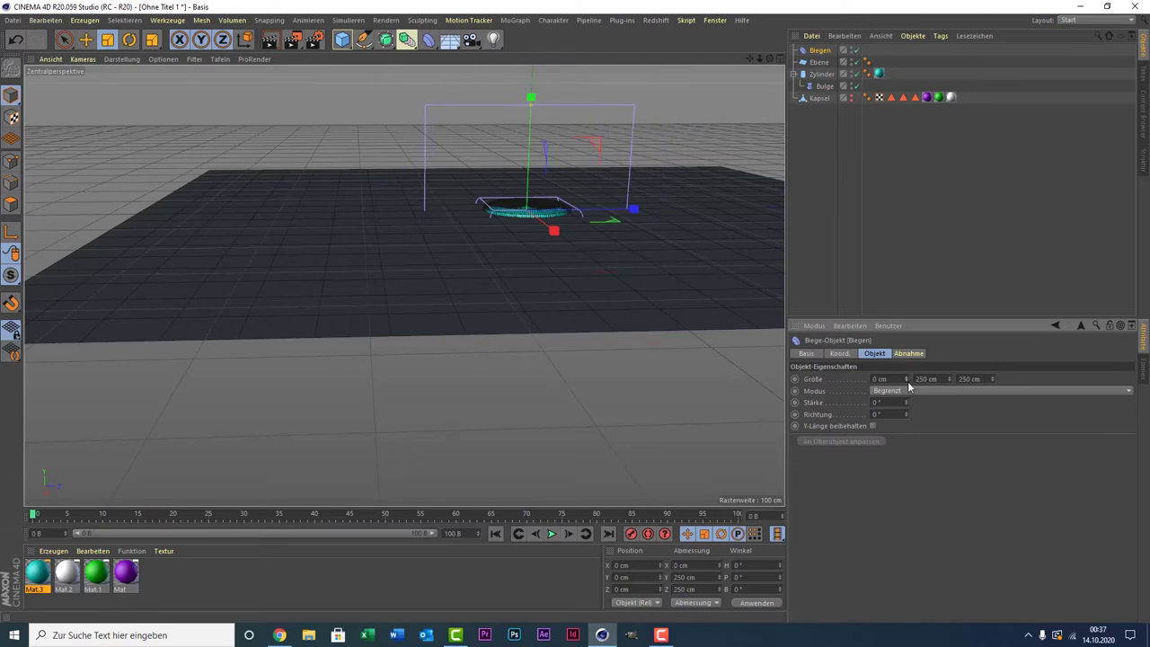
left_click_drag(950, 379, 951, 422)
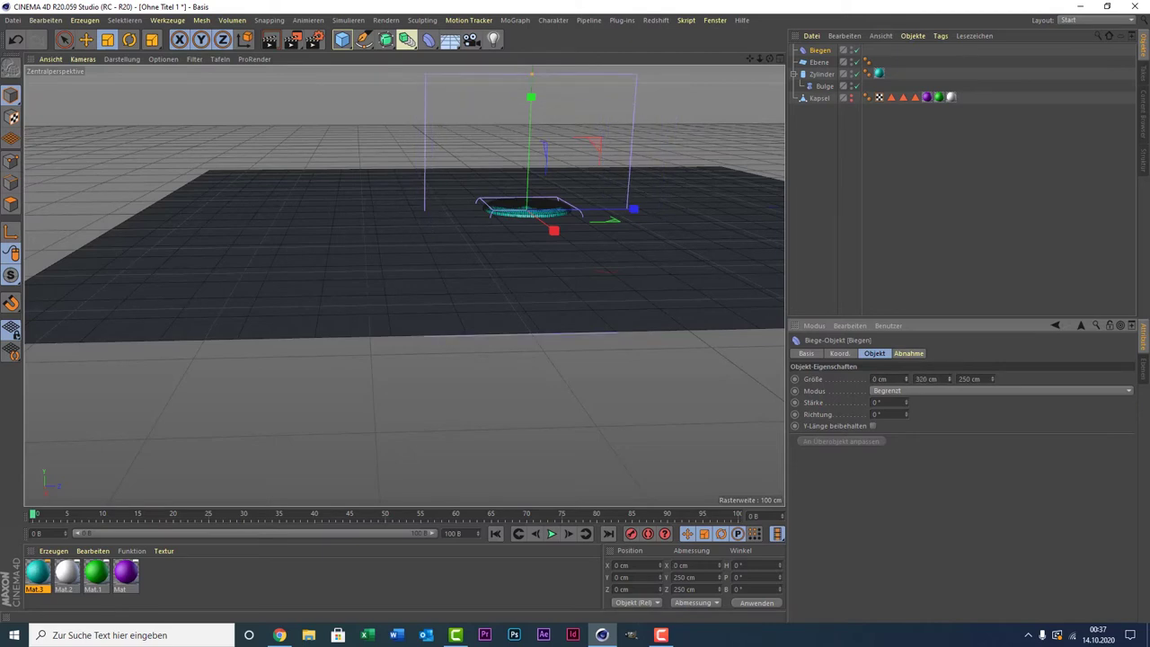
left_click_drag(949, 378, 949, 381)
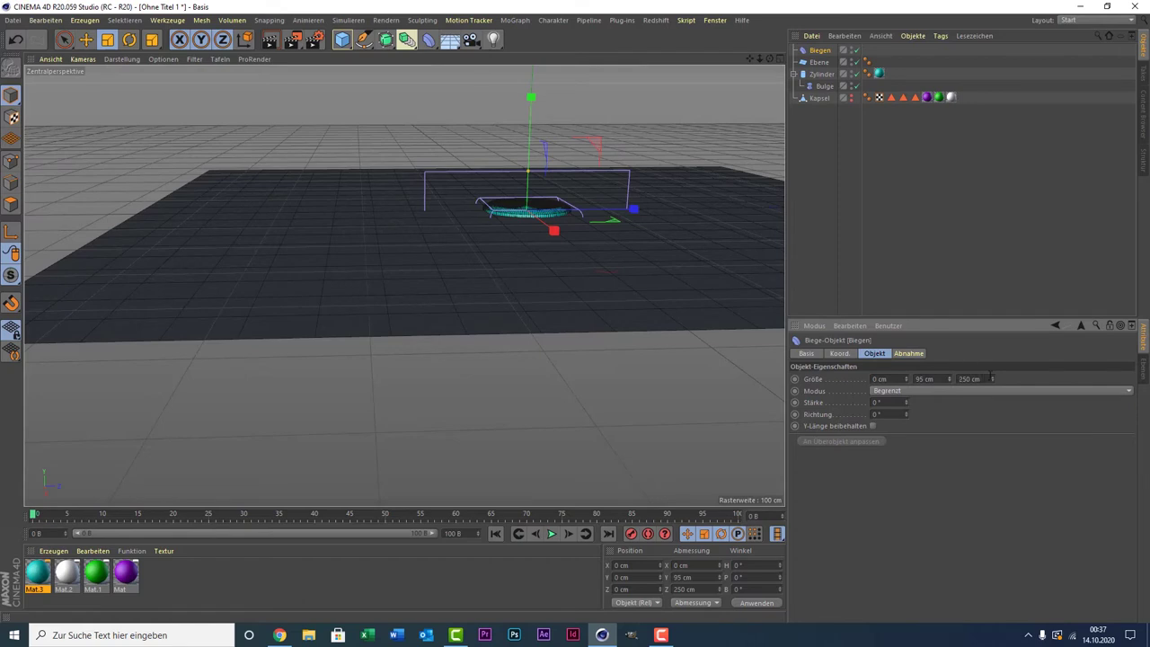
left_click_drag(993, 378, 992, 324)
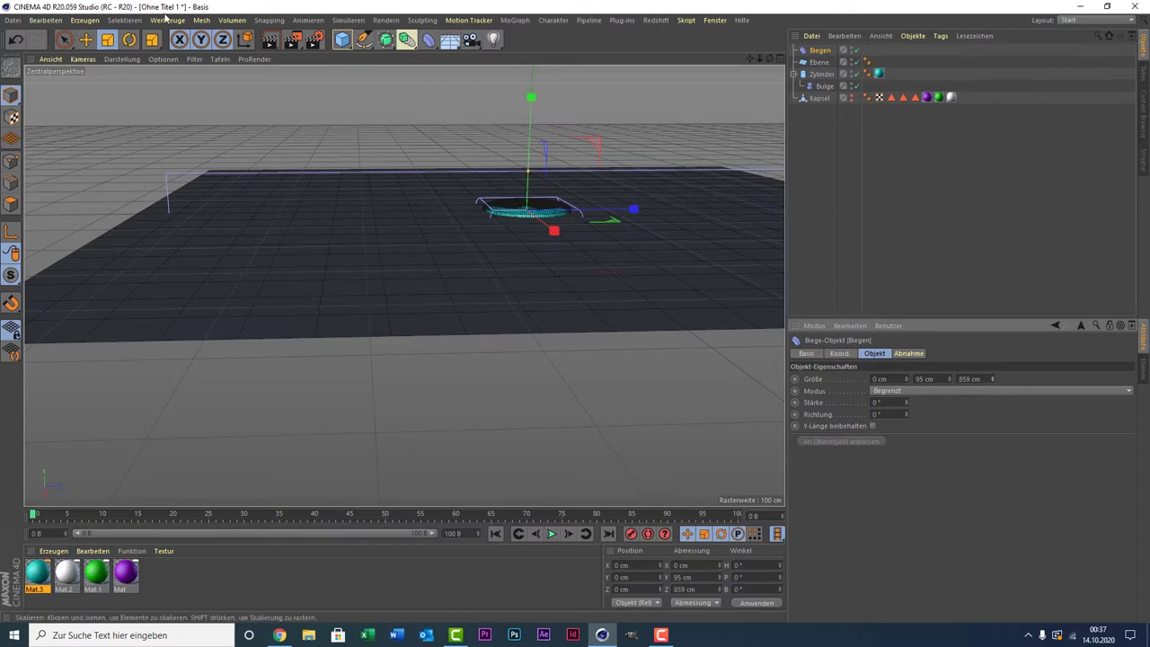
Step: Raise the Bend deformer, reduce its height to 44 cm and set bend strength to 90°
left_click(65, 40)
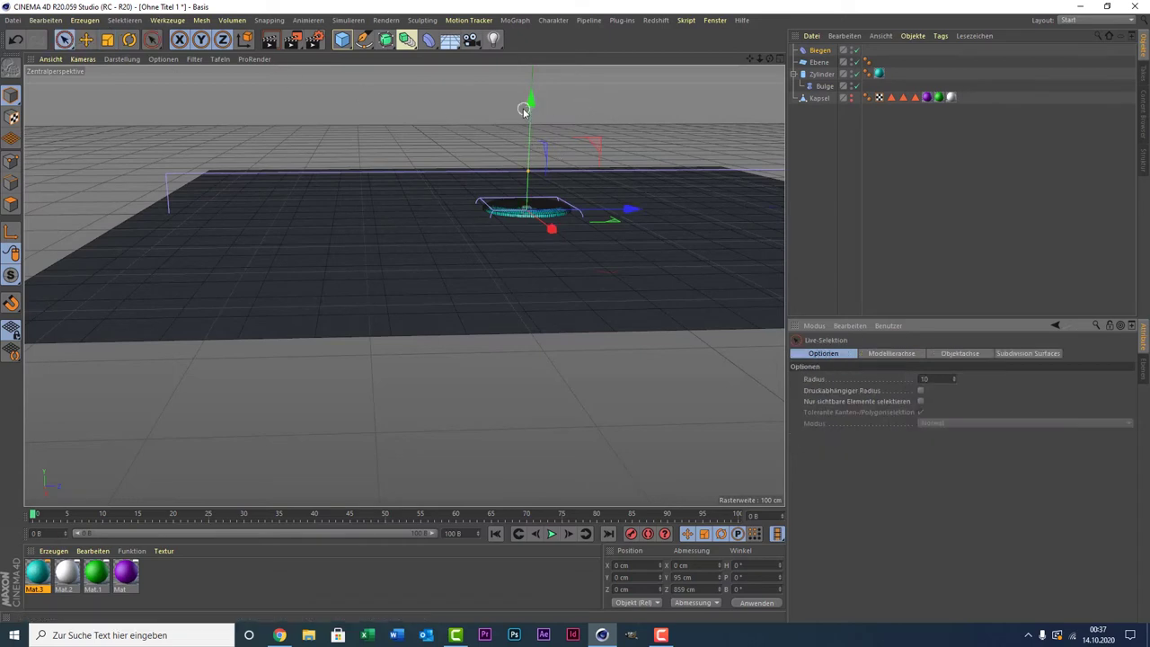
left_click_drag(528, 108, 529, 45)
left_click_drag(531, 108, 531, 104)
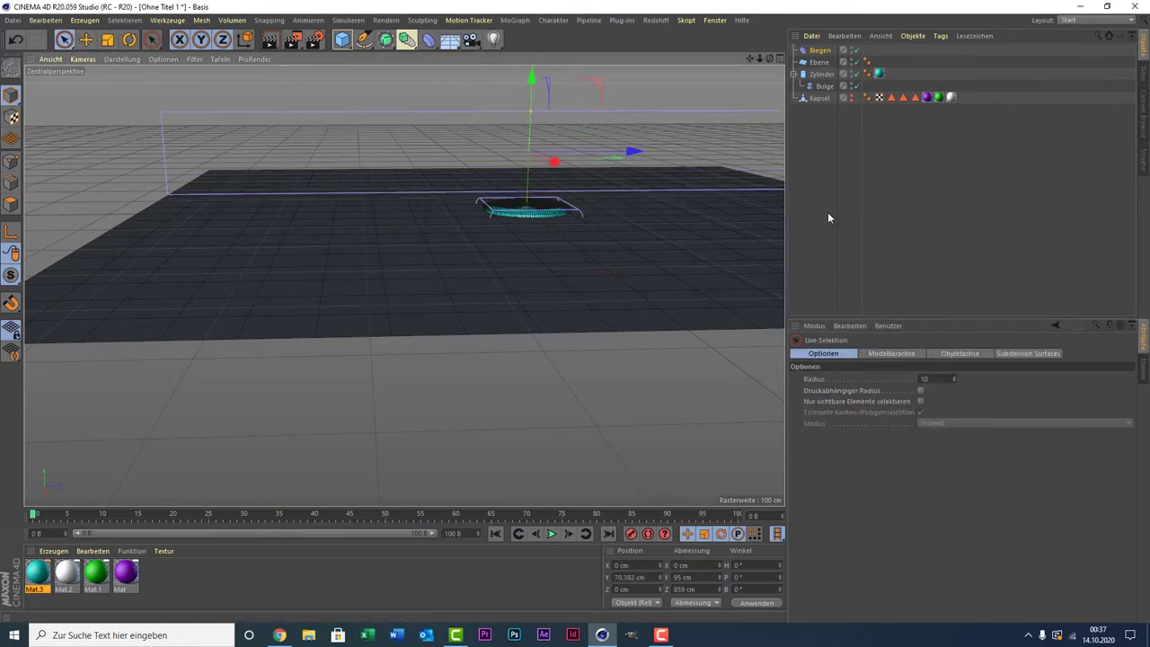
left_click(823, 51)
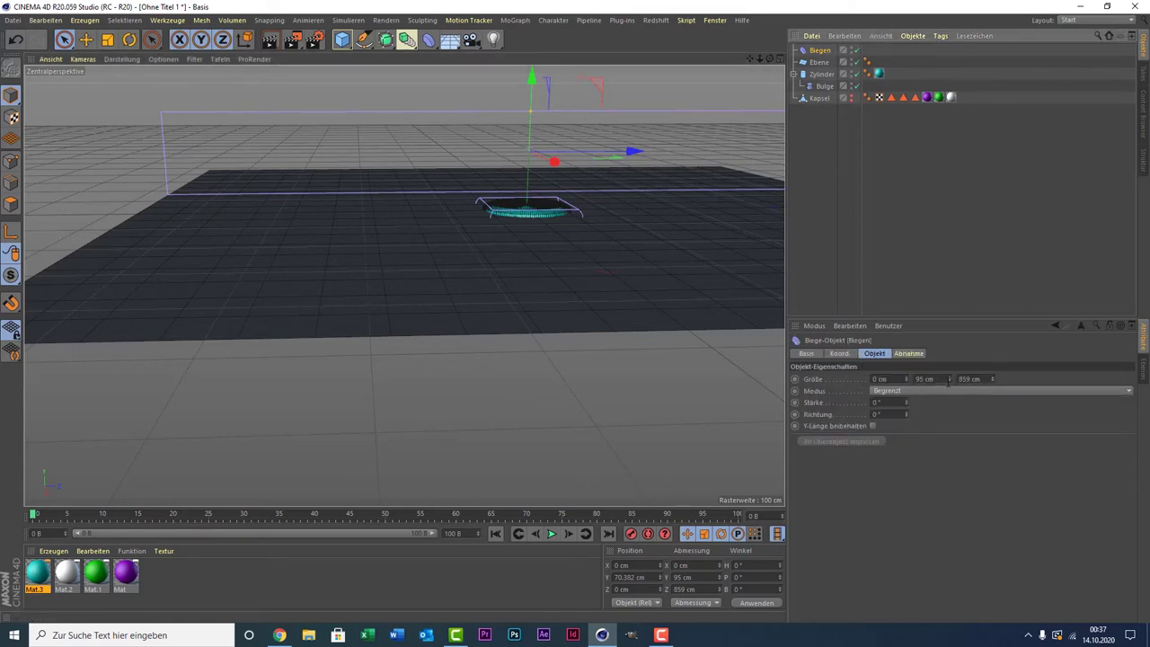
left_click_drag(949, 382, 949, 423)
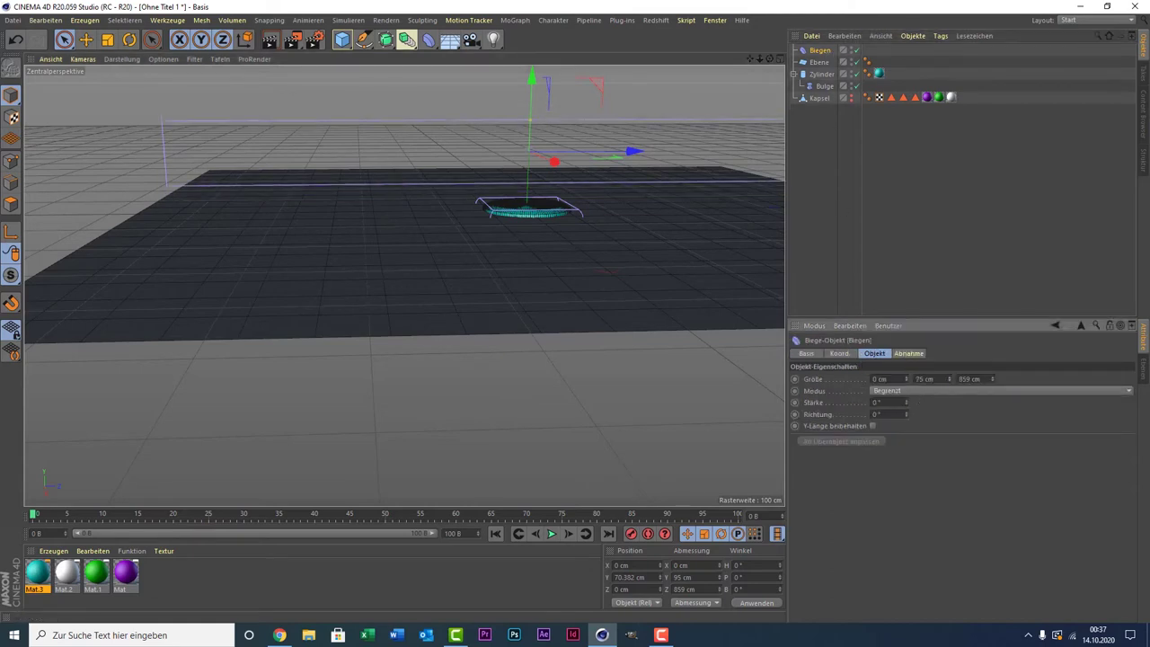
left_click(888, 403)
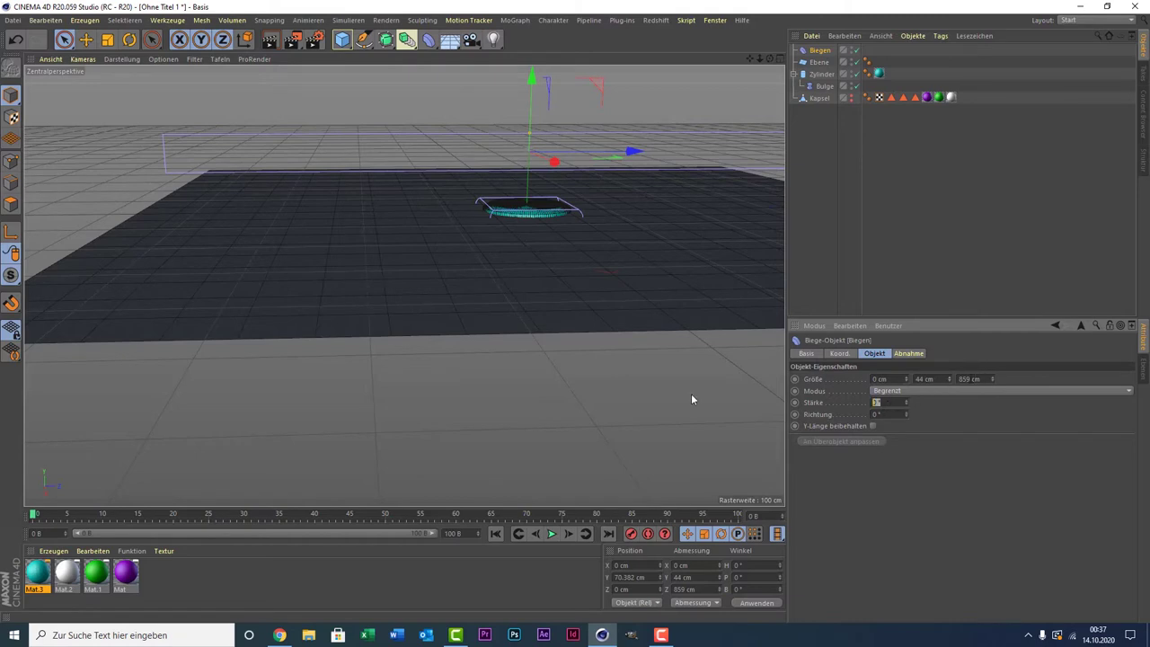
type("90")
key("Return")
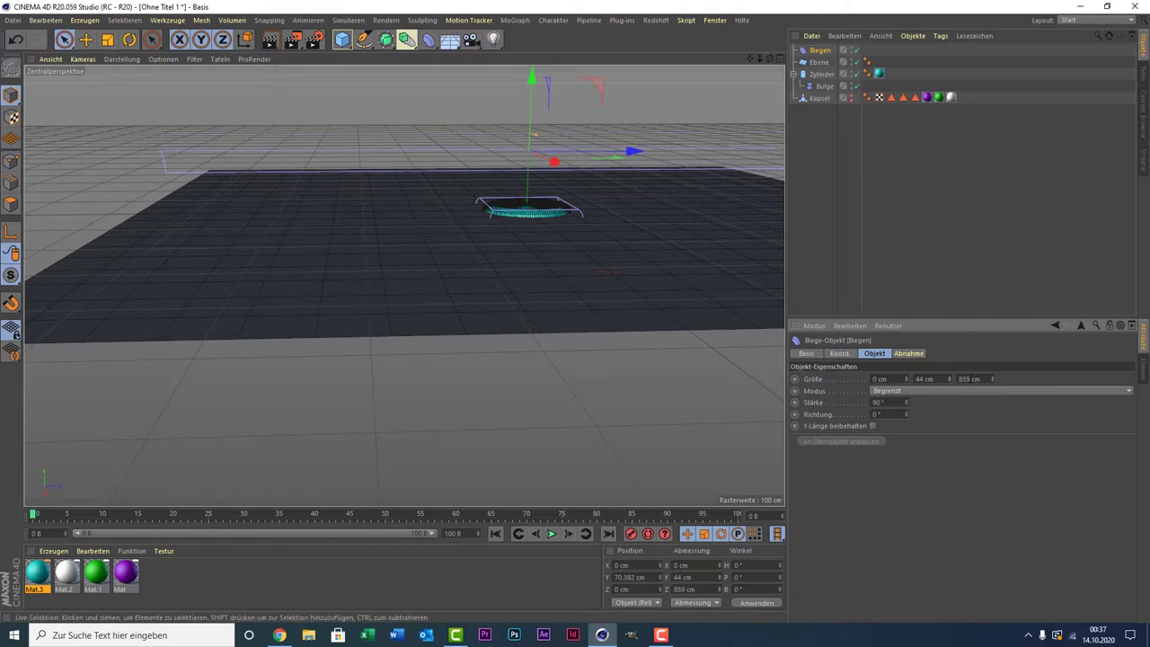
Step: Tilt and lower the Bend deformer, then make it a child of Ebene
left_click(129, 39)
left_click_drag(583, 207, 540, 137)
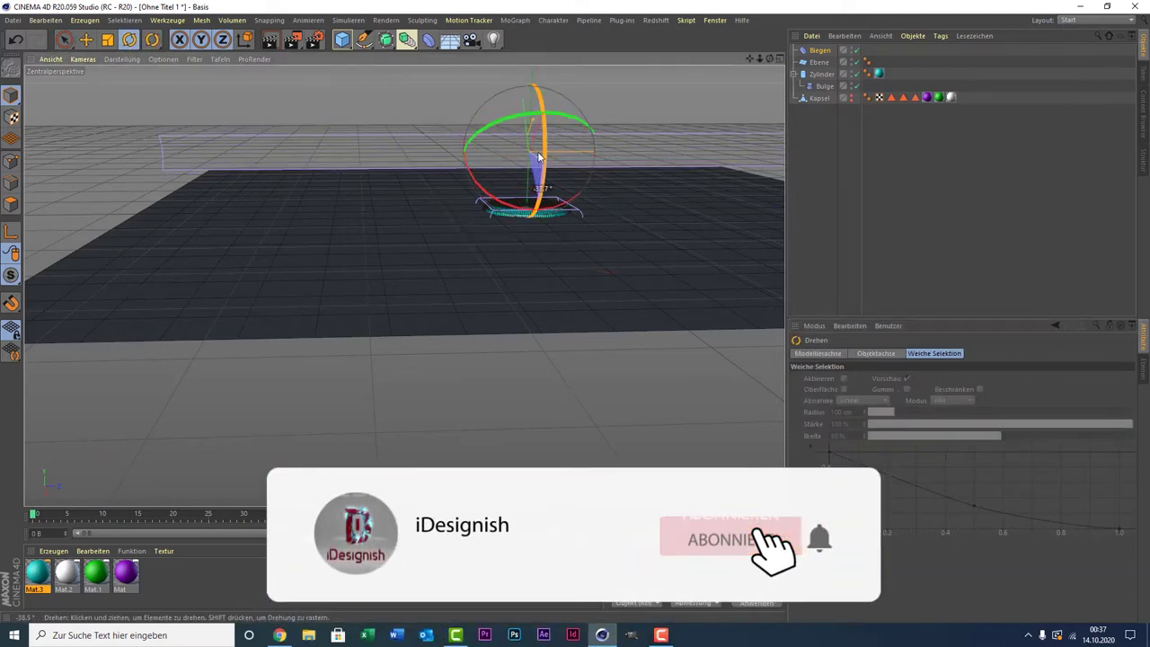
key("space")
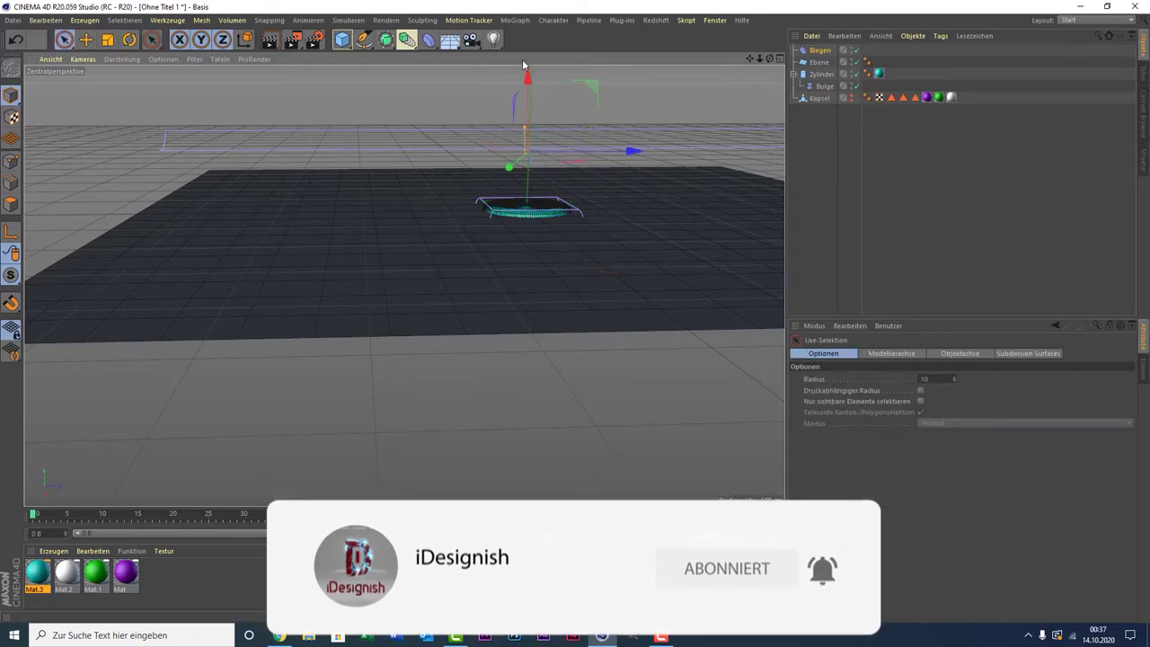
left_click_drag(530, 110, 518, 144)
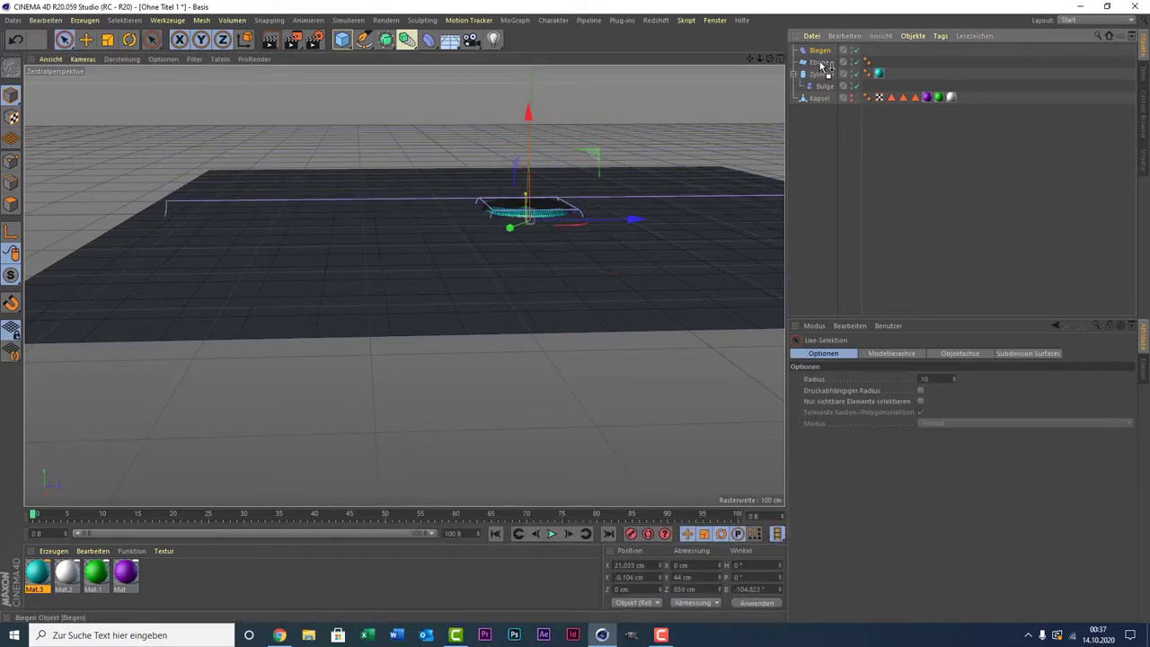
left_click_drag(819, 50, 824, 65)
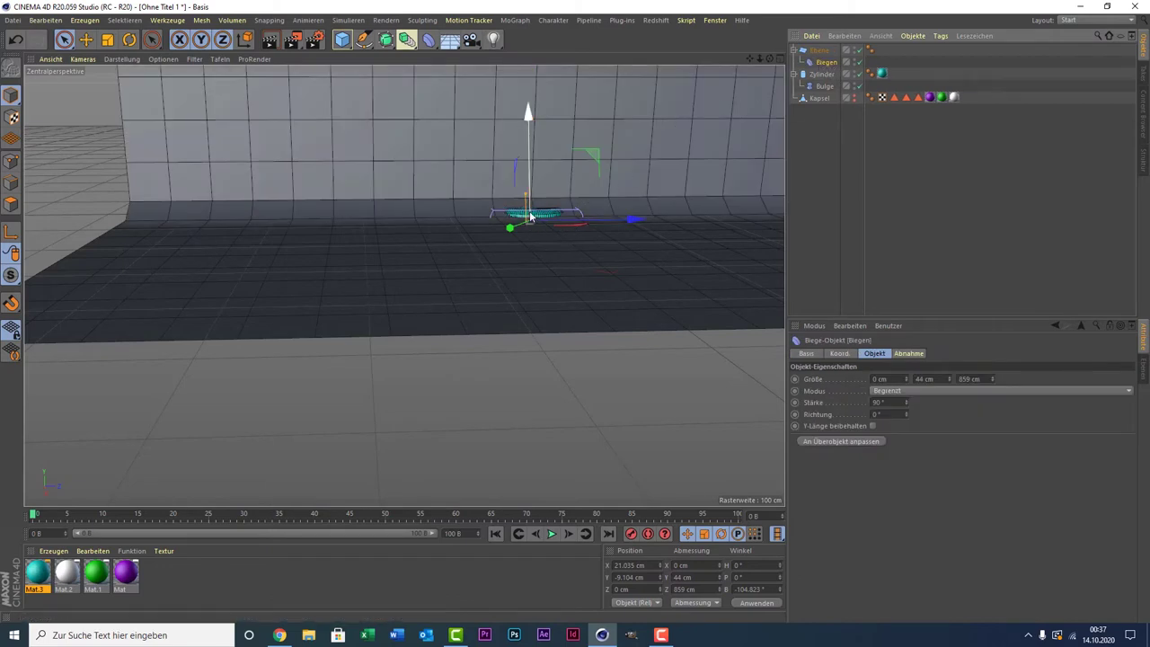
Step: Reposition the Bend deformer and enlarge its height and scale to widen the curve
left_click_drag(528, 221, 498, 213)
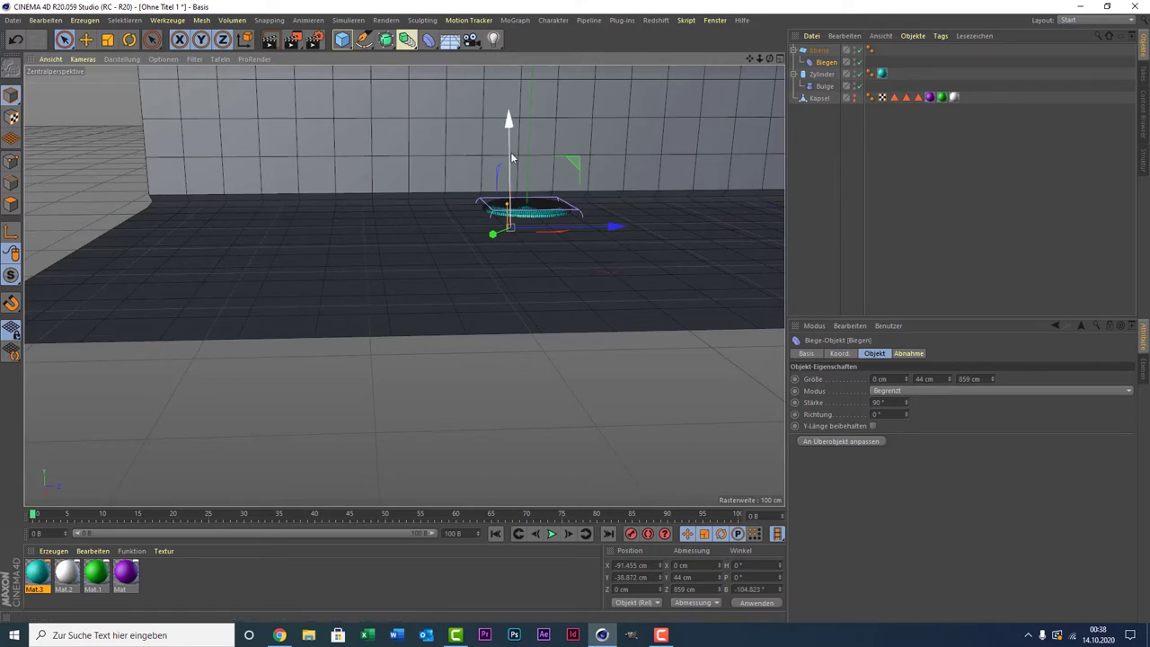
mouse_move(515, 158)
left_mouse_down()
mouse_move(512, 131)
mouse_move(490, 154)
mouse_move(511, 174)
left_mouse_up()
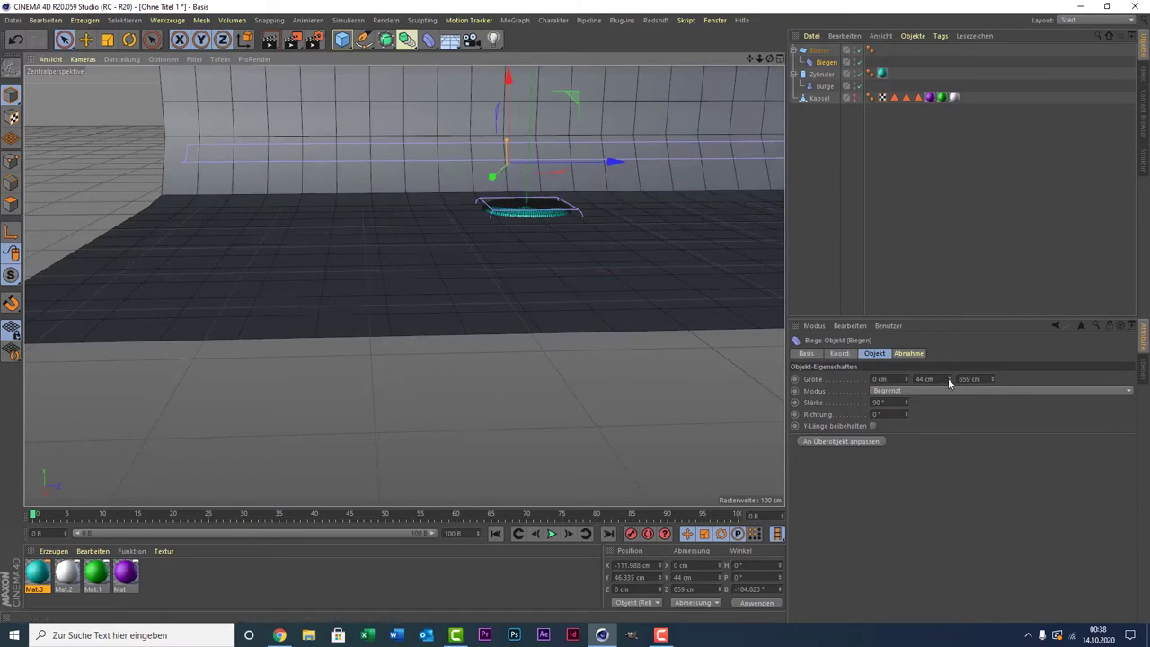
left_click_drag(950, 379, 959, 321)
scroll(404, 286, "up", 3)
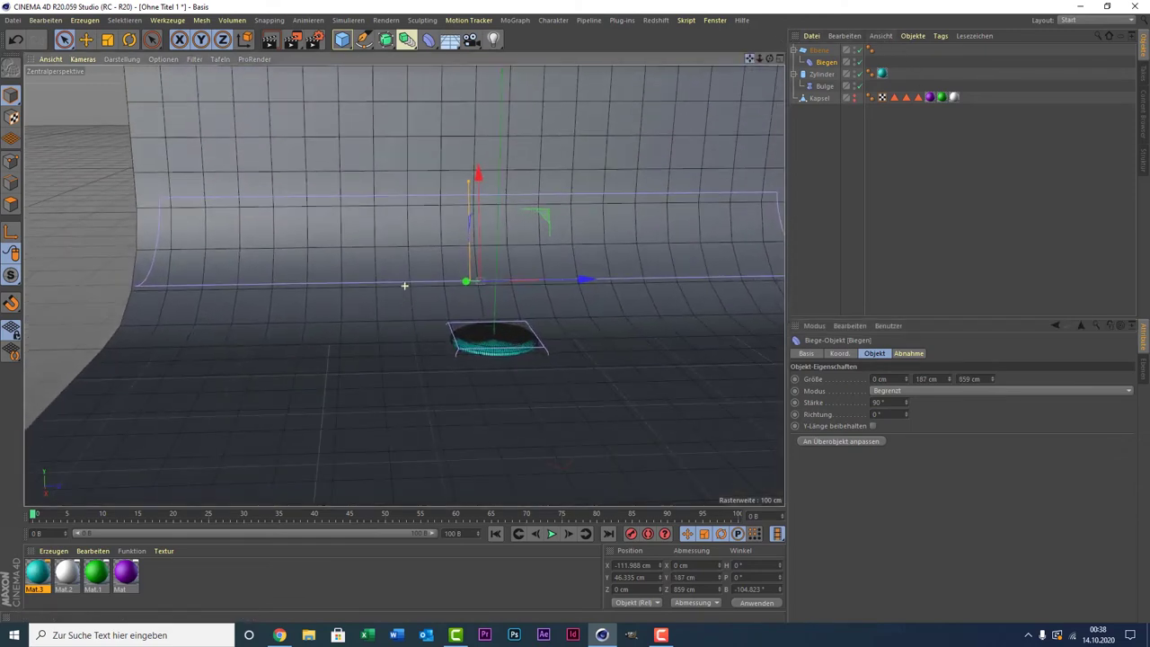
mouse_move(466, 282)
left_mouse_down()
mouse_move(429, 284)
mouse_move(474, 244)
left_mouse_up()
scroll(382, 178, "down", 3)
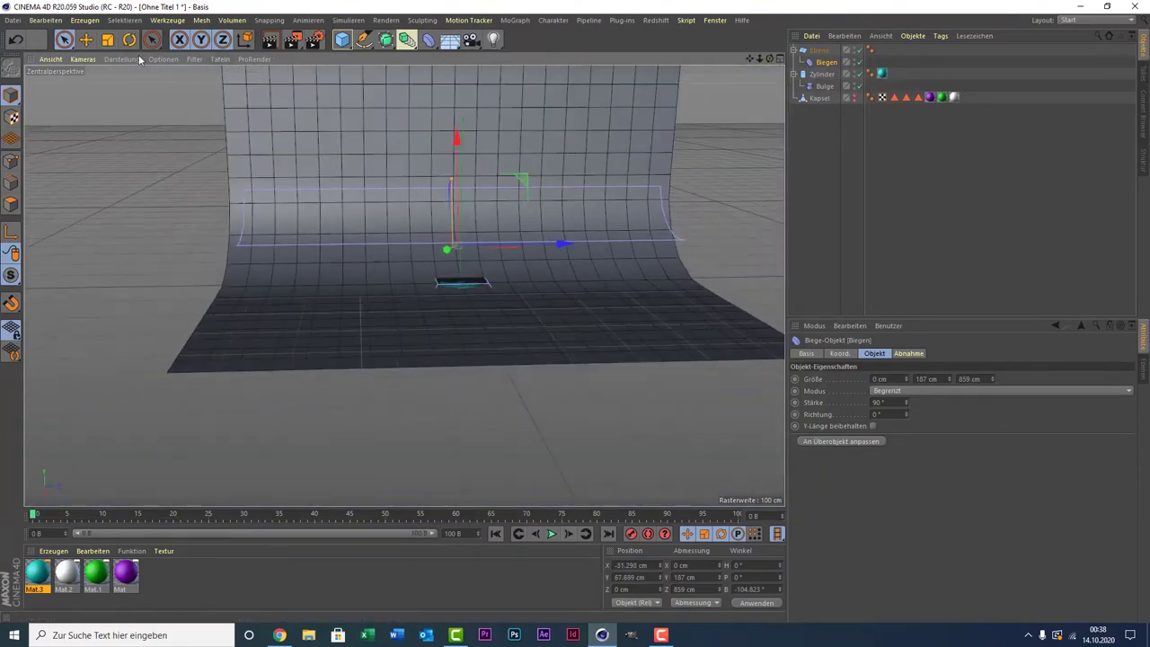
left_click(107, 39)
mouse_move(91, 198)
left_mouse_down()
mouse_move(430, 96)
mouse_move(123, 209)
left_mouse_up()
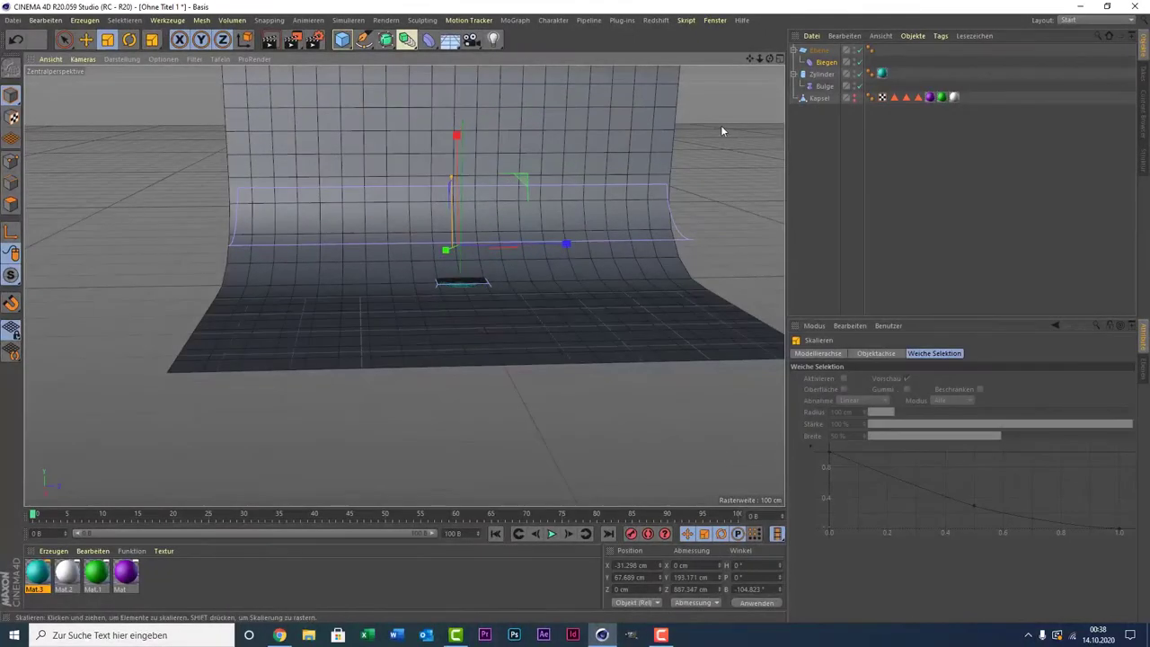
Step: Scale the floor plane up and stretch it to about 2132 × 1893 cm
left_click(819, 50)
mouse_move(131, 168)
left_mouse_down()
mouse_move(295, 127)
mouse_move(751, 146)
left_mouse_up()
key("space")
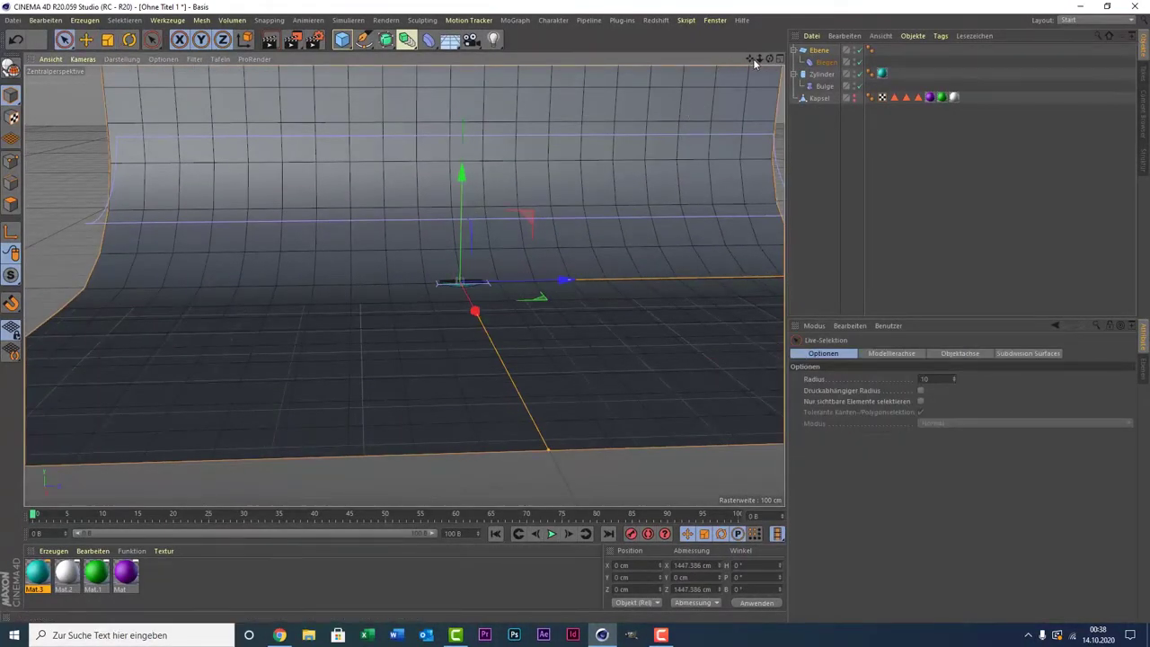
mouse_move(755, 62)
left_mouse_down()
mouse_move(647, 246)
mouse_move(725, 246)
left_mouse_up()
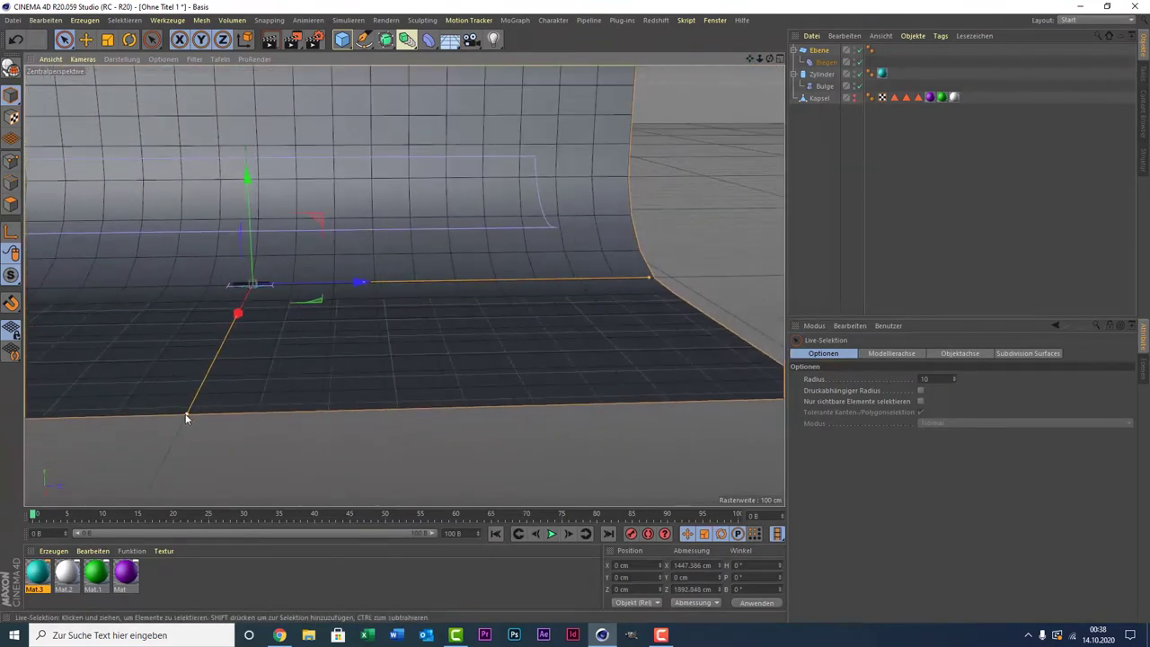
left_click_drag(187, 416, 126, 531)
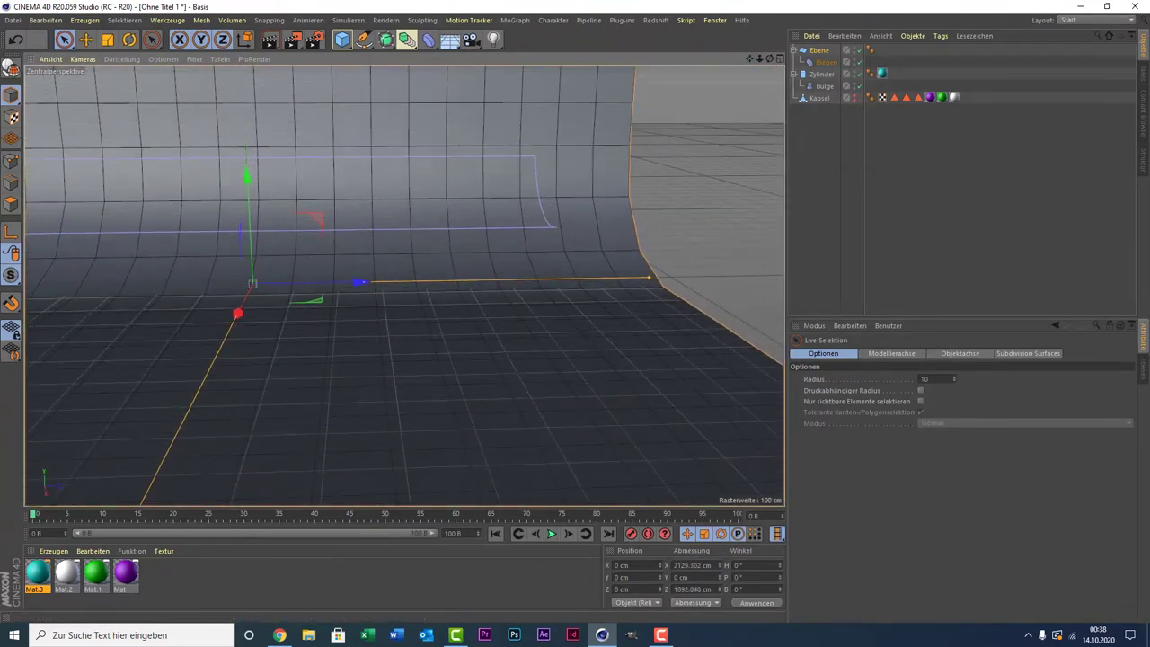
Step: Give Ebene 200 × 200 segments and move the tablet cylinder to X 572 cm
left_click(820, 51)
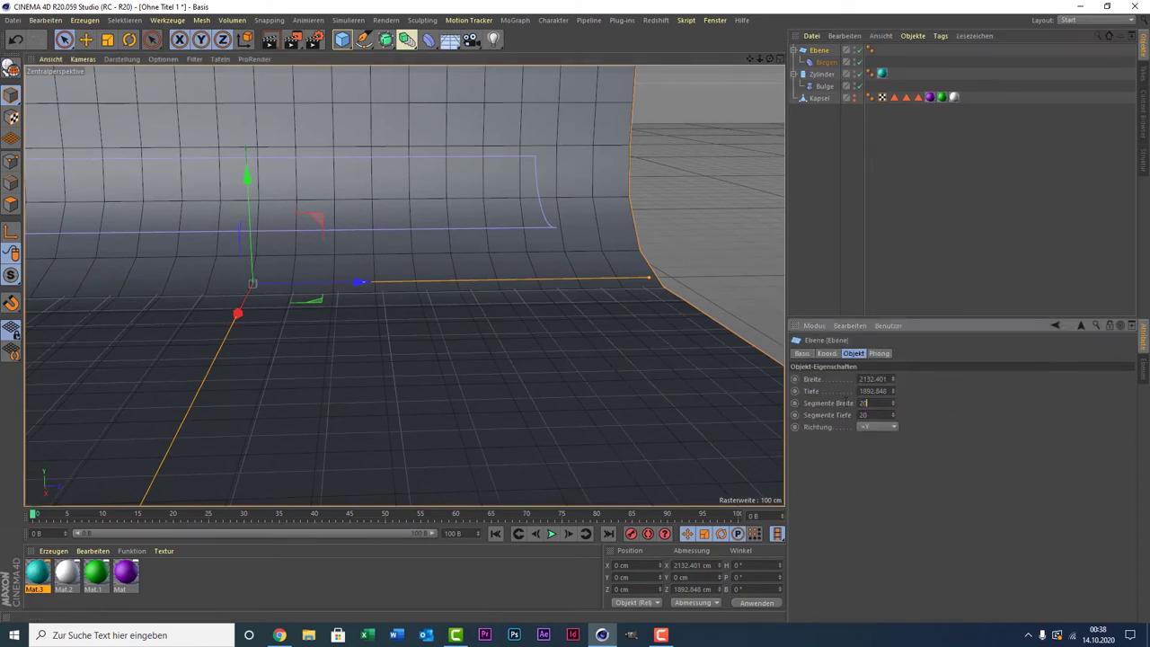
double_click(863, 403)
type("0")
key("Return")
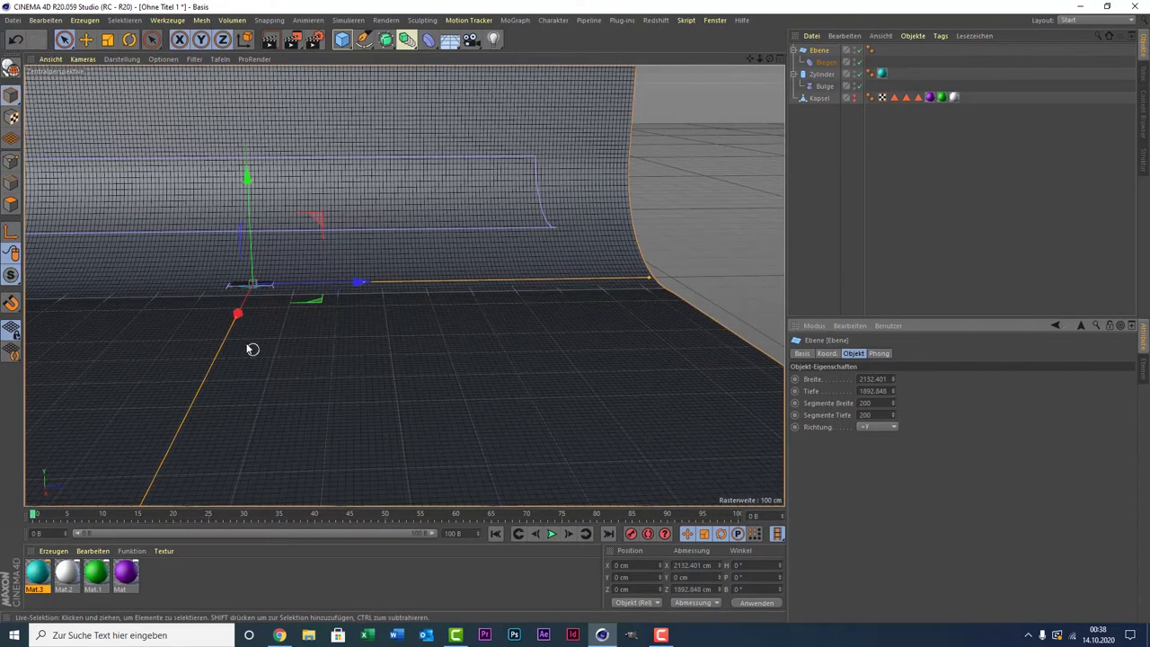
left_click(822, 73)
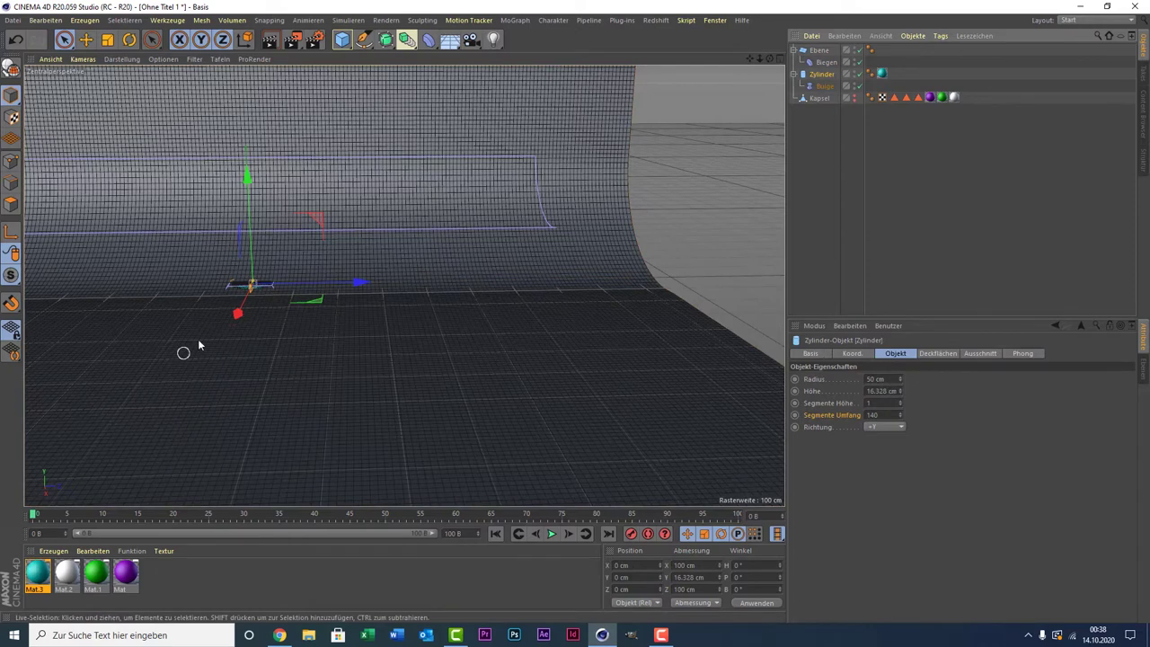
mouse_move(237, 314)
left_mouse_down()
mouse_move(162, 421)
mouse_move(211, 267)
left_mouse_up()
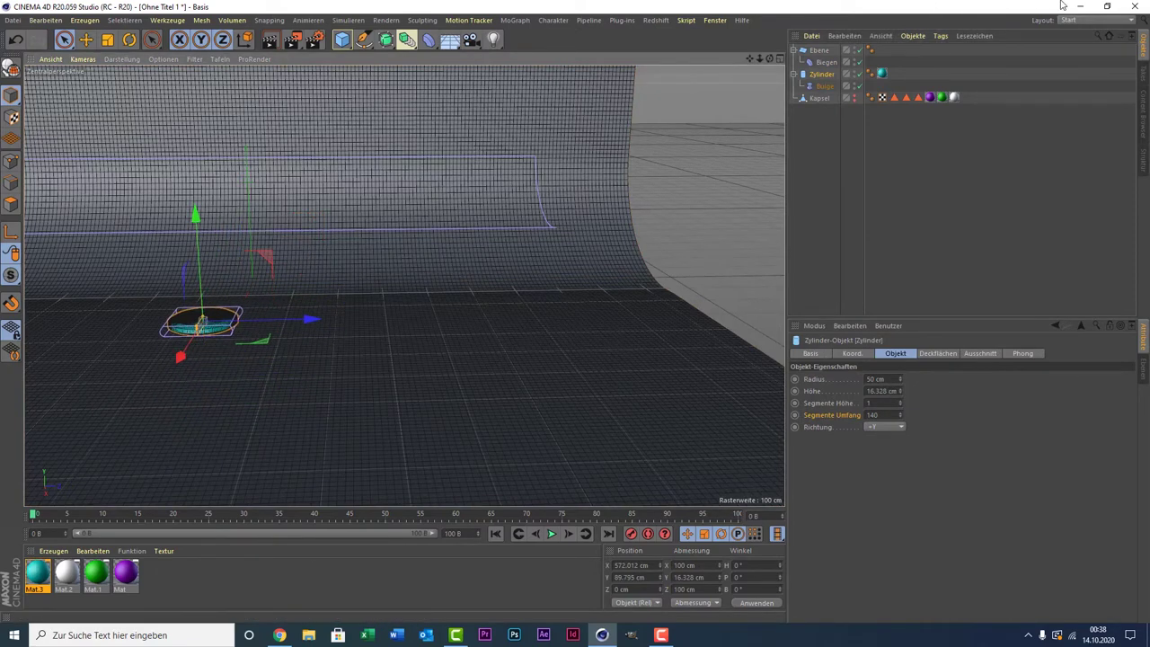
Step: Raise the Kapsel capsule off the floor, shift it along X, and scale it to about 92%
left_click(820, 98)
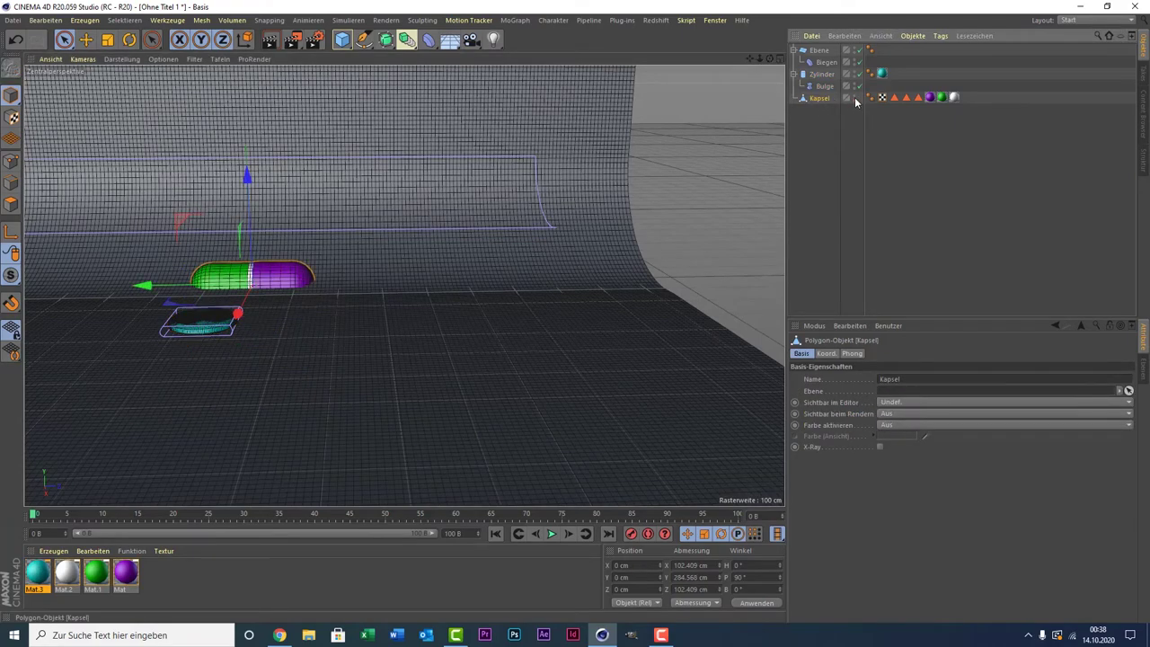
mouse_move(771, 59)
left_mouse_down()
mouse_move(403, 288)
mouse_move(425, 354)
left_mouse_up()
left_click_drag(495, 223, 495, 176)
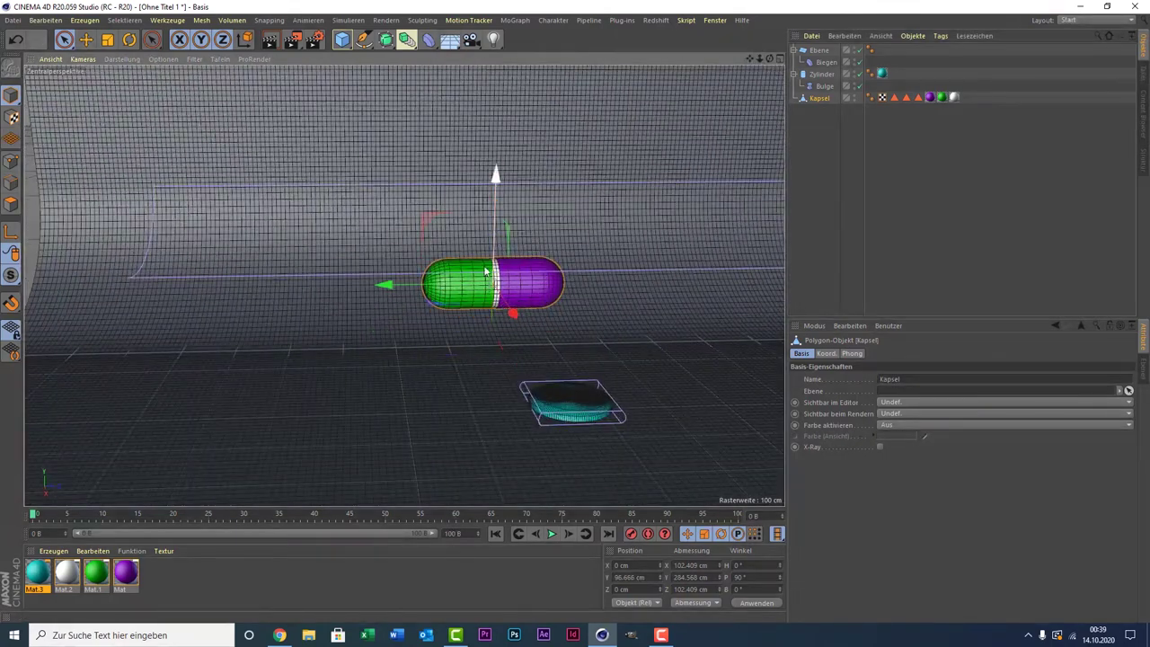
left_click_drag(509, 310, 560, 379)
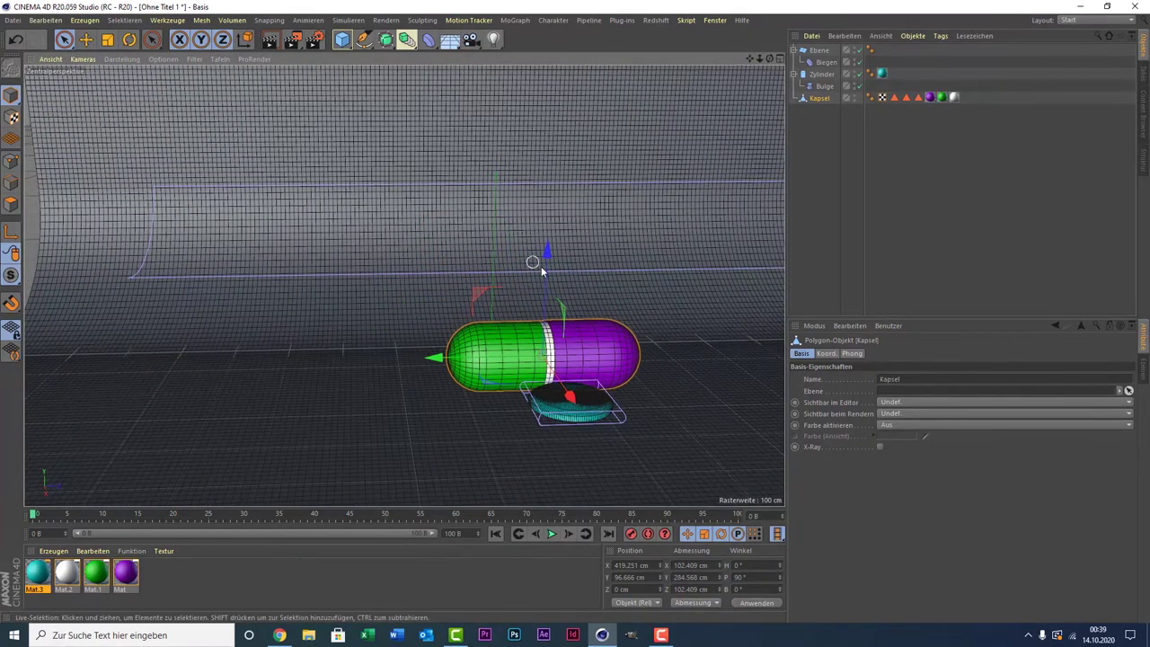
left_click_drag(547, 253, 550, 198)
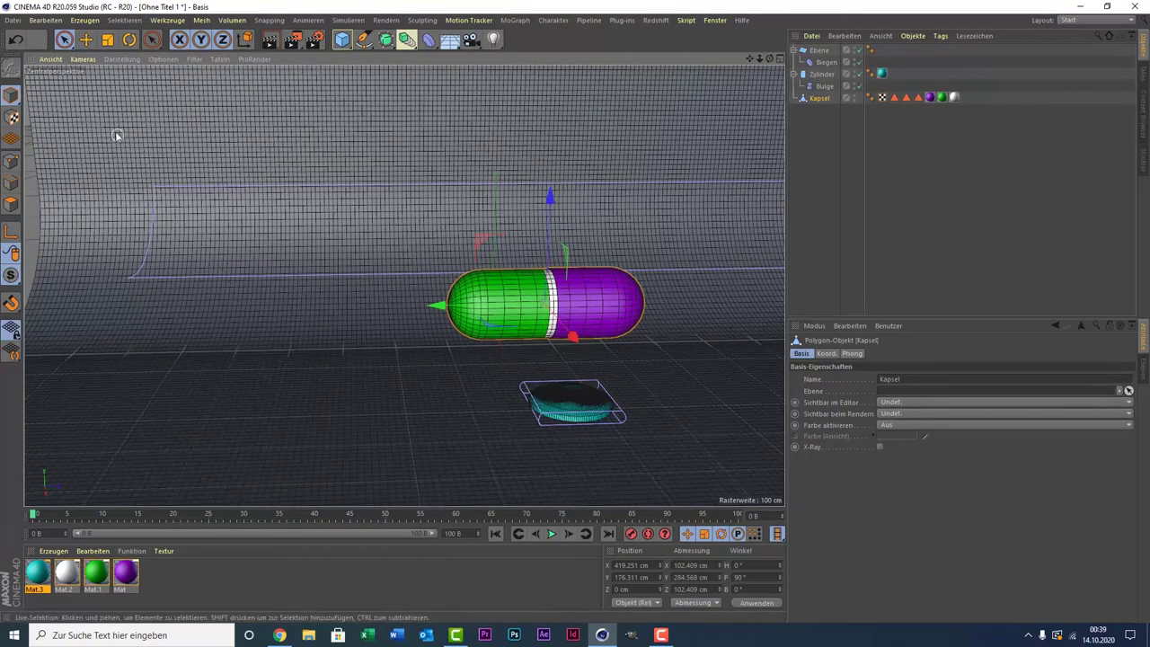
key("t")
left_click_drag(414, 257, 296, 375)
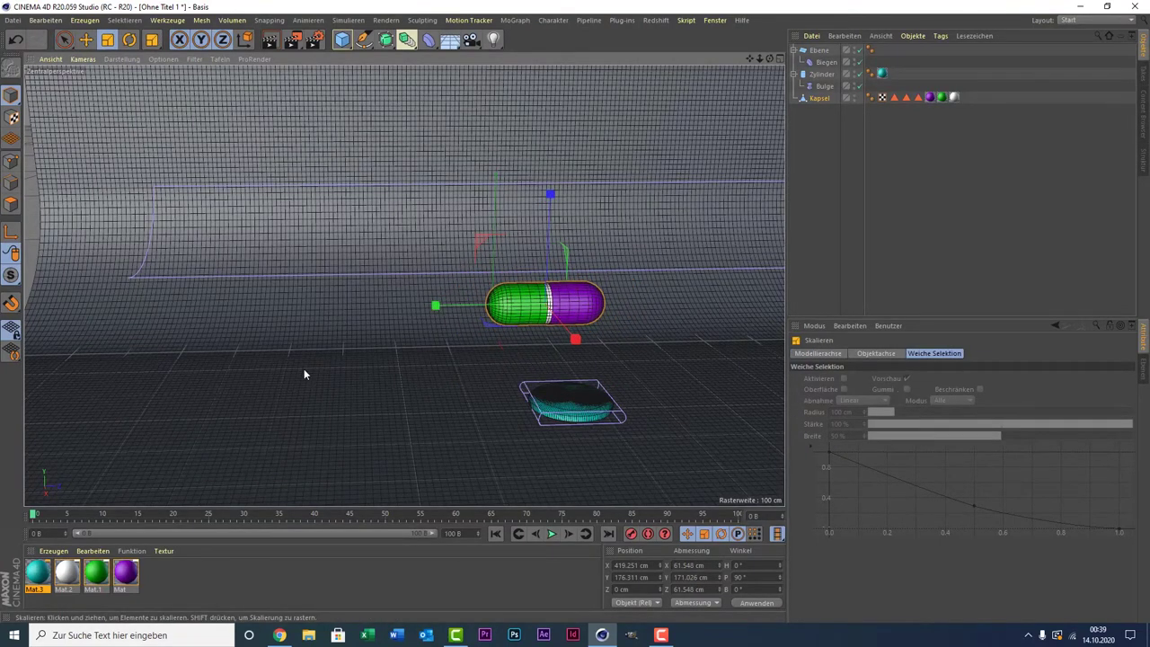
left_click_drag(353, 388, 334, 387)
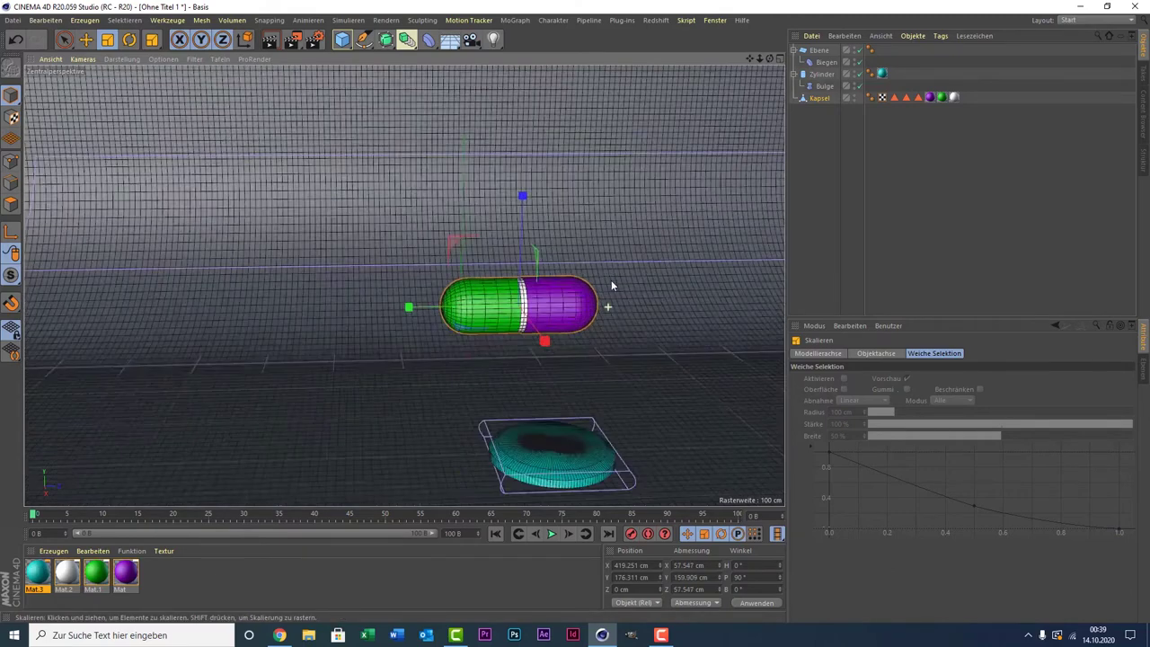
scroll(611, 280, "up", 3)
mouse_move(749, 60)
left_mouse_down()
mouse_move(767, 68)
mouse_move(718, 99)
left_mouse_up()
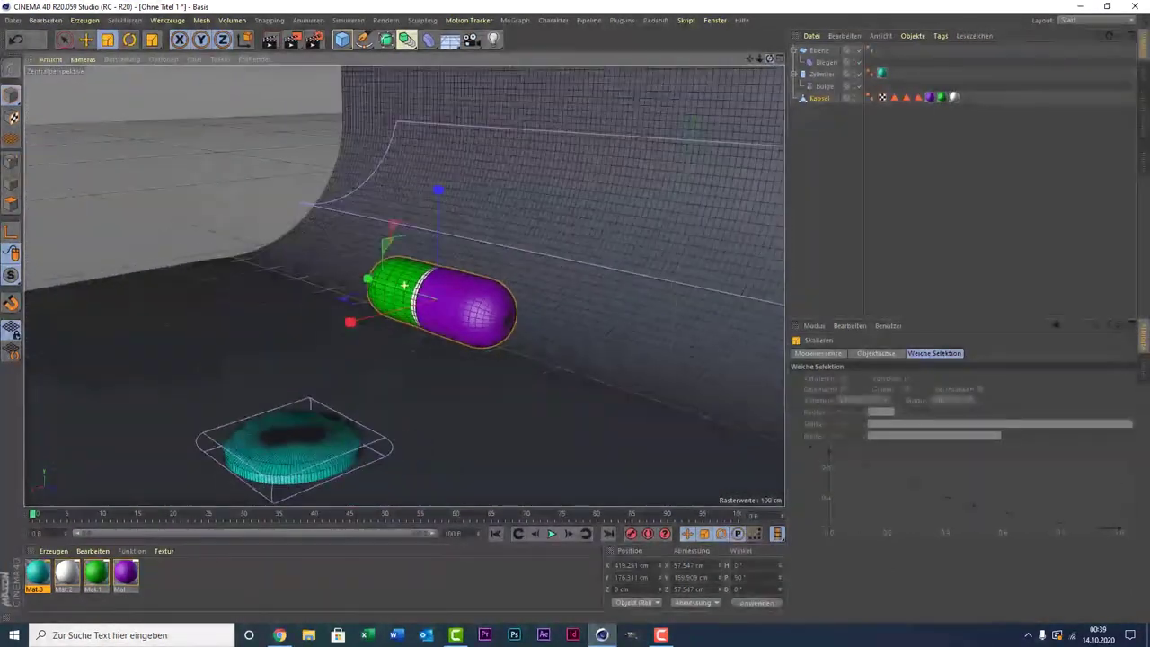
left_click_drag(769, 59, 745, 81)
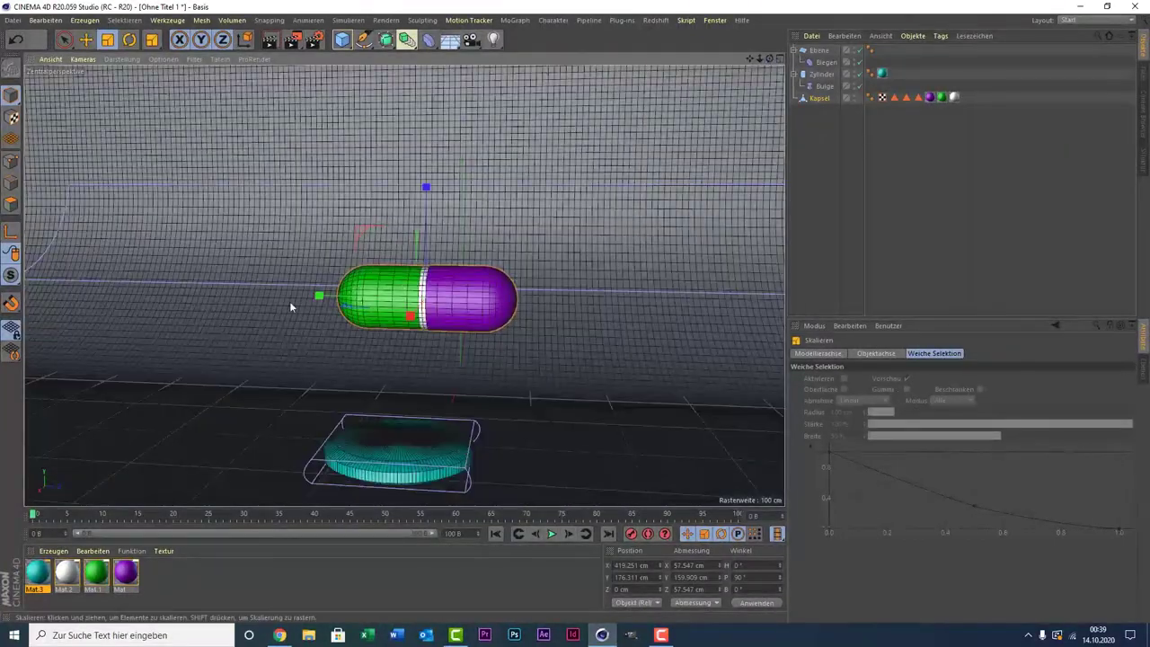
mouse_move(290, 301)
left_mouse_down()
mouse_move(135, 360)
mouse_move(121, 383)
left_mouse_up()
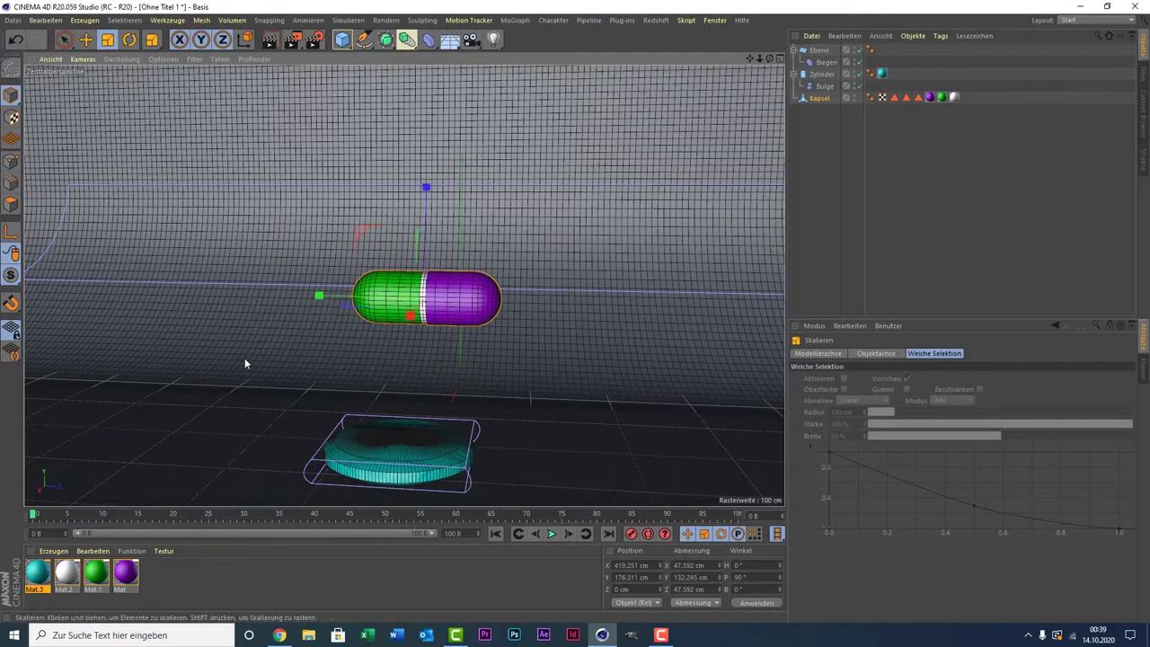
Step: Scale the Zylinder tablet to about 49% and raise it toward the capsule
left_click(822, 74)
mouse_move(617, 171)
left_mouse_down()
mouse_move(477, 354)
mouse_move(433, 442)
left_mouse_up()
key("space")
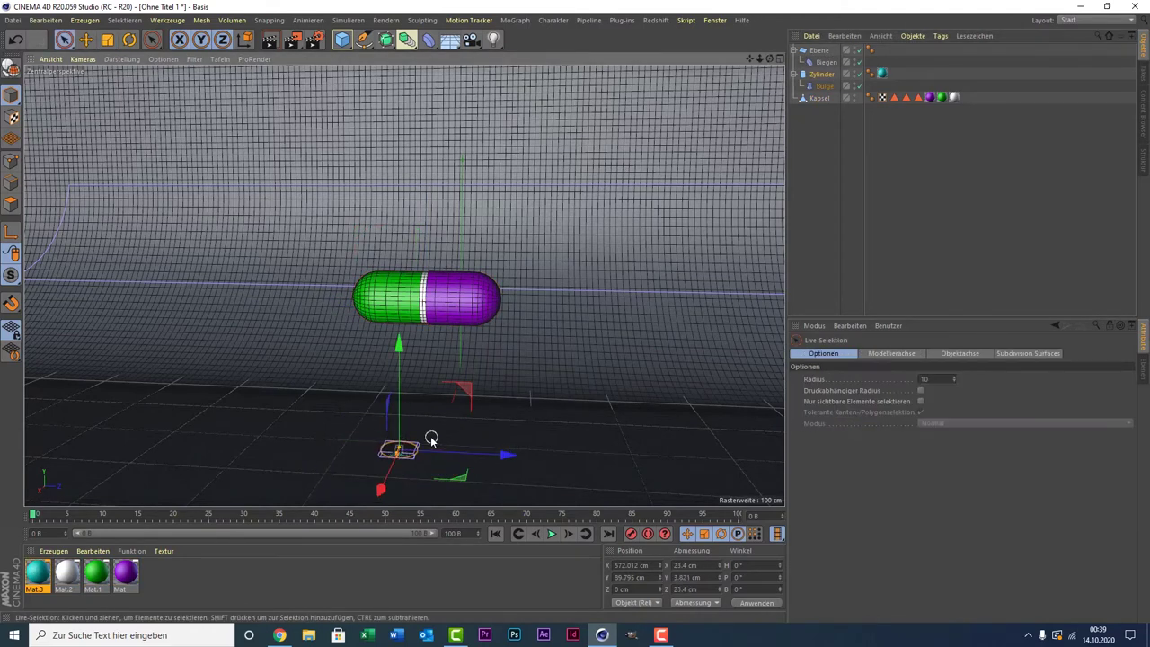
left_click_drag(401, 403, 405, 323)
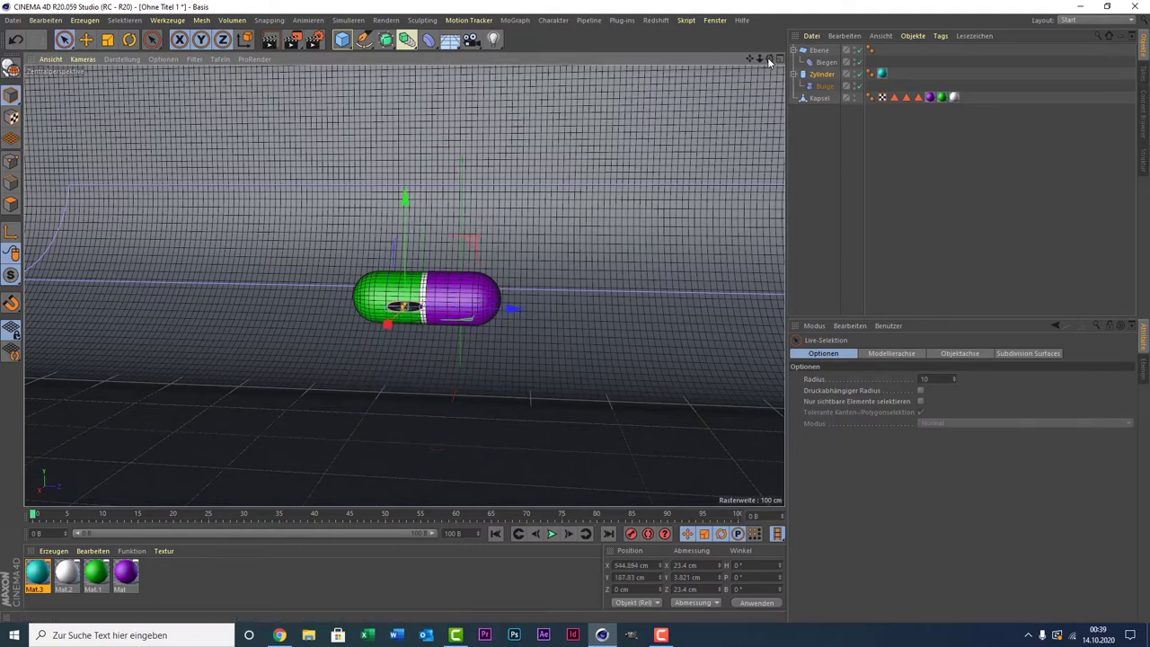
left_click_drag(769, 59, 769, 59)
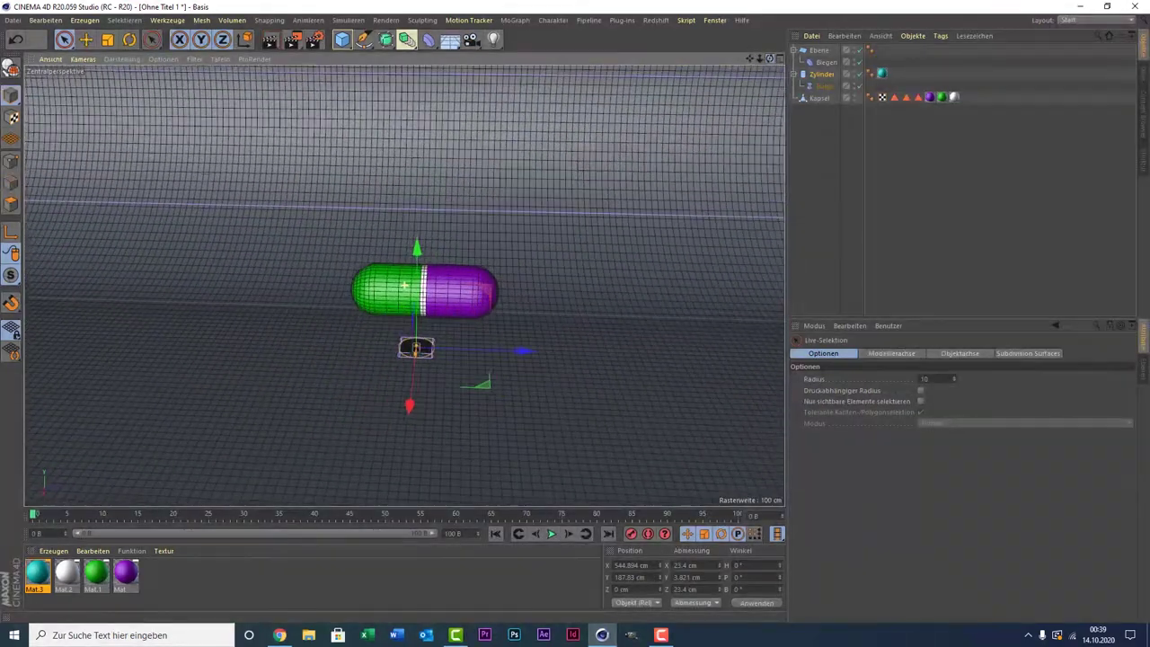
scroll(539, 176, "up", 2)
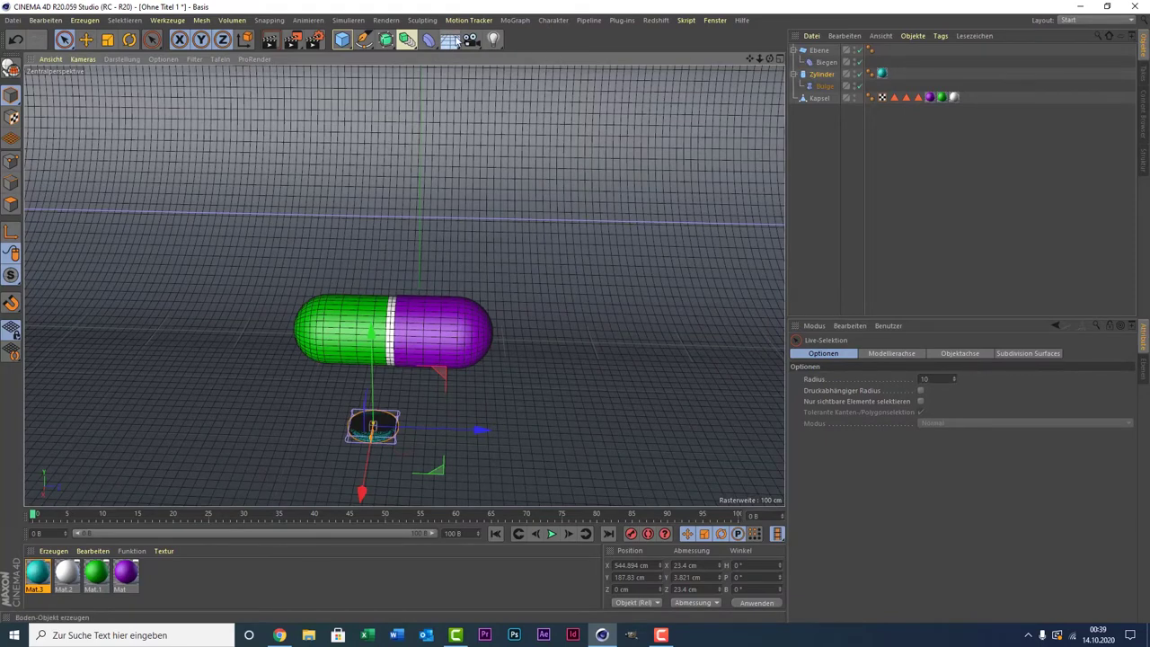
Step: Add a Klon cloner from MoGraph and make the Kapsel capsule its child
left_click(522, 24)
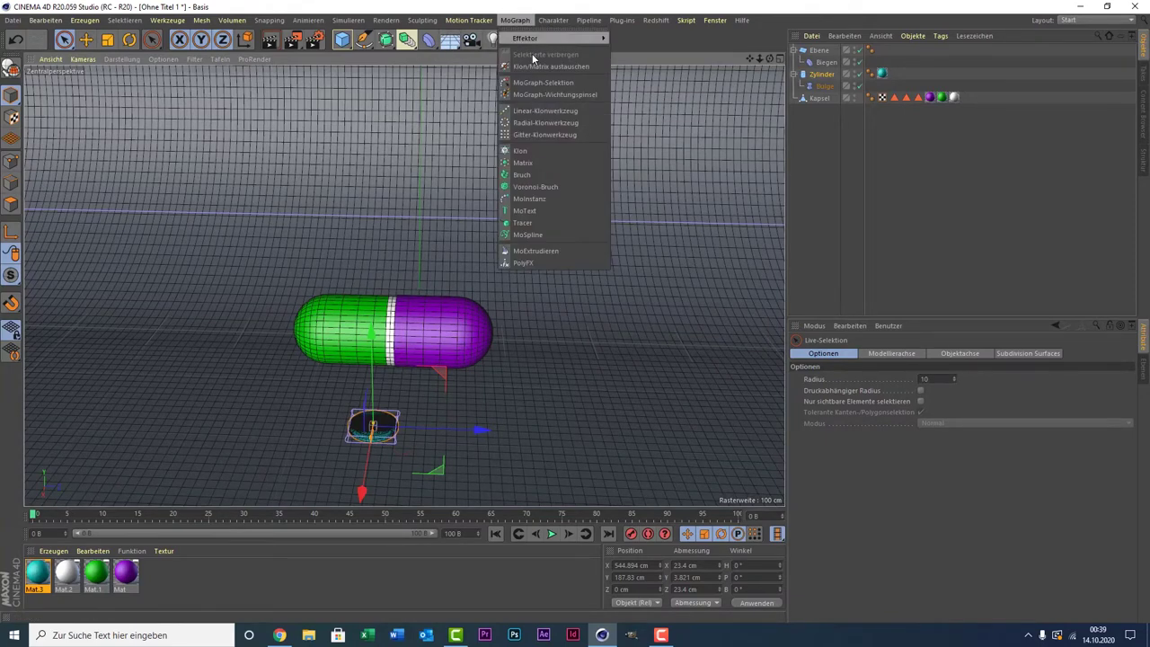
left_click(545, 153)
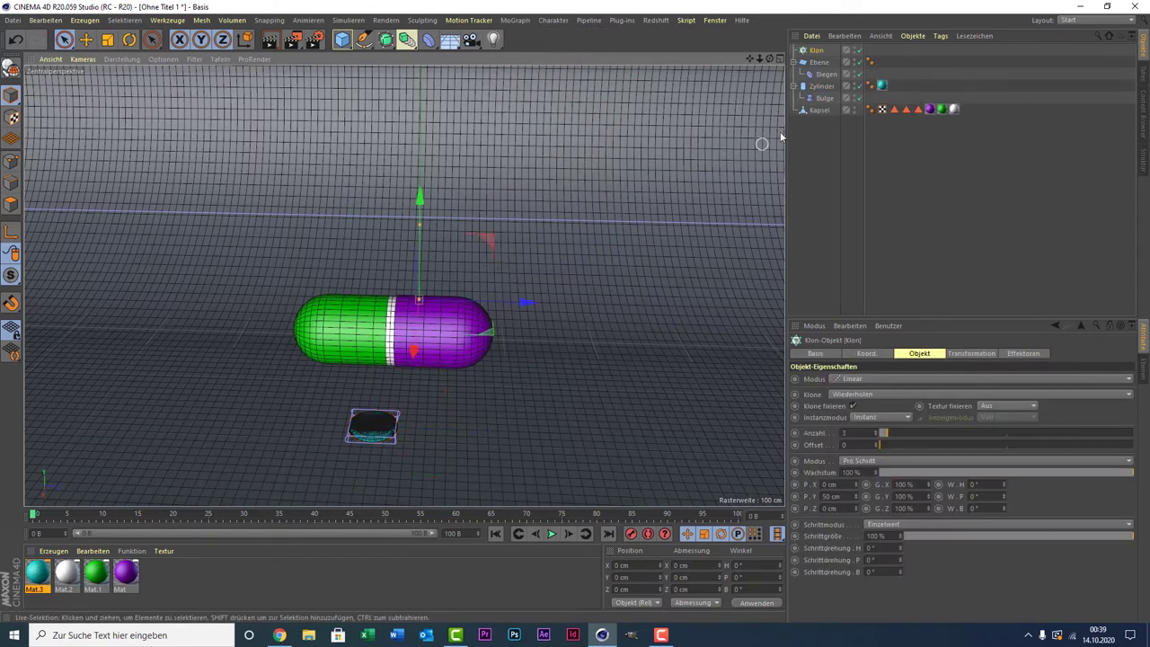
left_click(801, 75)
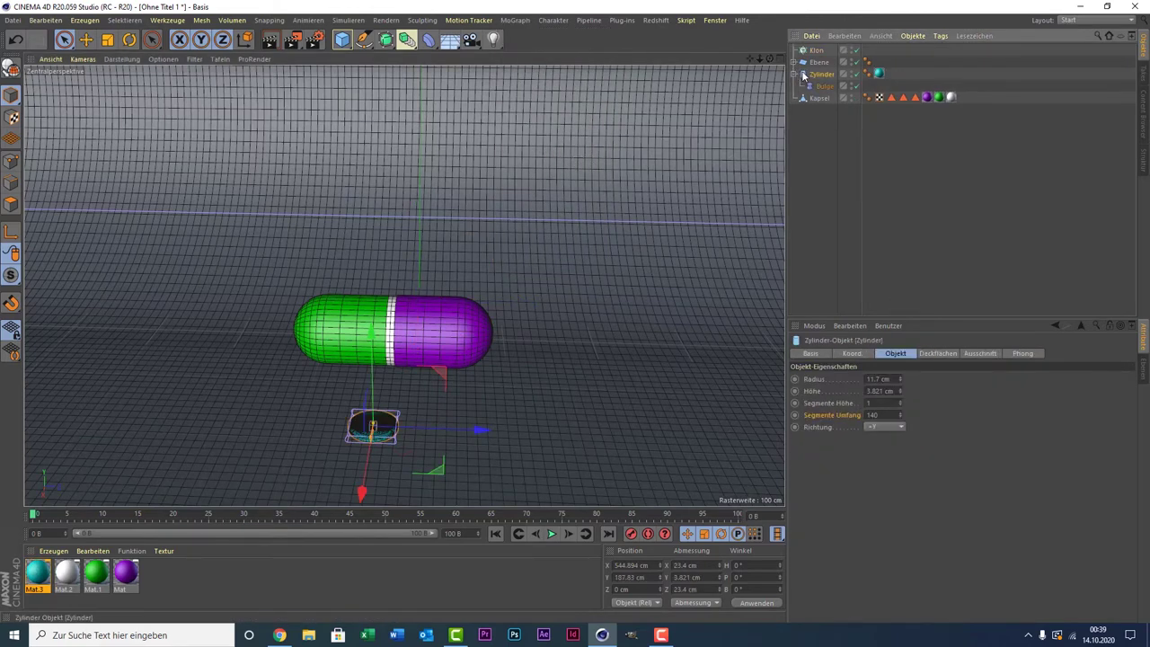
left_click_drag(820, 56, 819, 54)
left_click(814, 97)
left_click(824, 63)
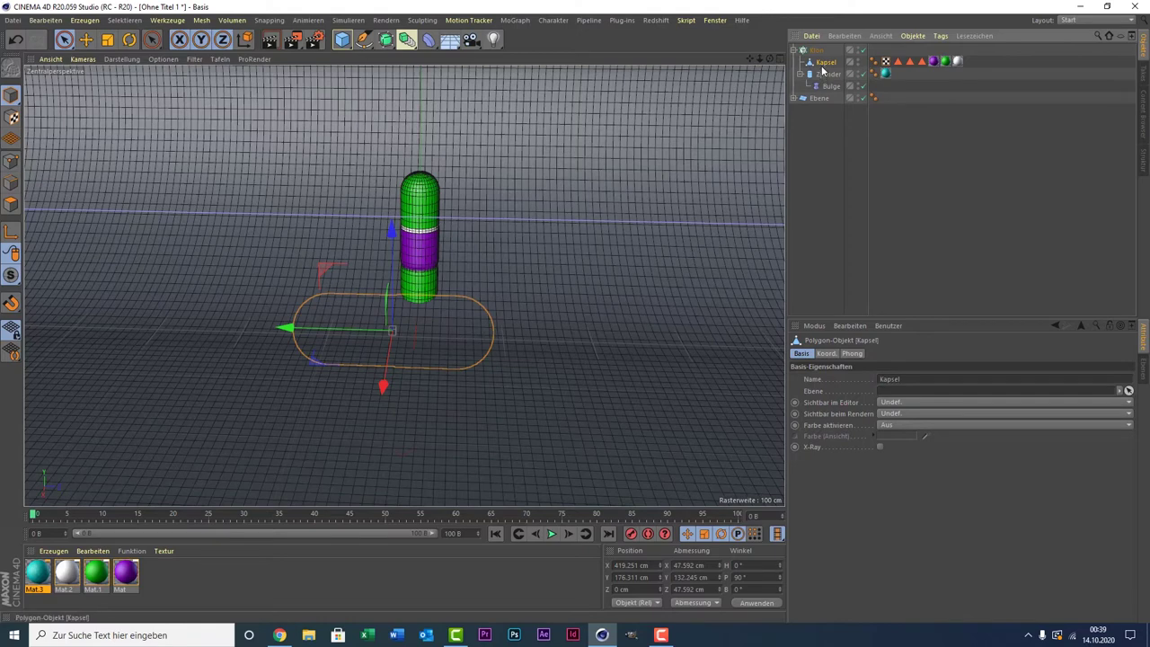
mouse_move(831, 140)
left_mouse_down()
mouse_move(836, 177)
mouse_move(825, 101)
left_mouse_up()
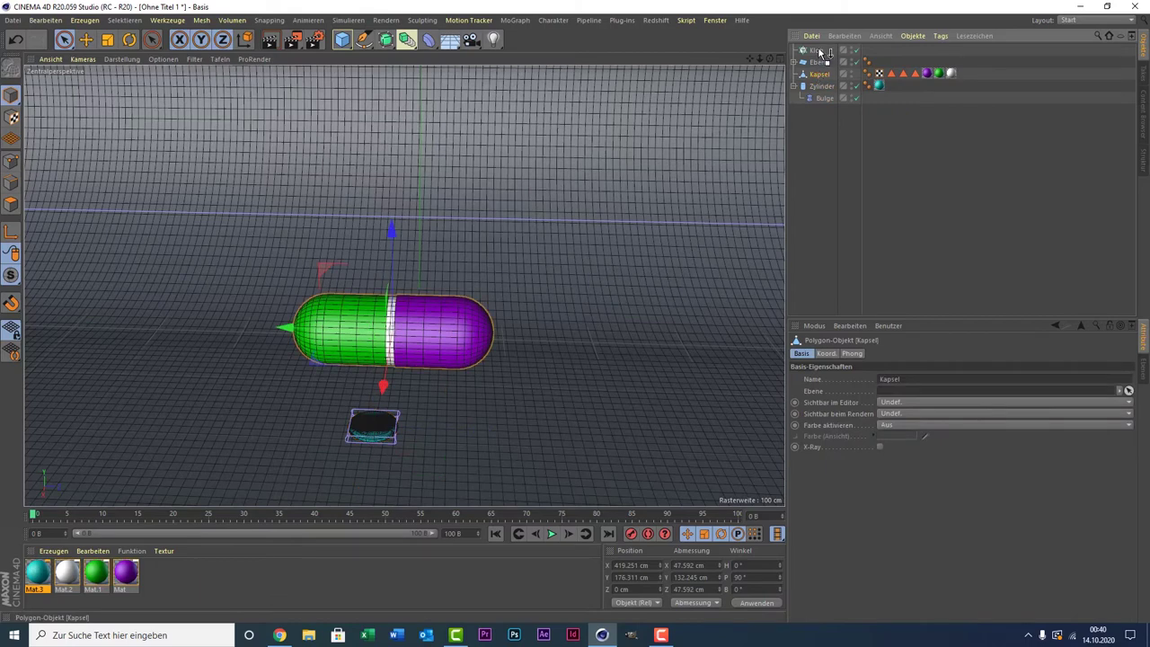
left_click_drag(822, 52, 821, 52)
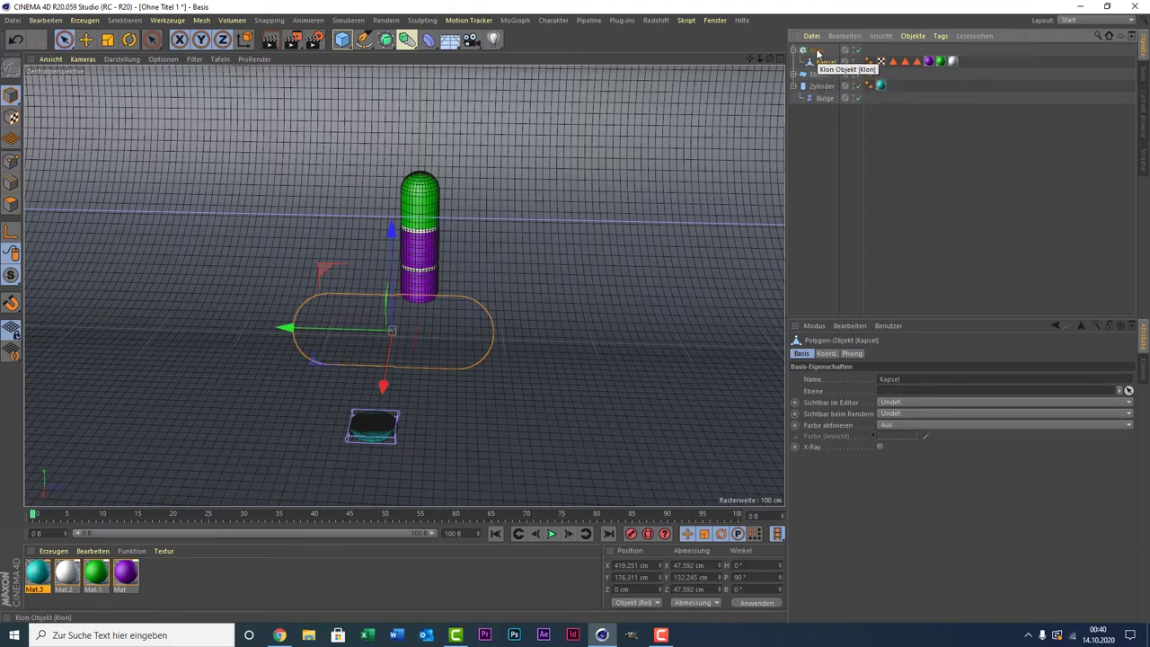
Step: Switch the Klon cloner to Grid mode with a 3 × 1 × 3 count
left_click(816, 51)
left_click(870, 378)
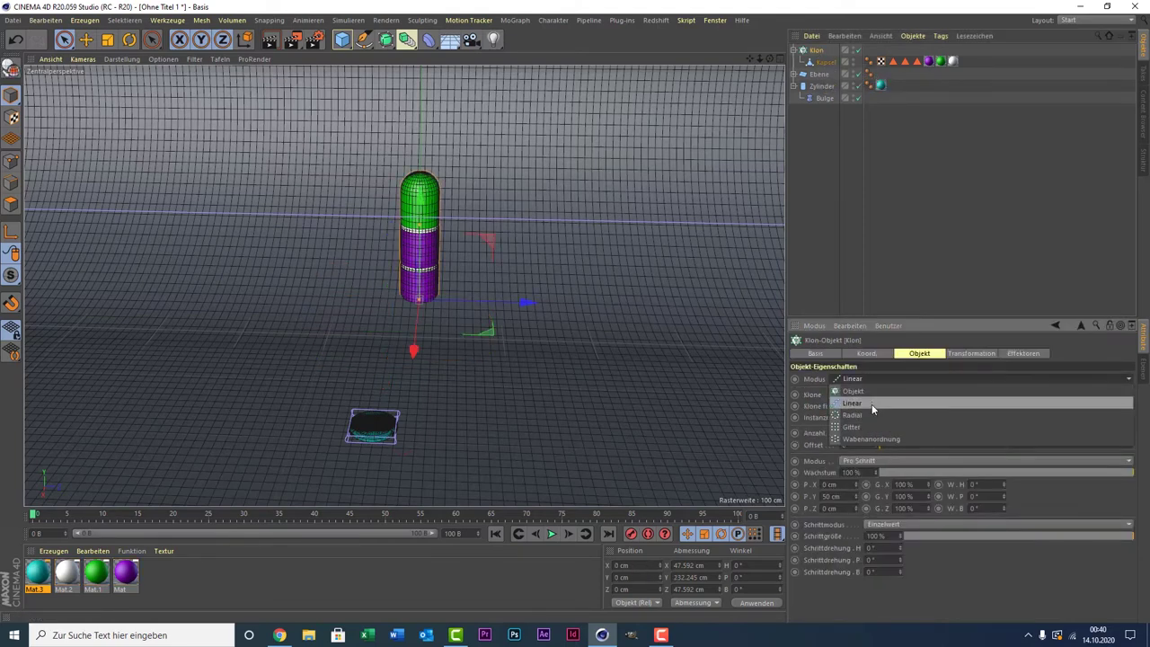
left_click(864, 427)
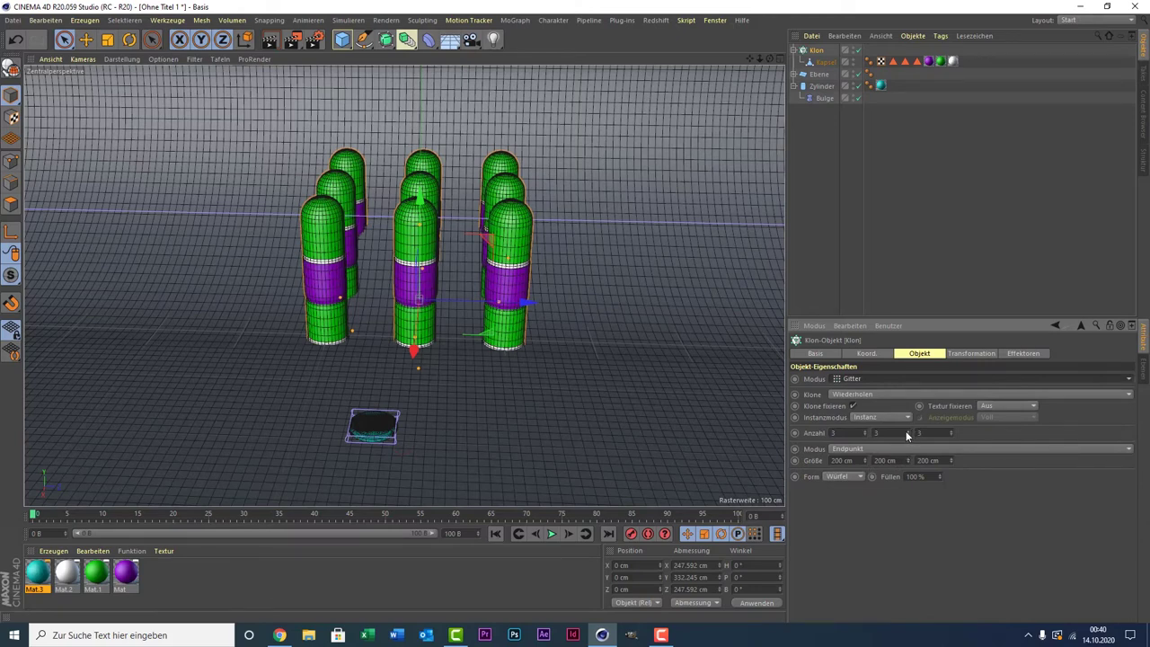
mouse_move(909, 433)
left_mouse_down()
mouse_move(909, 450)
mouse_move(908, 422)
left_mouse_up()
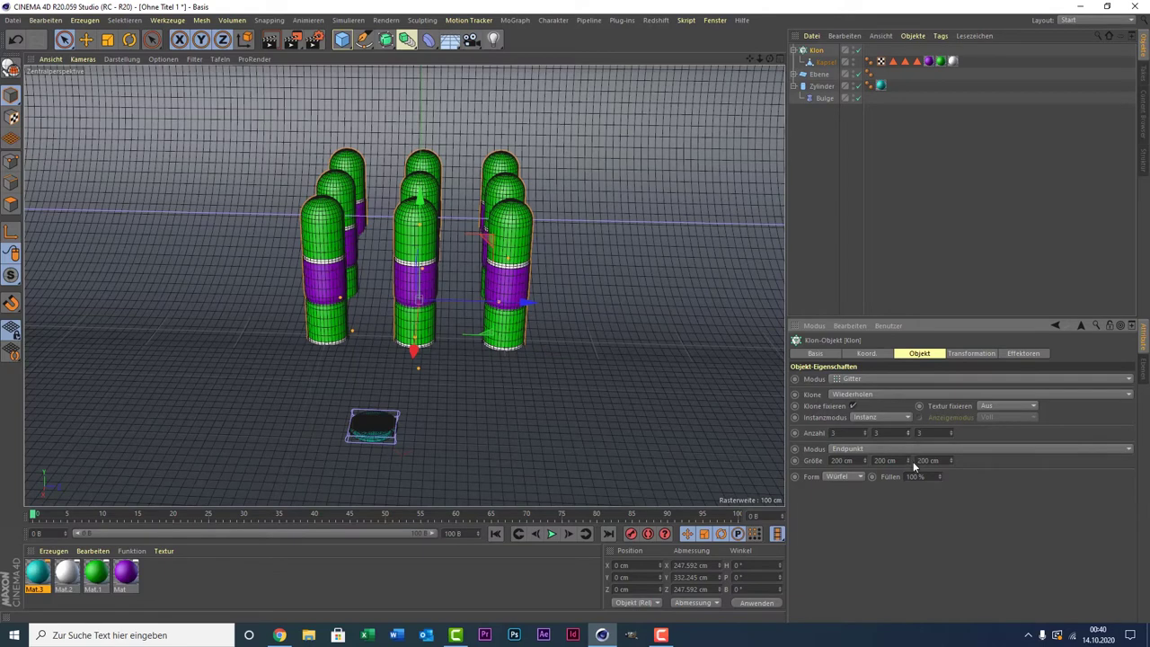
left_click_drag(908, 434, 909, 449)
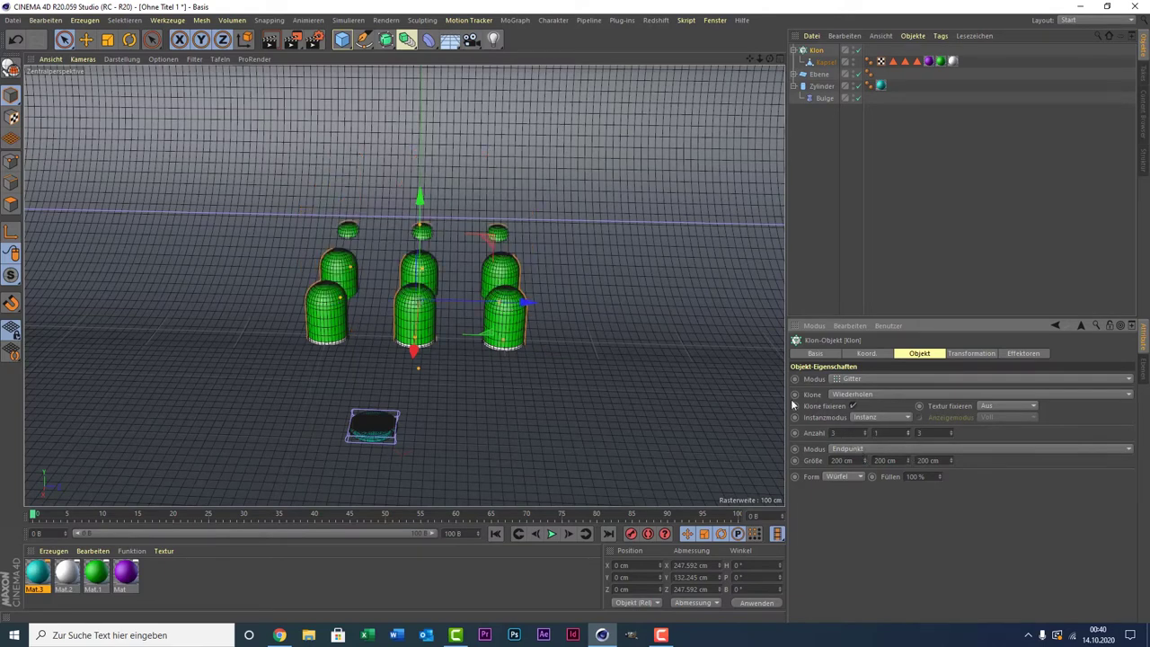
Step: Raise the clone grid, shift it along X, and widen it to 331 × 358 cm
left_click_drag(426, 251, 426, 168)
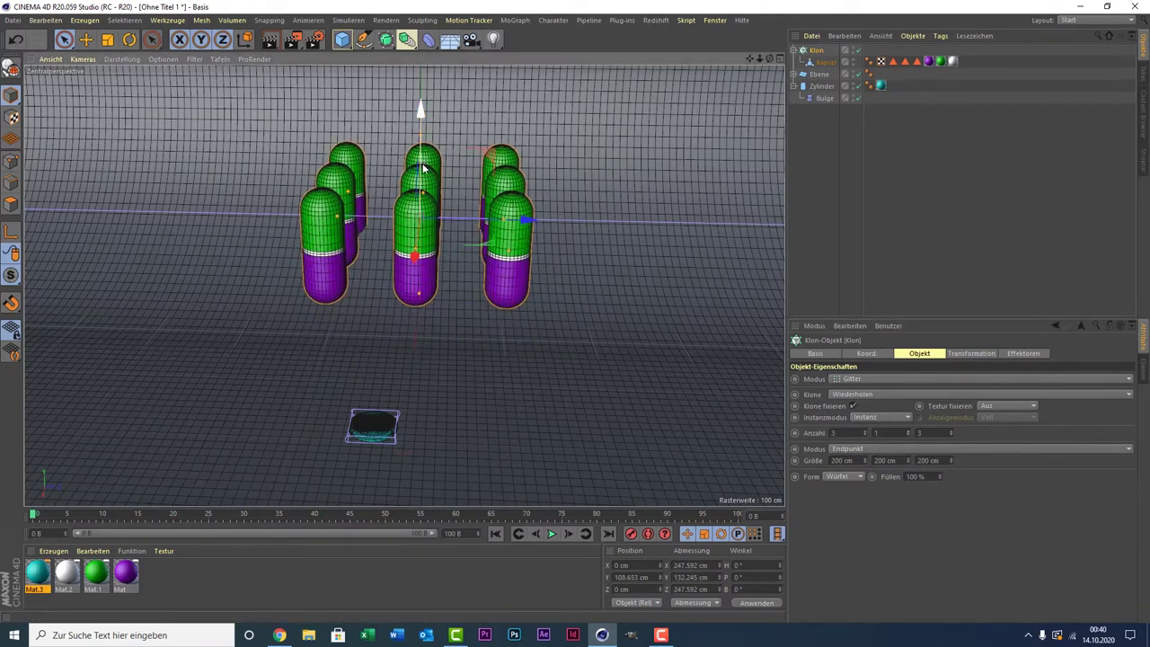
left_click_drag(419, 259, 695, 377)
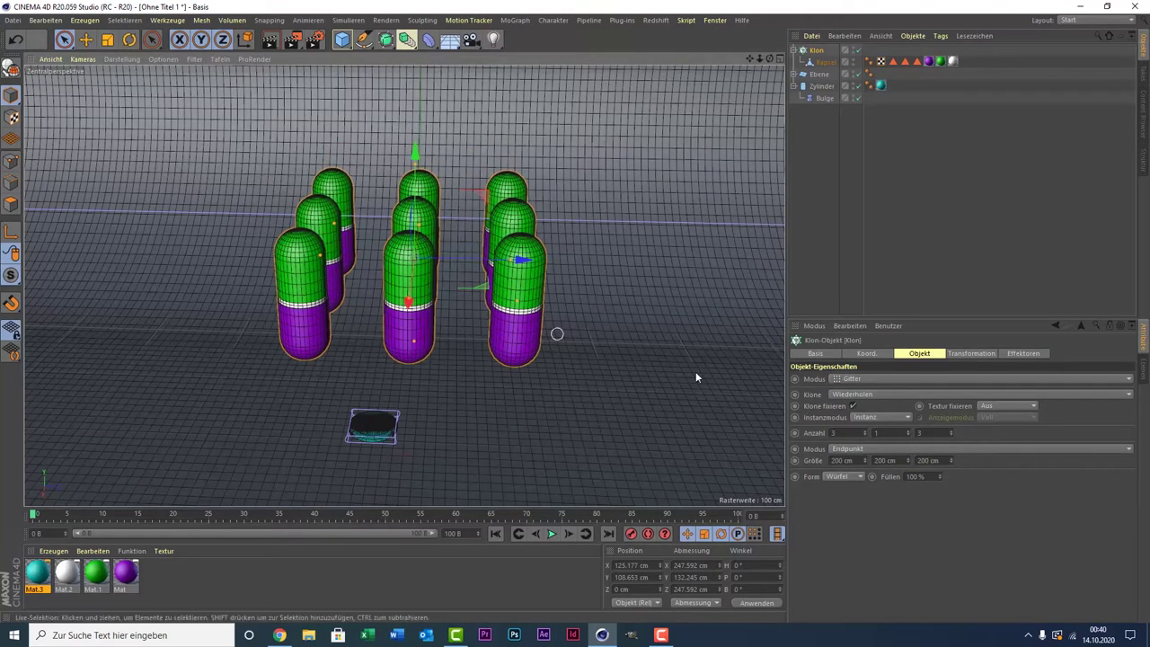
mouse_move(864, 461)
left_mouse_down()
mouse_move(908, 460)
mouse_move(867, 463)
left_mouse_up()
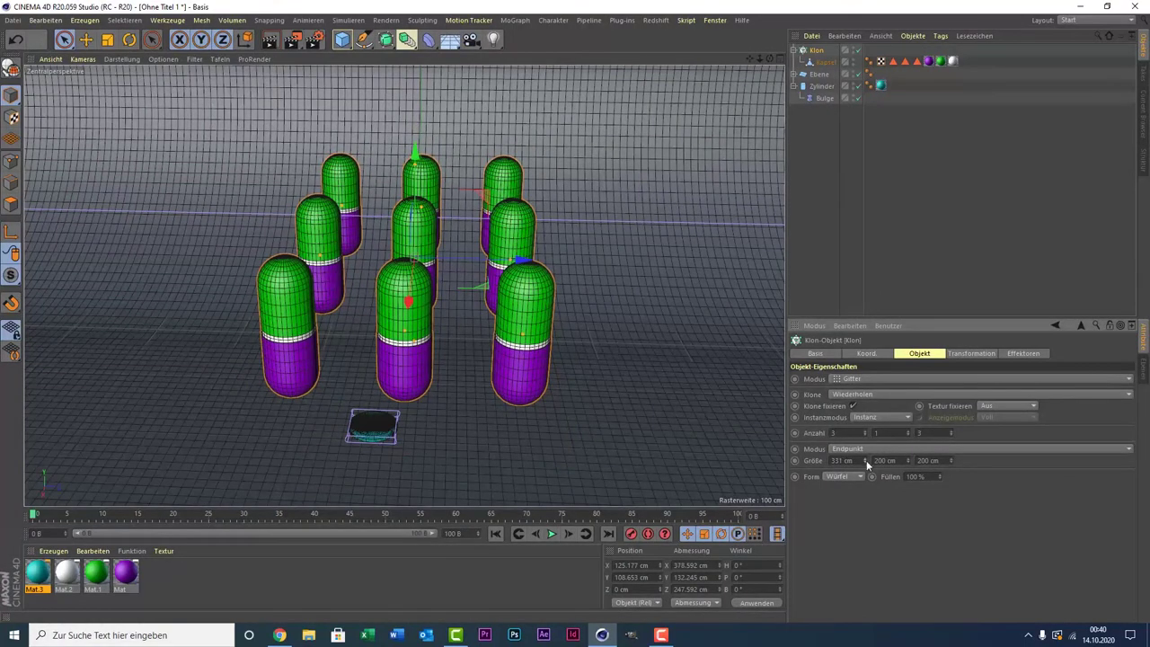
mouse_move(951, 460)
left_mouse_down()
mouse_move(989, 460)
mouse_move(970, 460)
left_mouse_up()
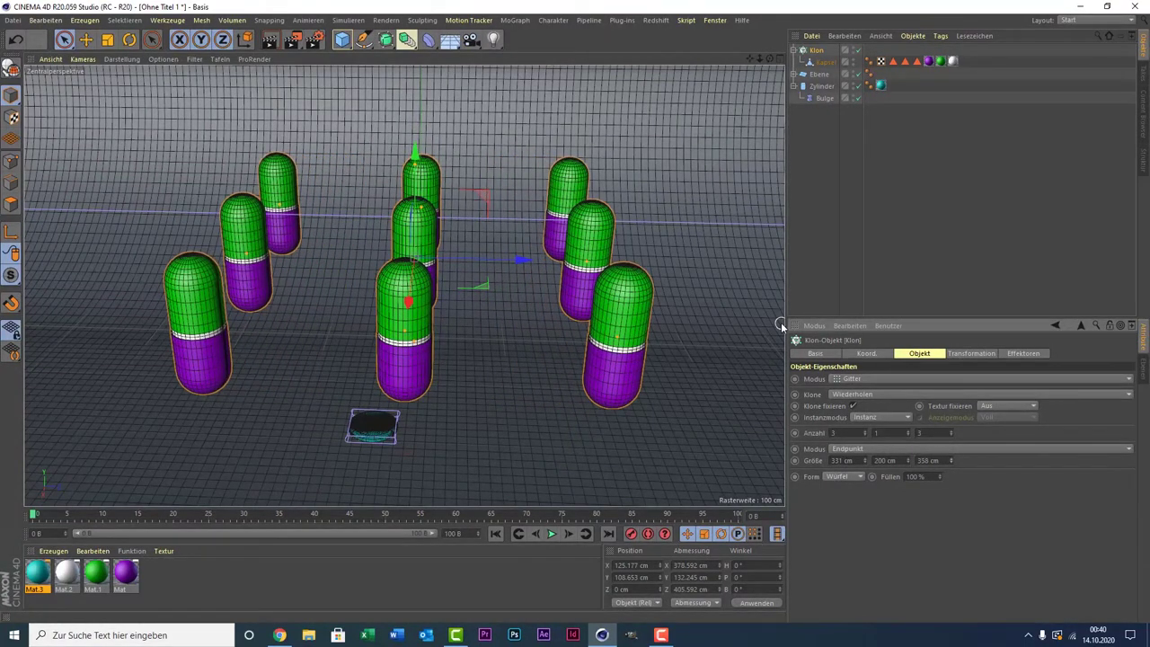
left_click(515, 20)
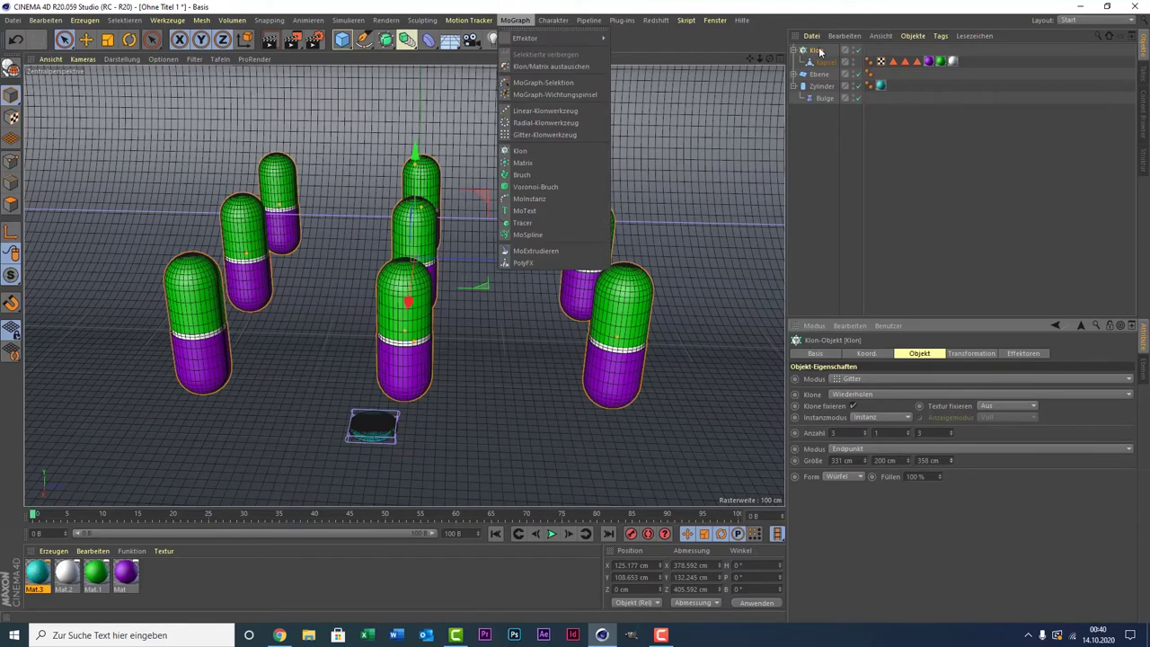
mouse_move(540, 38)
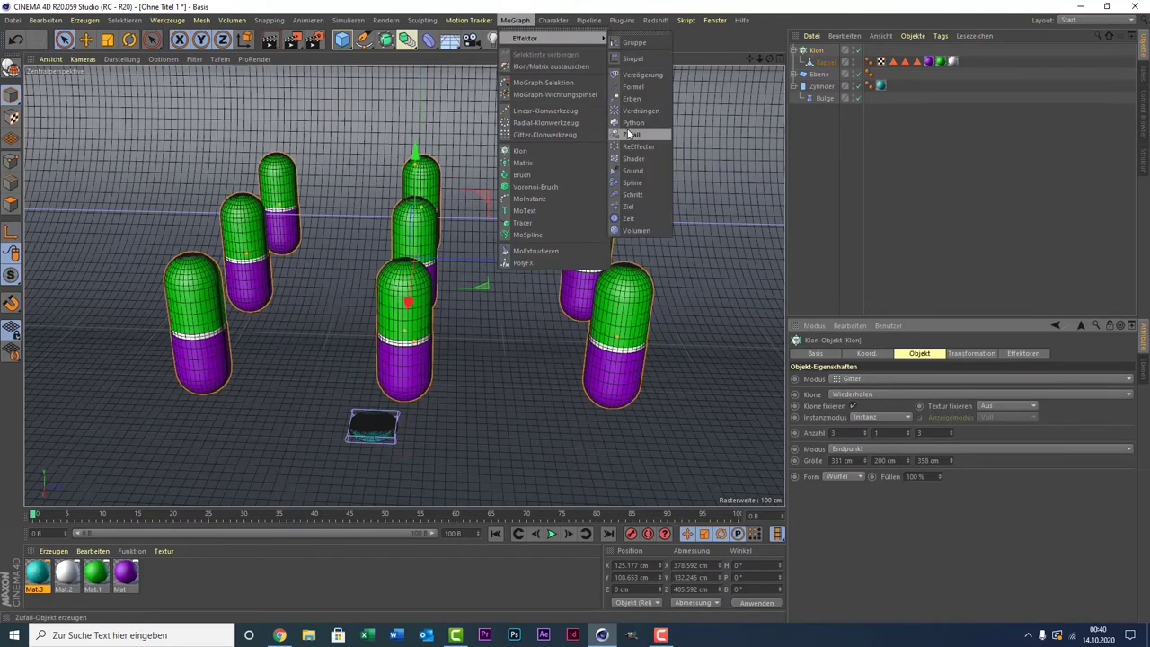
Step: Add a Zufall effector with random rotation enabled, heading about 42° and bank 85°
left_click(631, 135)
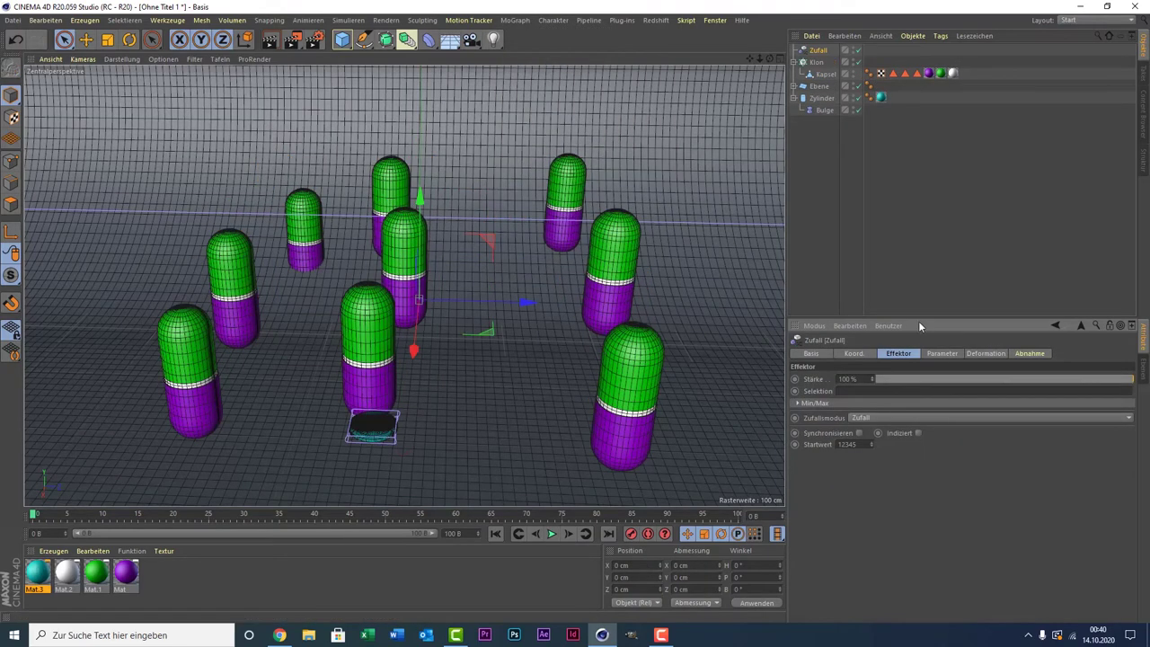
left_click(941, 354)
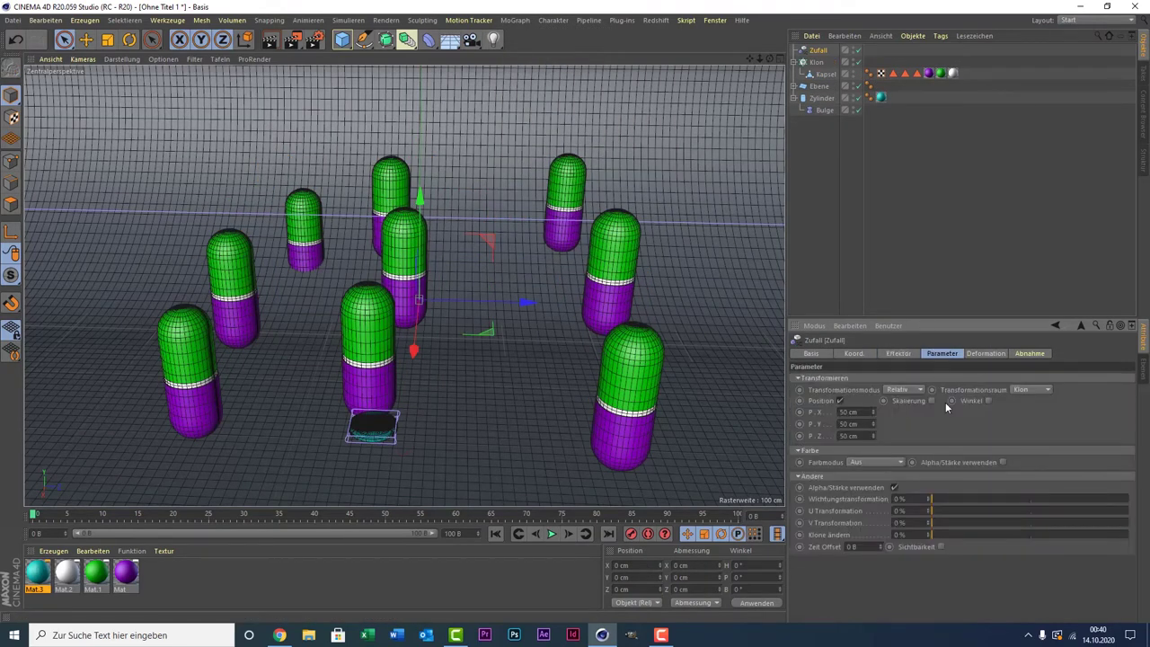
left_click(987, 401)
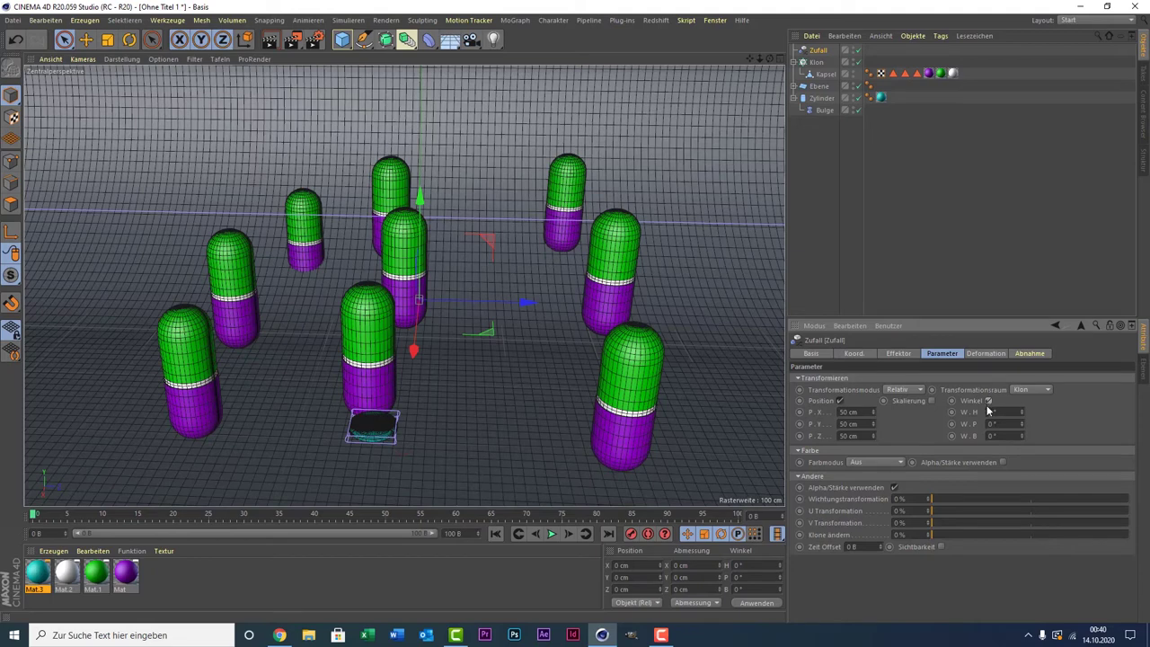
mouse_move(1022, 413)
left_mouse_down()
mouse_move(1061, 413)
mouse_move(1022, 439)
mouse_move(1022, 463)
left_mouse_up()
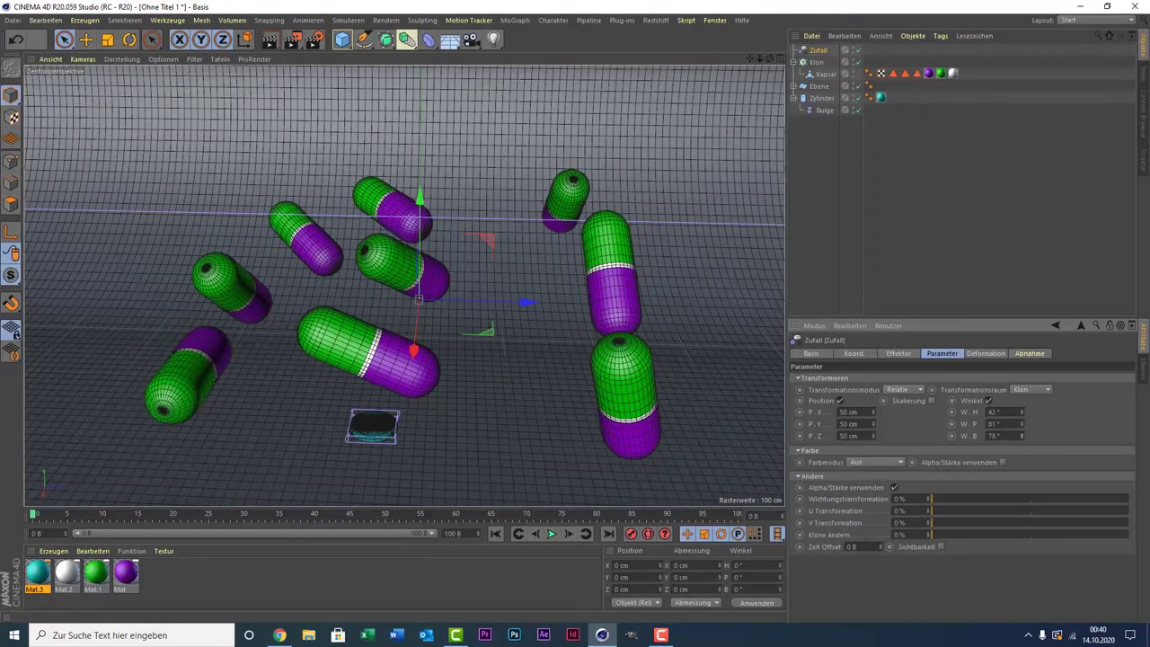
left_click_drag(1022, 436, 1022, 442)
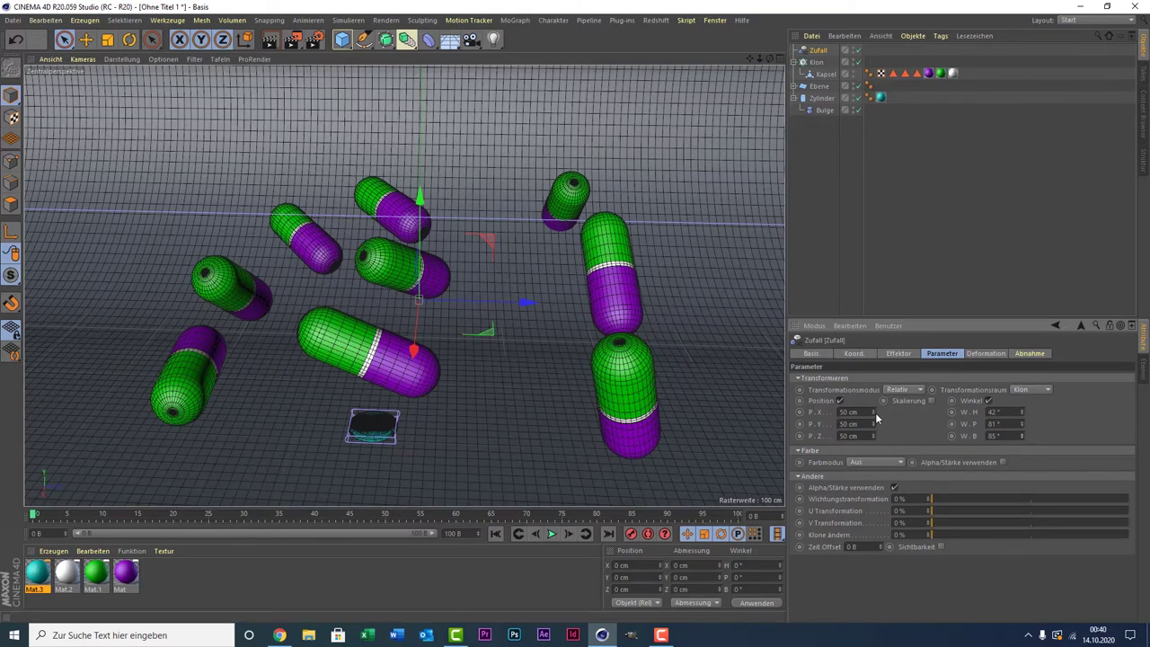
Step: Lower the random X offset and shift the effector and clone group upward and along X
mouse_move(872, 411)
left_mouse_down()
mouse_move(872, 476)
mouse_move(873, 456)
left_mouse_up()
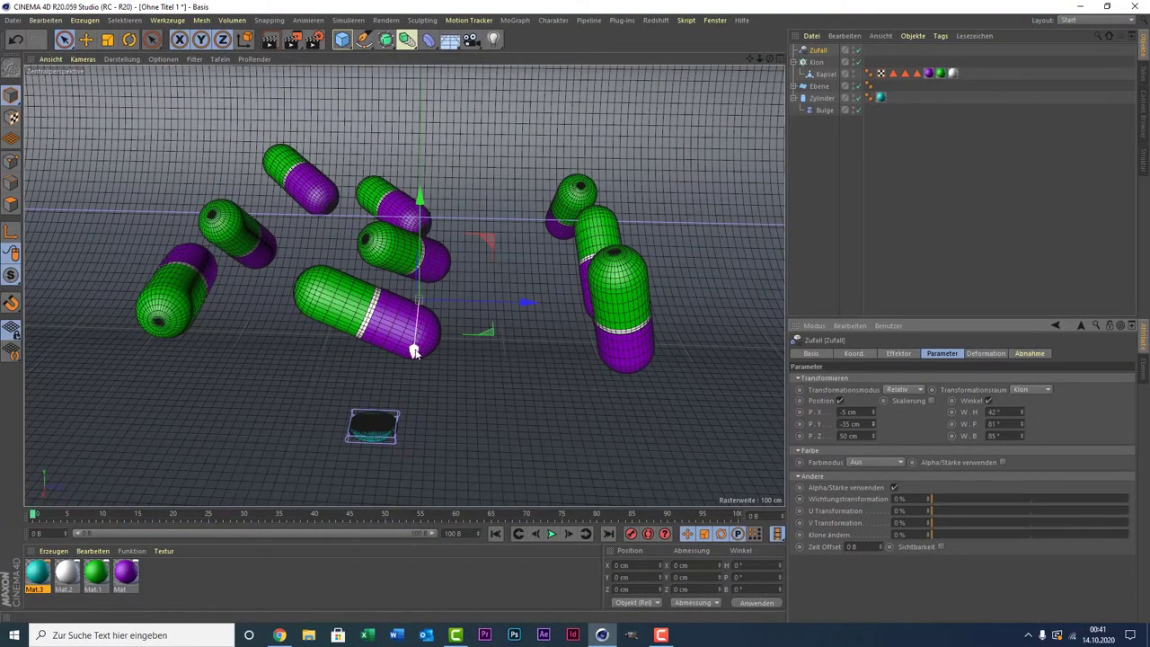
left_click_drag(415, 350, 414, 336)
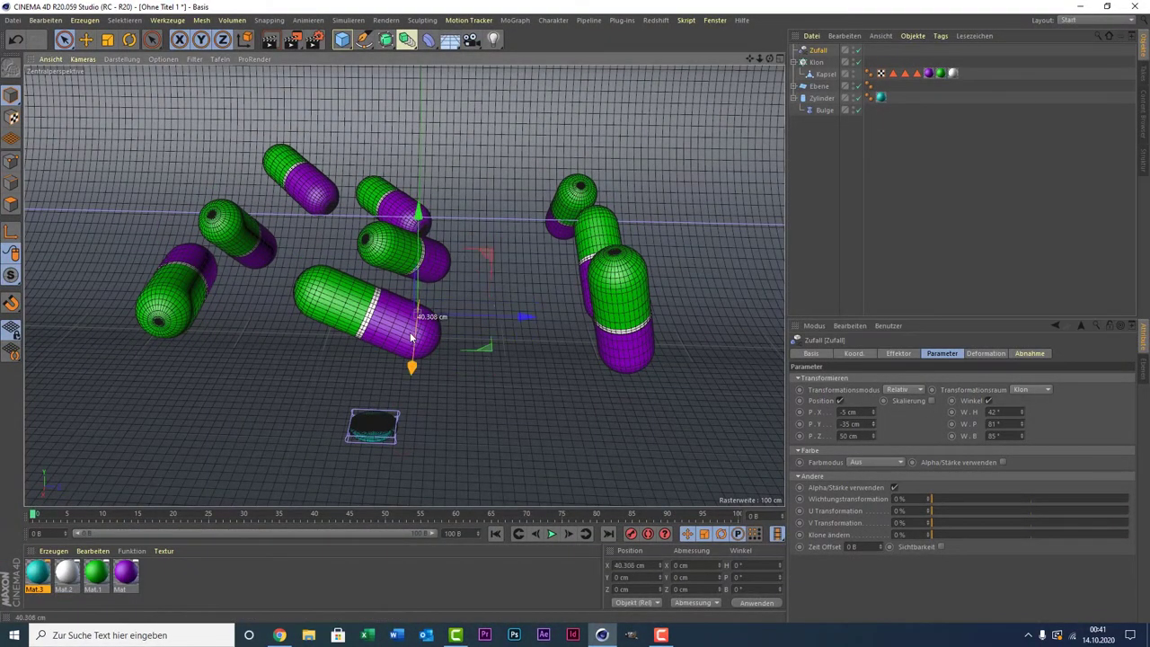
left_click(817, 62)
left_click_drag(407, 305, 406, 331)
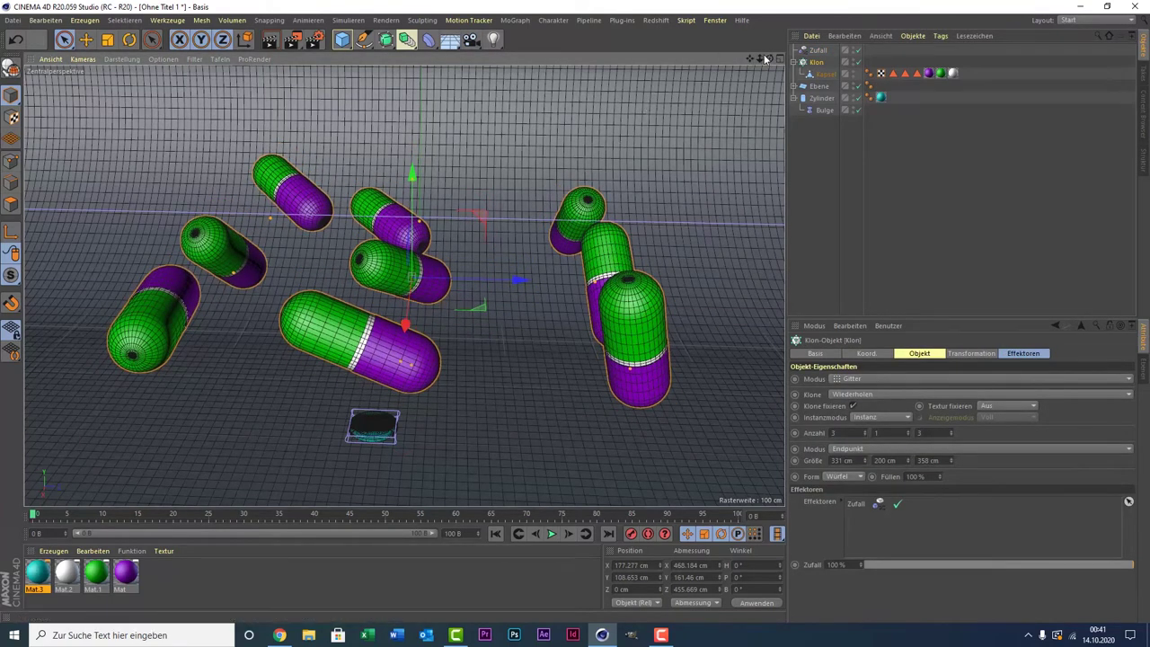
left_click_drag(766, 59, 719, 108)
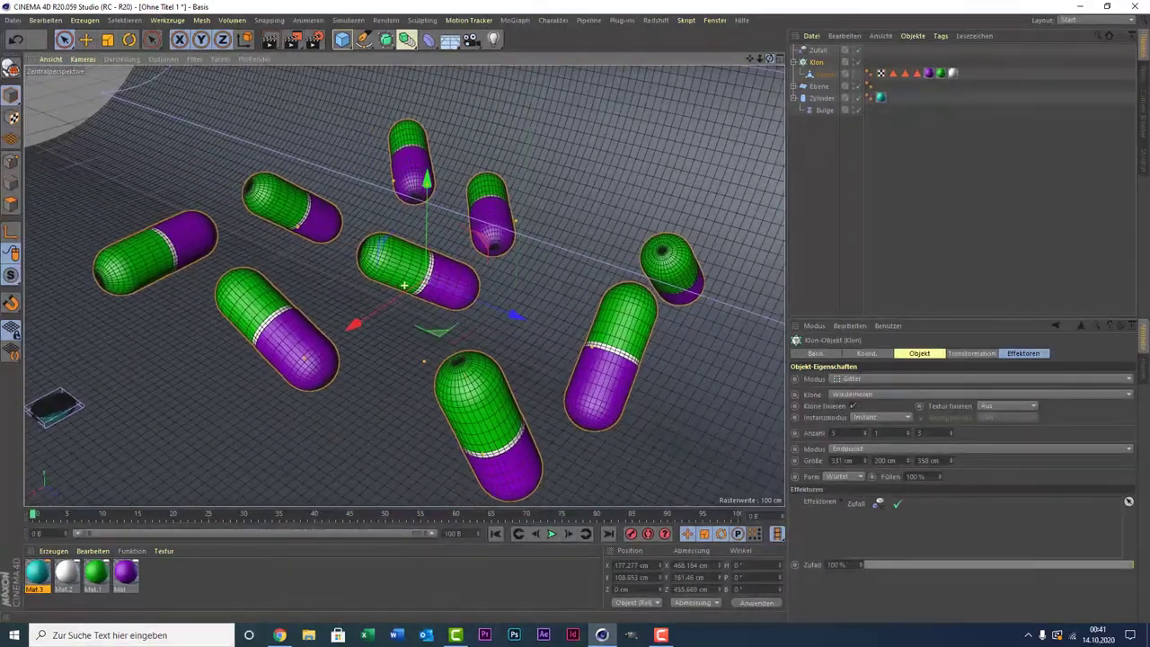
left_click_drag(765, 58, 755, 72)
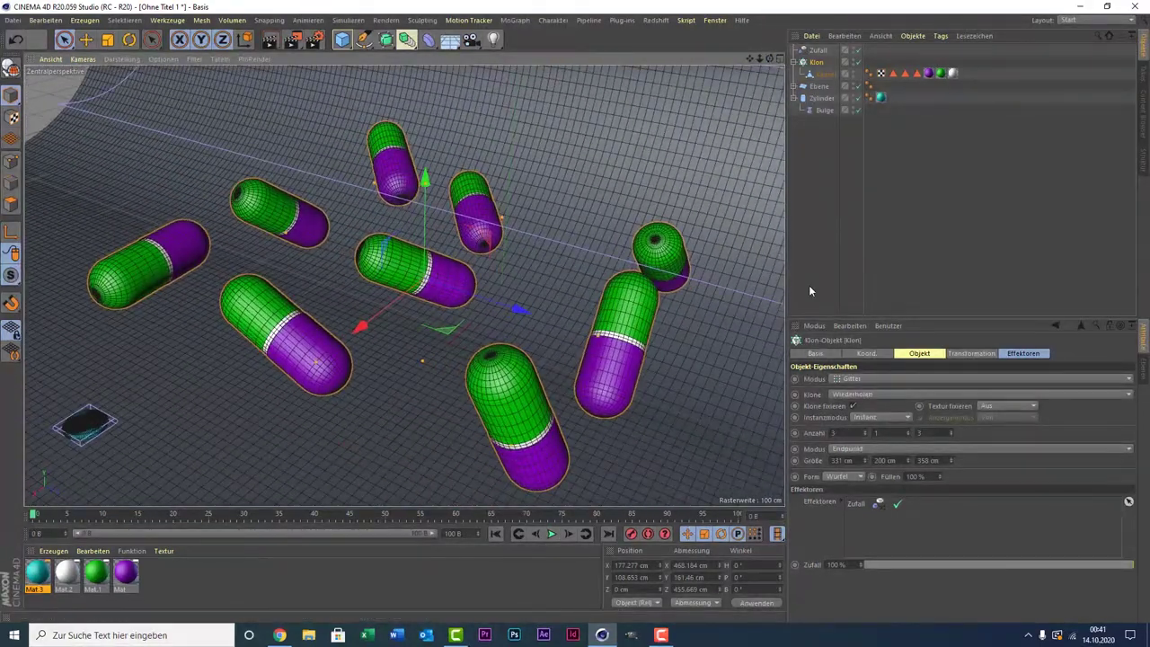
Step: Set the Zufall position offsets to about 14, -146 and 221 cm for X, Y, Z
double_click(877, 502)
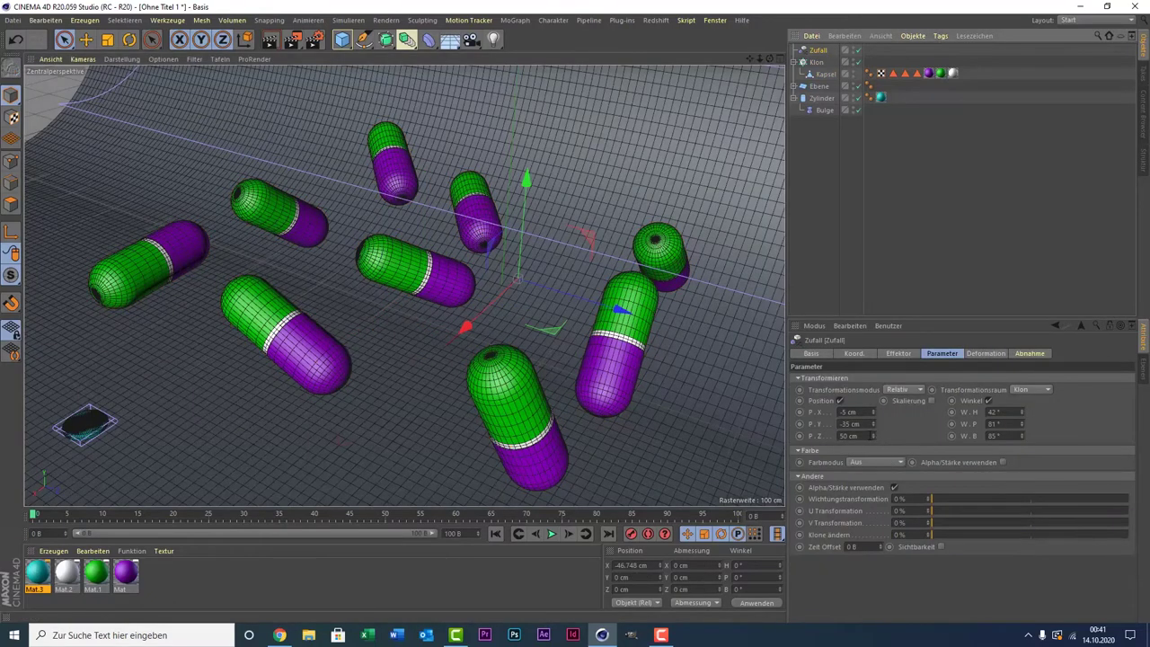
left_click_drag(874, 439, 943, 439)
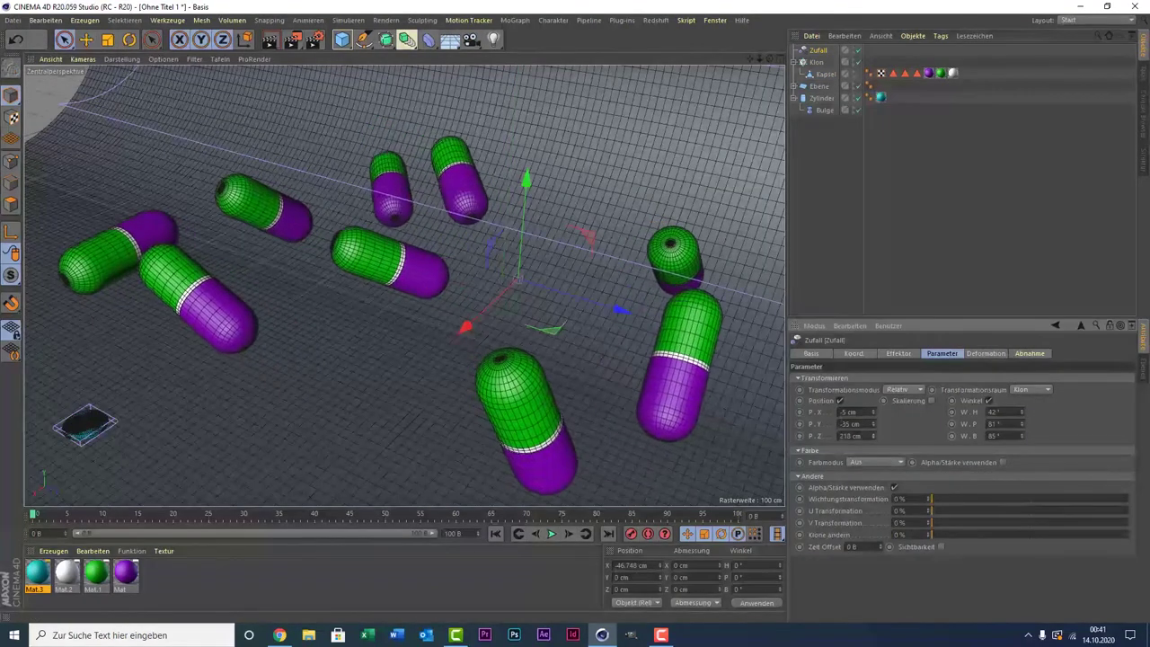
mouse_move(873, 436)
left_mouse_down()
mouse_move(935, 436)
mouse_move(835, 436)
mouse_move(863, 436)
left_mouse_up()
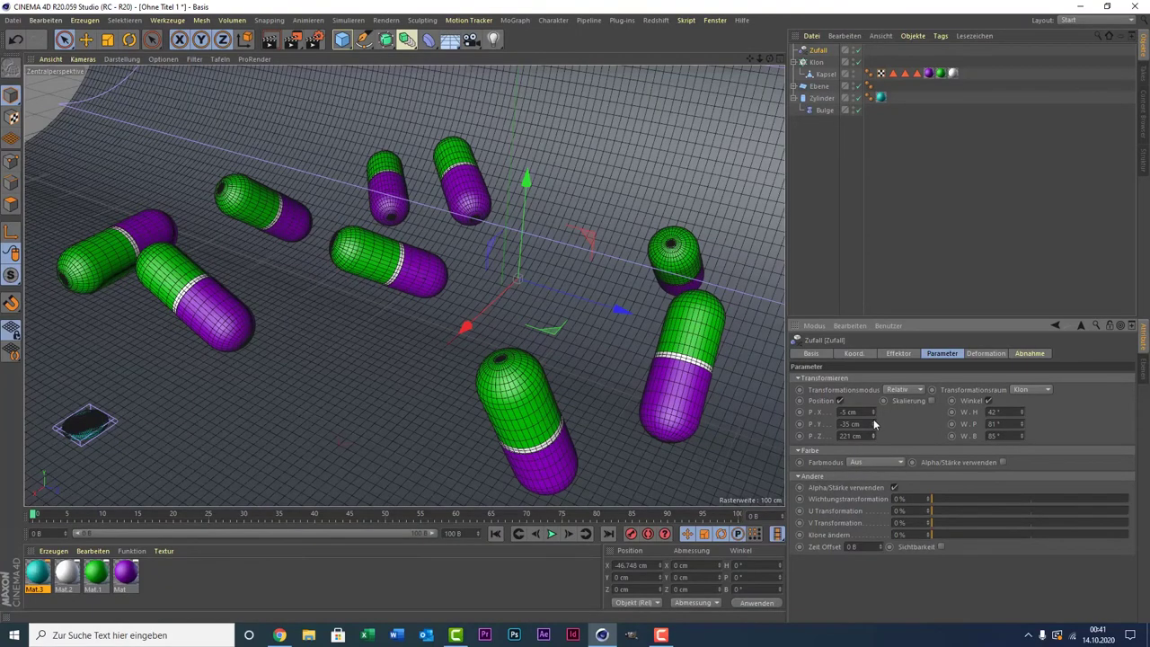
left_click_drag(874, 417, 885, 413)
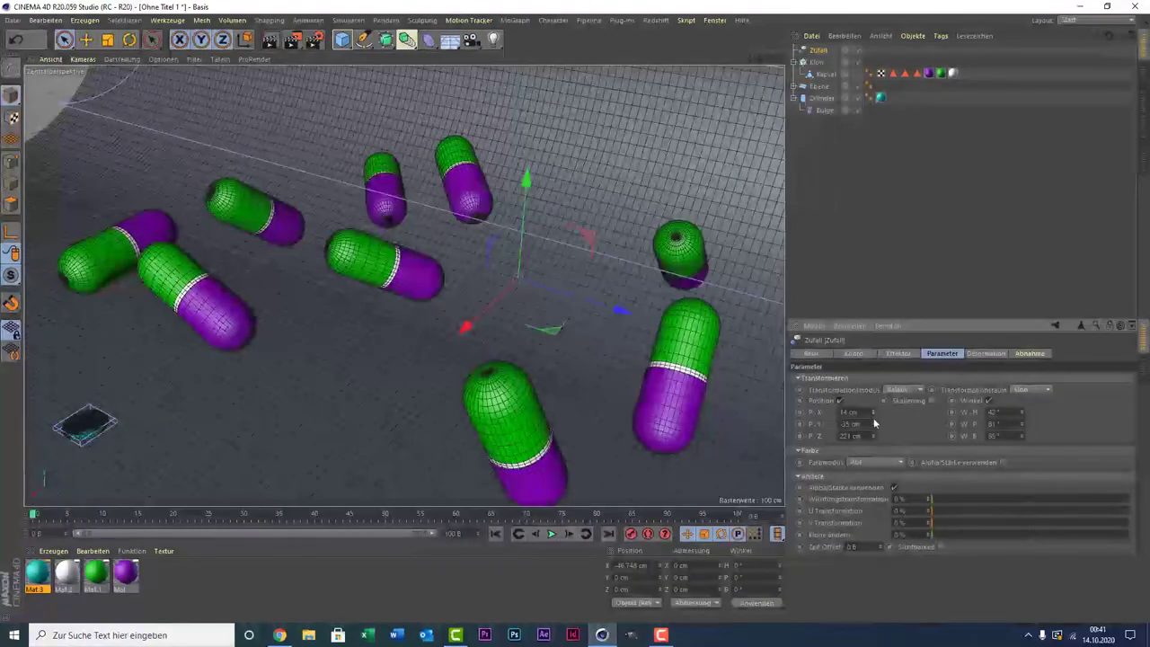
left_click_drag(872, 424, 836, 424)
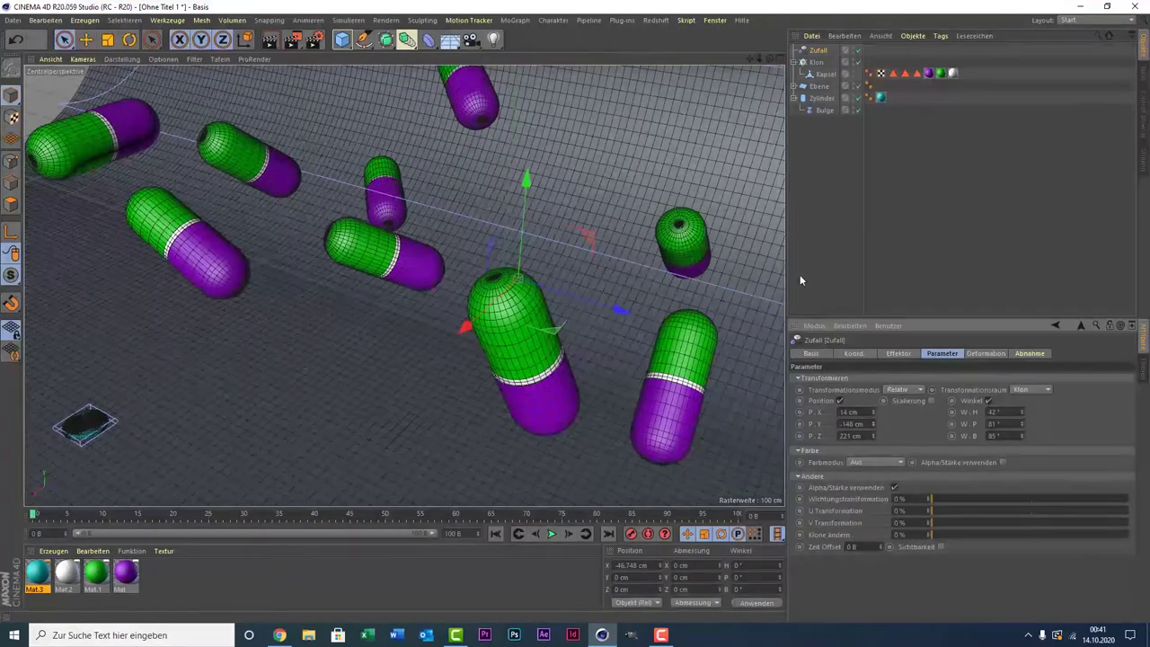
mouse_move(749, 58)
left_mouse_down()
mouse_move(404, 286)
mouse_move(595, 253)
mouse_move(555, 289)
left_mouse_up()
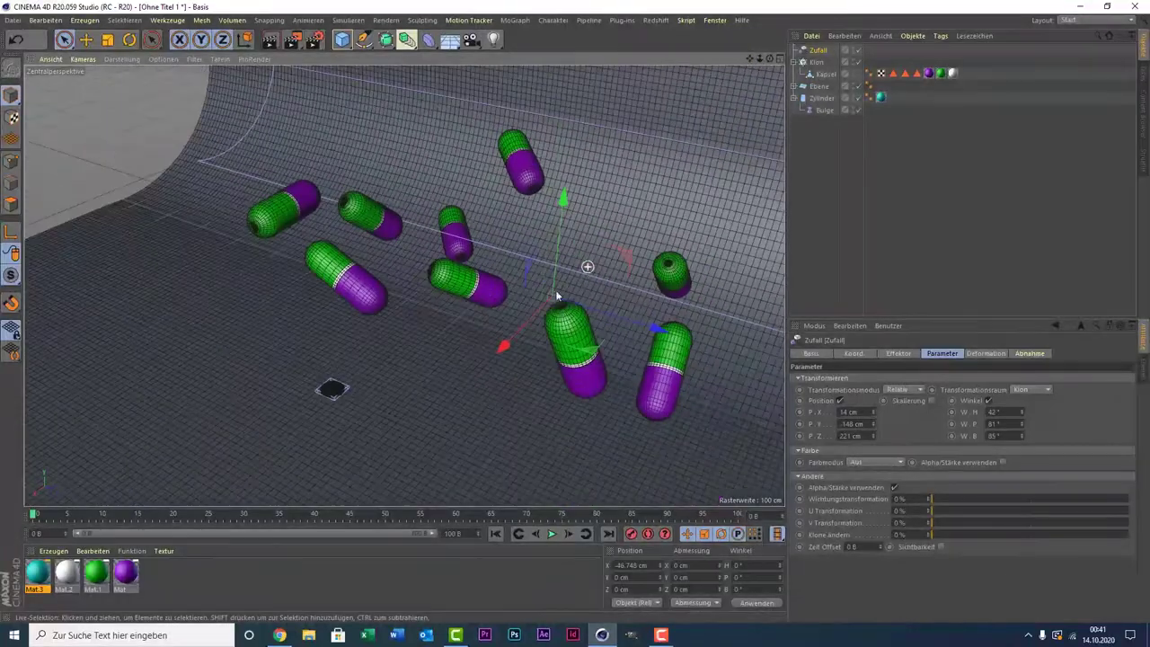
Step: Stretch the Ebene floor plane's depth from 1892.848 cm to about 3468 cm
left_click(442, 425)
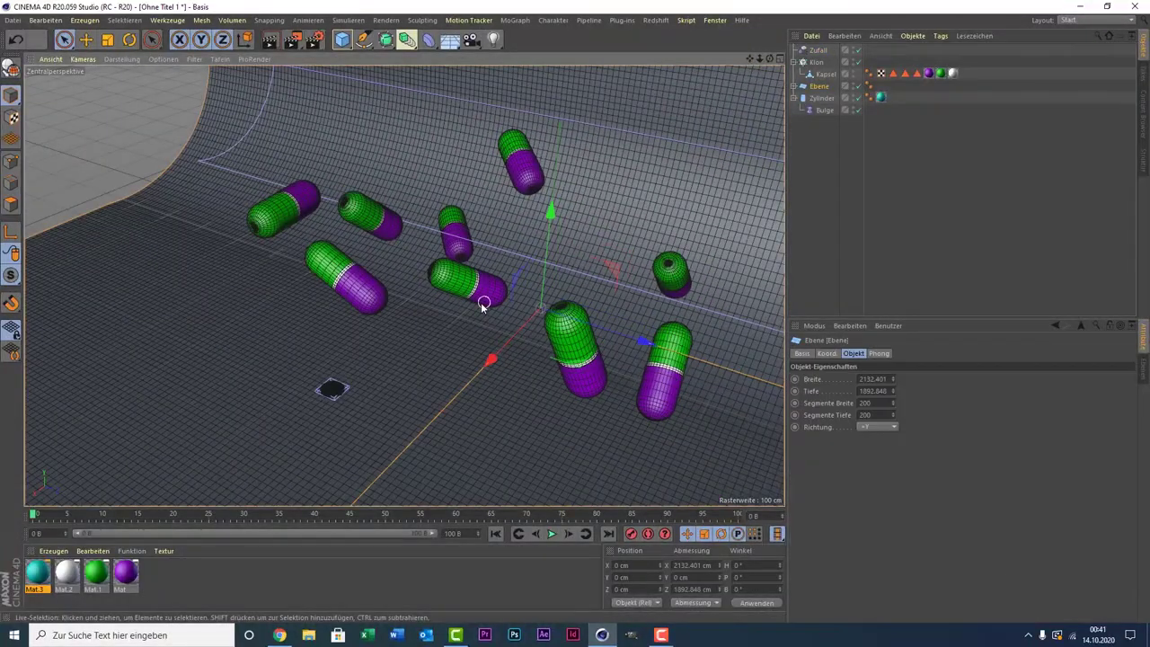
scroll(489, 315, "down", 2)
scroll(575, 343, "down", 2)
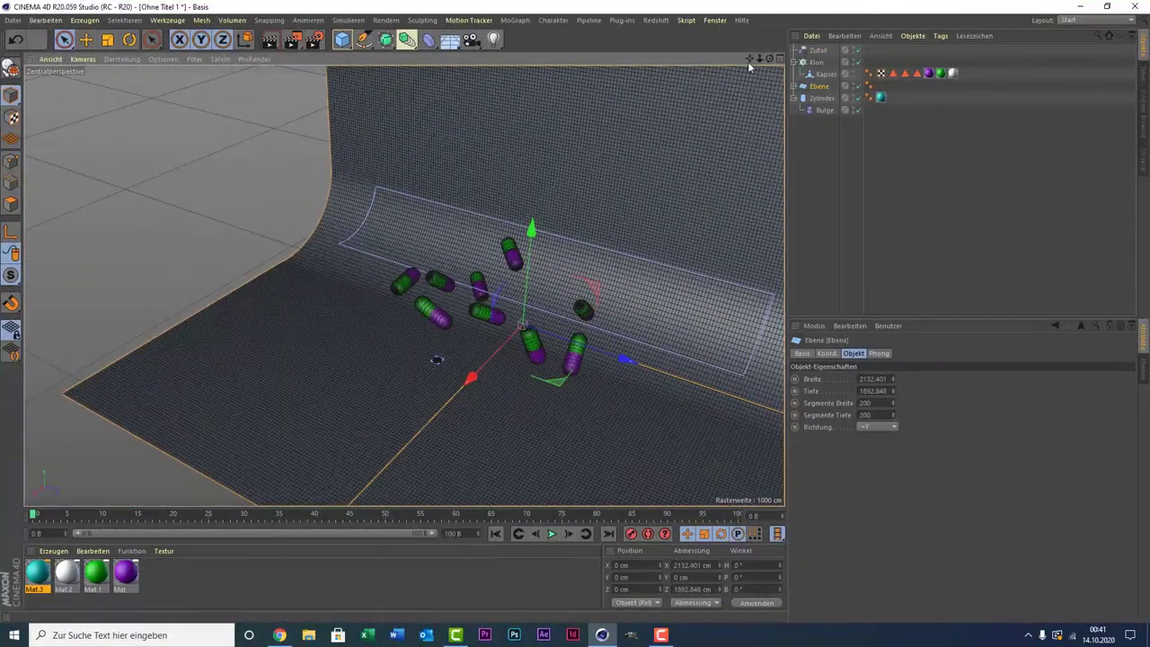
left_click_drag(753, 59, 776, 227)
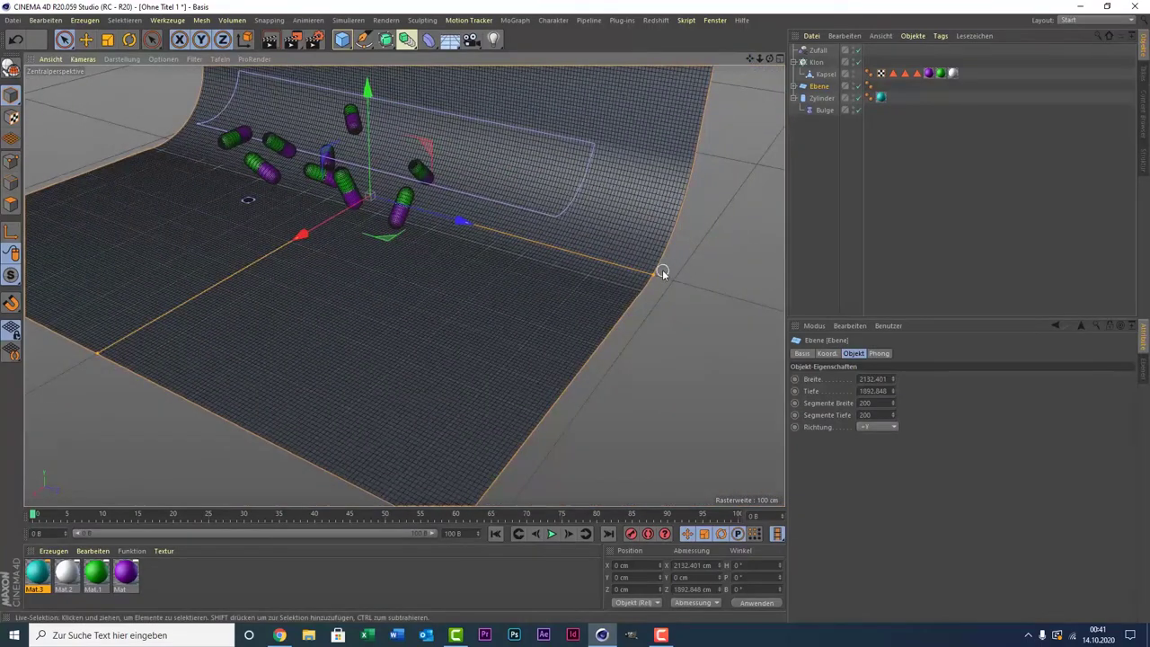
left_click_drag(656, 275, 127, 224)
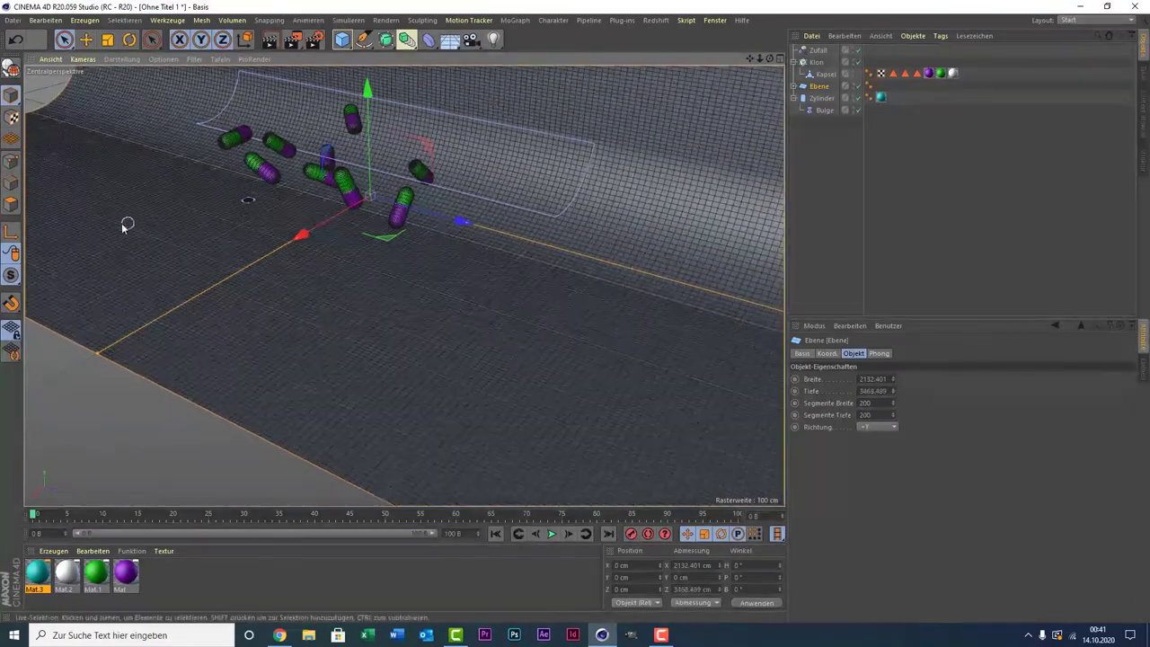
scroll(442, 174, "up", 3)
scroll(495, 189, "up", 2)
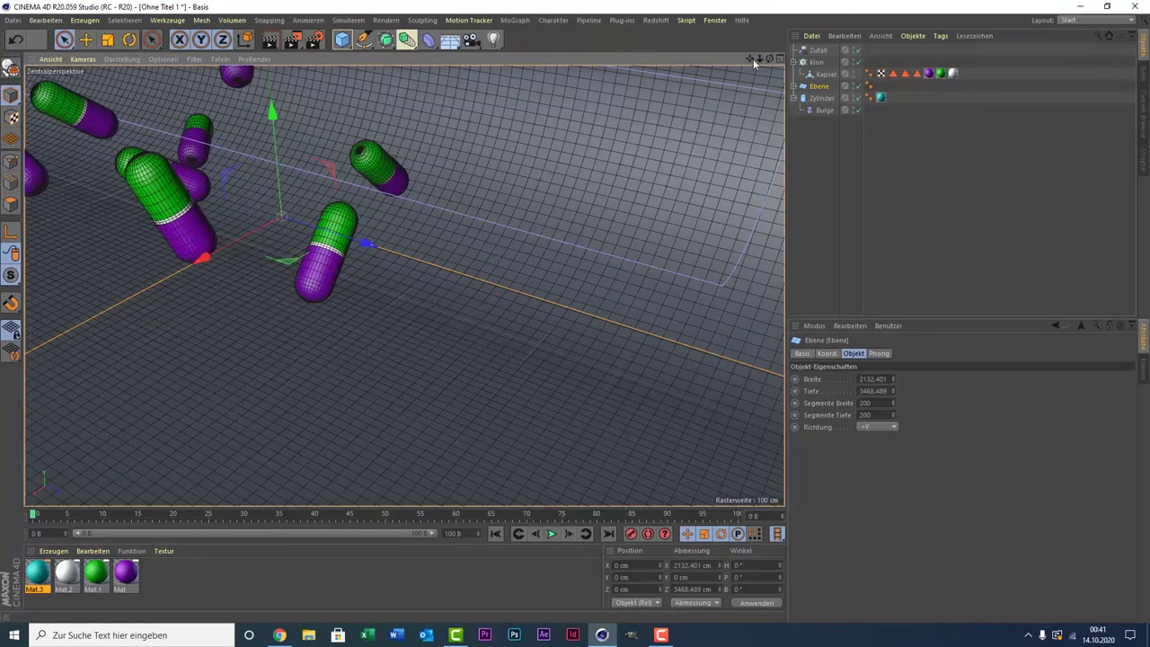
left_click_drag(753, 58, 403, 284)
scroll(236, 386, "up", 2)
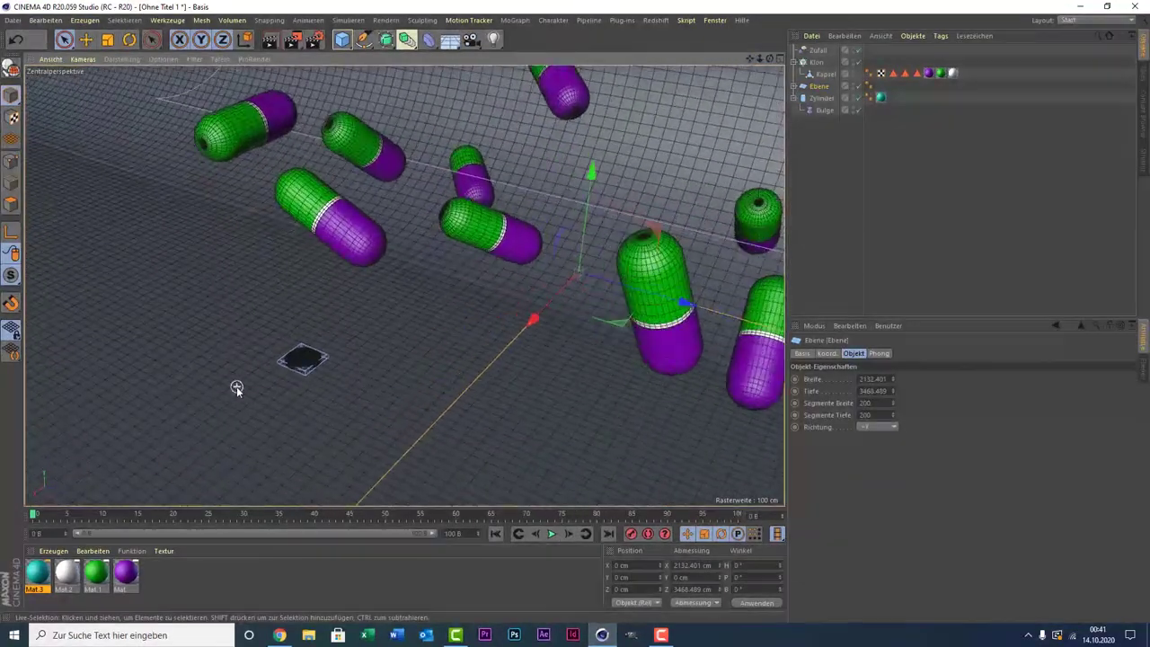
left_click_drag(753, 60, 818, 101)
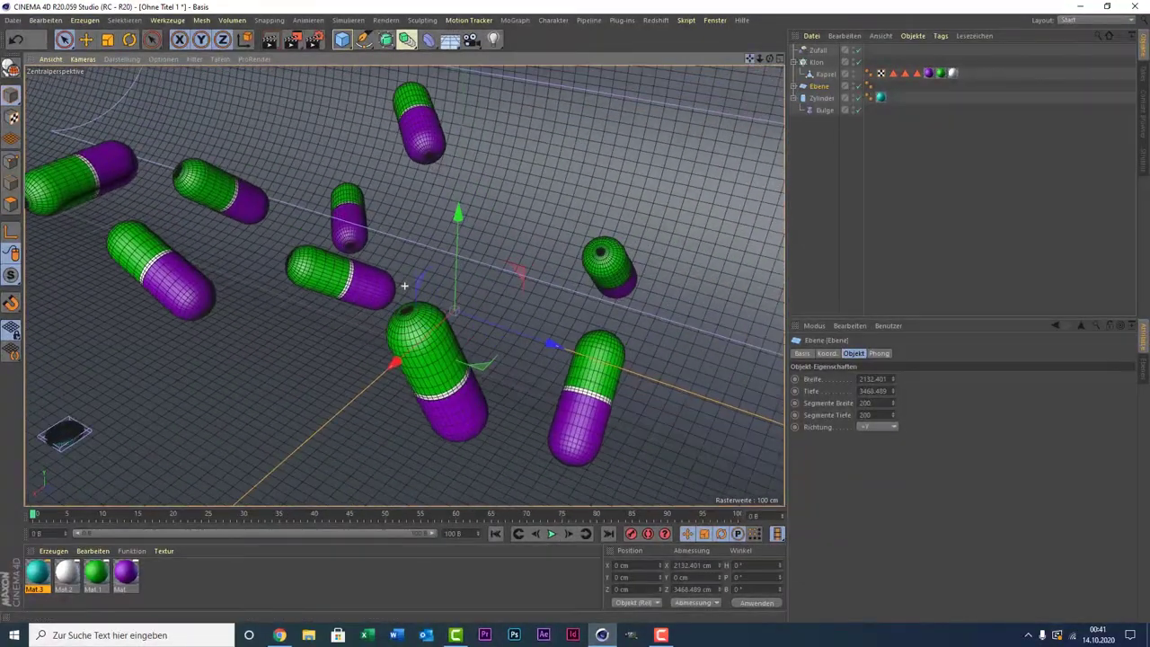
Step: Put the collapsed Zylinder tablet under the Klon cloner so tablets scatter among the capsules
left_click(819, 102)
left_click(795, 99)
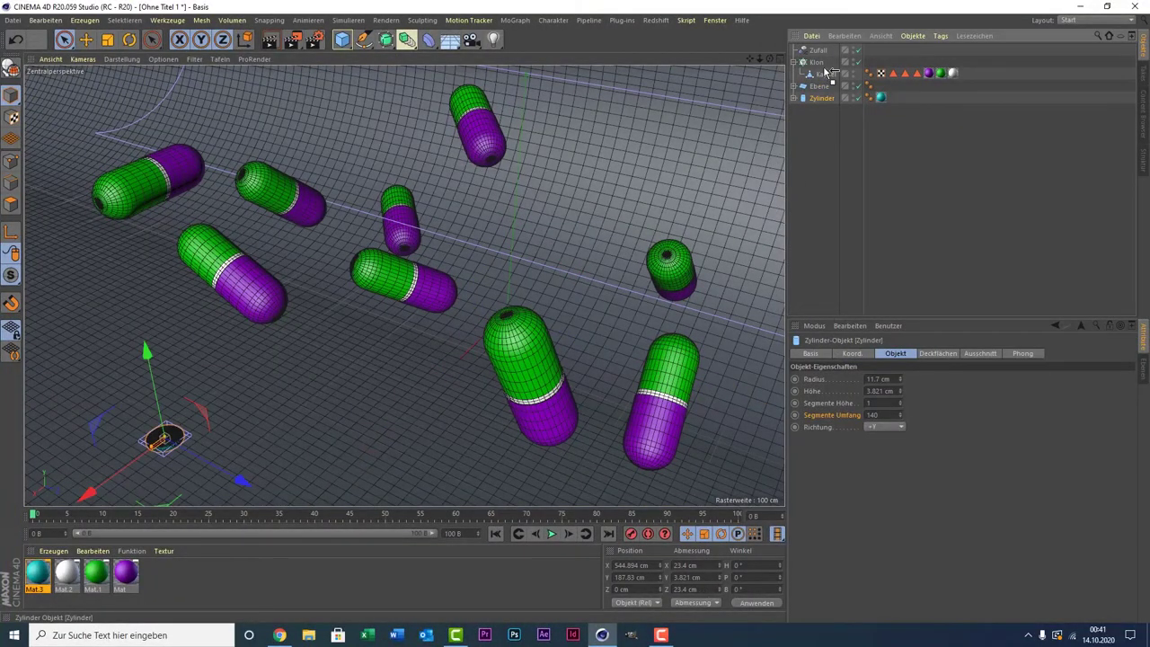
left_click_drag(825, 63, 825, 65)
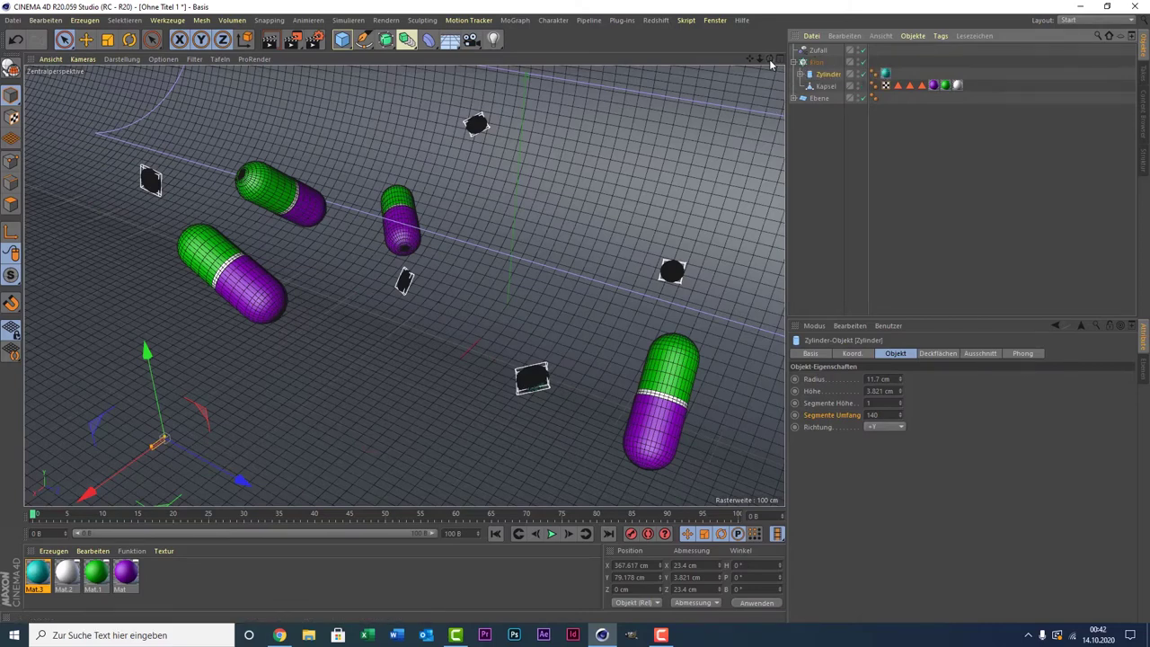
left_click_drag(769, 60, 748, 58)
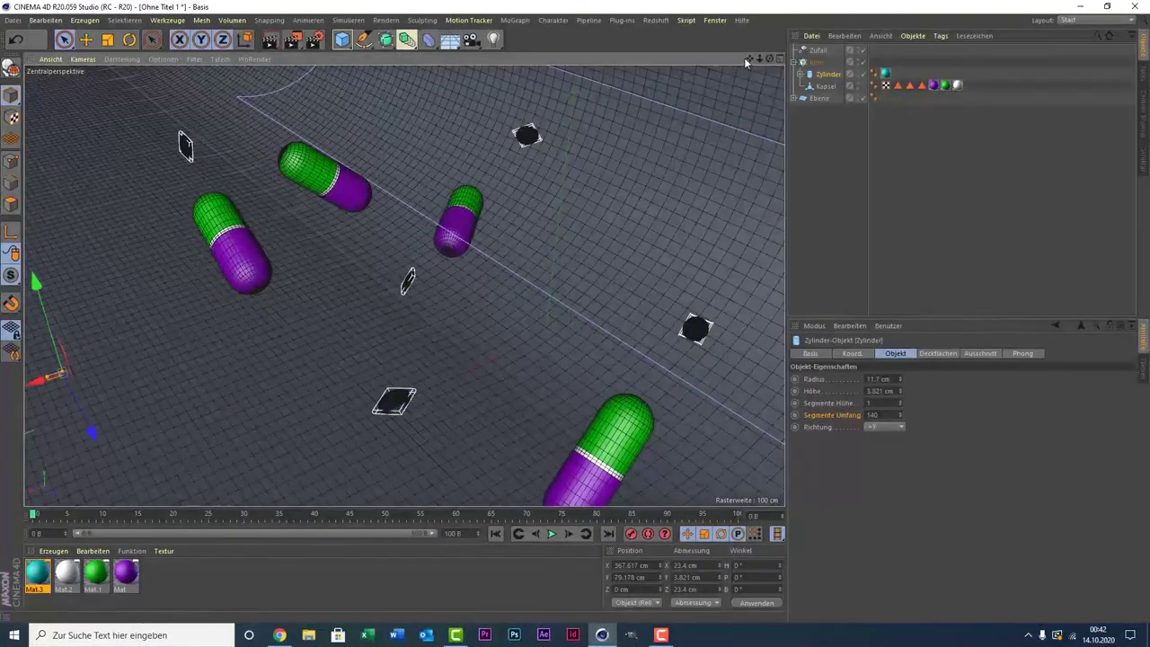
left_click_drag(741, 56, 732, 54)
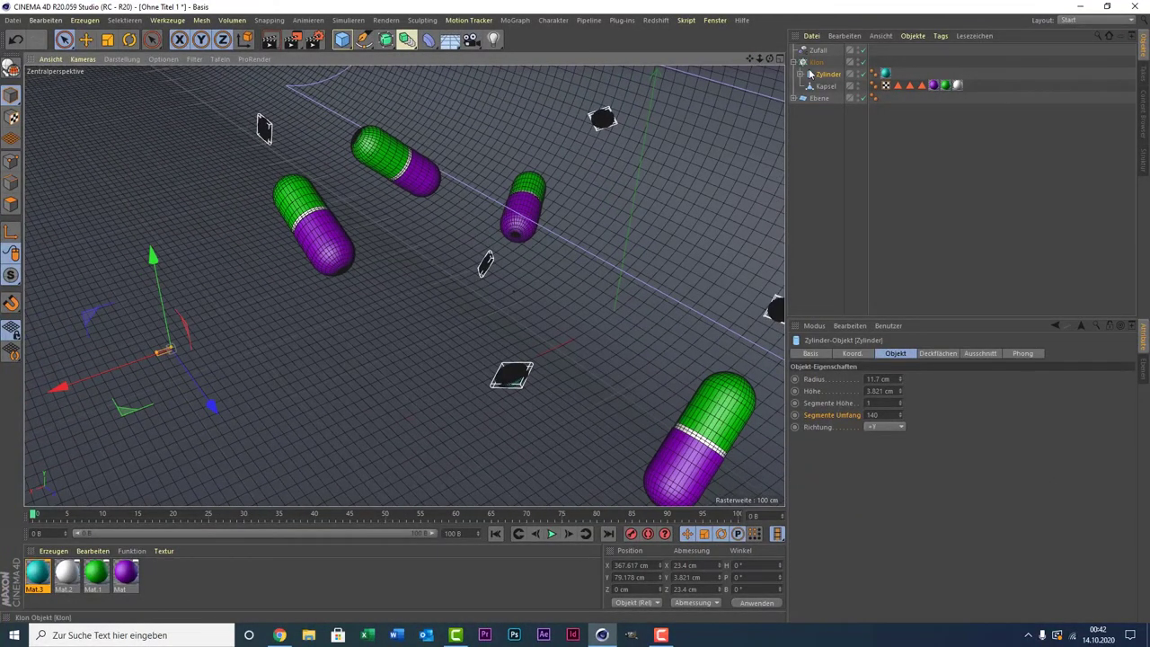
mouse_move(747, 57)
left_mouse_down()
mouse_move(404, 286)
mouse_move(406, 272)
left_mouse_up()
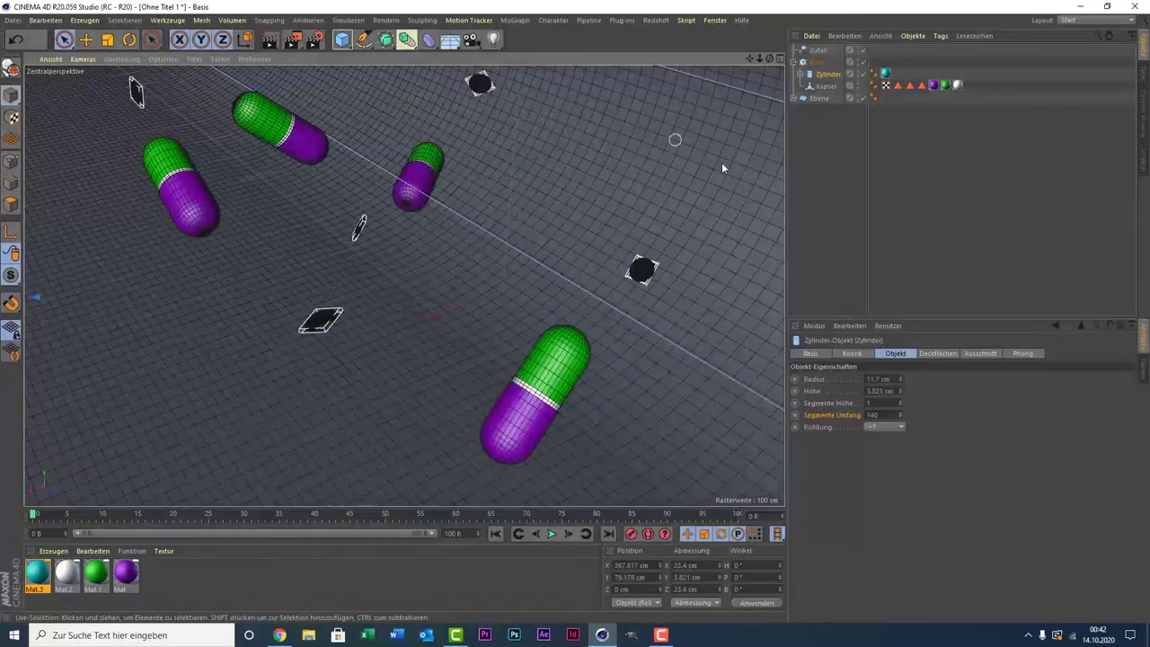
left_click(824, 87)
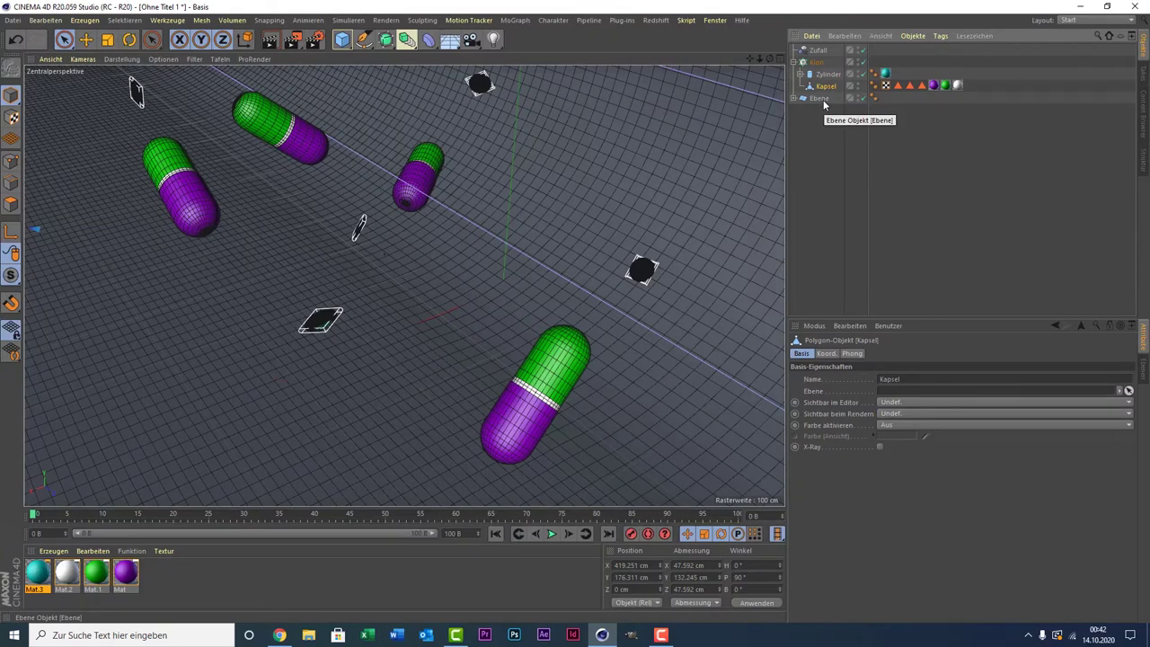
Step: Set Zufall's P.X offset to 15 cm and P.Z from 221 to 73 cm, then render a preview
left_click(827, 51)
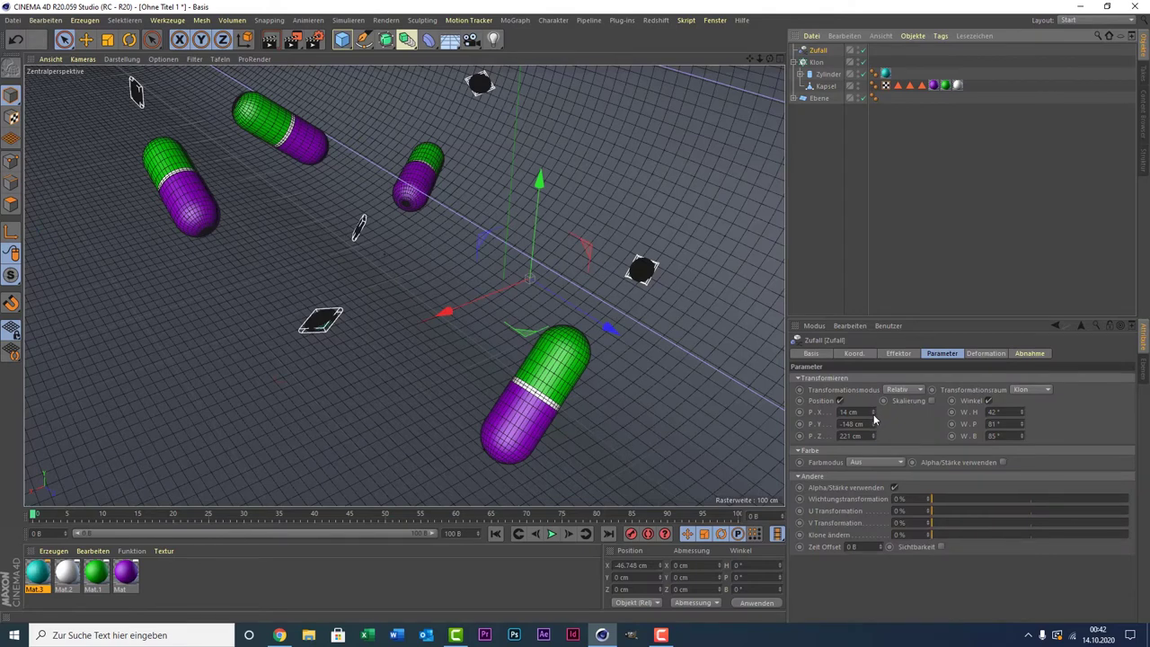
left_click_drag(873, 420, 873, 414)
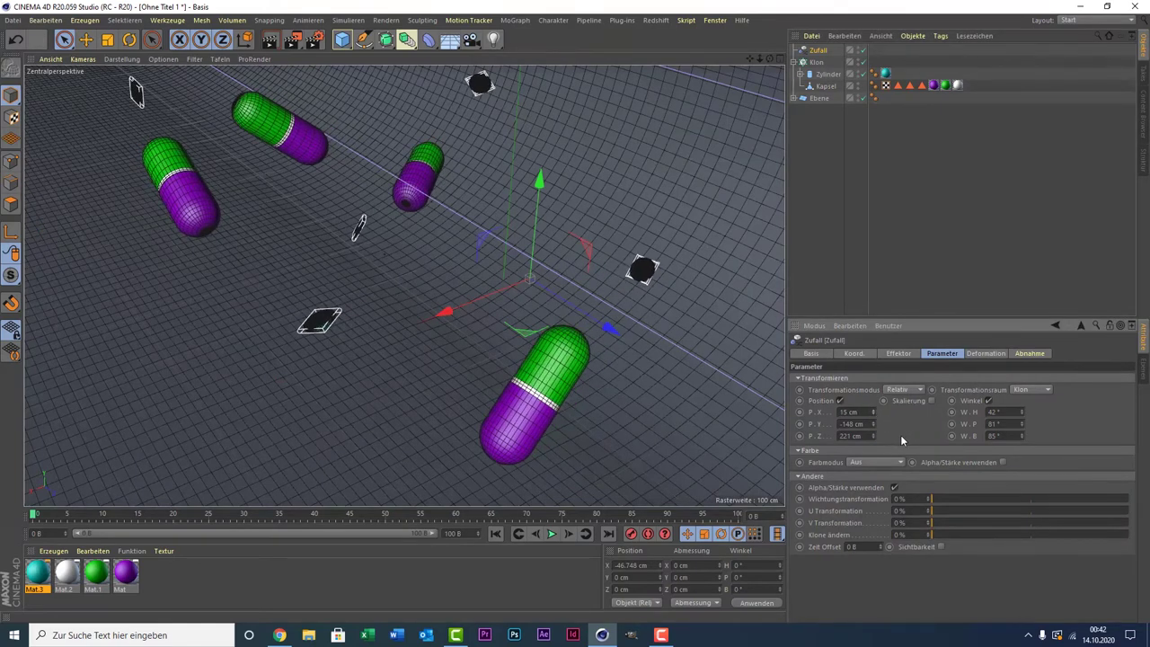
left_click_drag(873, 436, 873, 476)
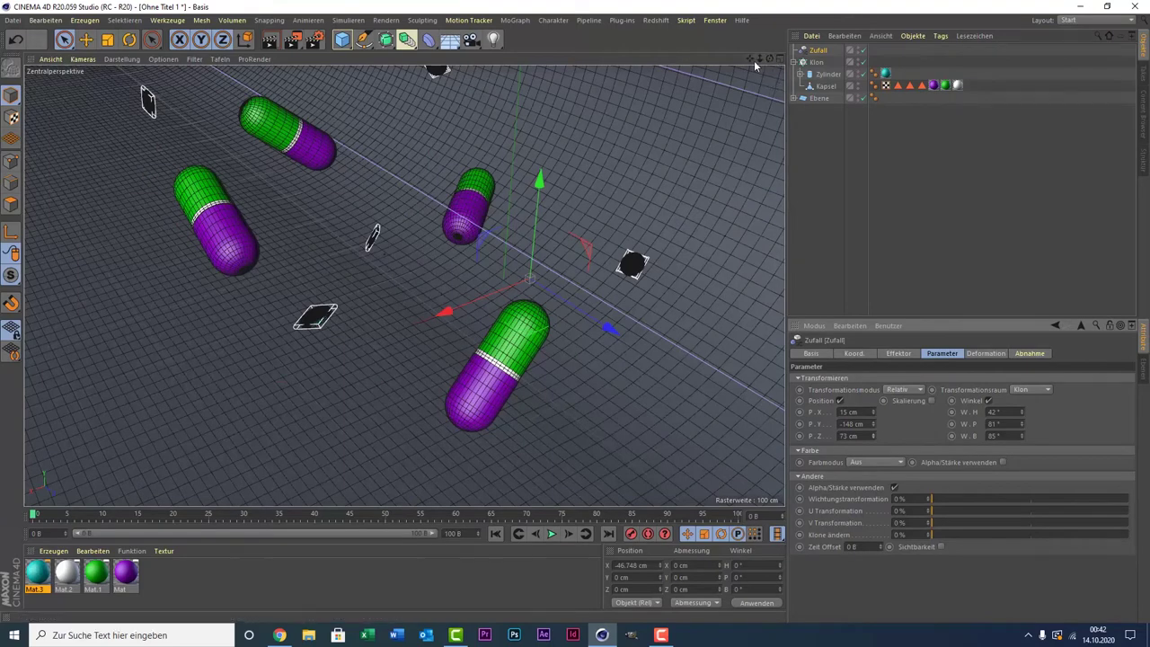
left_click_drag(754, 60, 661, 151)
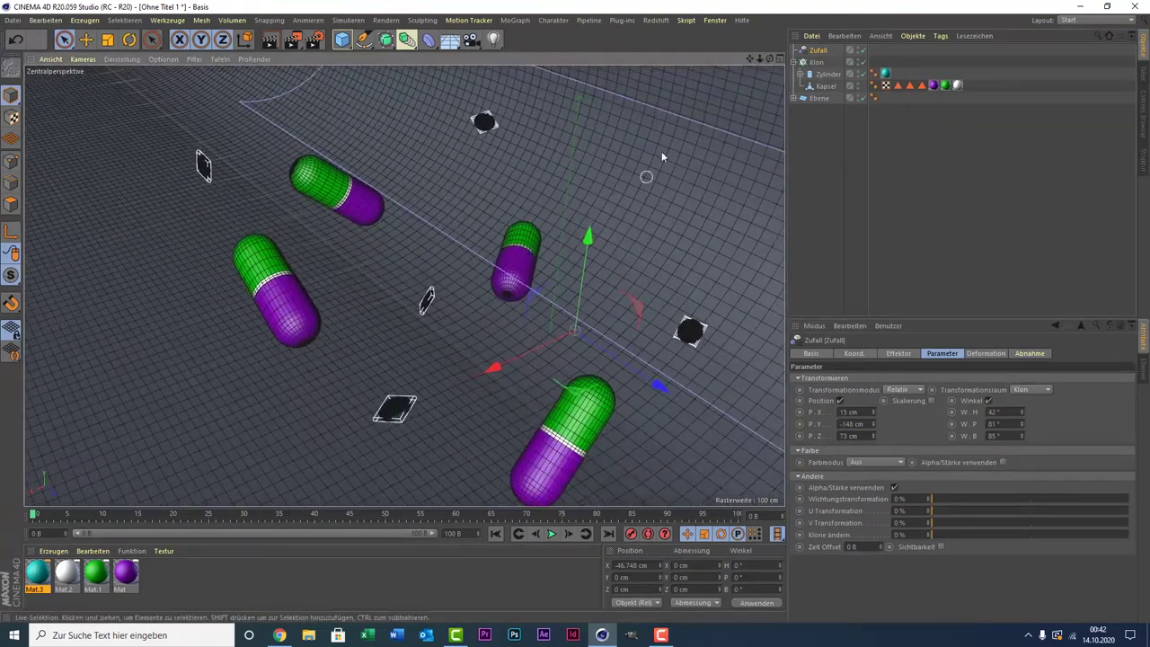
left_click_drag(748, 56, 577, 51)
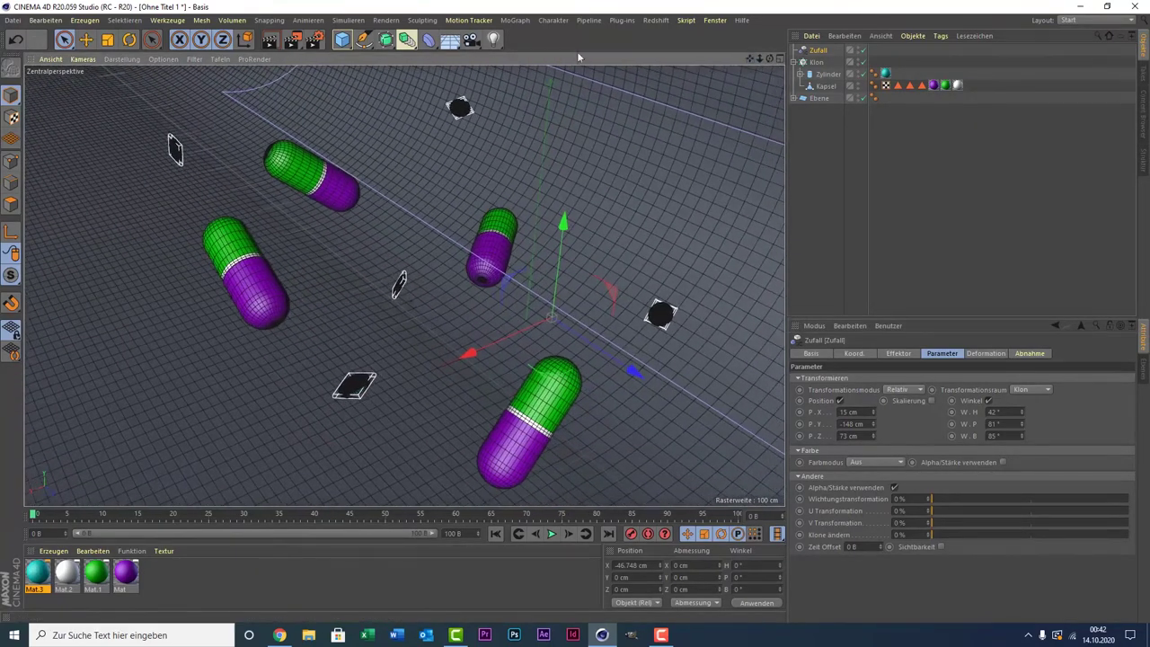
left_click(271, 40)
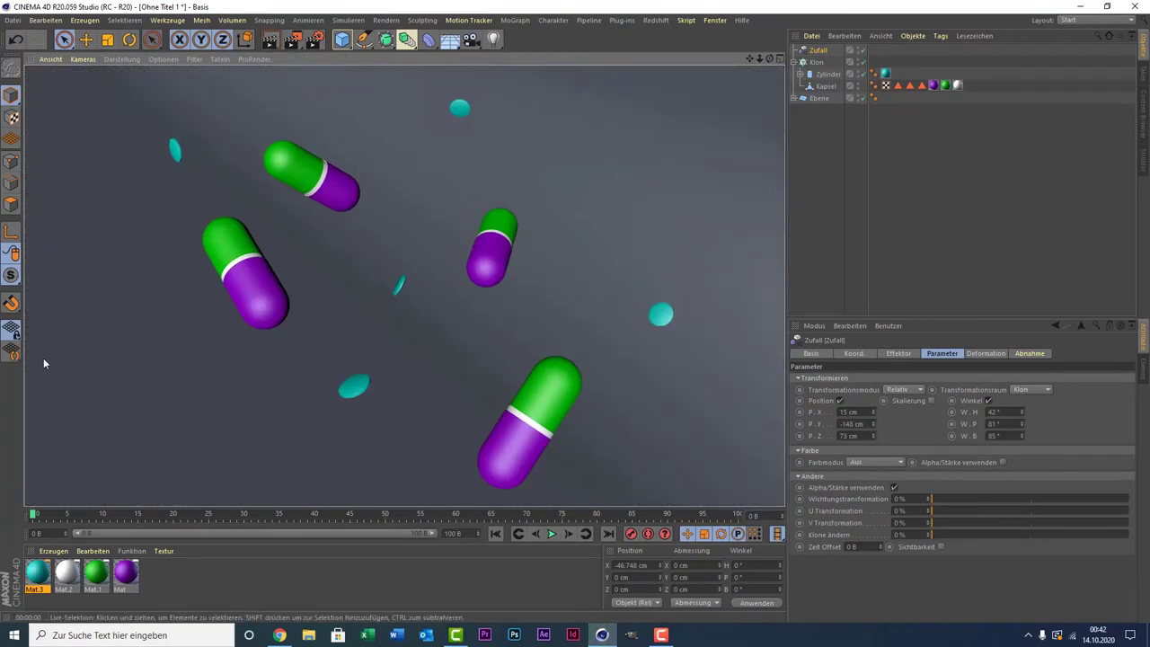
left_click(170, 311)
Step: Slide Ebene along X and apply a new Mat.4 material with colour brightness V at 100%
left_click_drag(443, 373, 493, 353)
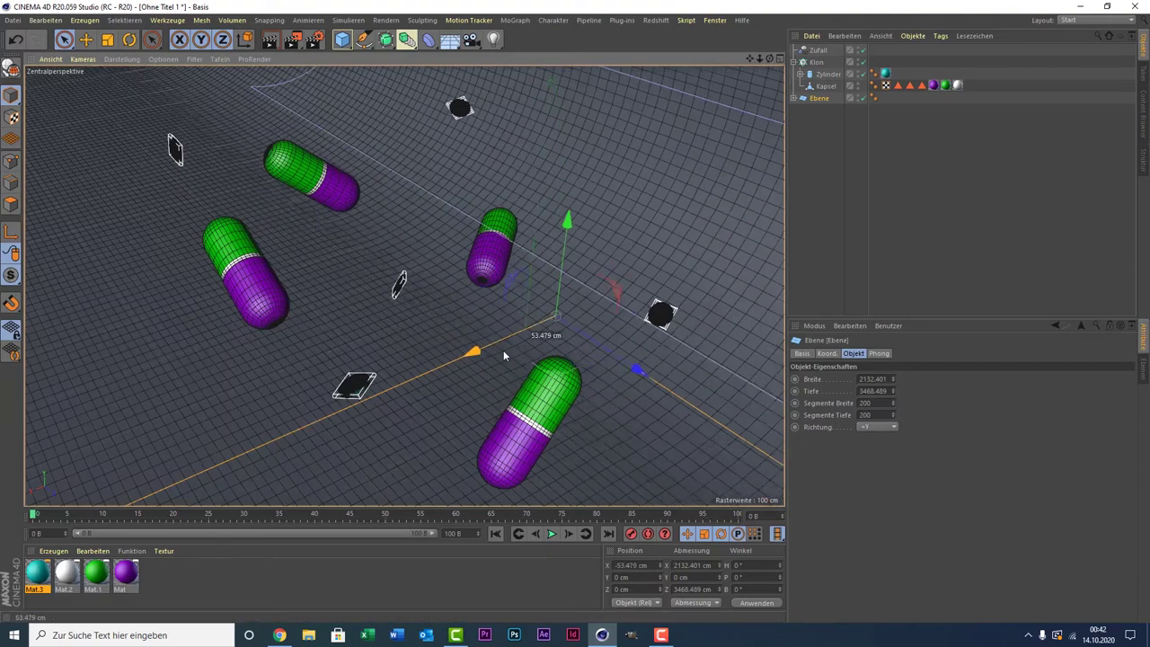
double_click(170, 578)
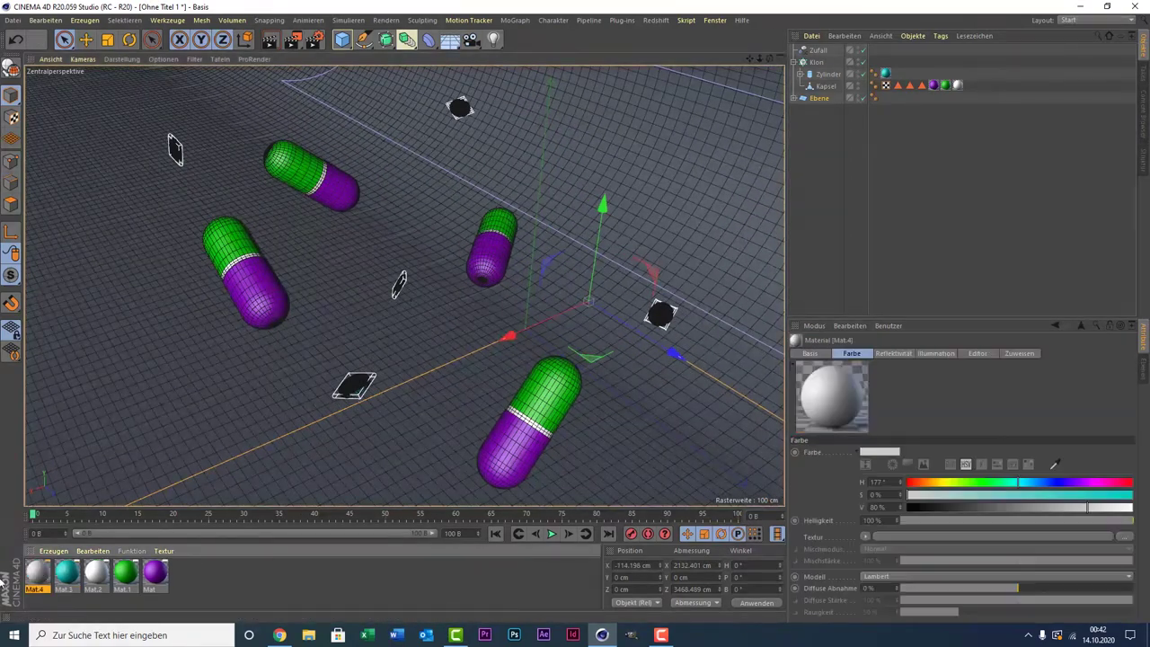
left_click_drag(39, 578, 135, 355)
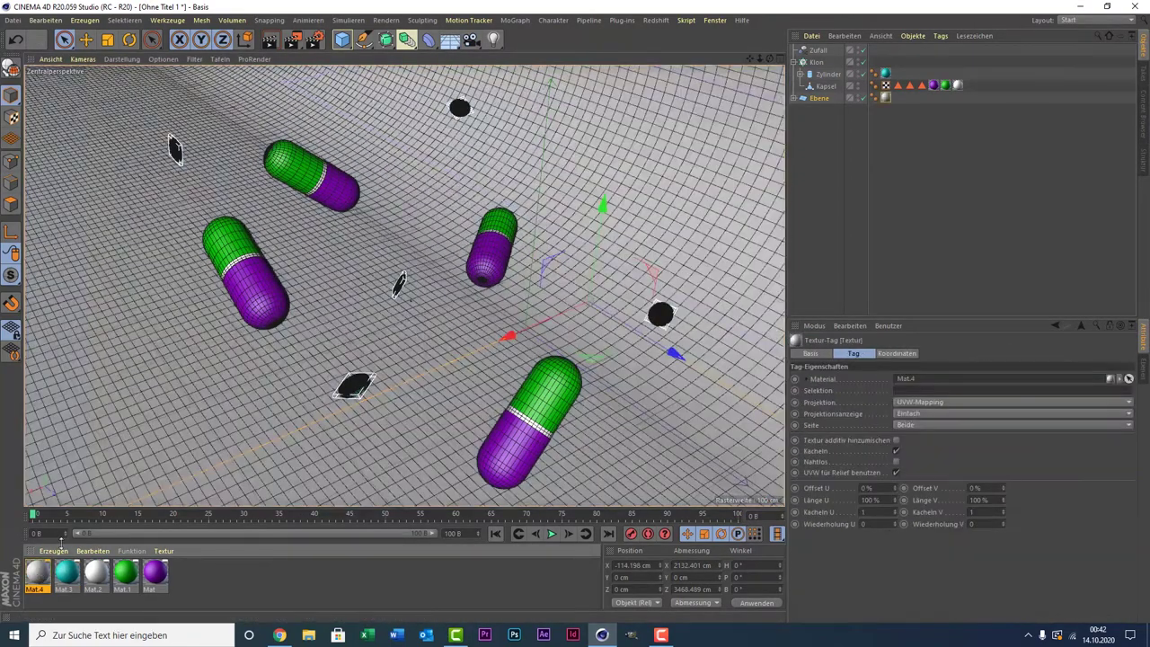
left_click(41, 574)
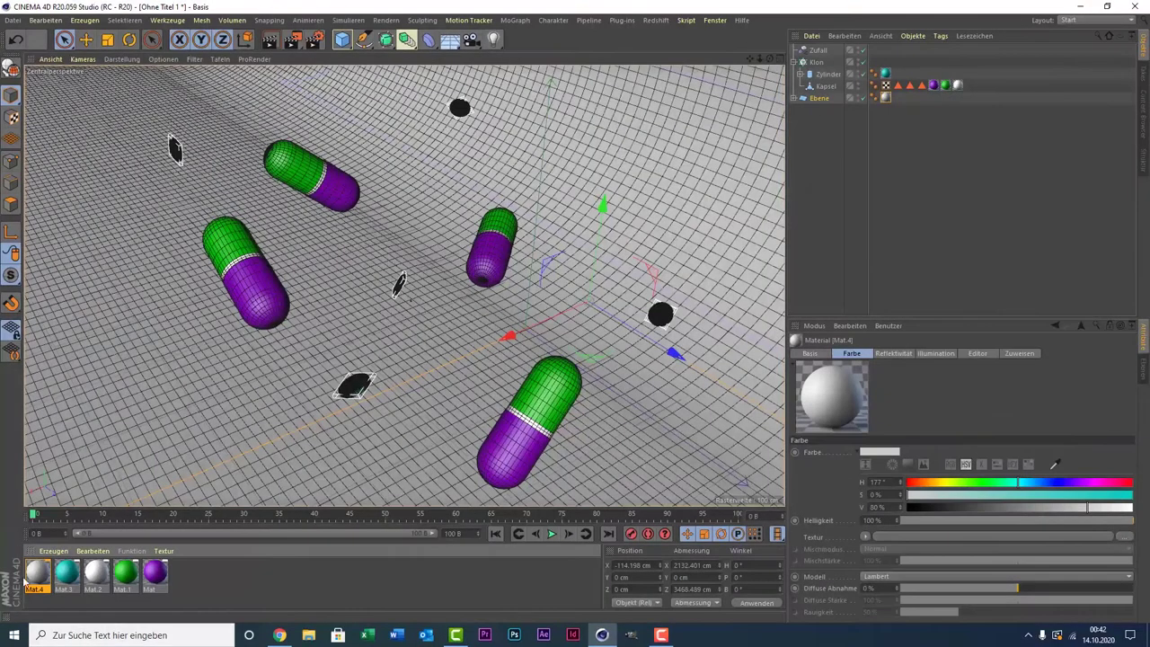
double_click(39, 572)
left_click(203, 207)
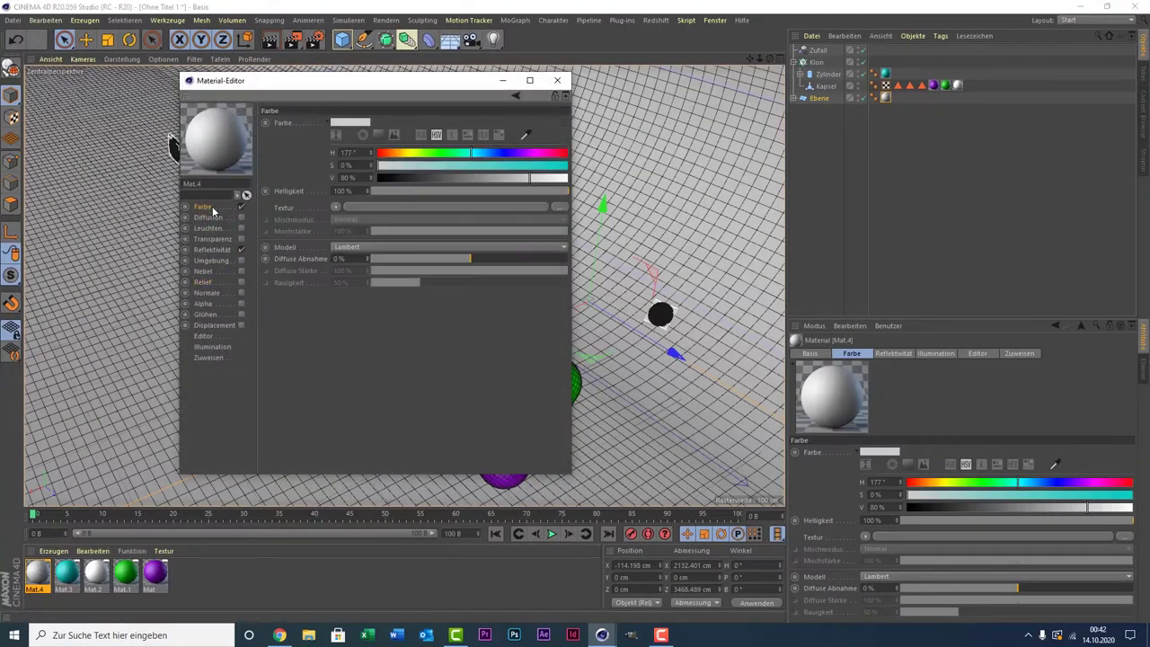
left_click_drag(409, 177, 571, 177)
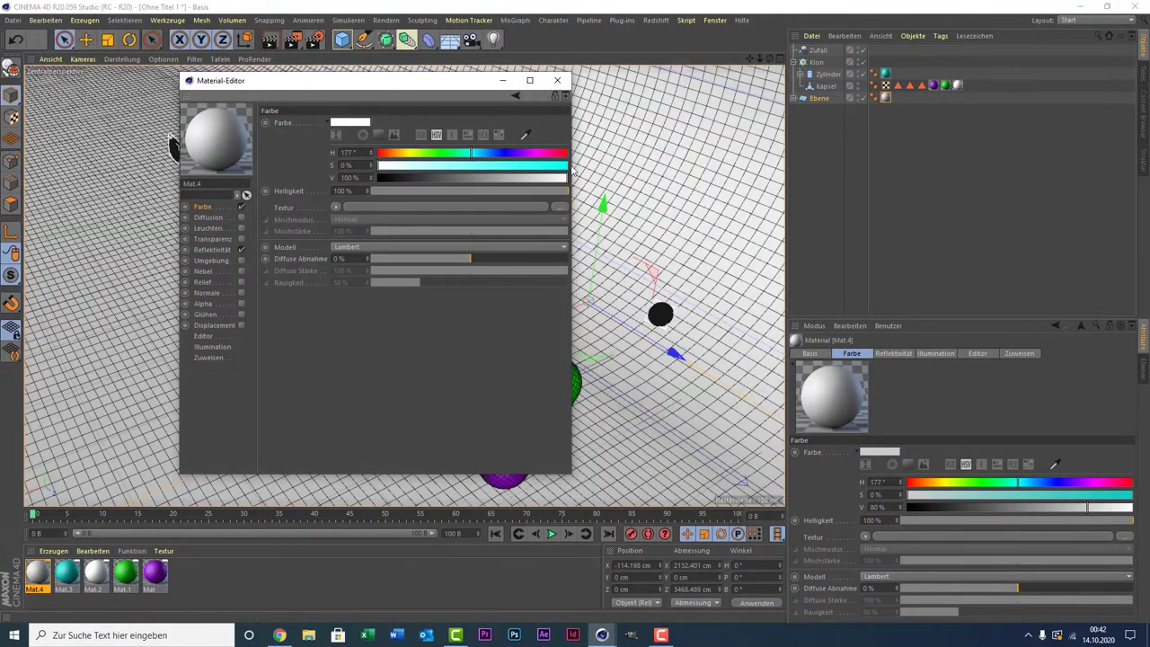
left_click(559, 81)
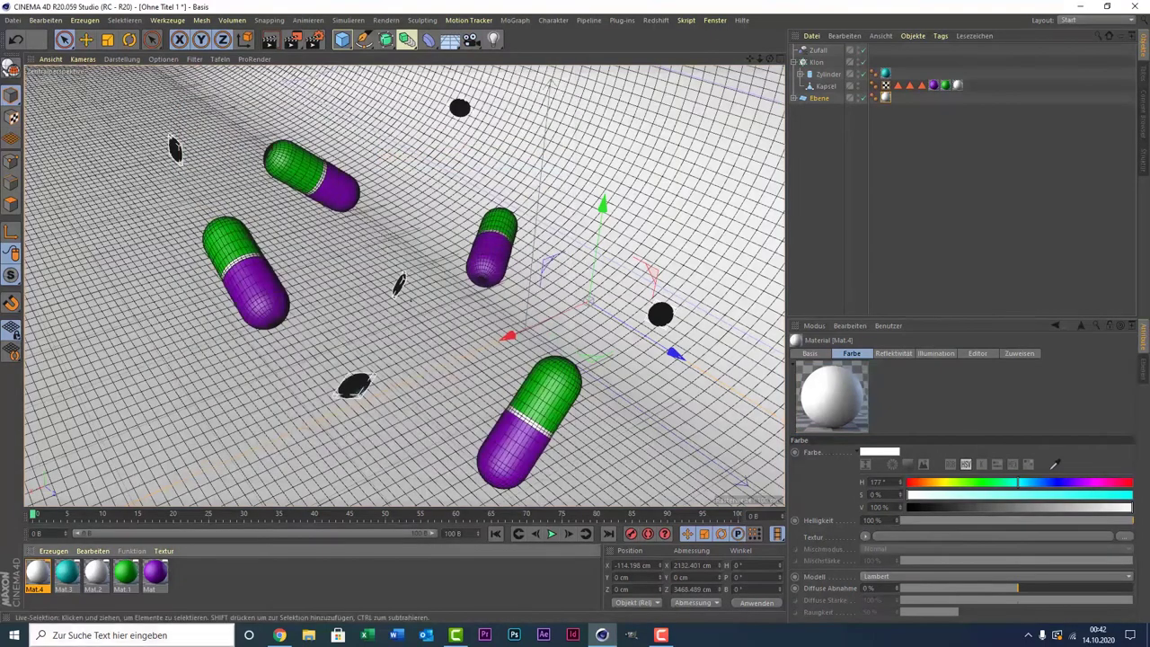
Step: Add a GGX reflectance layer to the purple Mat material and set its Fresnel to Leiter
double_click(153, 578)
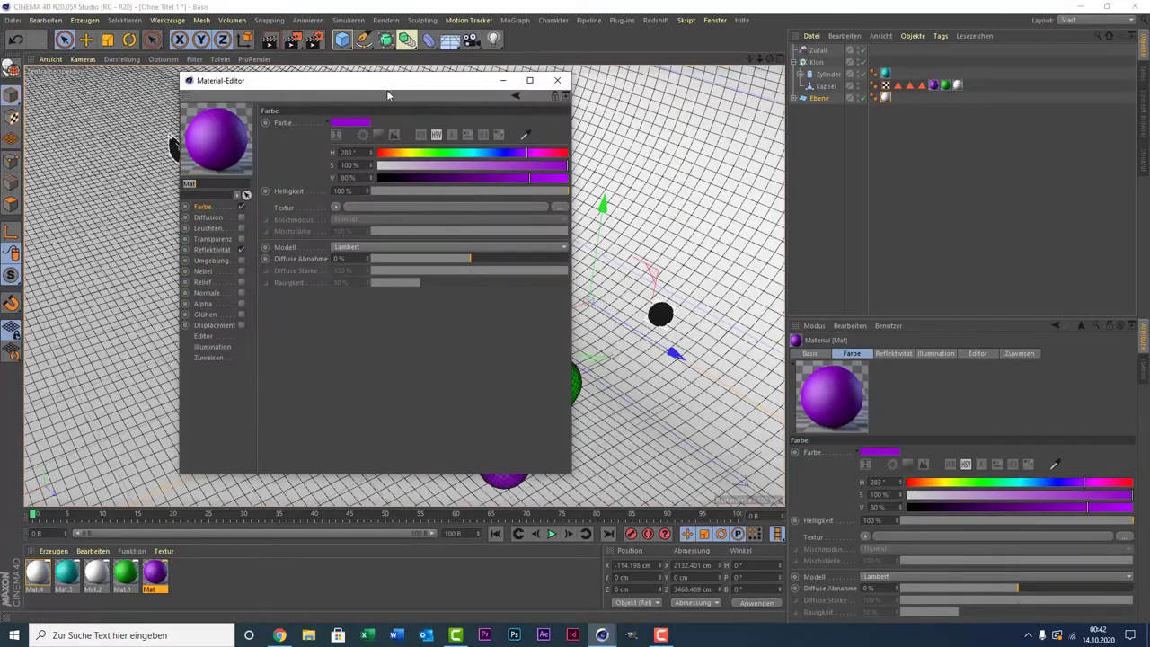
left_click_drag(386, 90, 838, 79)
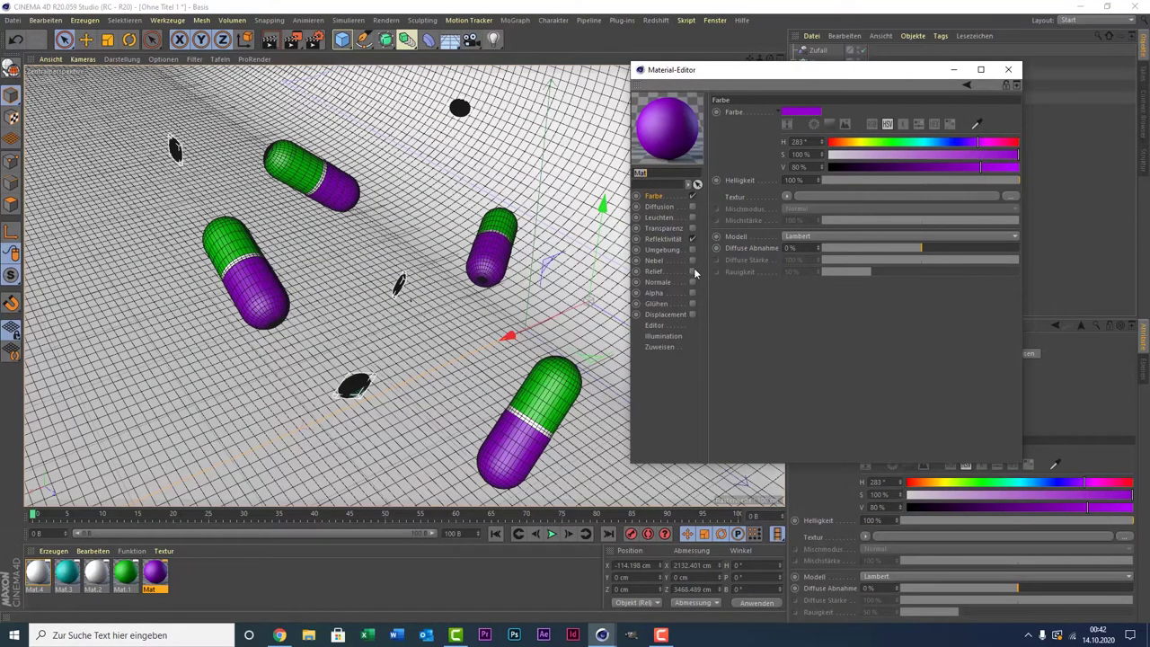
left_click(666, 239)
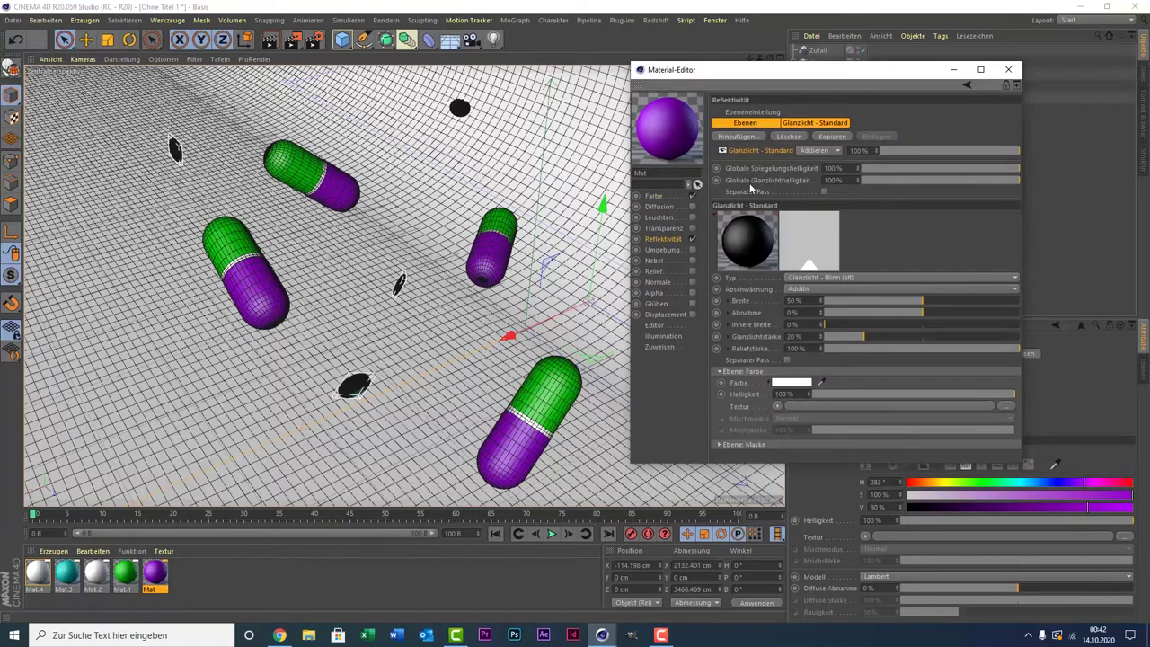
left_click(742, 136)
left_click(790, 151)
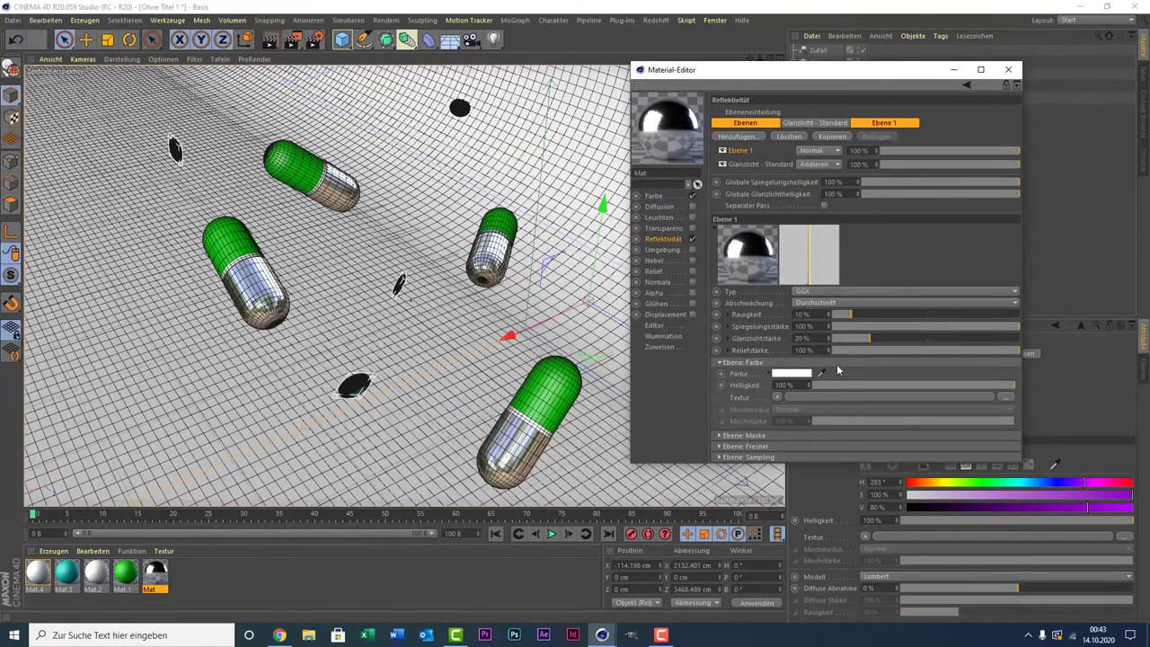
left_click(718, 447)
scroll(753, 435, "down", 2)
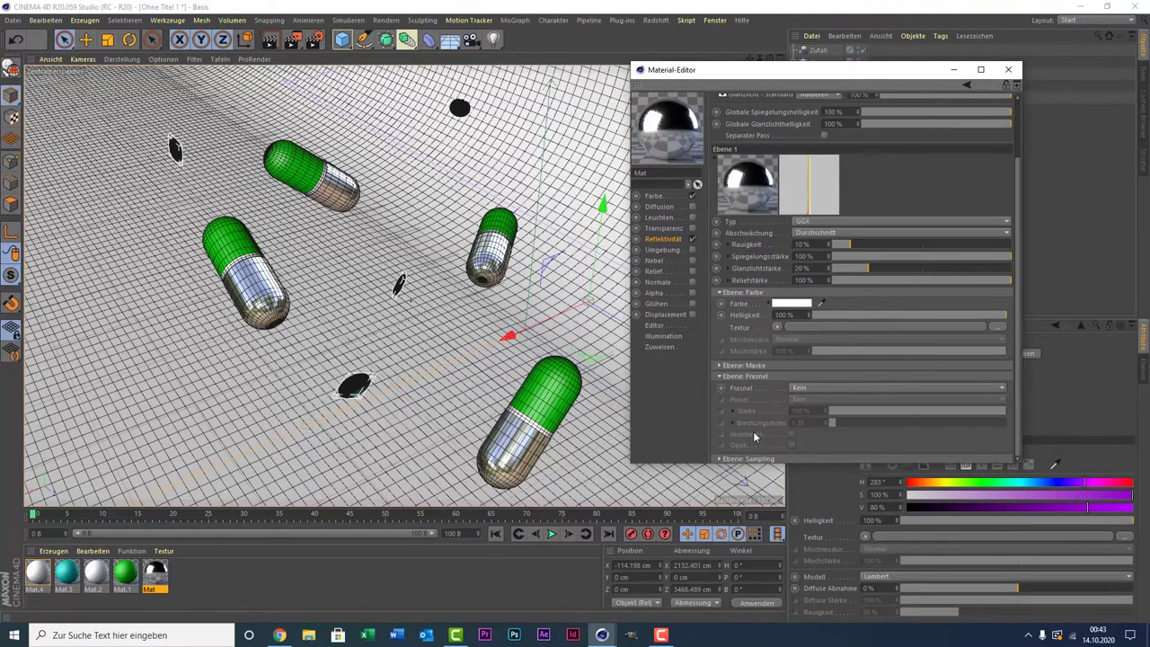
left_click(825, 387)
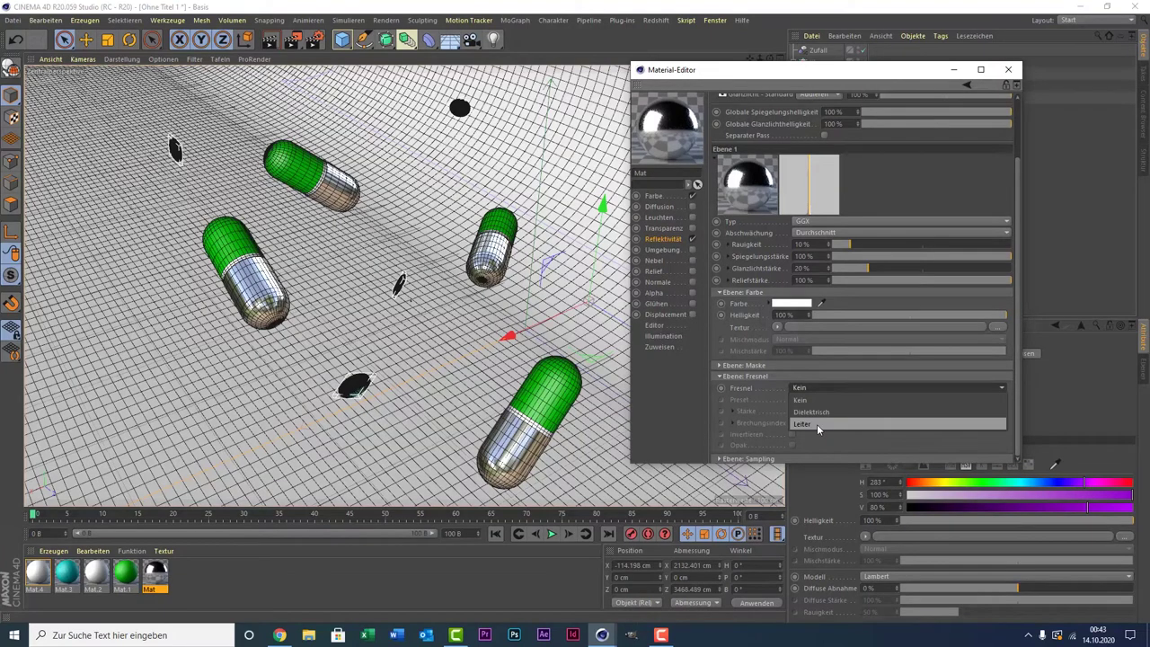
left_click(817, 424)
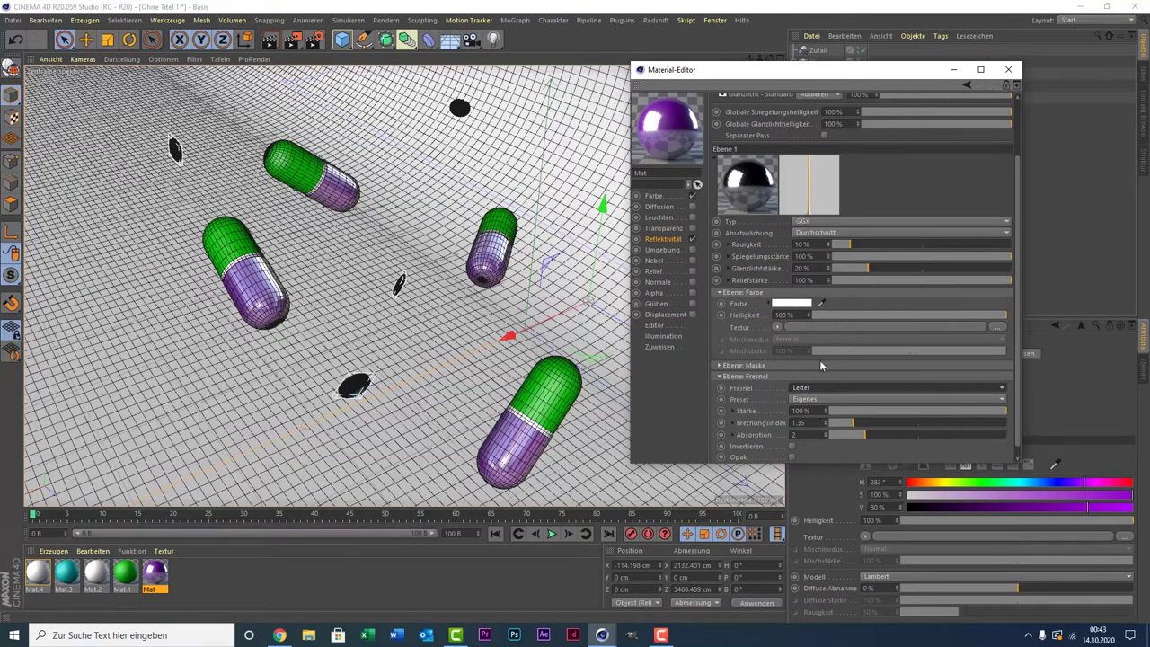
scroll(765, 323, "up", 2)
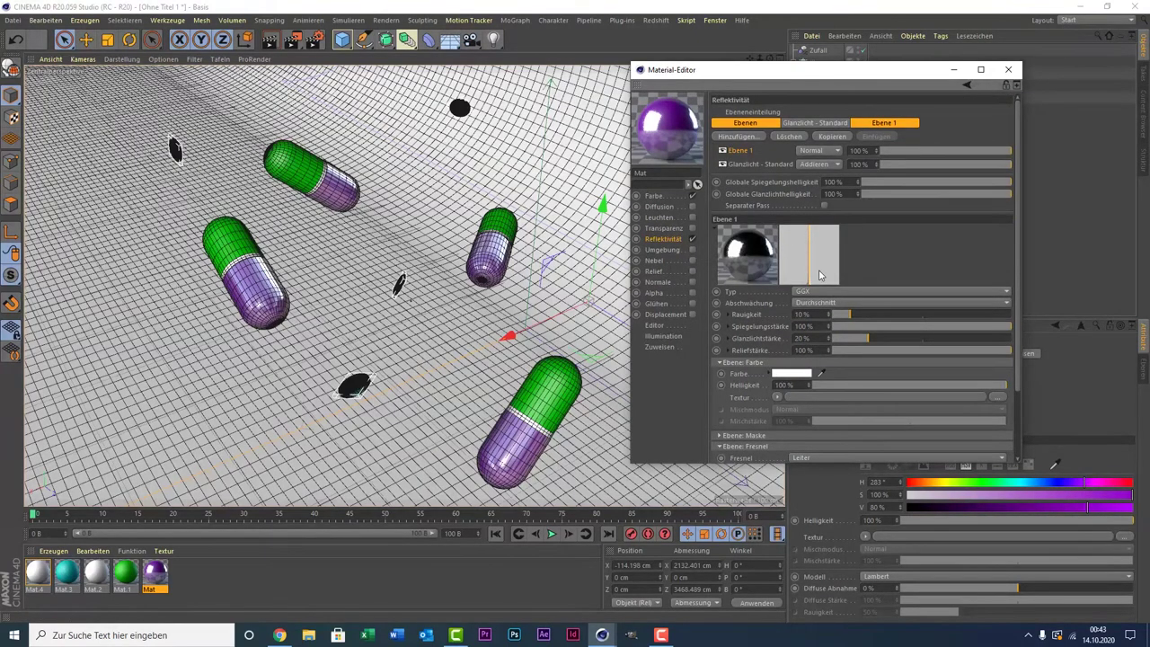
scroll(819, 275, "down", 2)
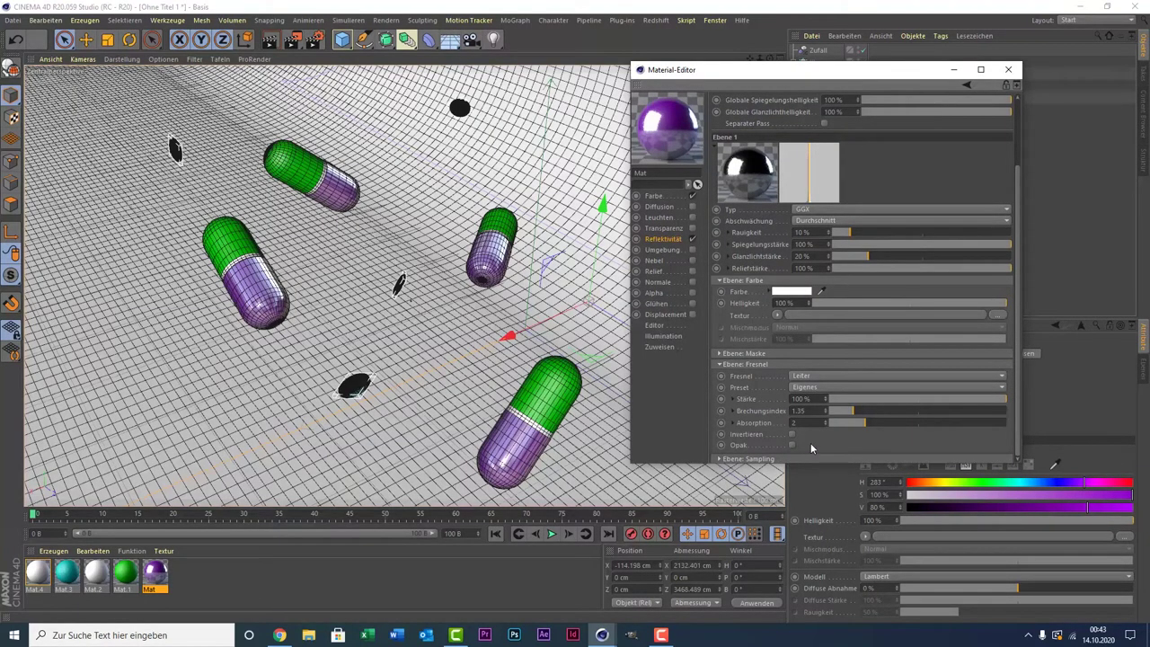
Step: Set the purple Mat Fresnel preset to Rhodium with Invertieren and Opak checked, then close the editor
left_click(810, 392)
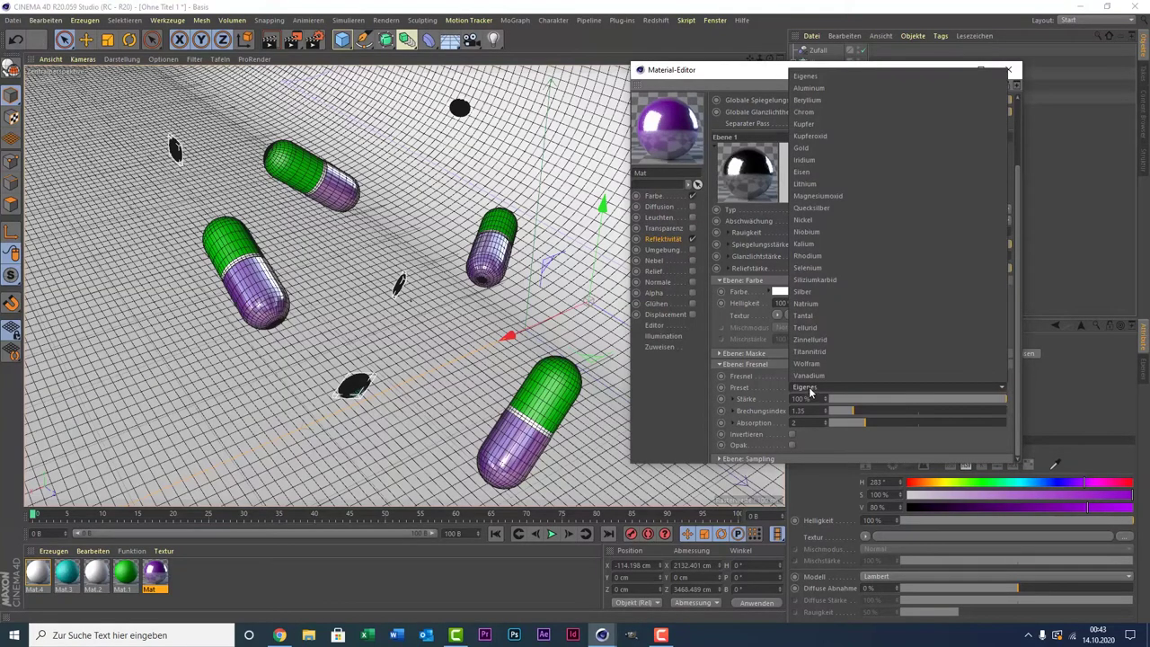
left_click(815, 258)
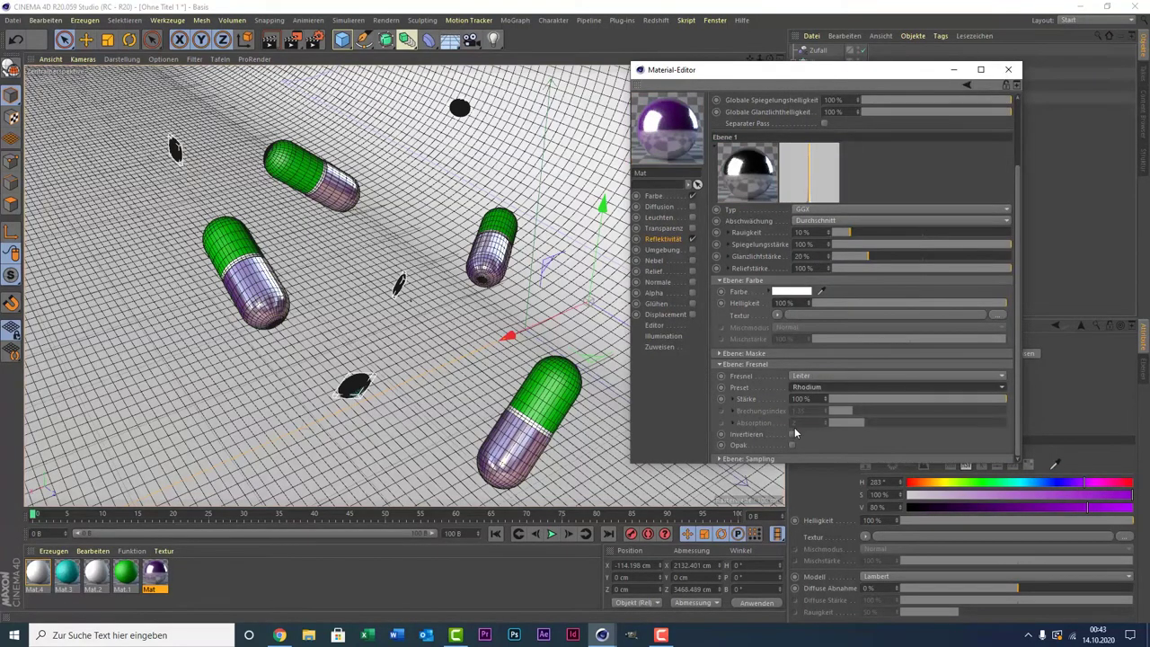
left_click(792, 435)
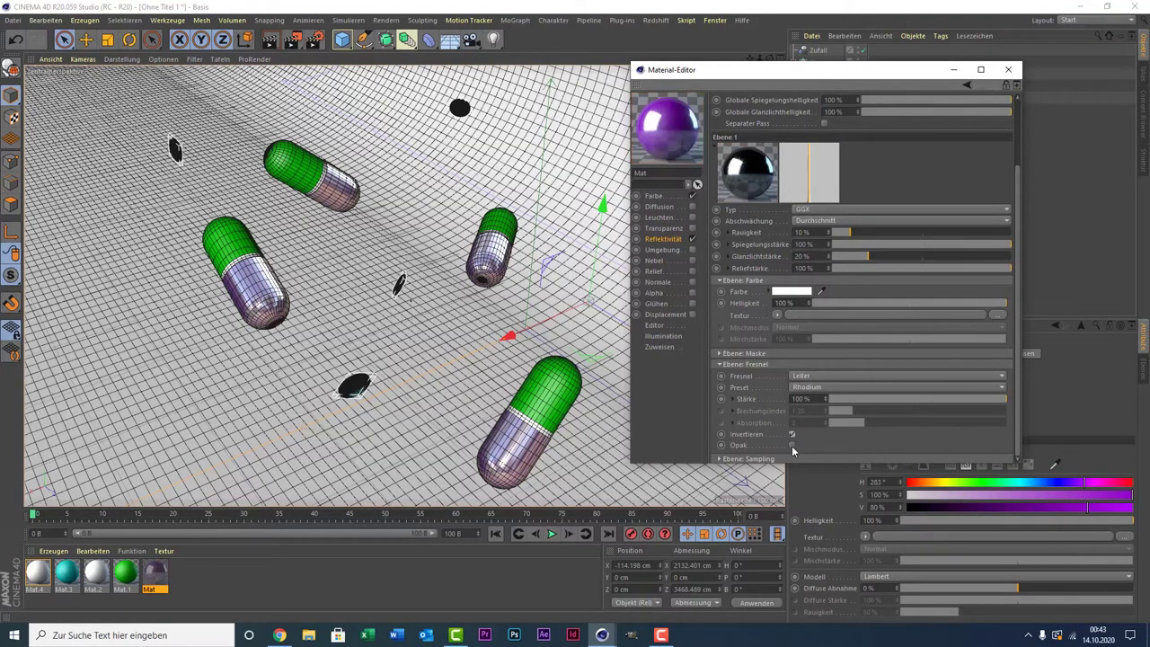
left_click(791, 447)
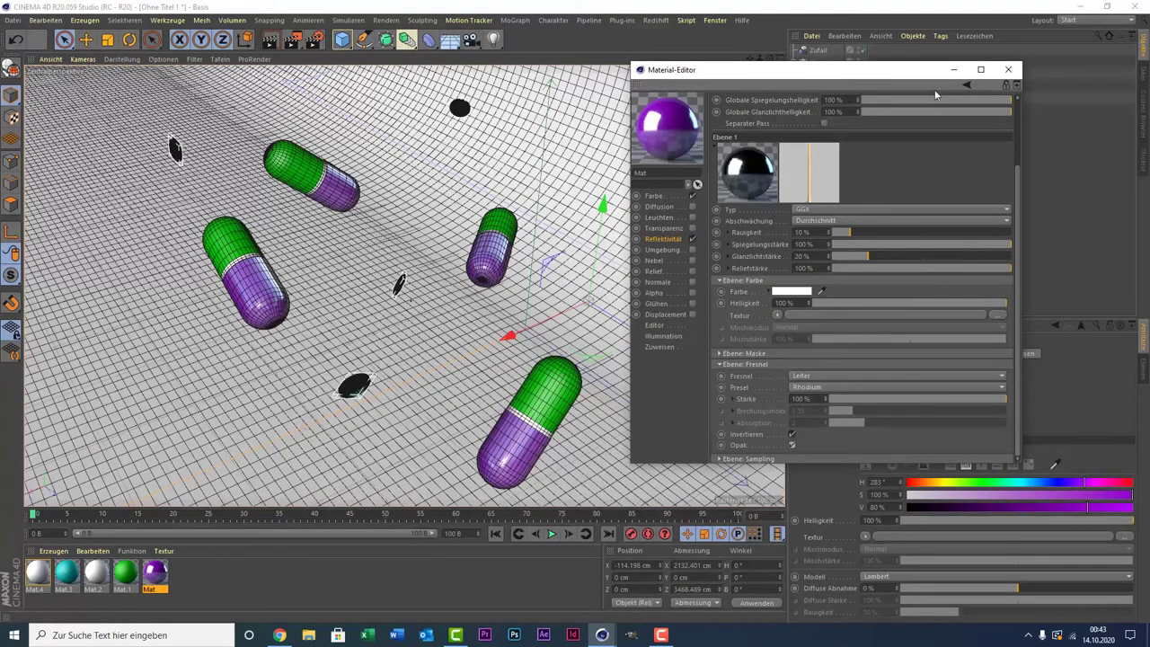
left_click(1009, 71)
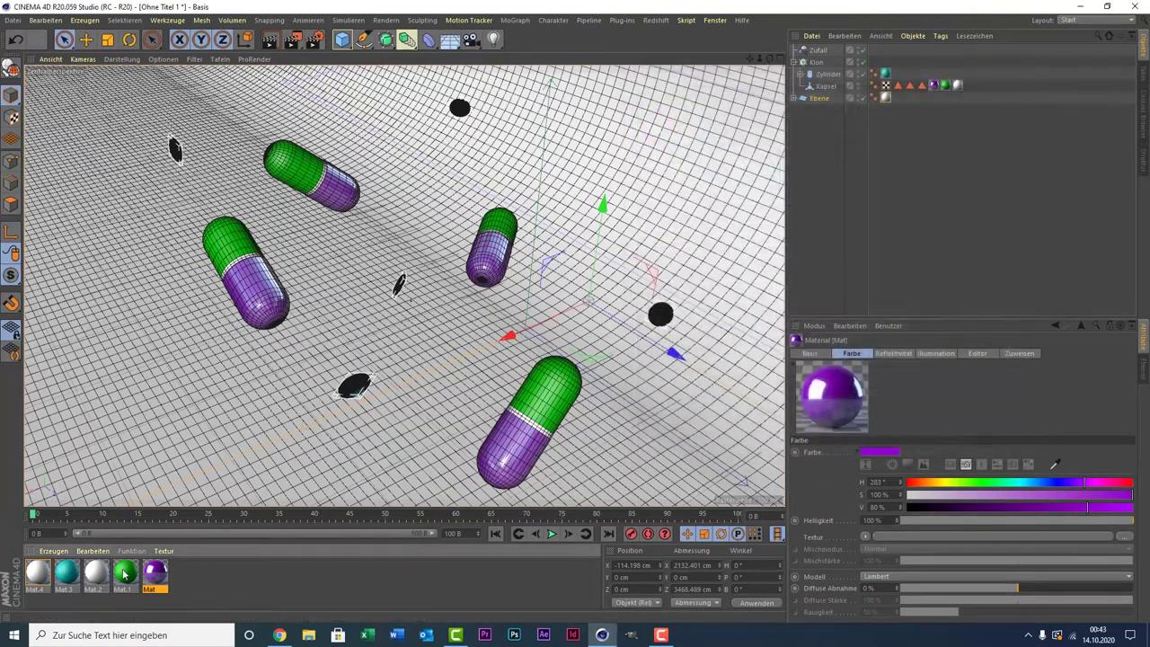
Step: Open the green Mat.1 material and add a GGX reflection layer
double_click(125, 572)
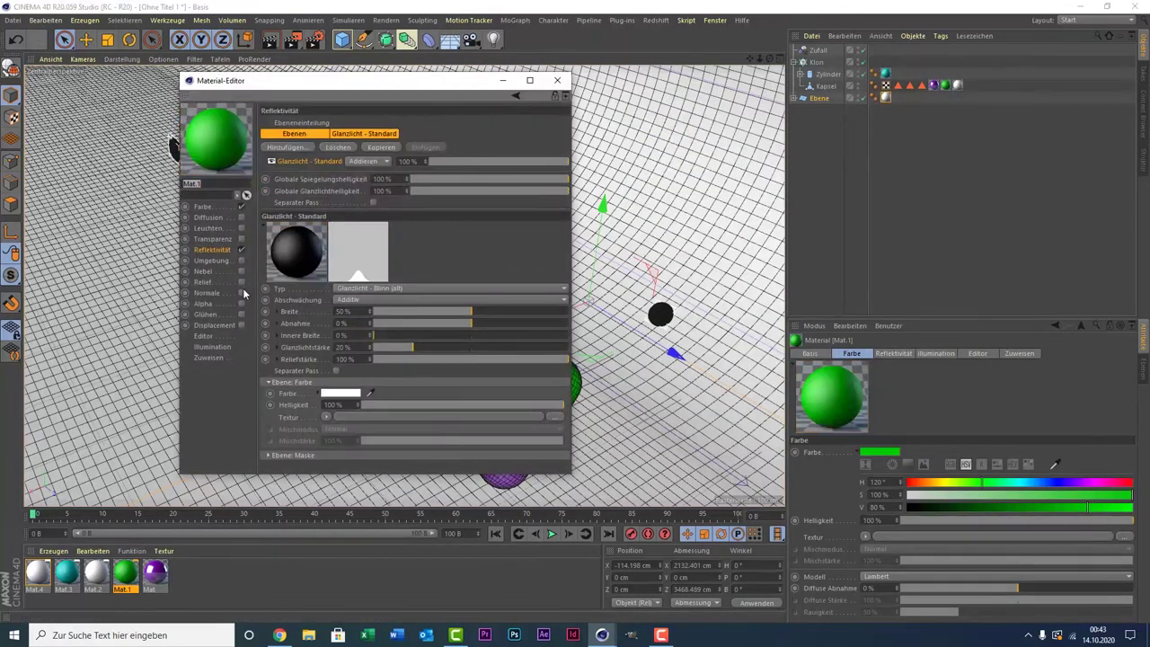
left_click(282, 148)
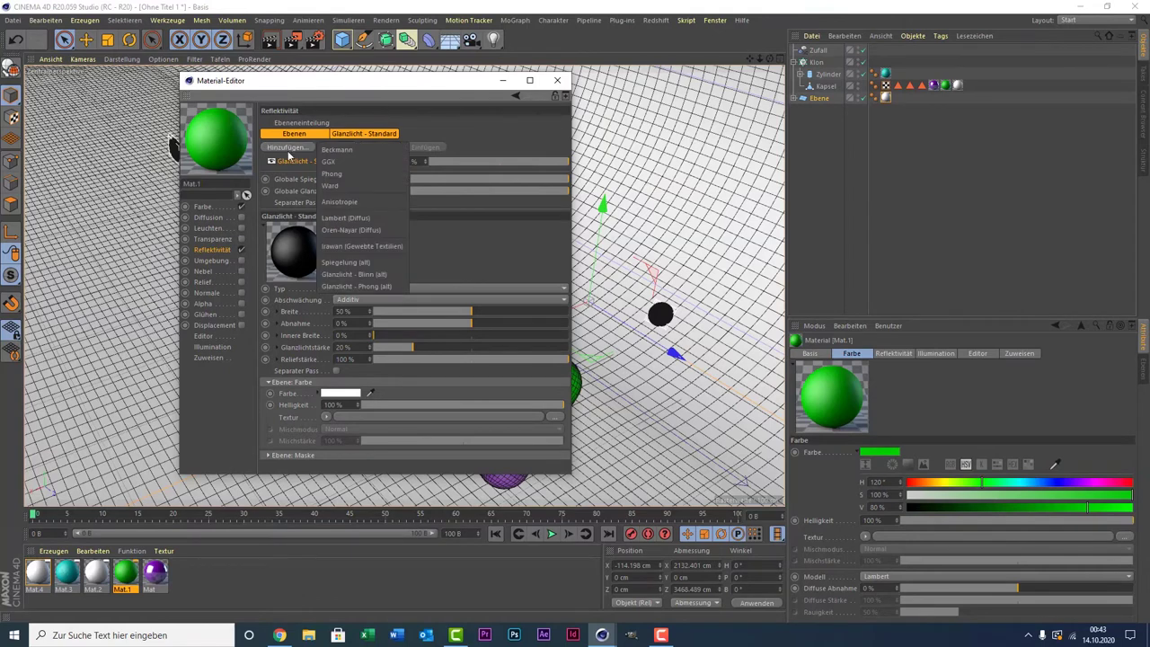
left_click(355, 162)
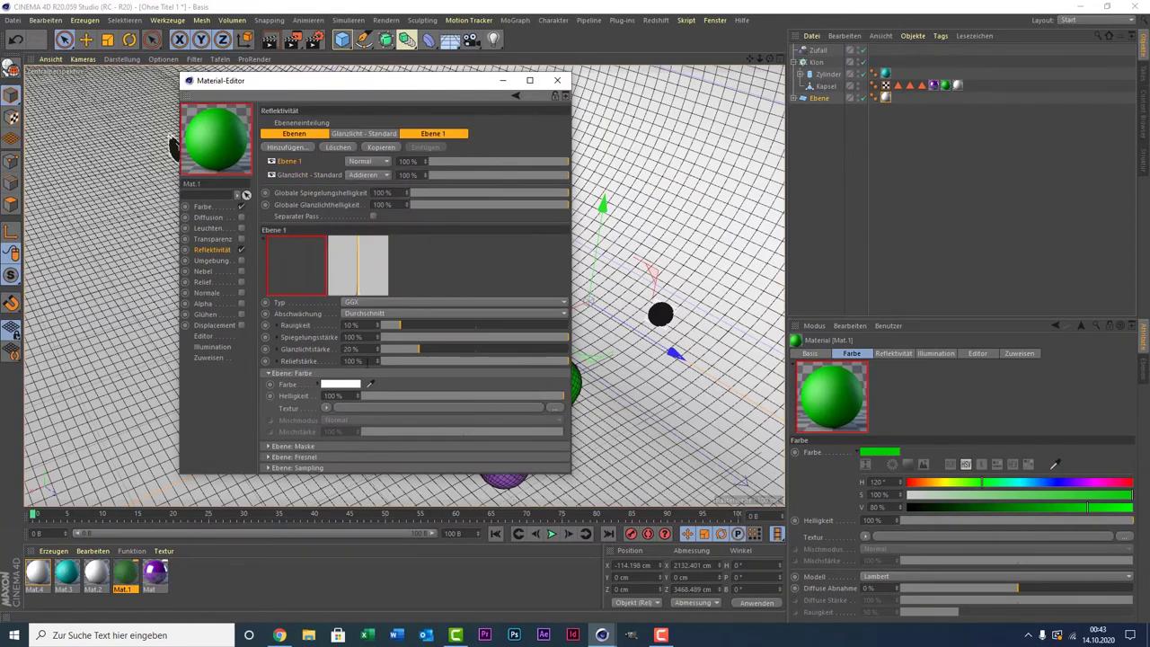
Step: Set the layer's Fresnel to Leiter with the Rhodium preset, inverted, and close the editor
left_click(294, 457)
left_click(367, 399)
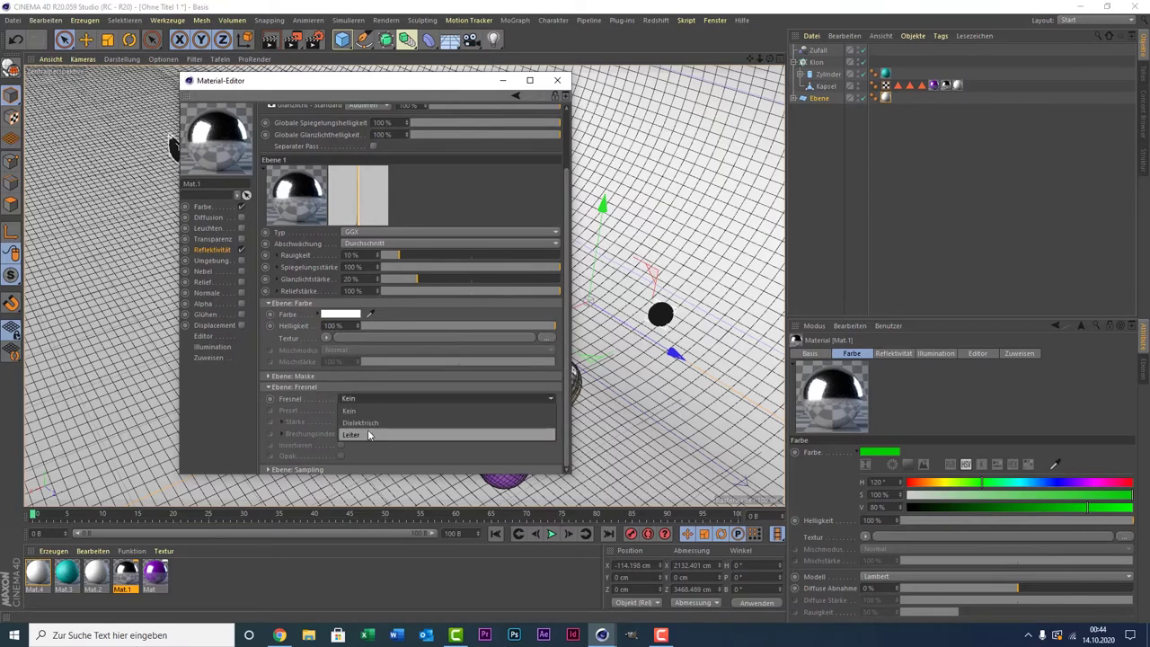
left_click(370, 428)
left_click(371, 411)
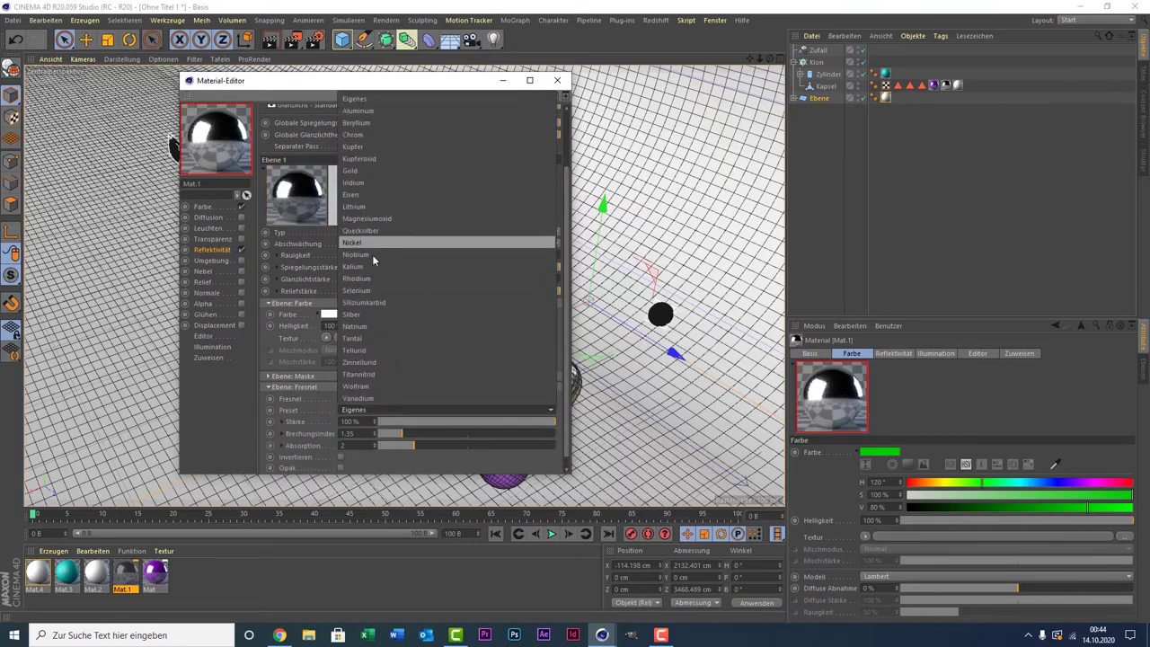
left_click(365, 279)
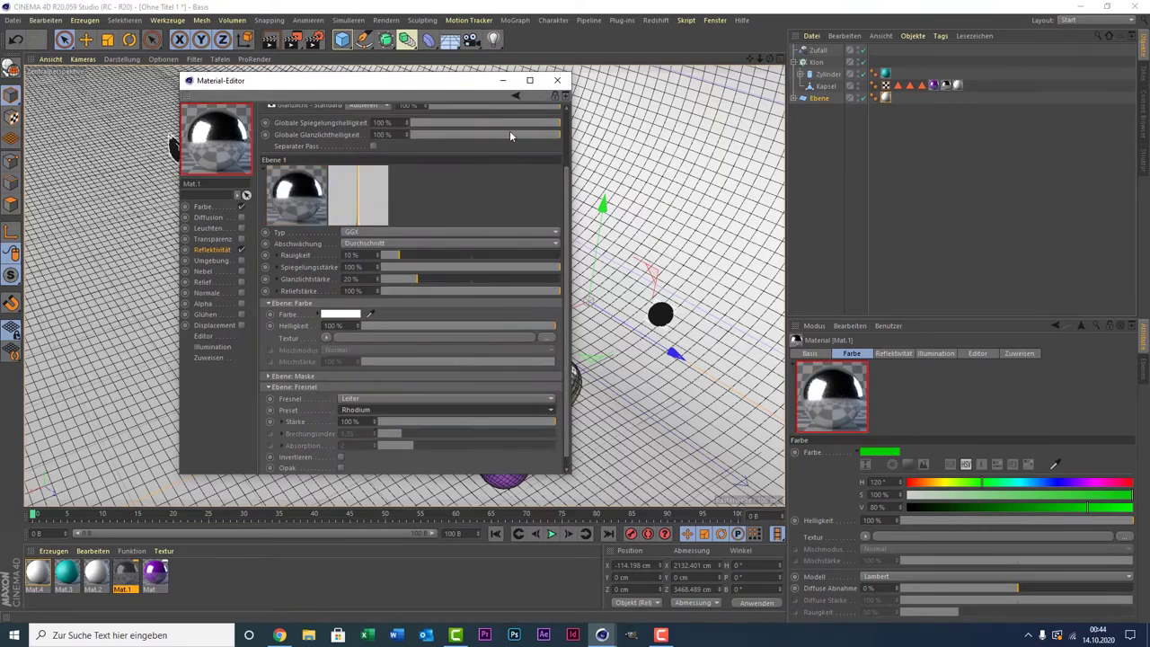
left_click(341, 458)
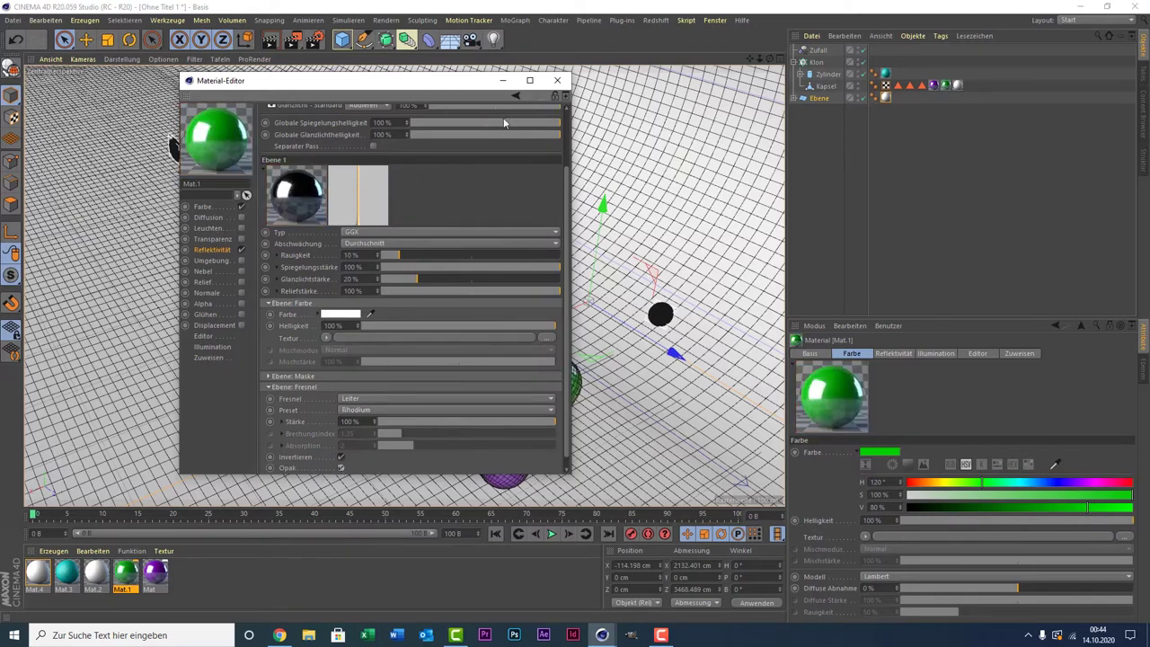
left_click(557, 82)
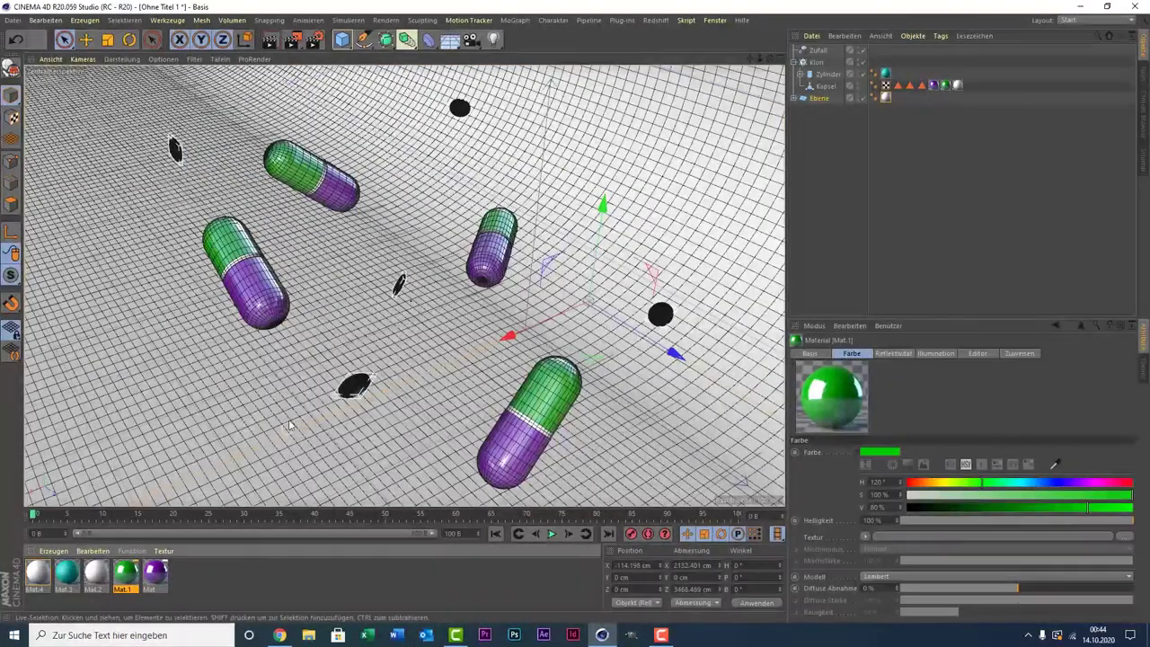
Step: Add Ambient Occlusion and Global Illumination effects in Rendervoreinstellungen
left_click_drag(749, 67, 582, 60)
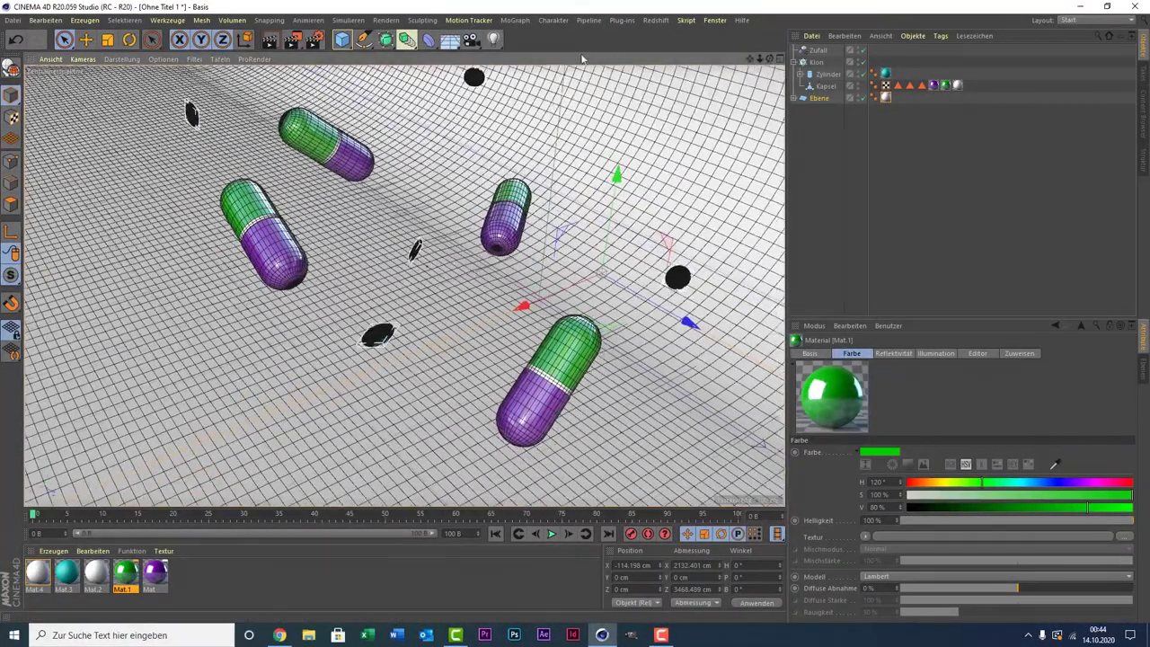
left_click(313, 40)
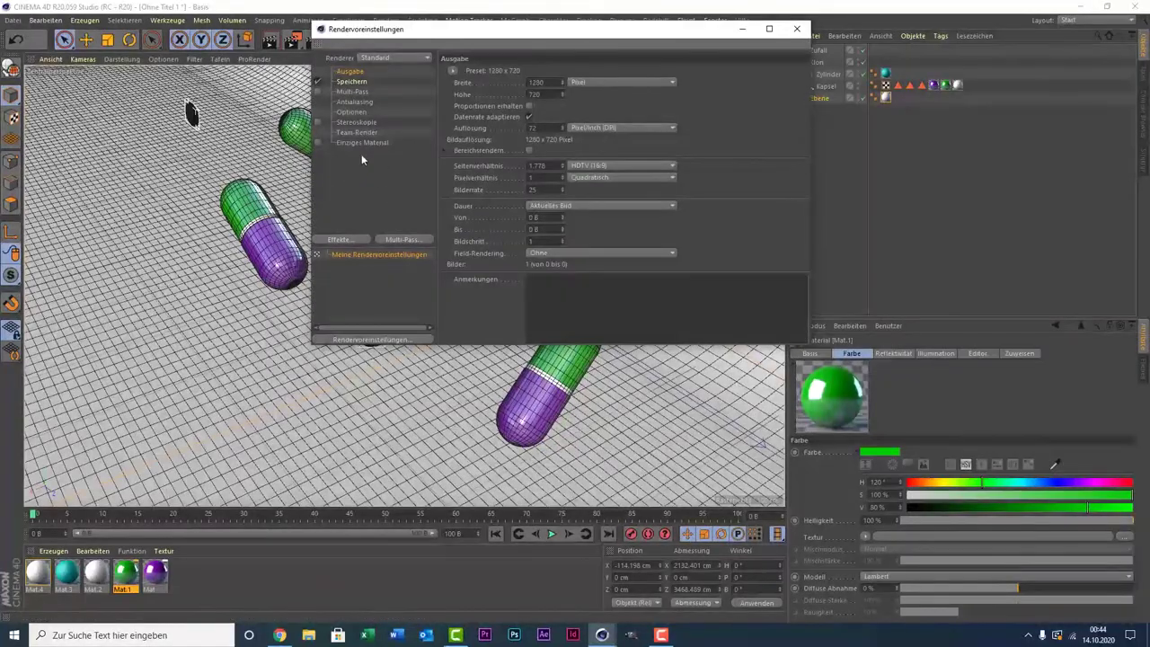
left_click(335, 240)
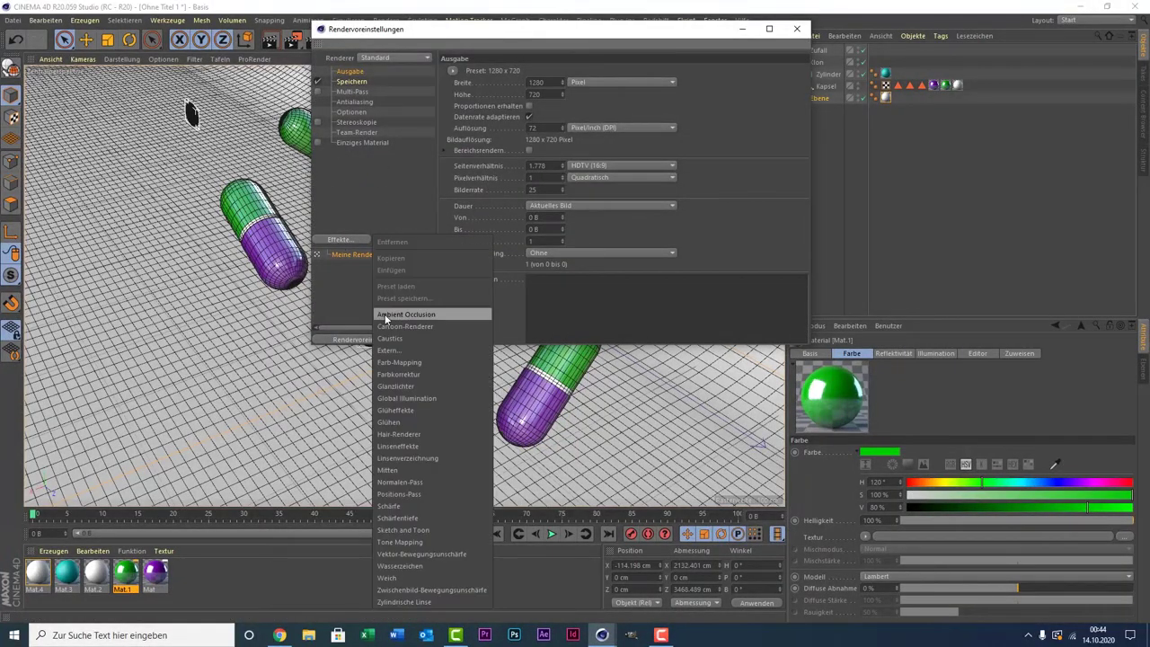
left_click(423, 316)
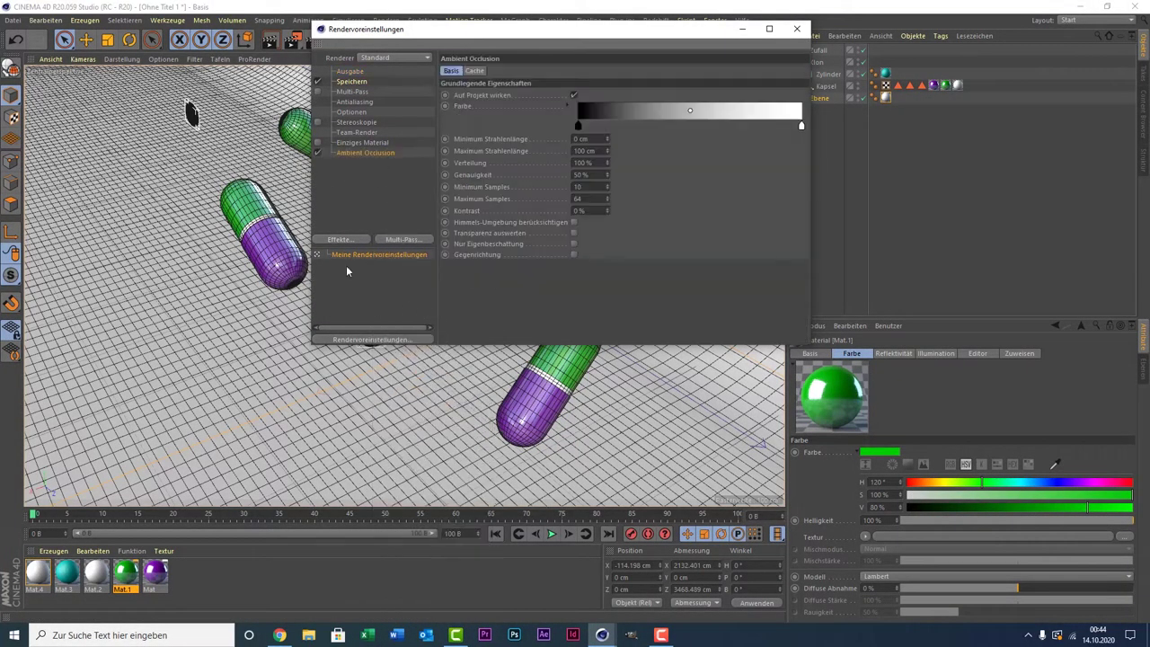
left_click(341, 241)
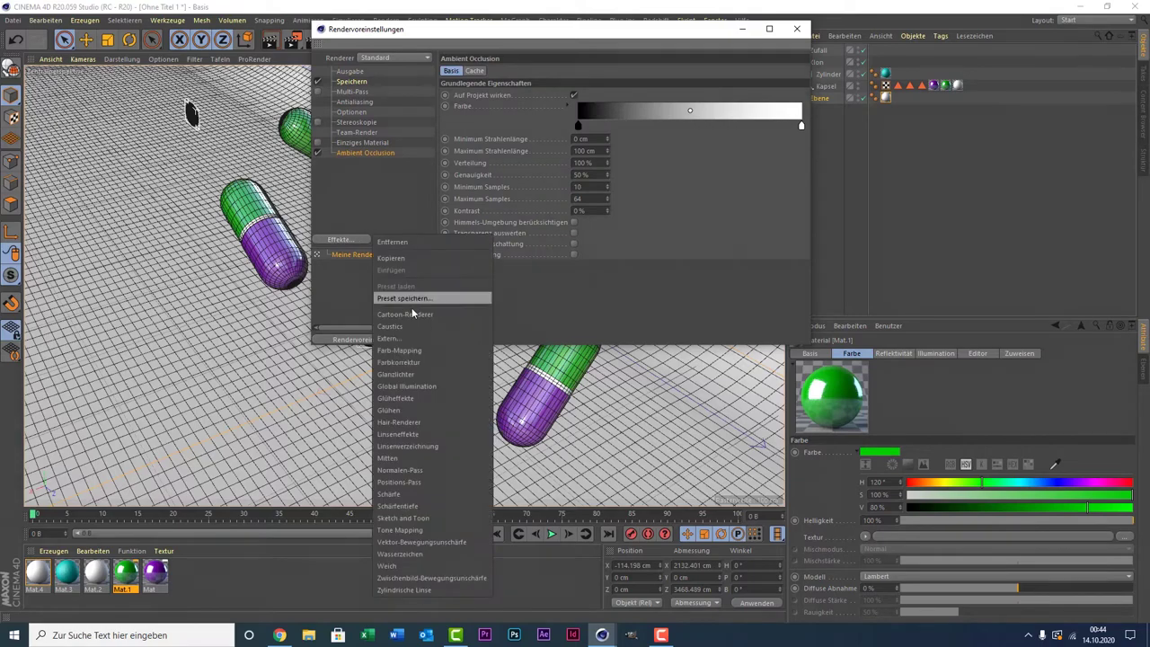
left_click(424, 389)
left_click(796, 28)
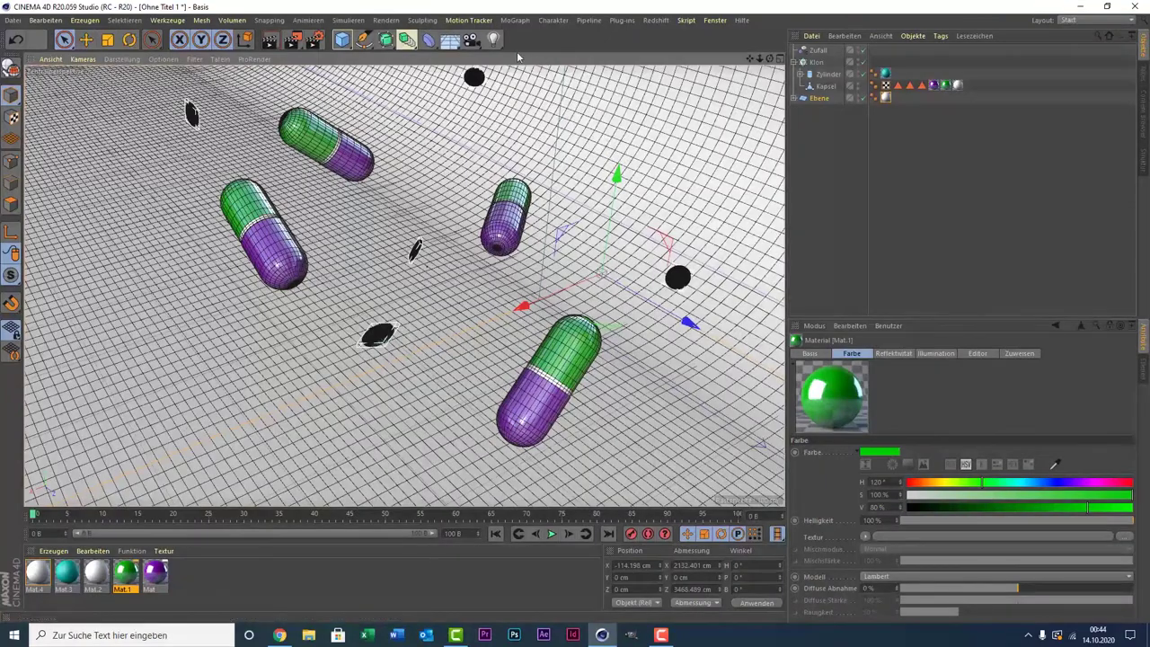
Step: Add a point light and move it to the left, high above the capsules
left_click(493, 38)
scroll(527, 142, "down", 3)
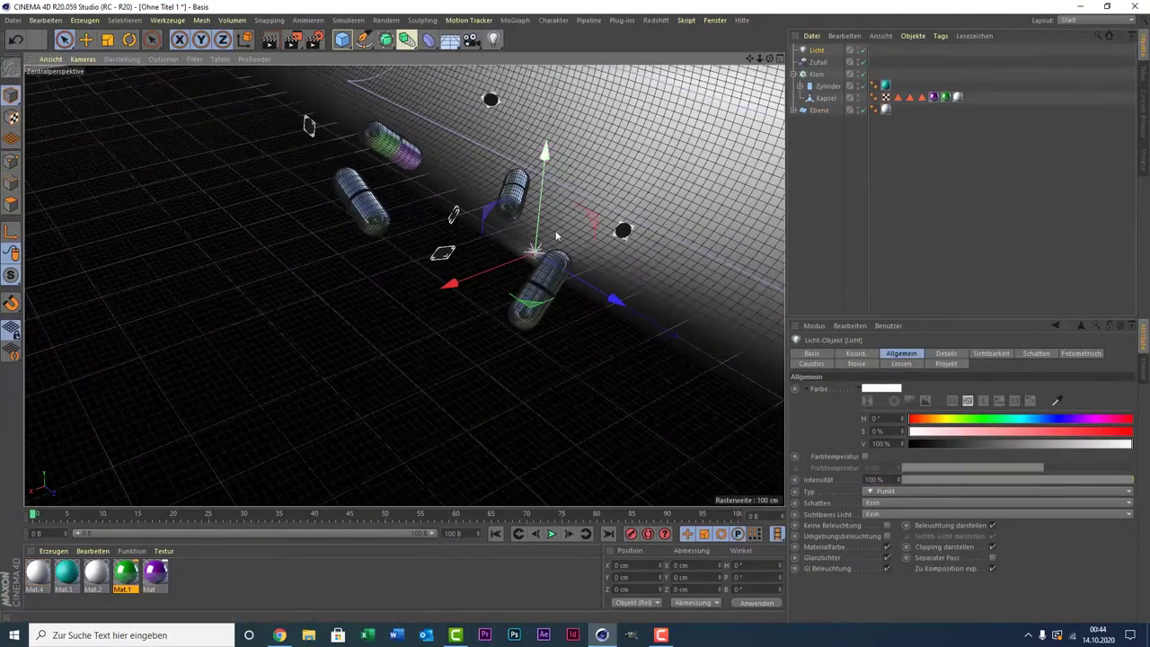
left_click_drag(539, 216, 133, 184)
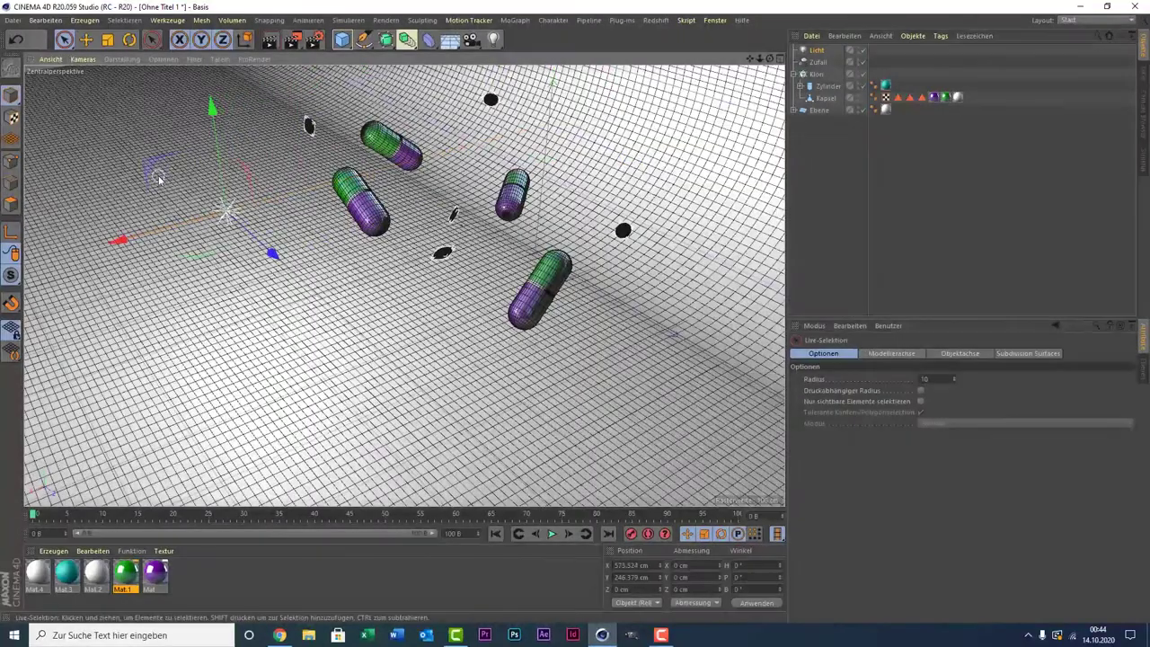
mouse_move(216, 171)
left_mouse_down()
mouse_move(211, 130)
mouse_move(244, 148)
mouse_move(414, 135)
left_mouse_up()
Step: Duplicate the light as Licht.1 and move it to a different depth, Z 779.214 cm
left_click(334, 112)
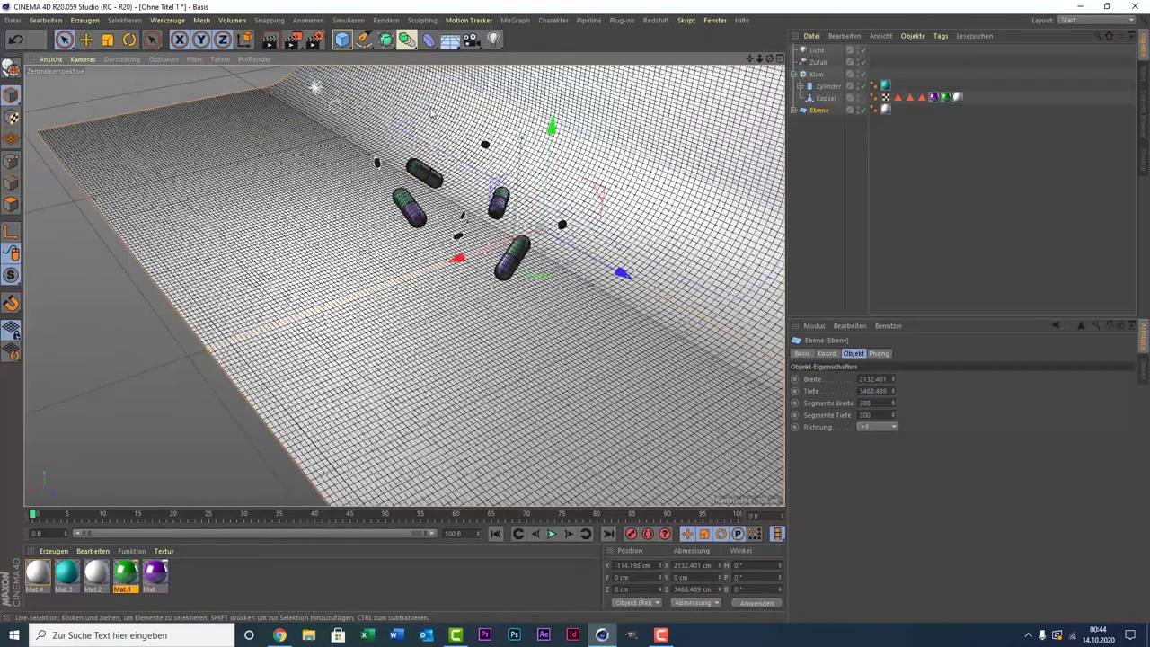
left_click(814, 51)
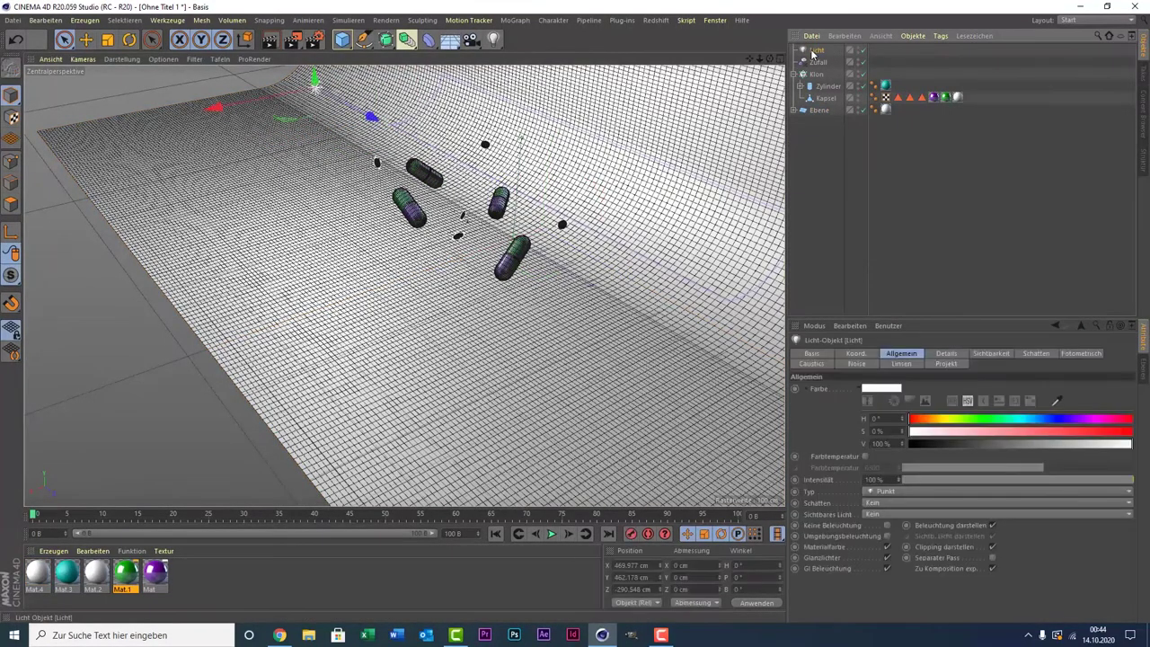
key("ctrl+c")
key("ctrl+v")
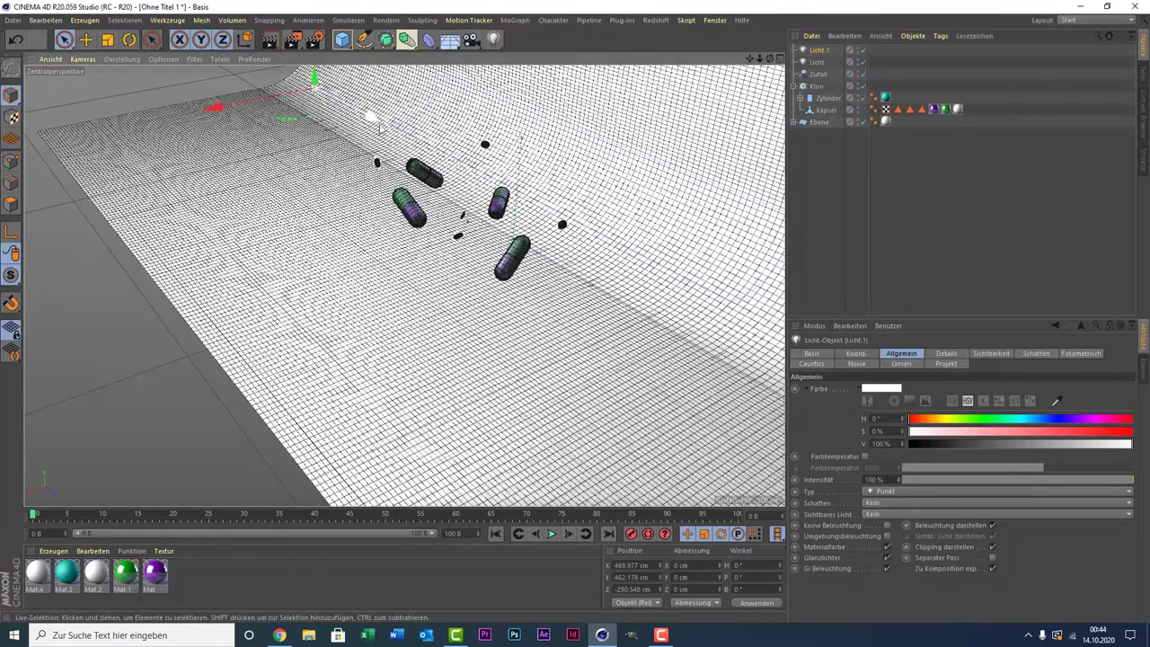
left_click_drag(391, 133, 594, 284)
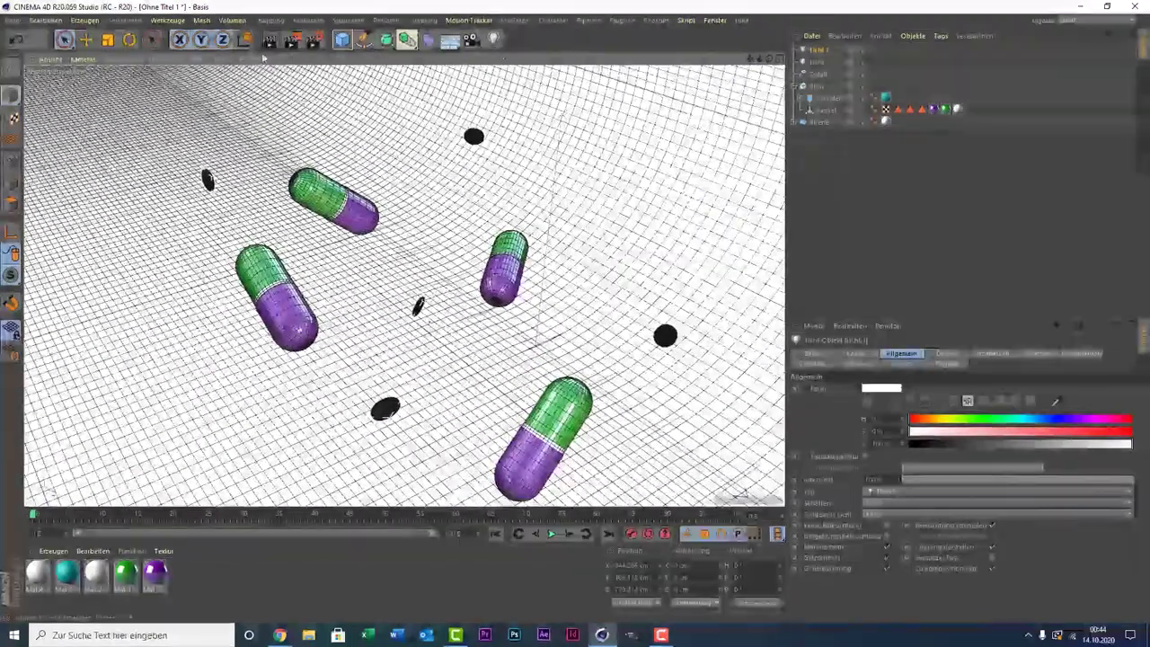
Step: Preview-render the scene, then set both lights' Intensität to 50%
left_click(269, 38)
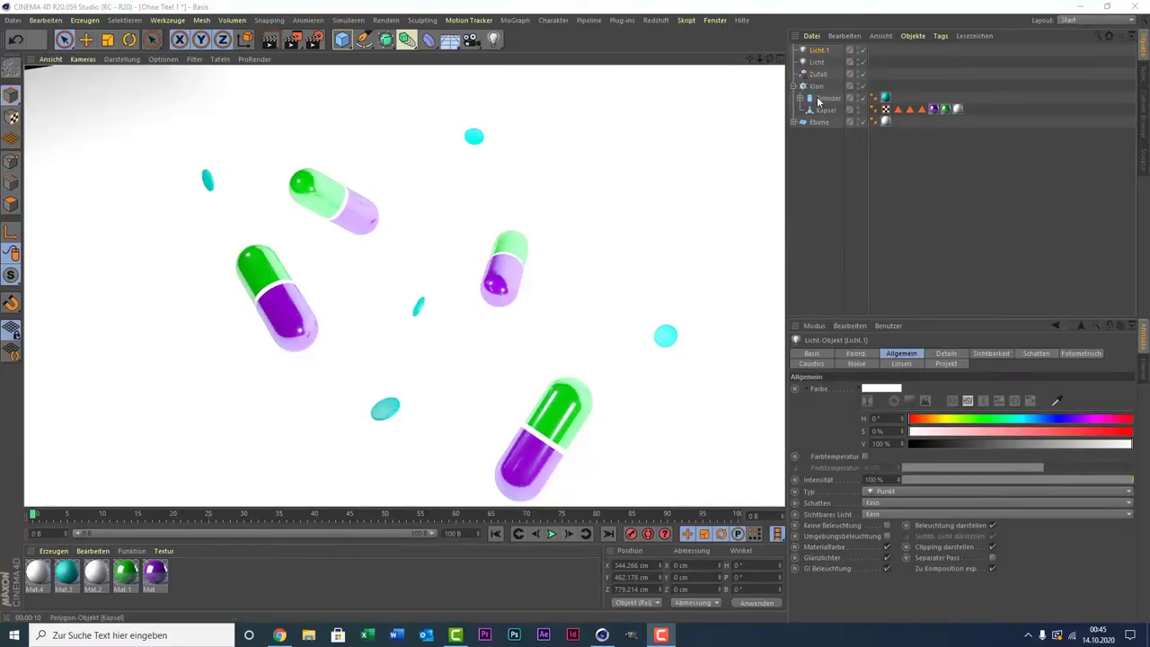
left_click(818, 63)
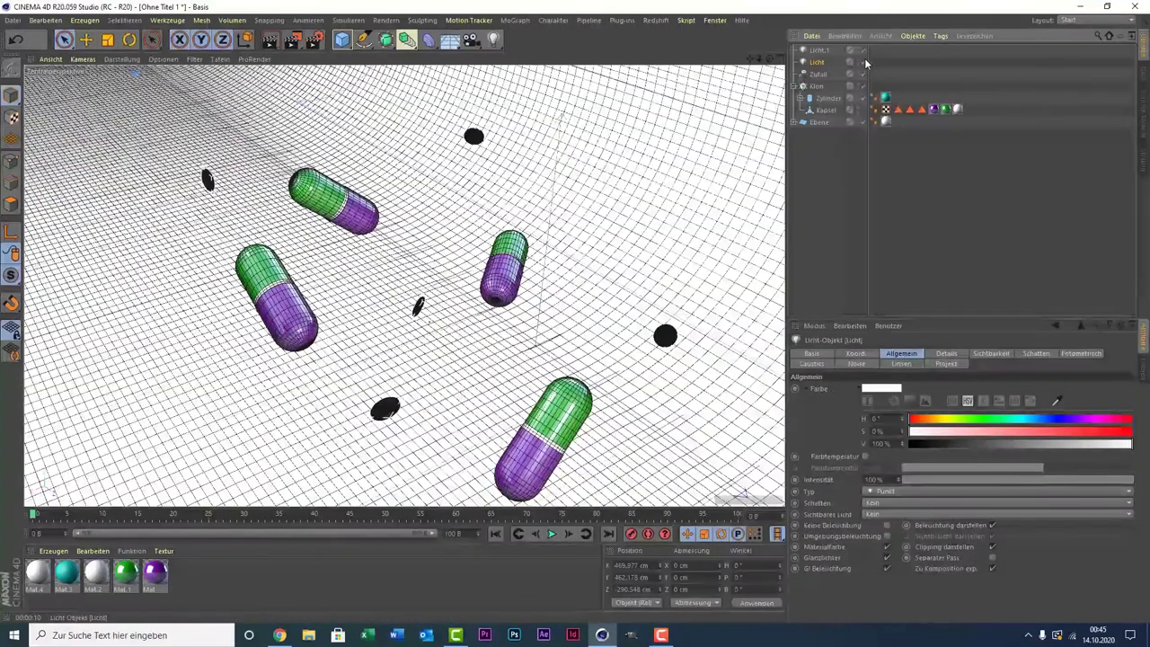
left_click(819, 52, "ctrl")
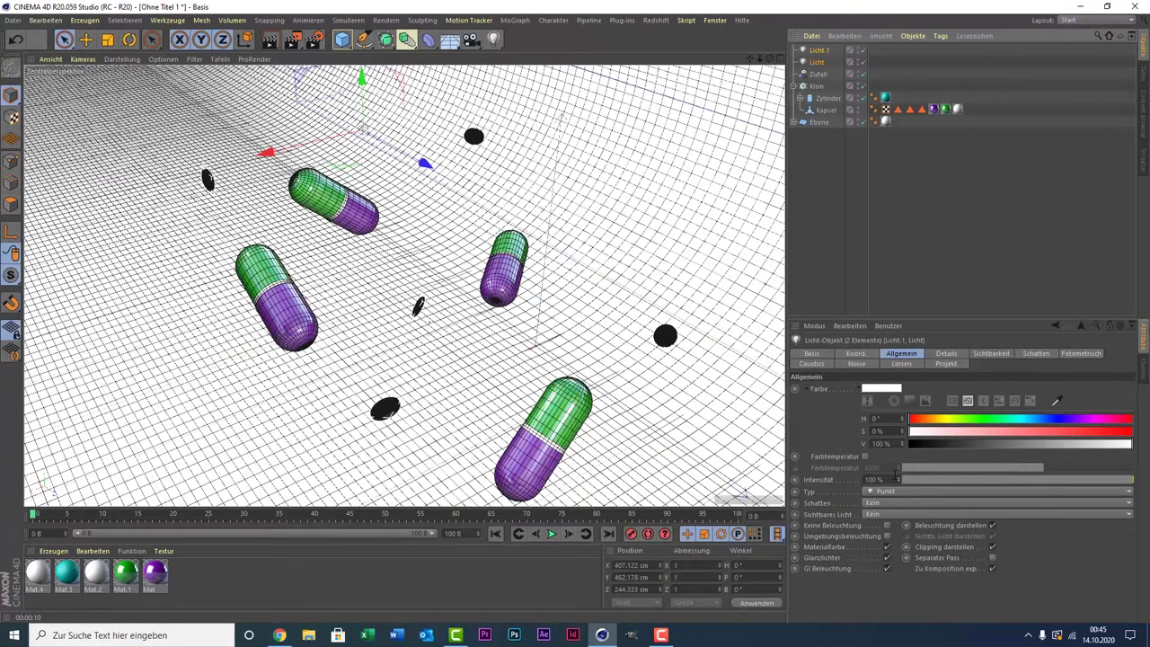
left_click(881, 479)
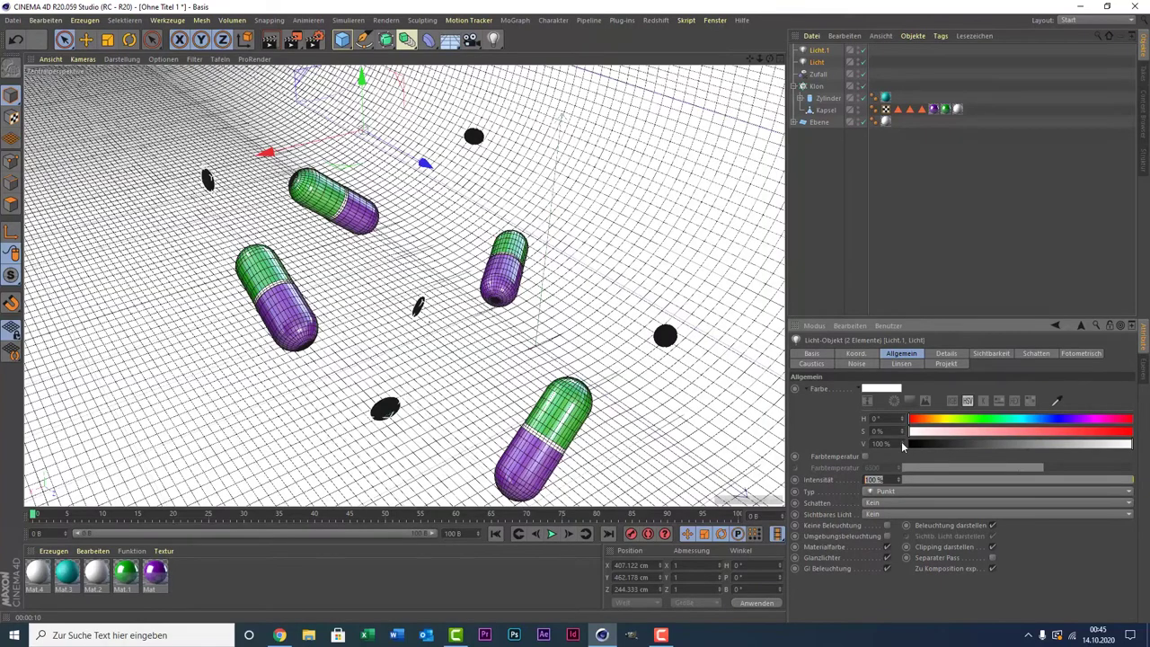
type("50")
key("Return")
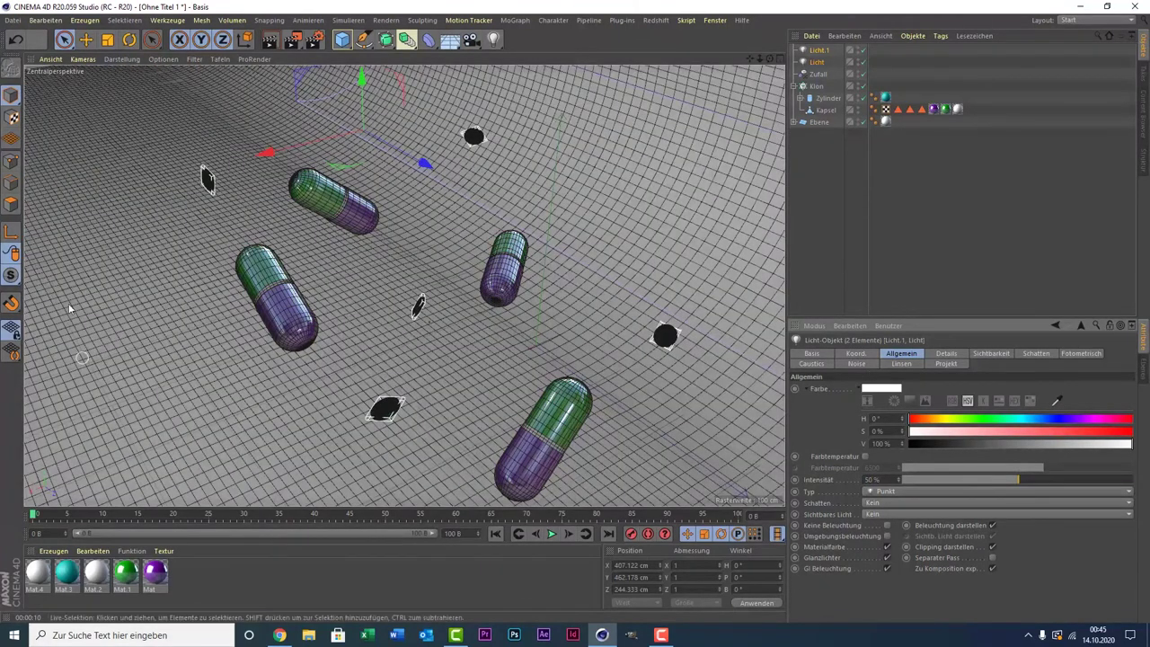
Step: Test-render at 50%, then reselect both lights to retype their Intensität
left_click(269, 40)
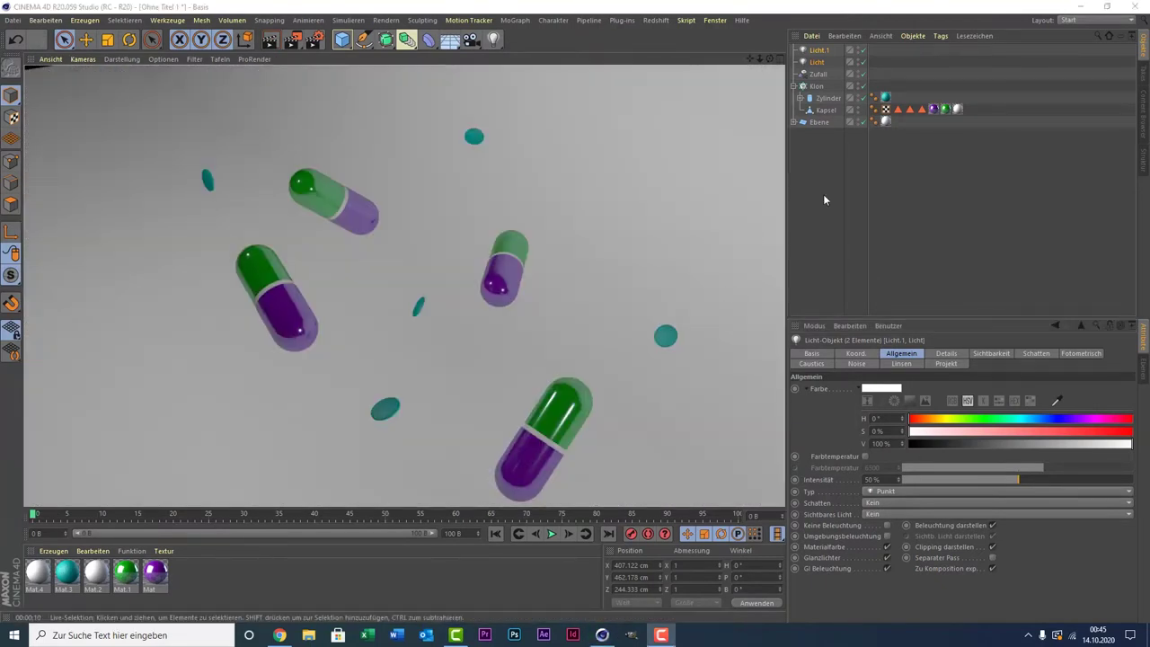
left_click(874, 70)
left_click_drag(874, 61, 875, 47)
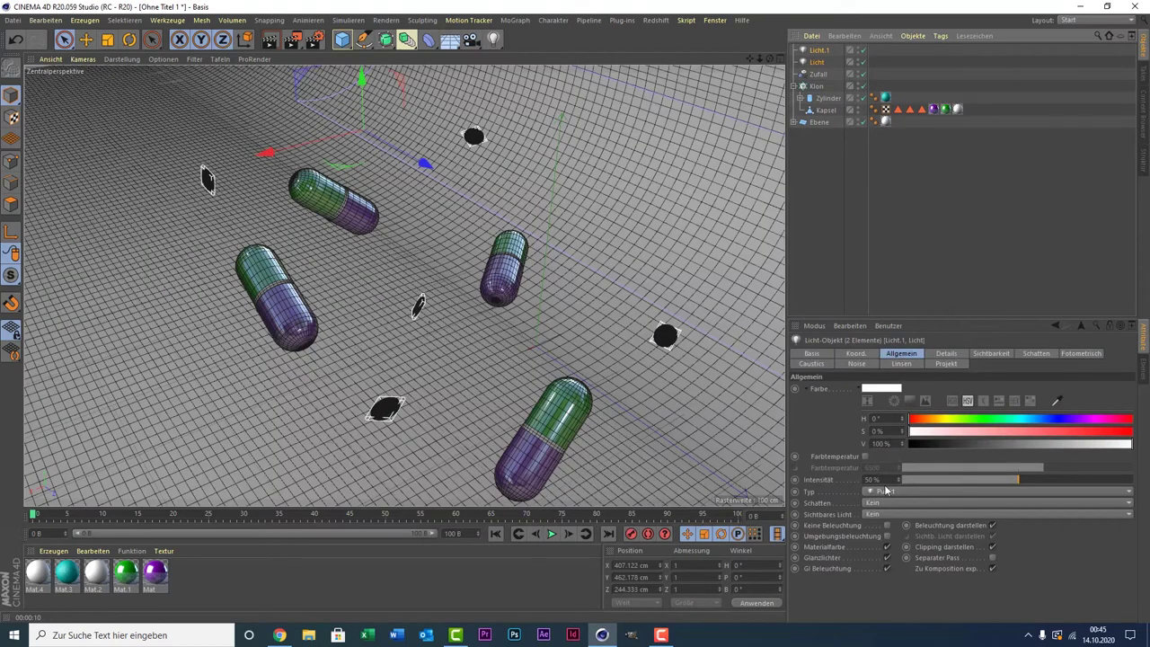
left_click(876, 479)
type("100")
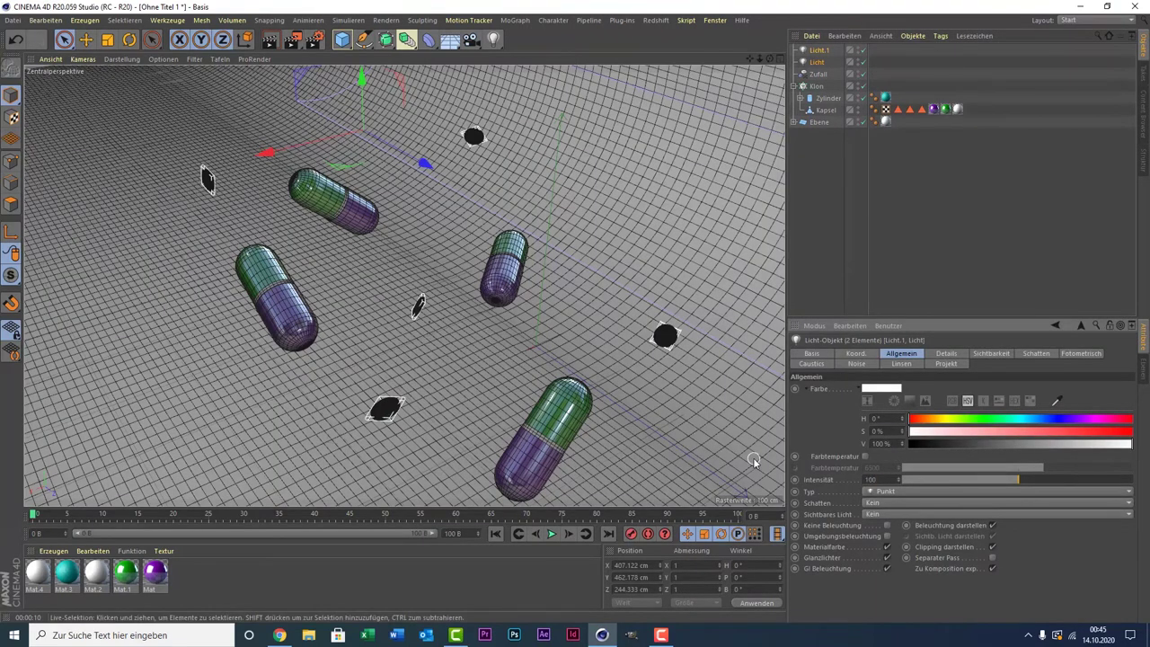
Step: Confirm 100% light intensity and raise the lights higher above the pills
key("Return")
mouse_move(674, 360)
left_mouse_down("alt")
mouse_move(614, 337)
mouse_move(504, 324)
mouse_move(539, 306)
left_mouse_up("alt")
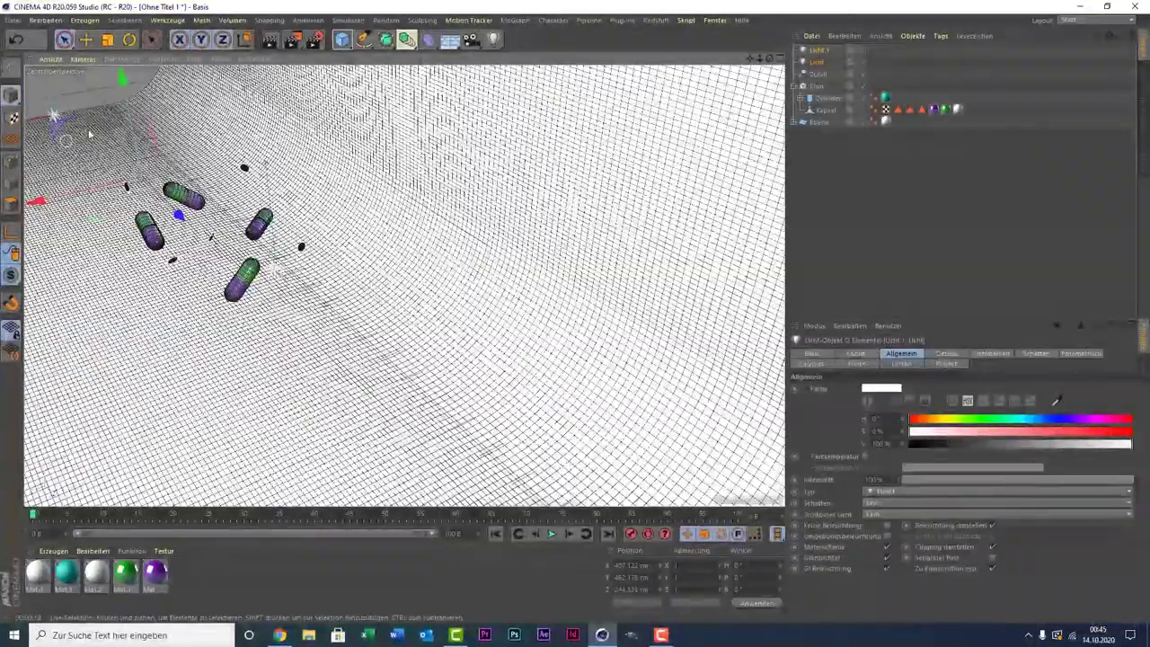
left_click_drag(90, 166, 135, 117)
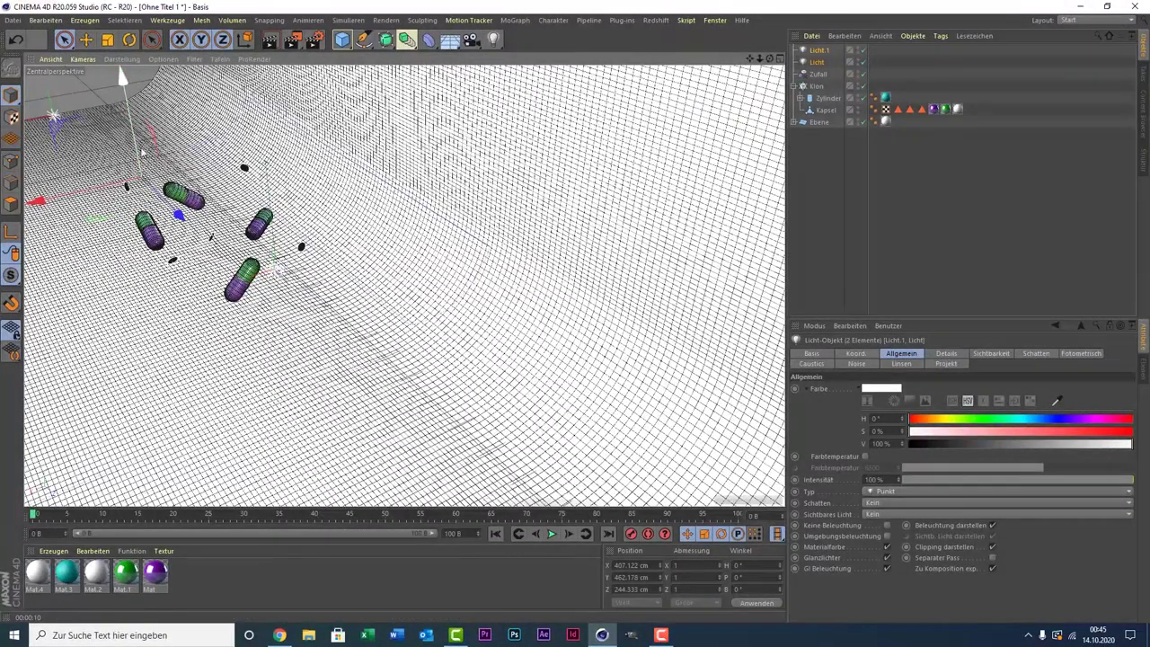
left_click_drag(262, 137, 262, 133)
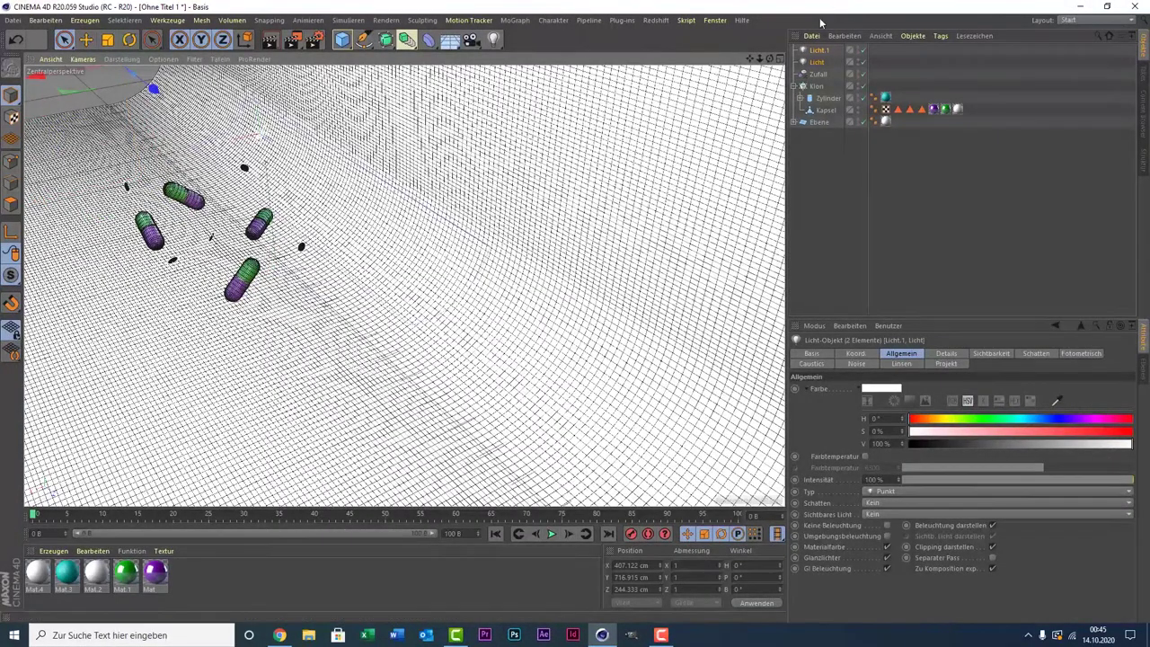
Step: Delete the second light and move the remaining Licht.1 further along X
key("Delete")
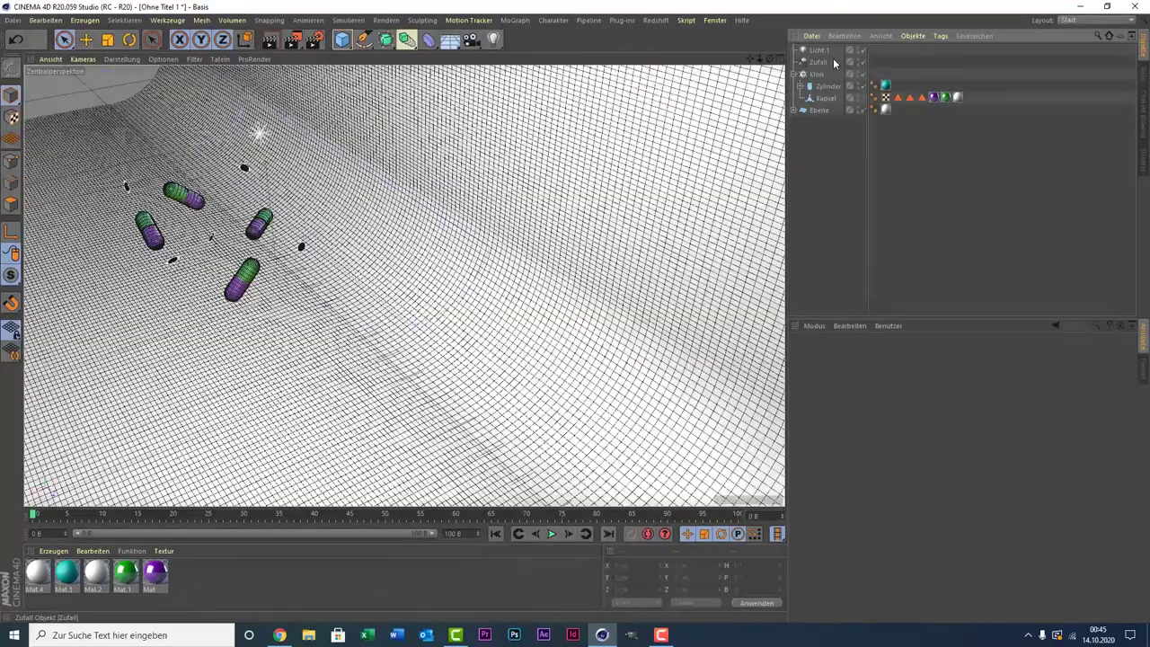
left_click(819, 50)
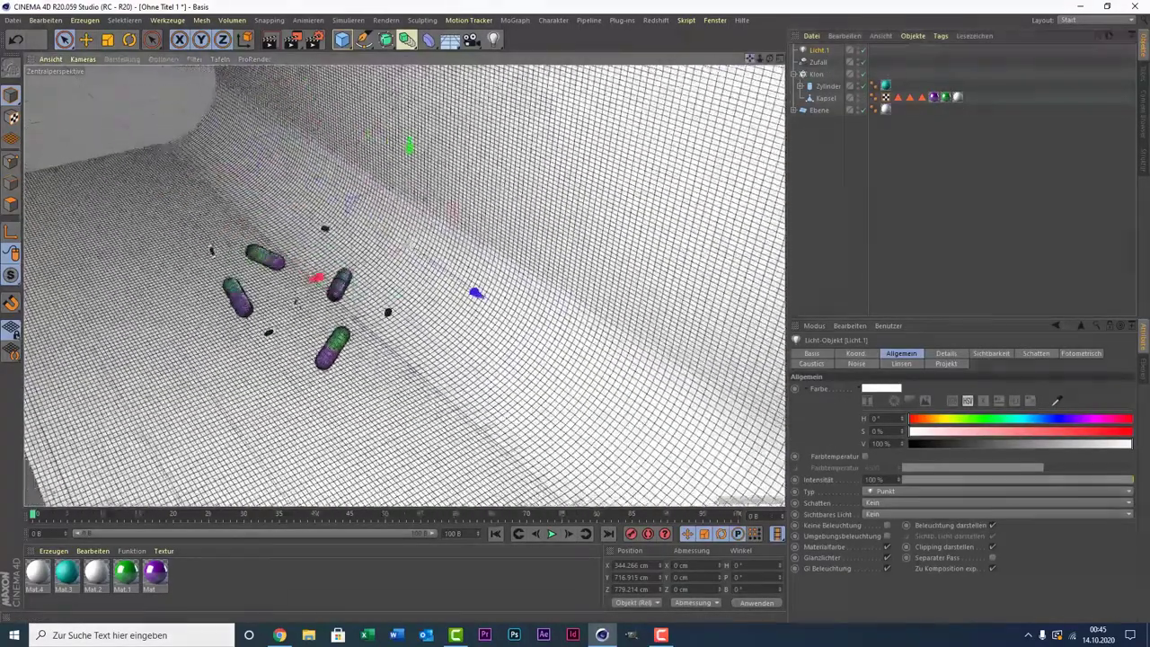
left_click_drag(297, 216, 325, 208, "alt")
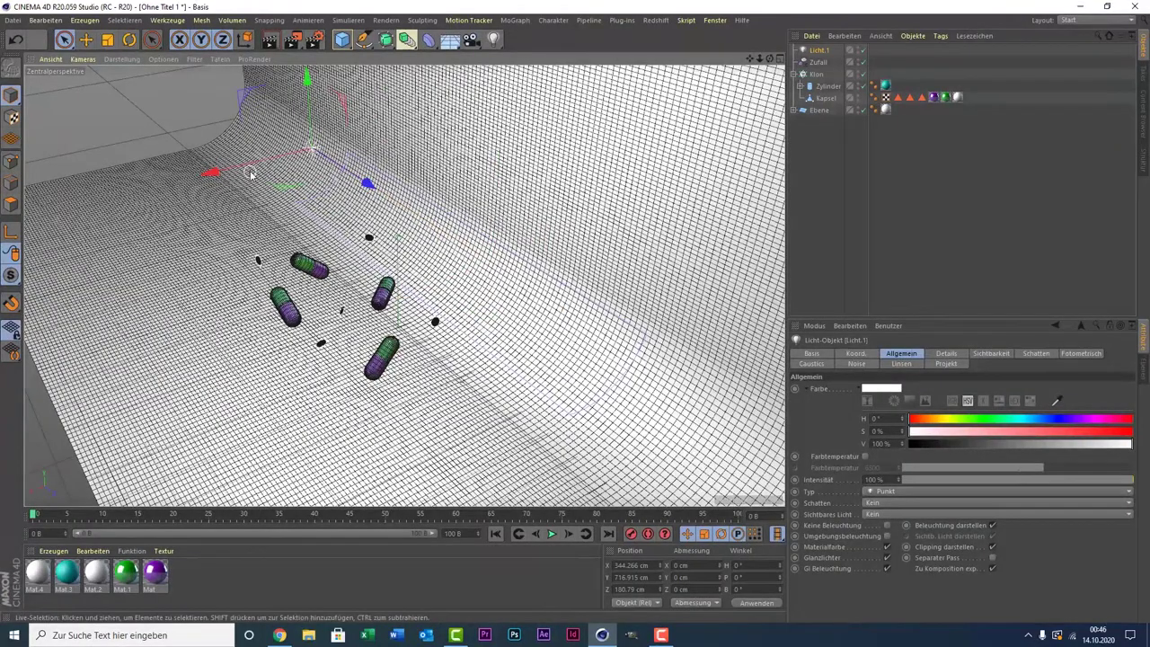
mouse_move(252, 173)
left_mouse_down()
mouse_move(180, 173)
mouse_move(82, 205)
left_mouse_up()
left_click_drag(254, 320, 785, 93, "alt")
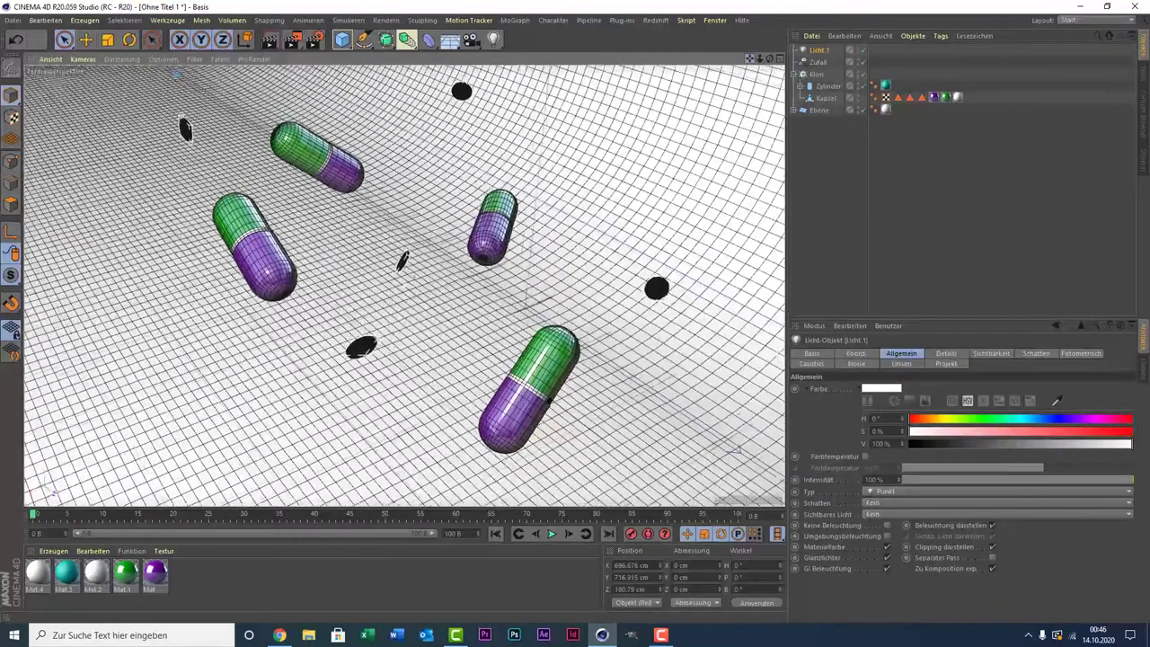
left_click_drag(784, 94, 567, 97, "alt")
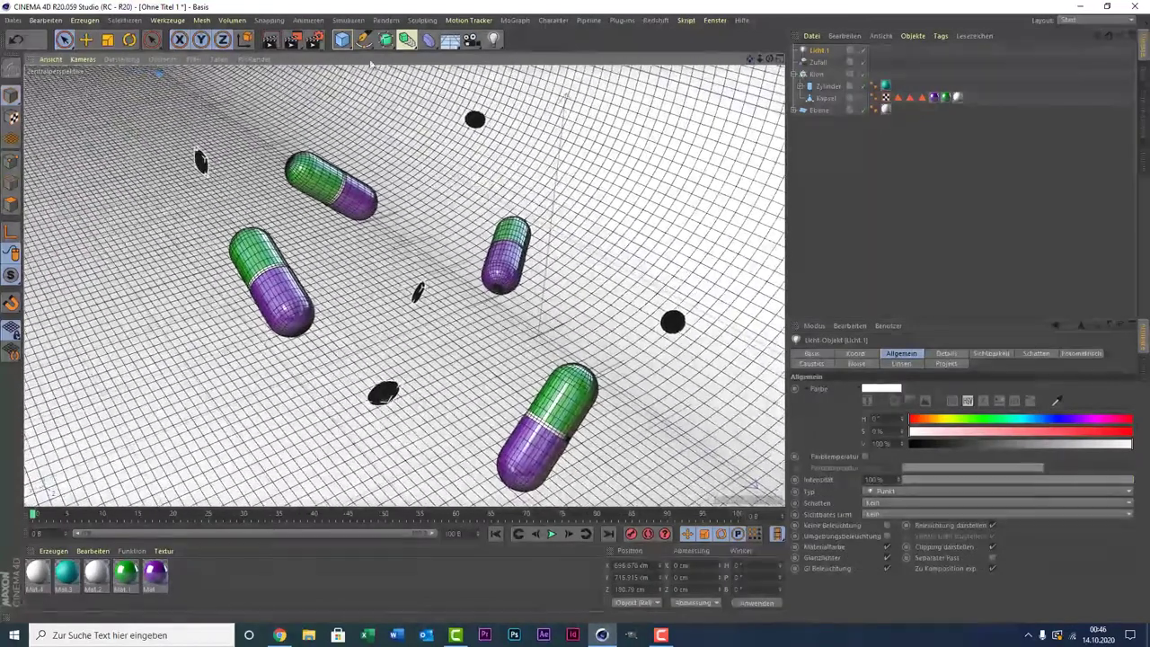
left_click(272, 41)
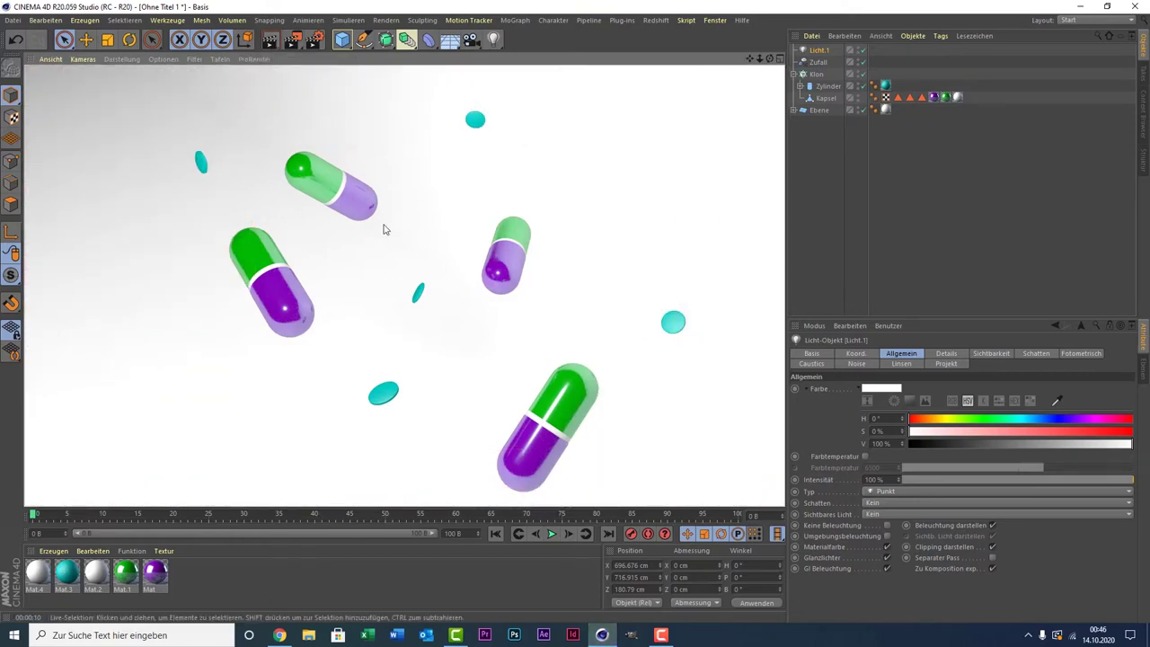
scroll(541, 323, "up", 2)
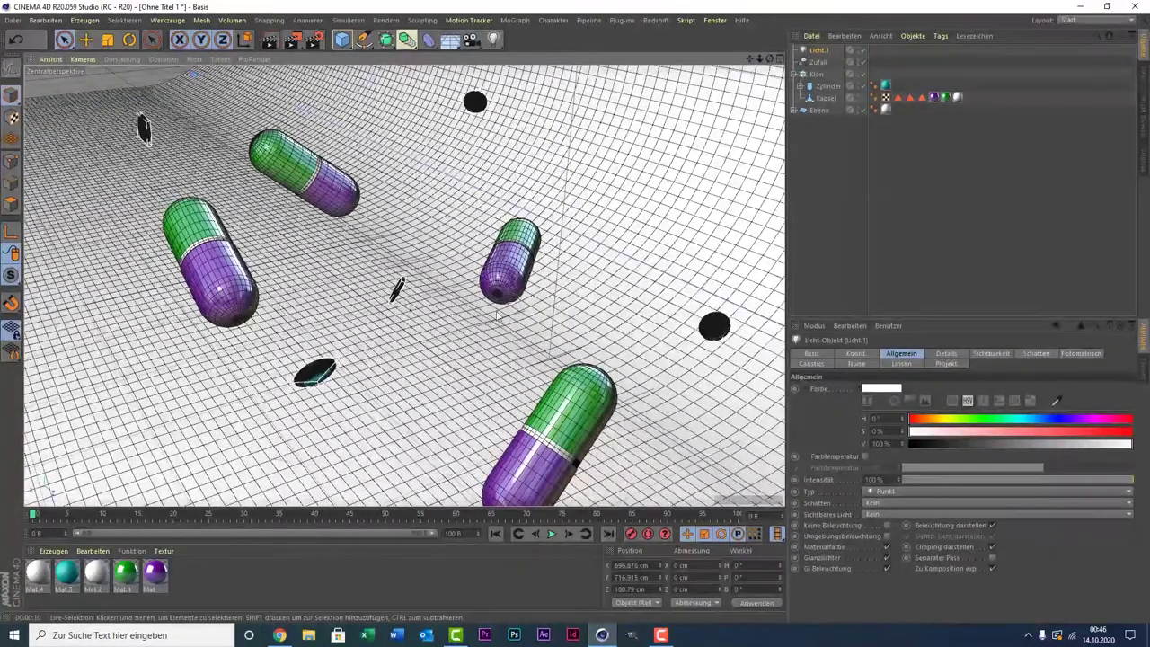
Step: Open the teal Mat.3 material and add a GGX reflection layer
double_click(68, 572)
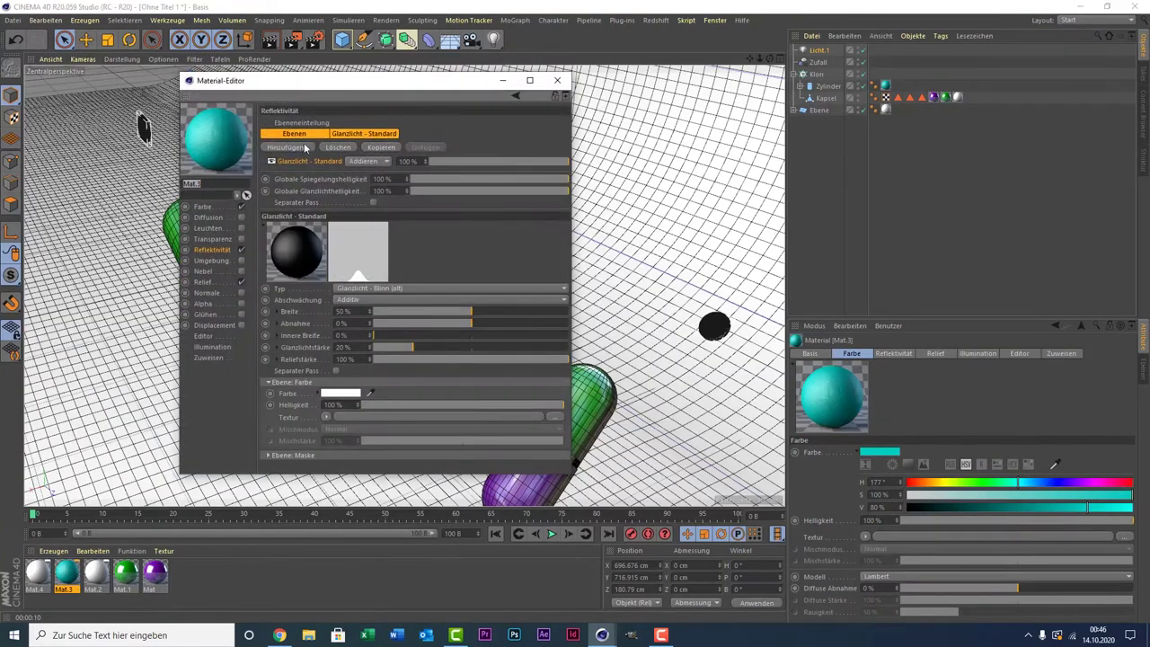
left_click(306, 146)
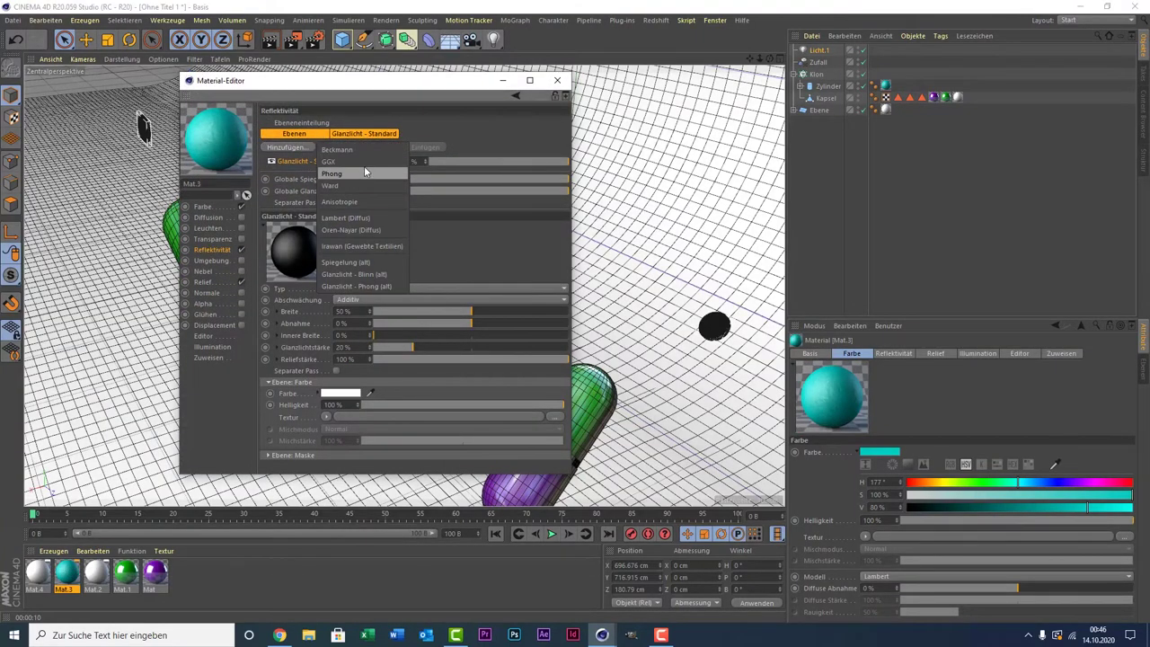
left_click(364, 161)
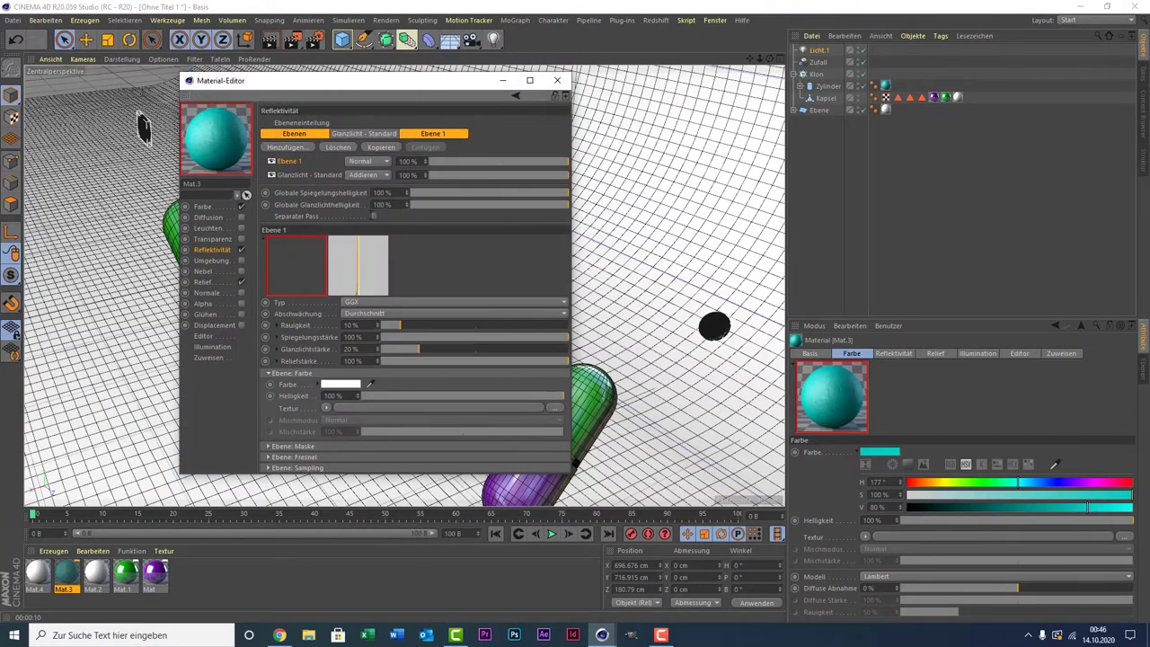
Step: Set the layer's Fresnel to Leiter with the Rhodium preset, Invertieren and Opak checked
left_click(268, 457)
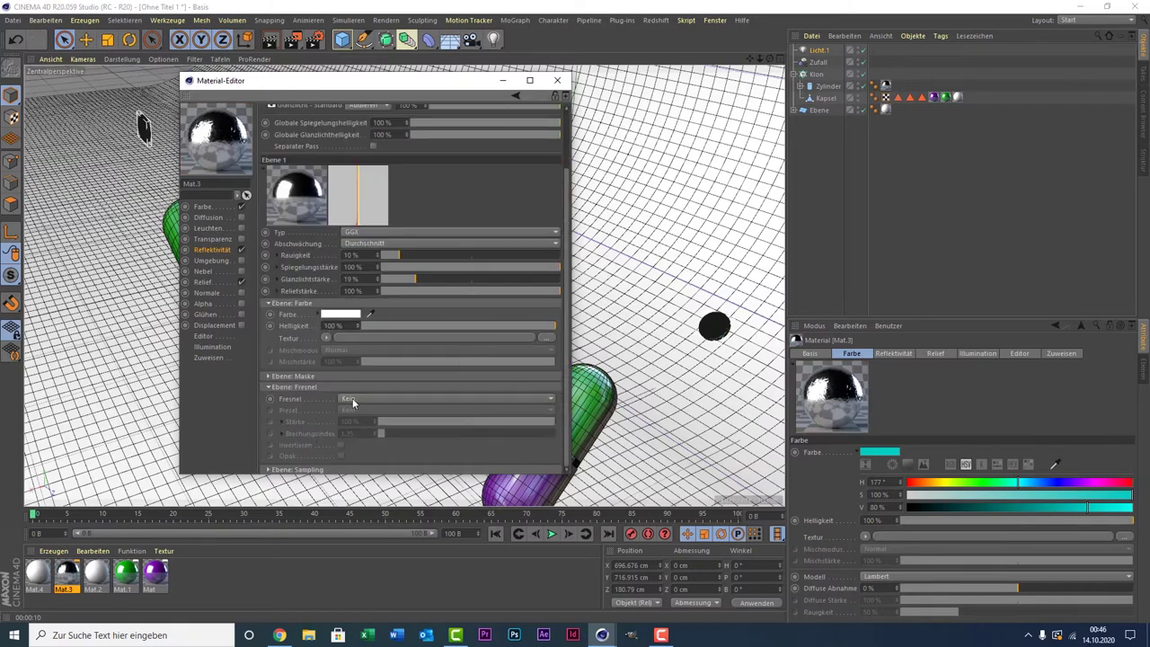
left_click(352, 399)
left_click(364, 435)
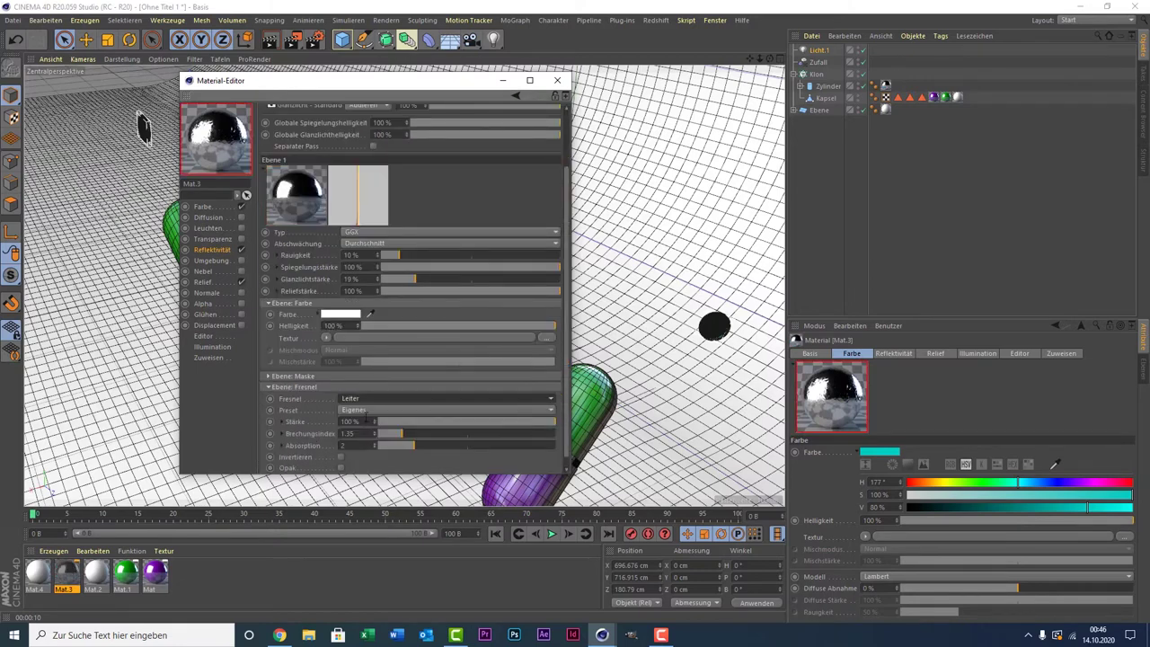
left_click(366, 410)
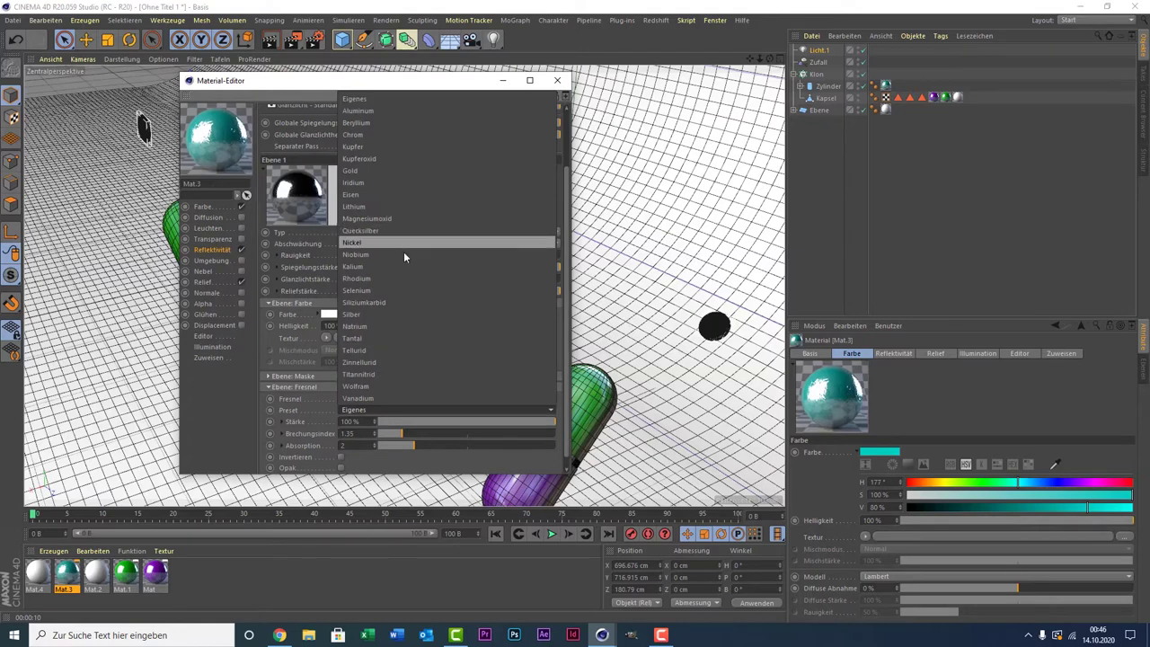
left_click(403, 279)
scroll(323, 432, "down", 1)
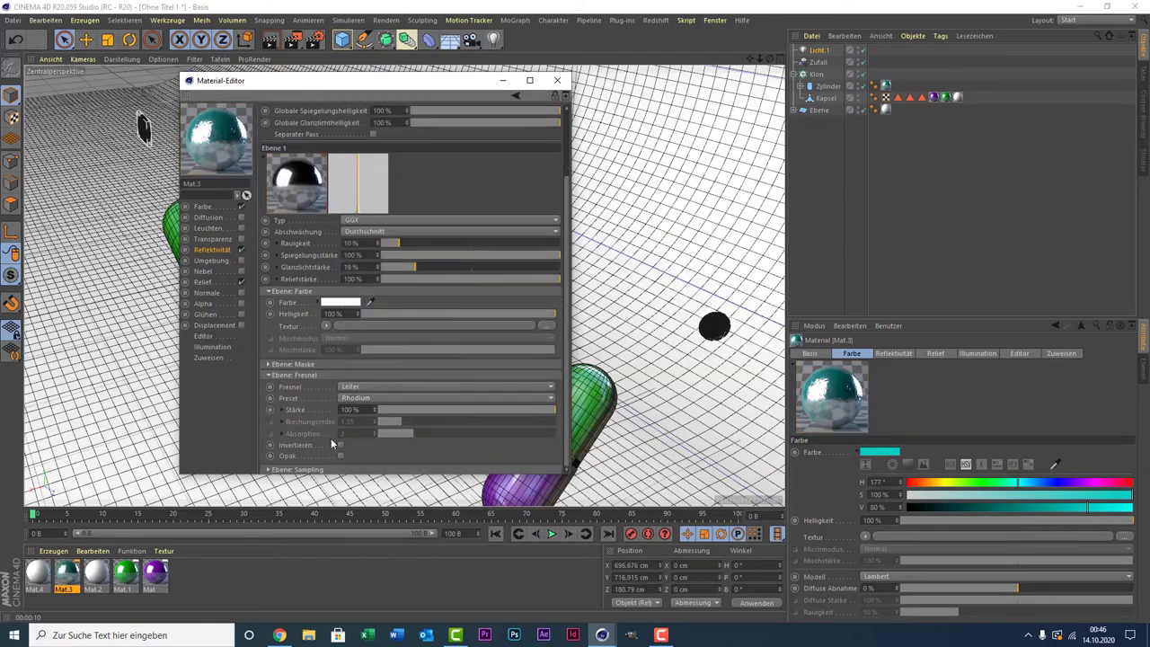
left_click(341, 444)
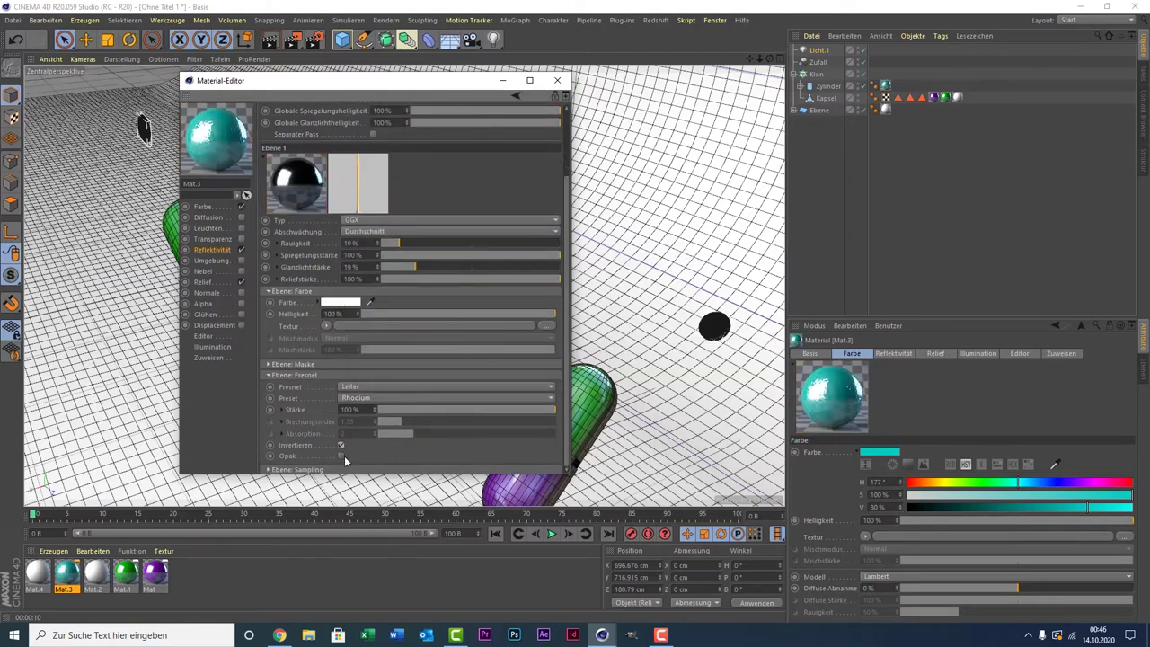
left_click(342, 455)
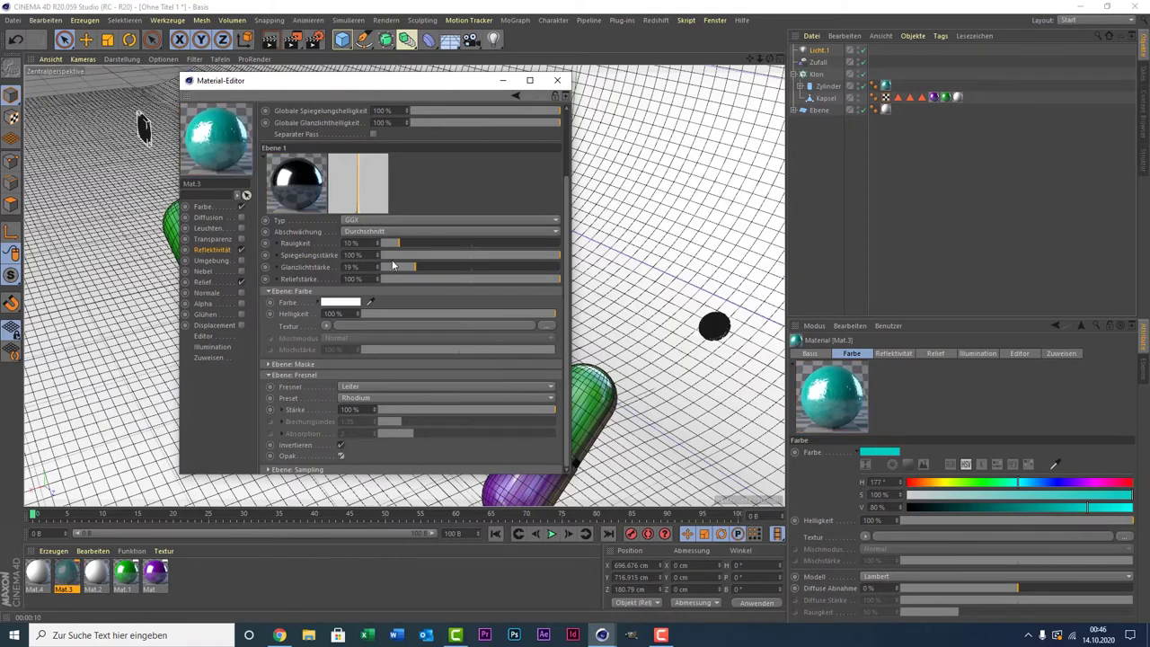
Step: Raise the Relief strength to 46% and close the editor
left_click(215, 282)
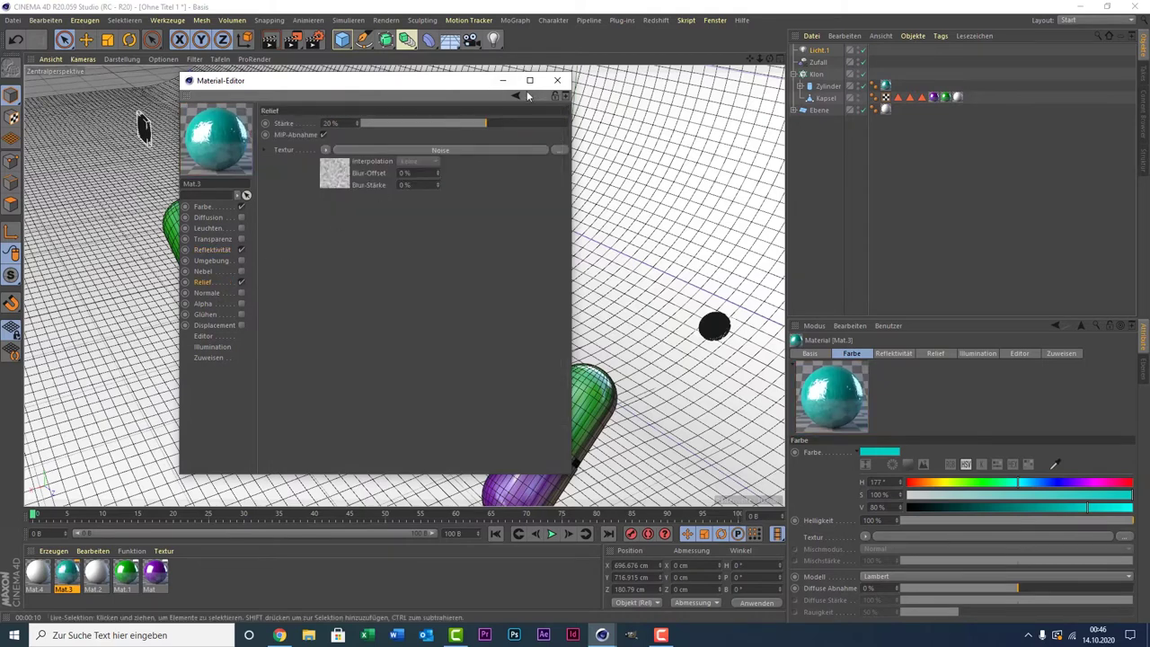
left_click_drag(499, 123, 514, 126)
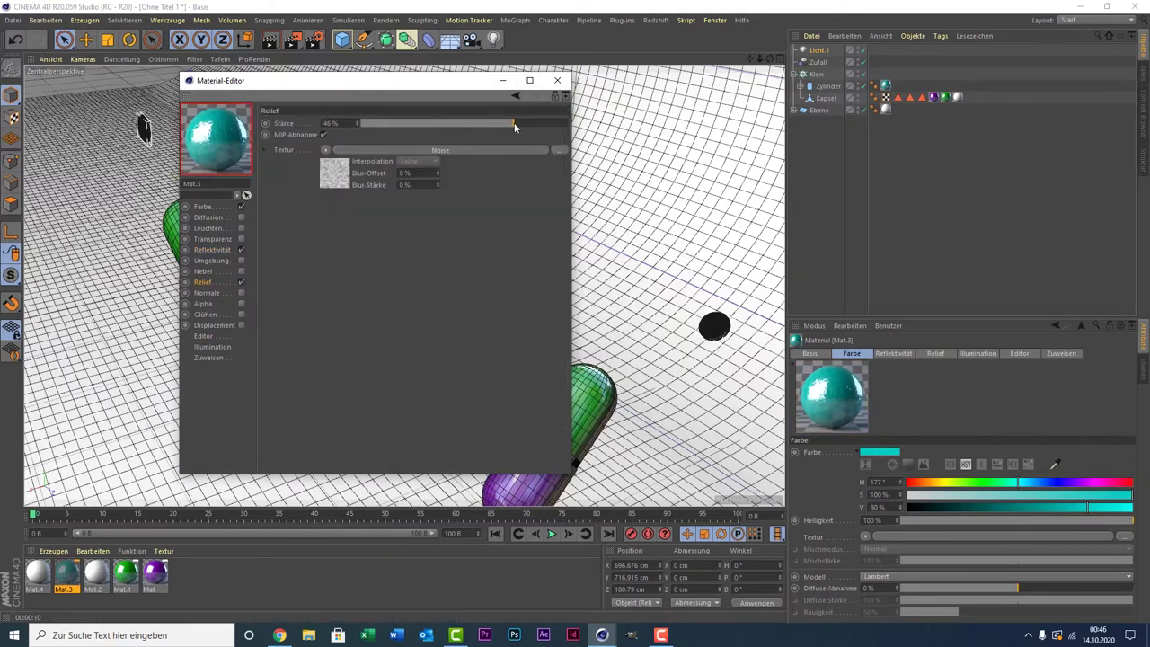
left_click(555, 83)
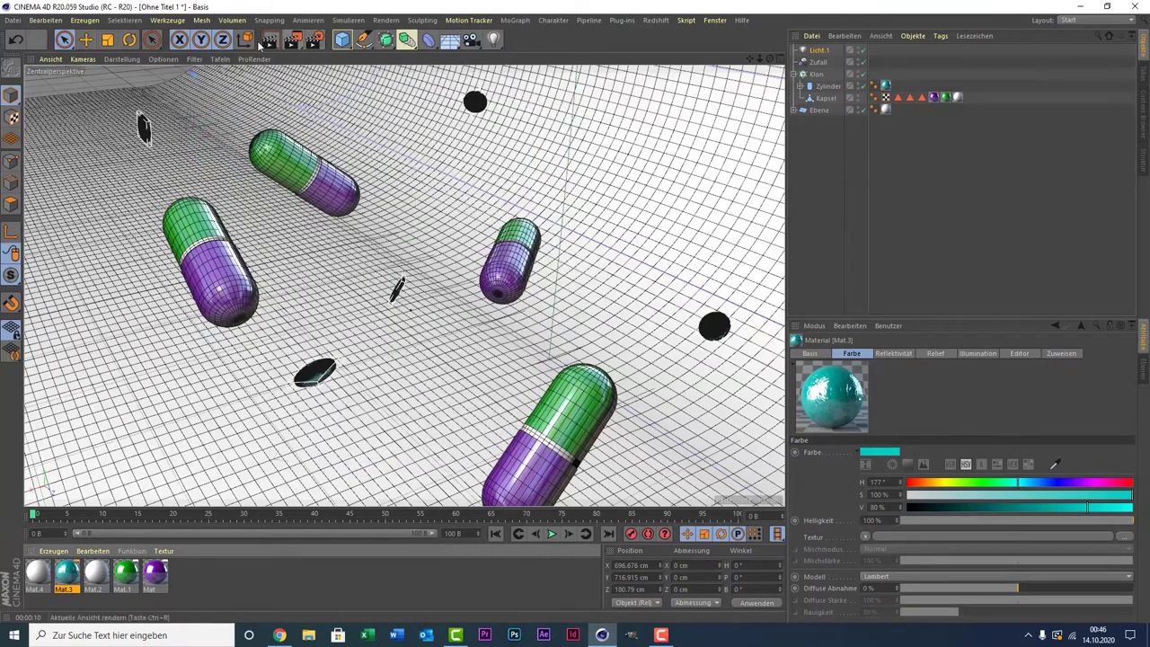
Step: Test-render, then select the Ebene floor plane and scale it up beneath the capsules
left_click(272, 41)
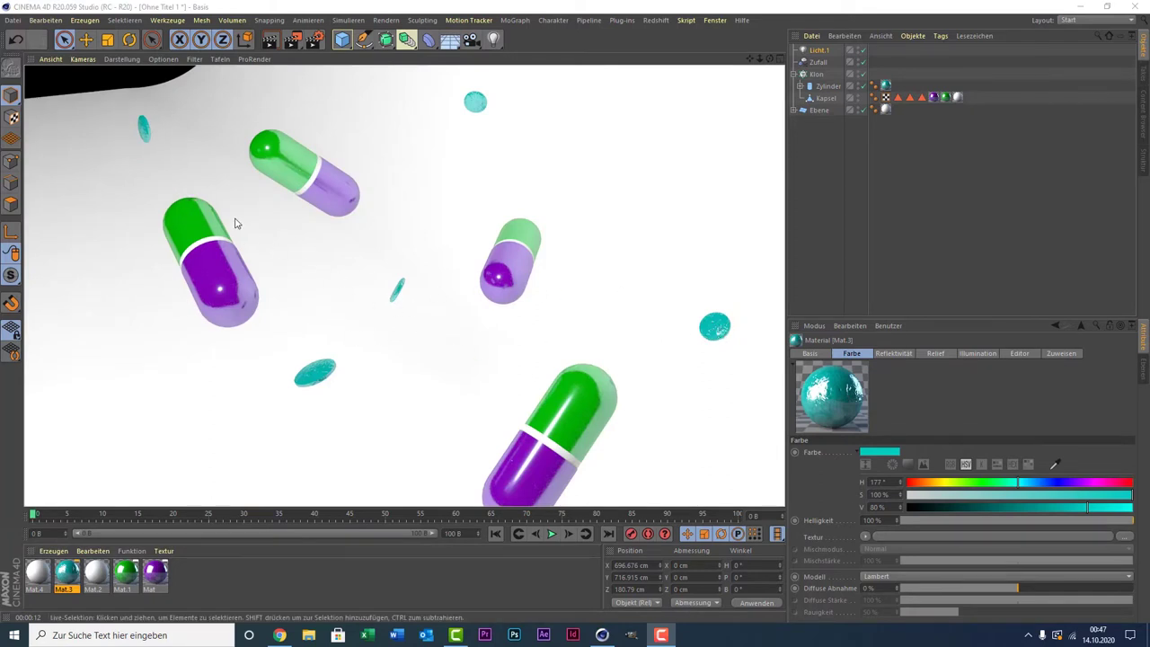
left_click(167, 165)
left_click_drag(149, 119, 656, 416, "alt")
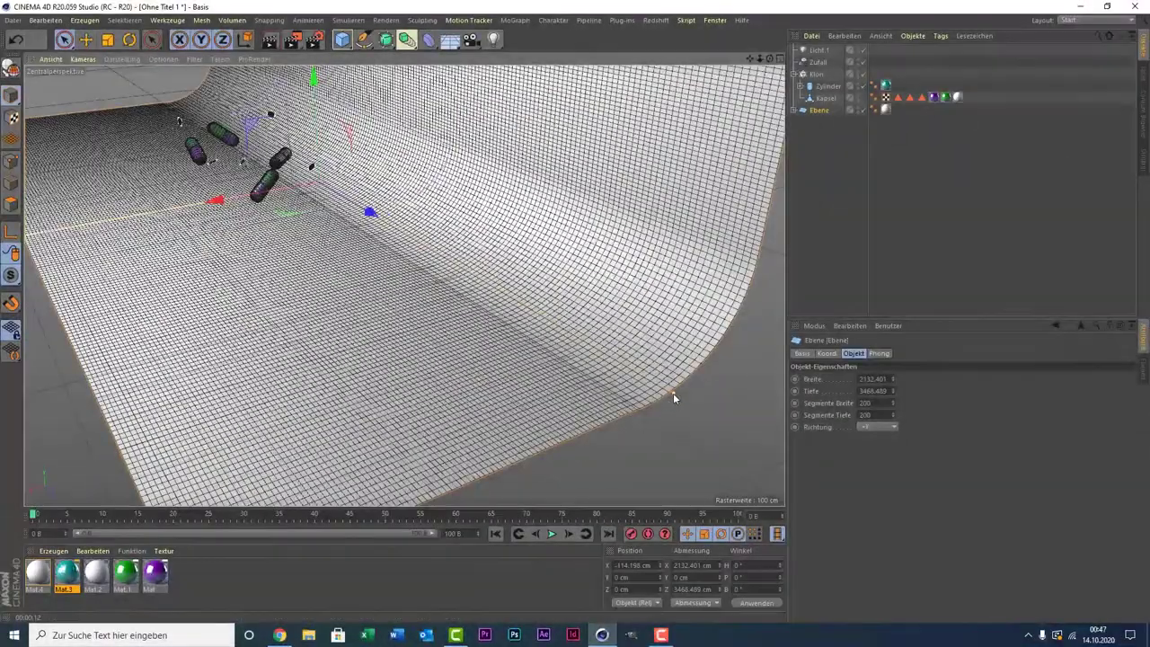
scroll(181, 126, "up", 3)
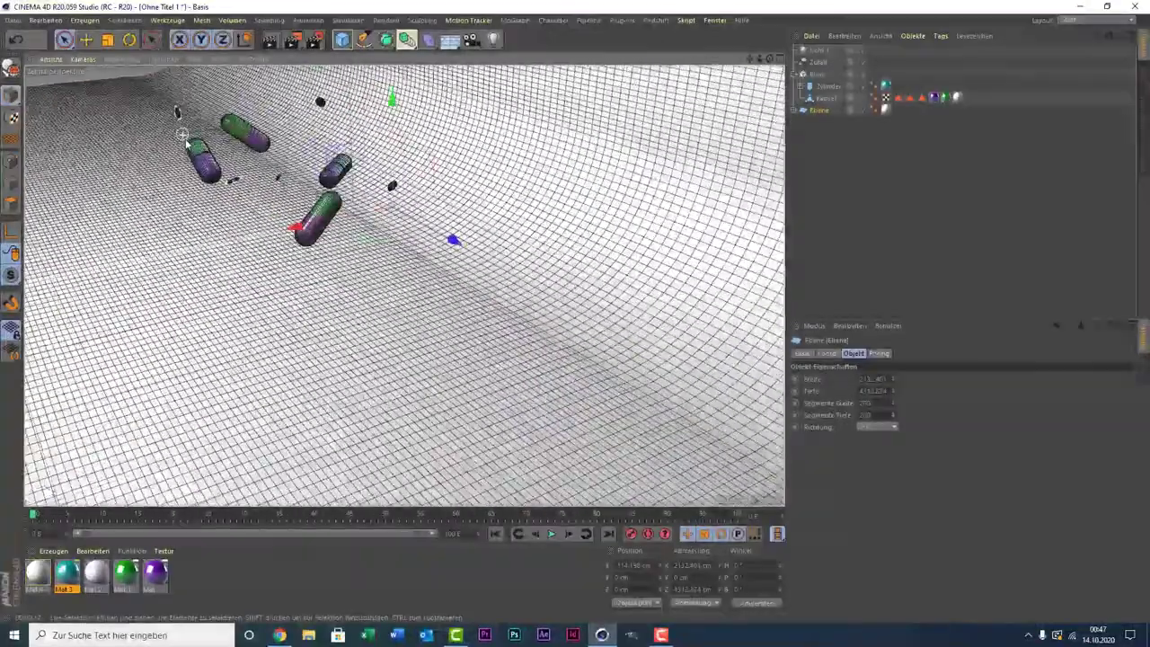
scroll(184, 133, "up", 3)
scroll(187, 141, "up", 3)
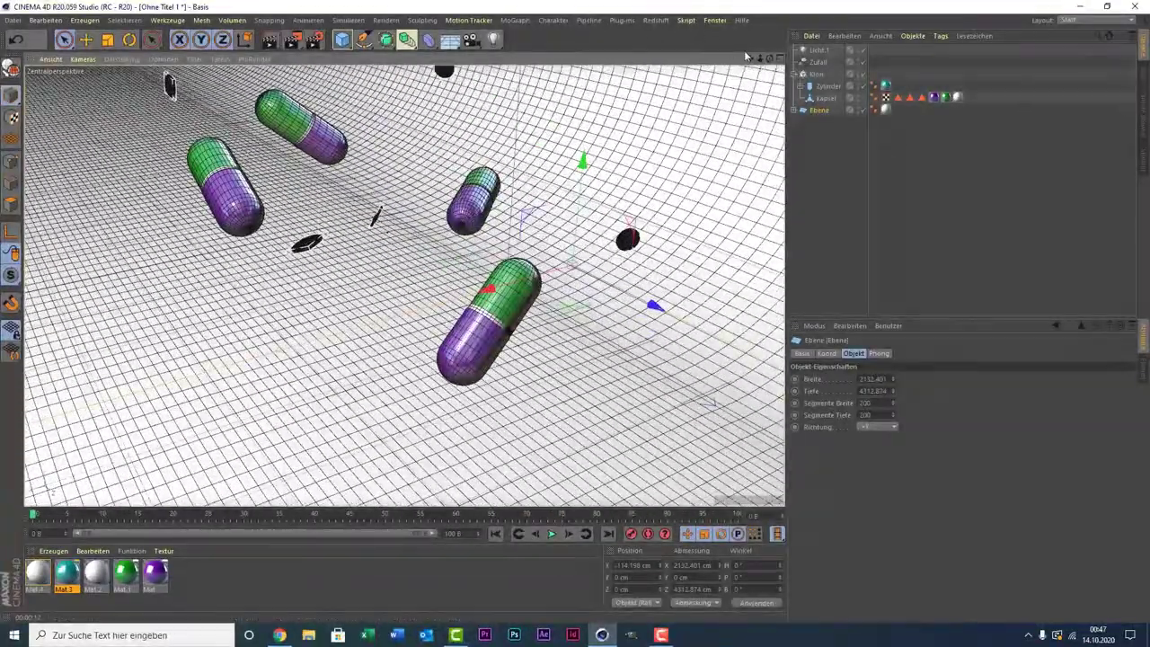
left_click_drag(749, 57, 750, 77)
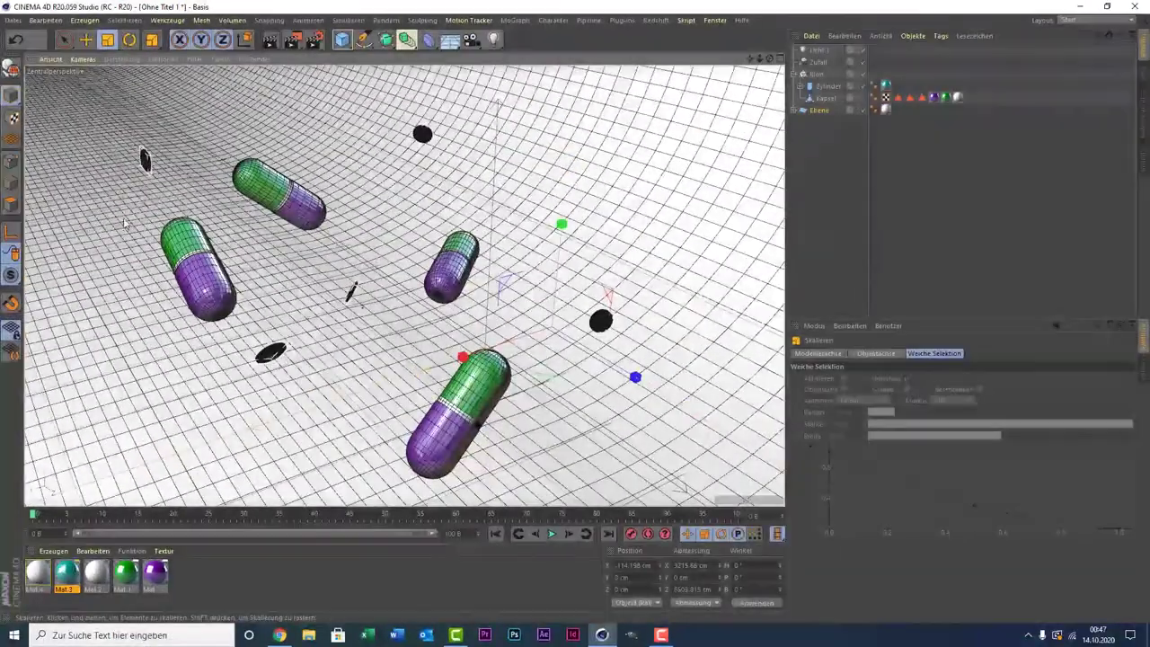
Step: Lower Mat.3's relief strength and set its noise Globale Größe to 2%, then test-render
double_click(63, 577)
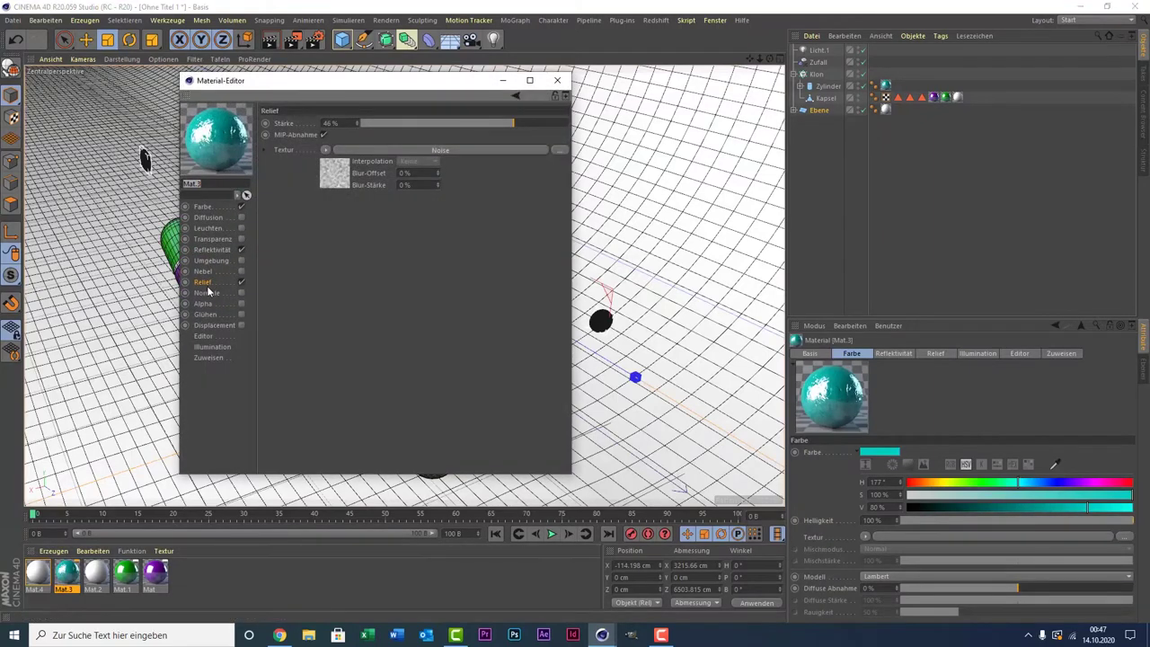
left_click_drag(465, 123, 489, 125)
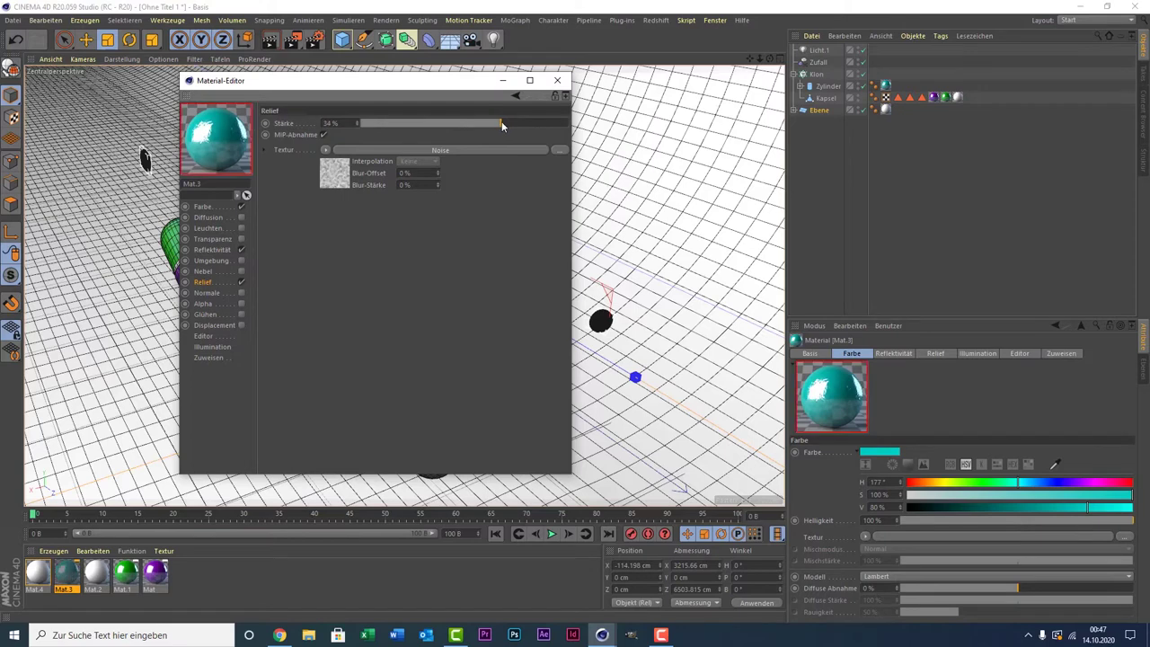
left_click(336, 171)
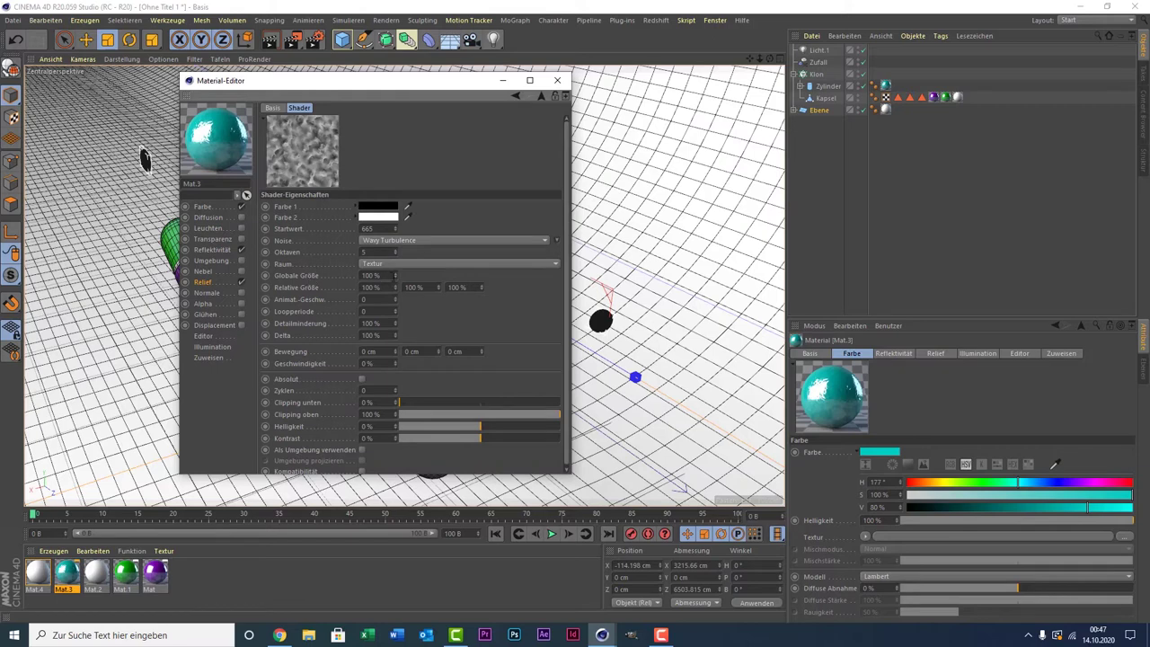
mouse_move(395, 275)
left_mouse_down()
mouse_move(395, 297)
mouse_move(396, 281)
left_mouse_up()
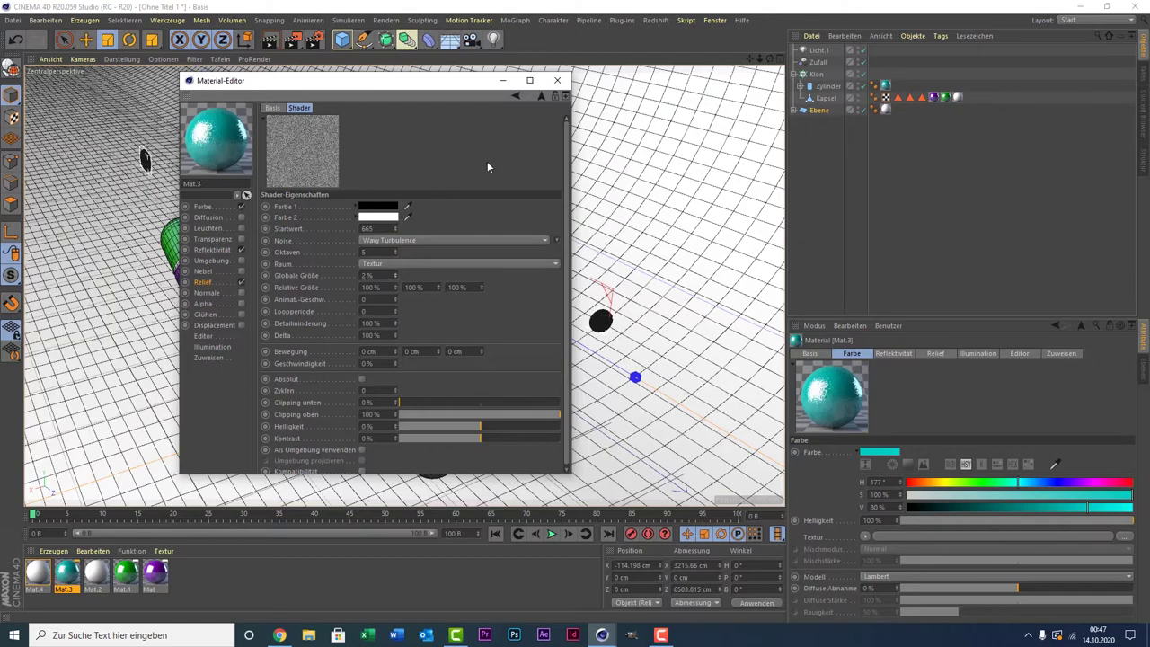
left_click(555, 82)
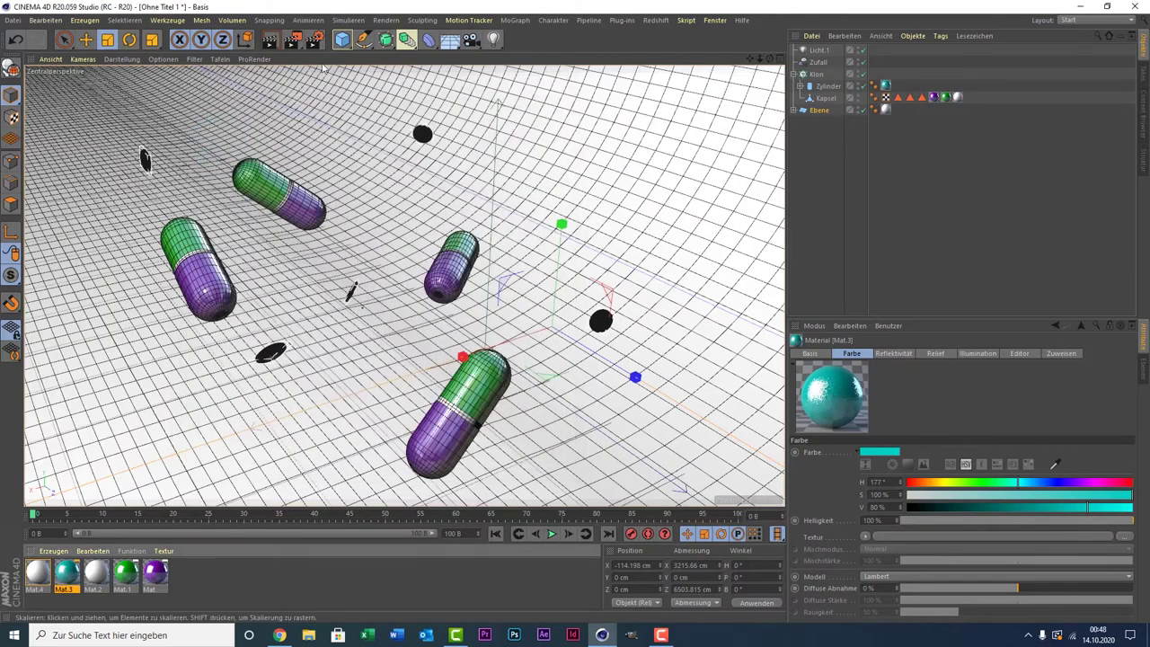
left_click(270, 41)
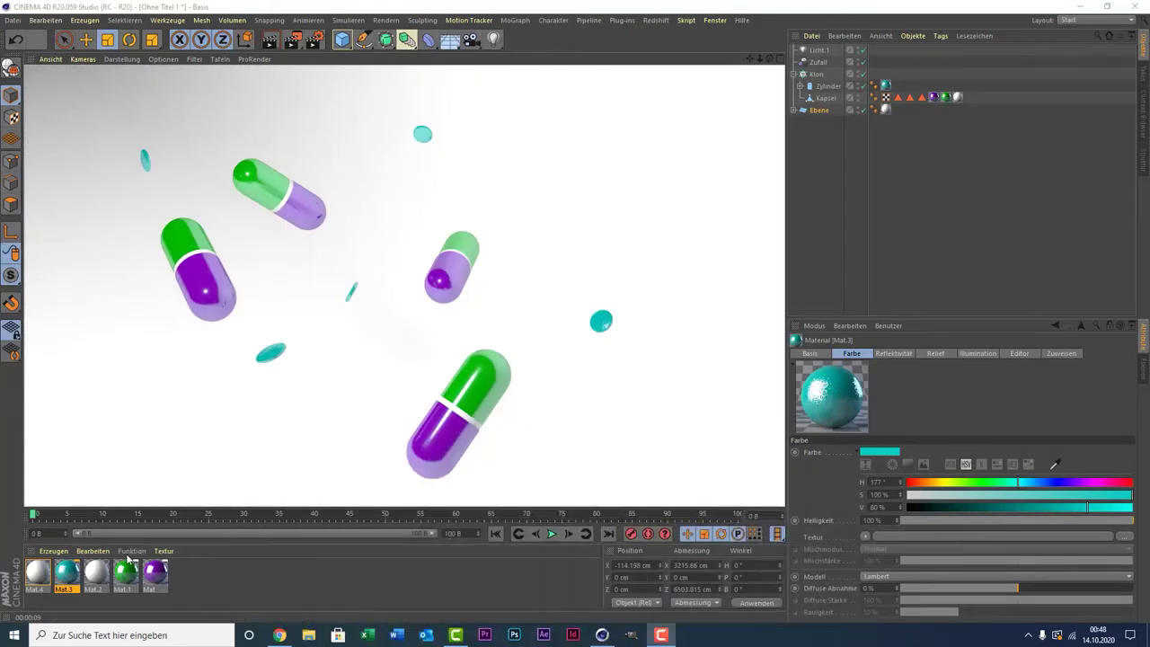
Step: Change Mat.3's colour from turquoise to blue at hue 203° and close the editor
double_click(62, 573)
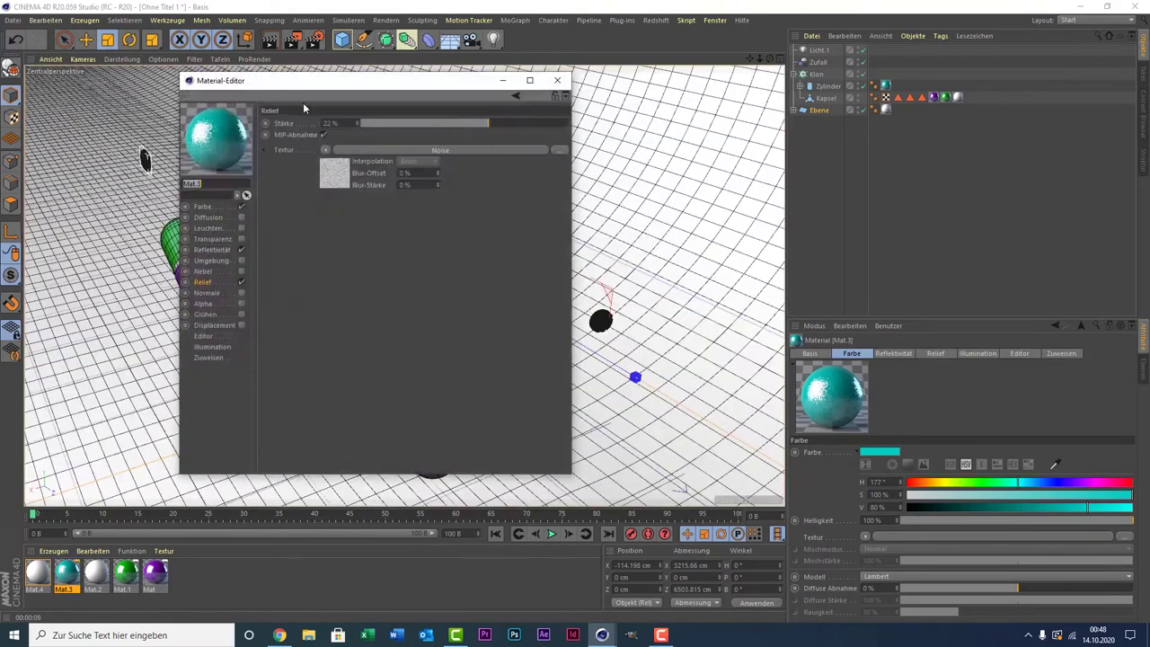
left_click(202, 207)
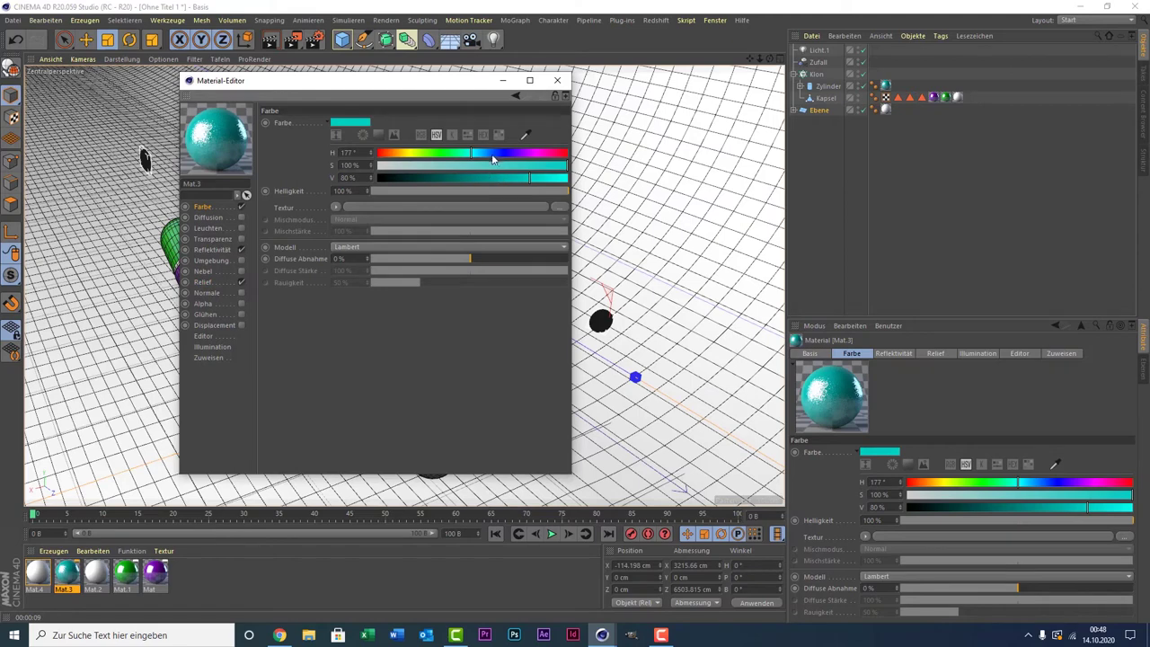
left_click(485, 154)
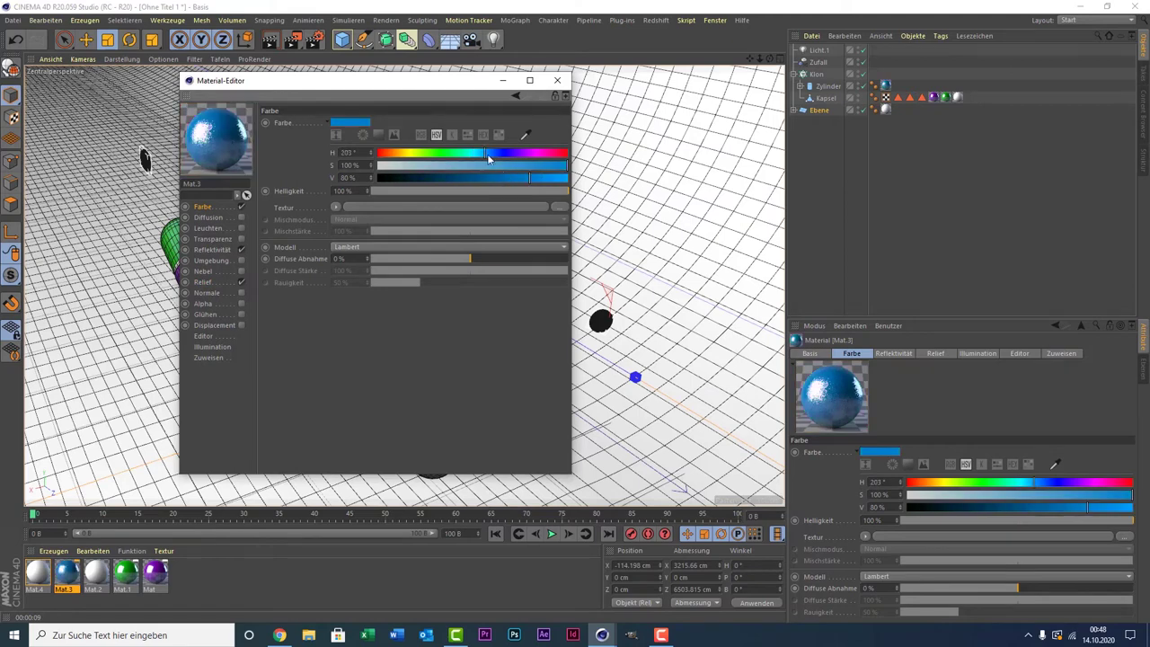
left_click(579, 73)
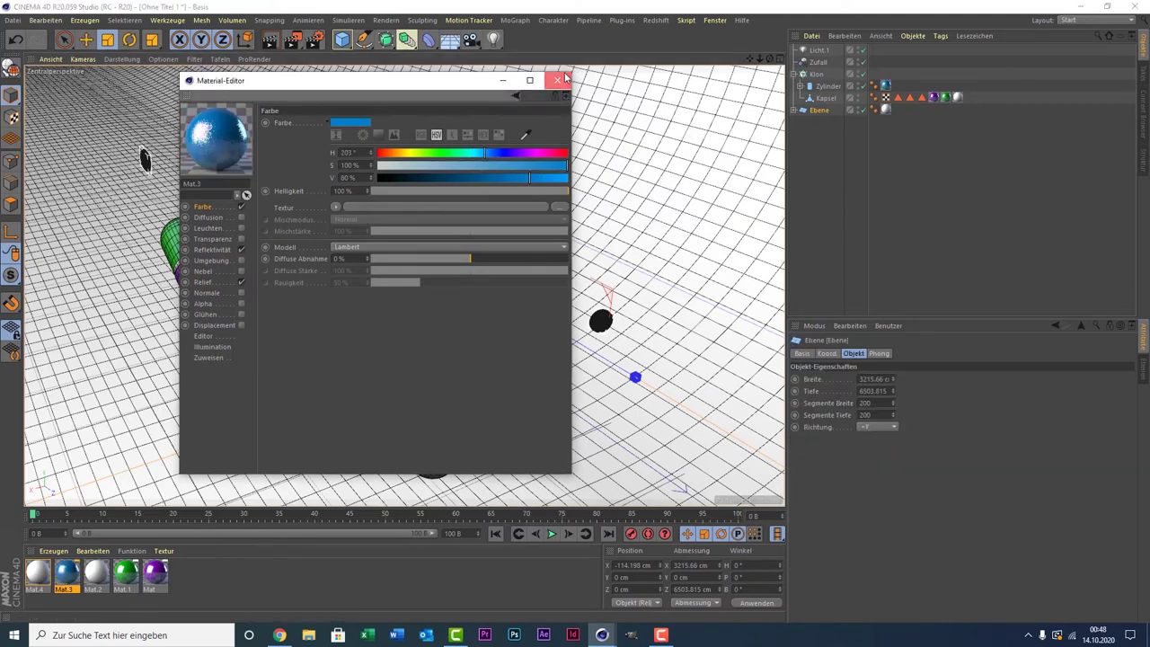
left_click(558, 80)
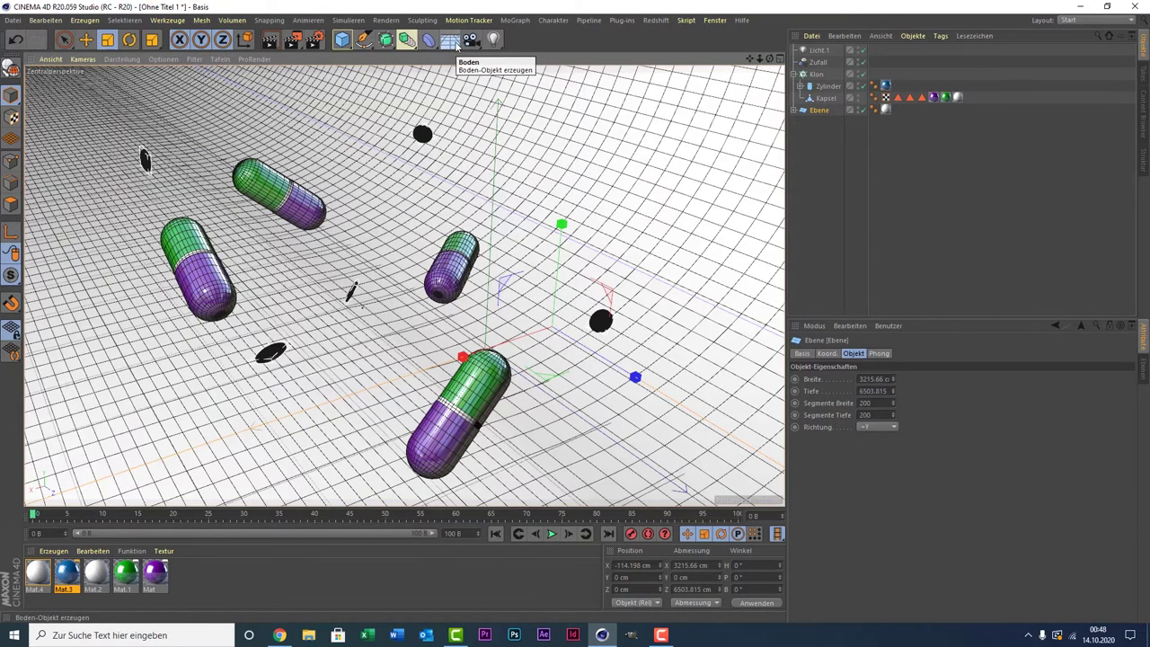
Step: Add a camera and enable Schärfentiefe hinten on its Details tab
left_click(474, 41)
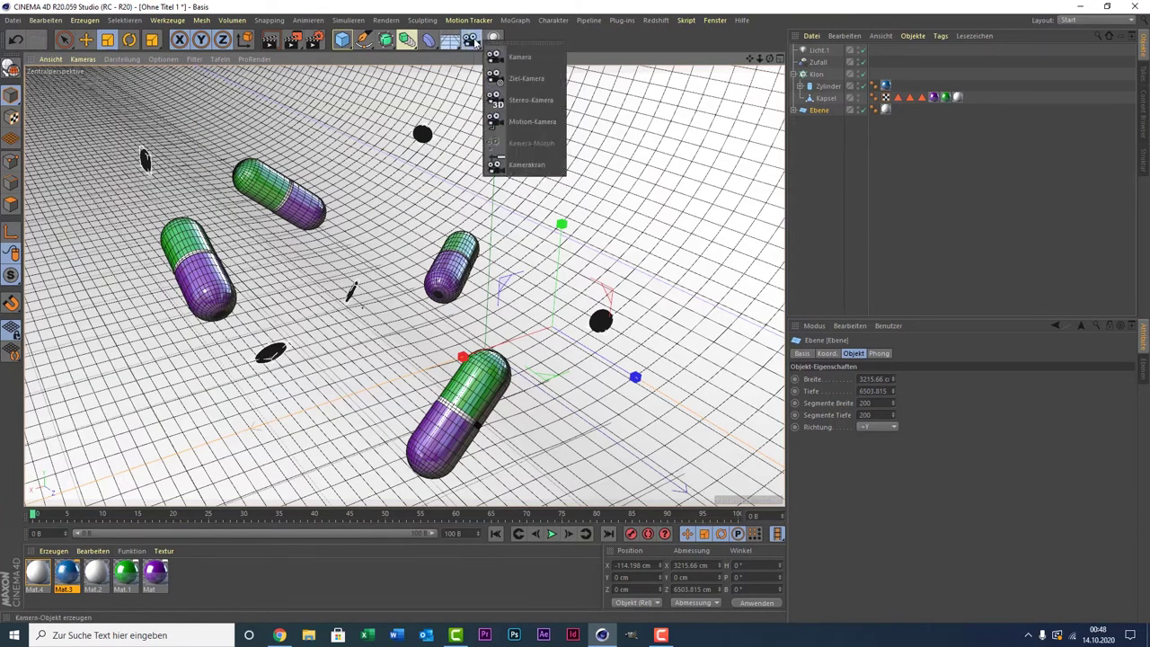
left_click(520, 57)
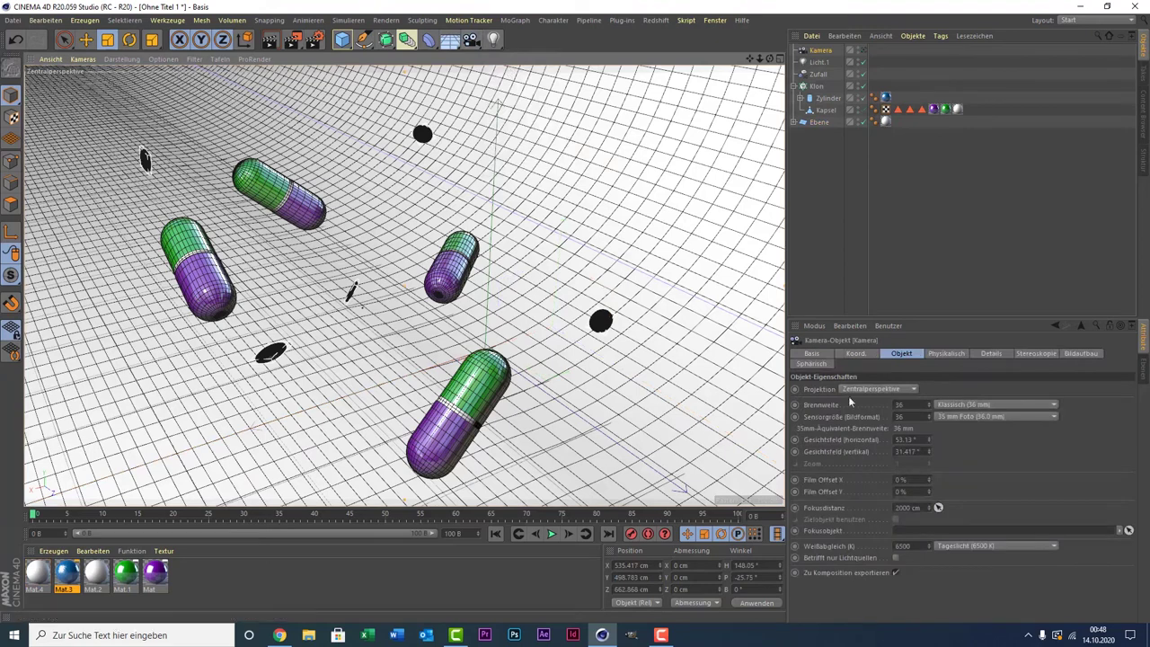
left_click(1025, 353)
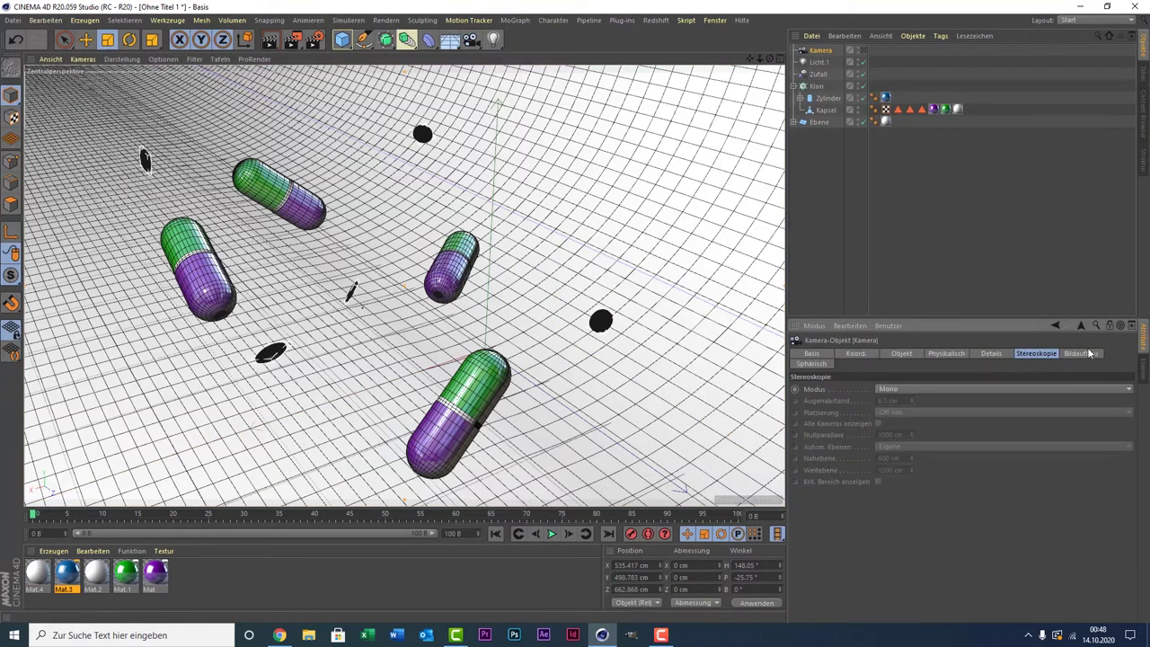
left_click(1090, 354)
left_click(817, 365)
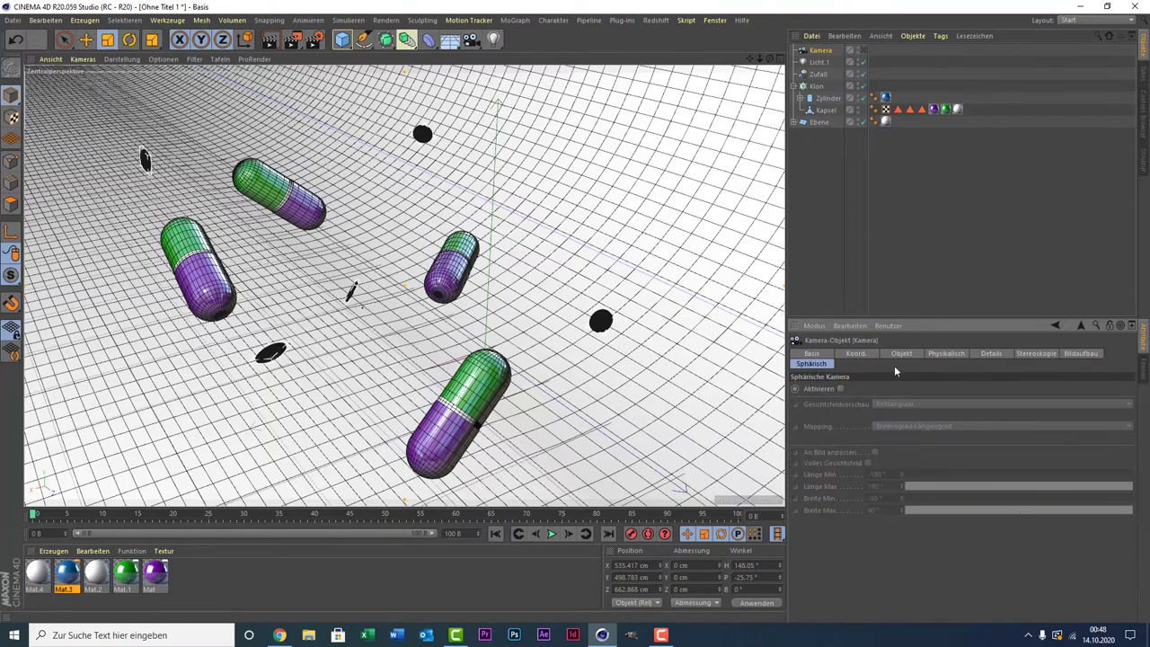
left_click(931, 355)
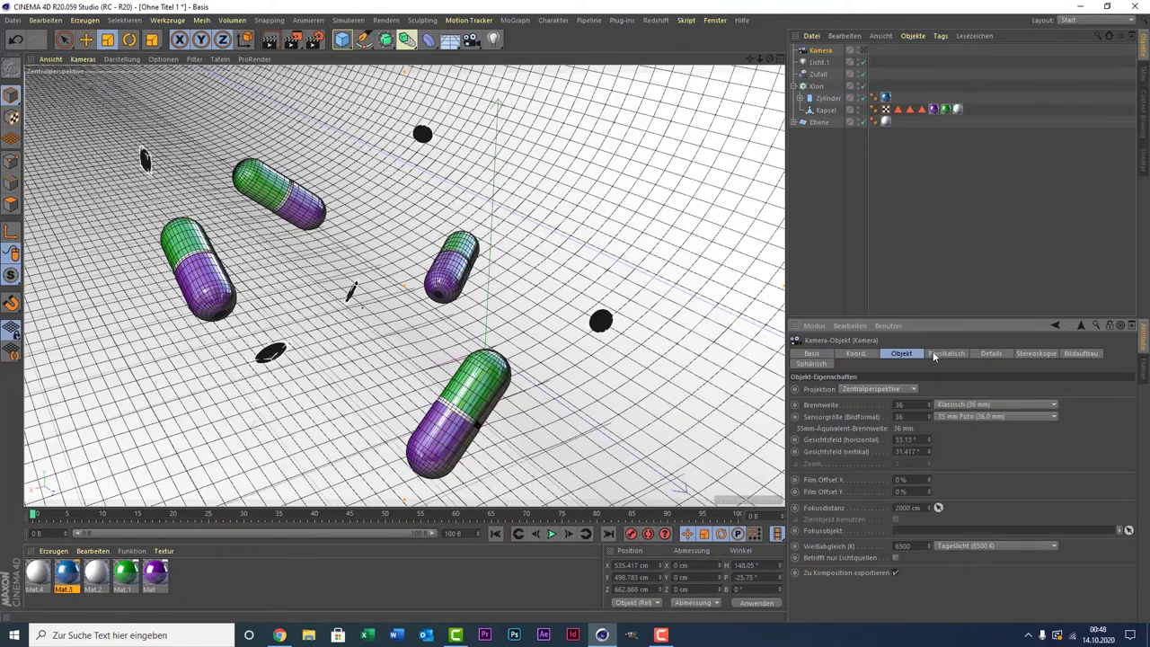
left_click(990, 354)
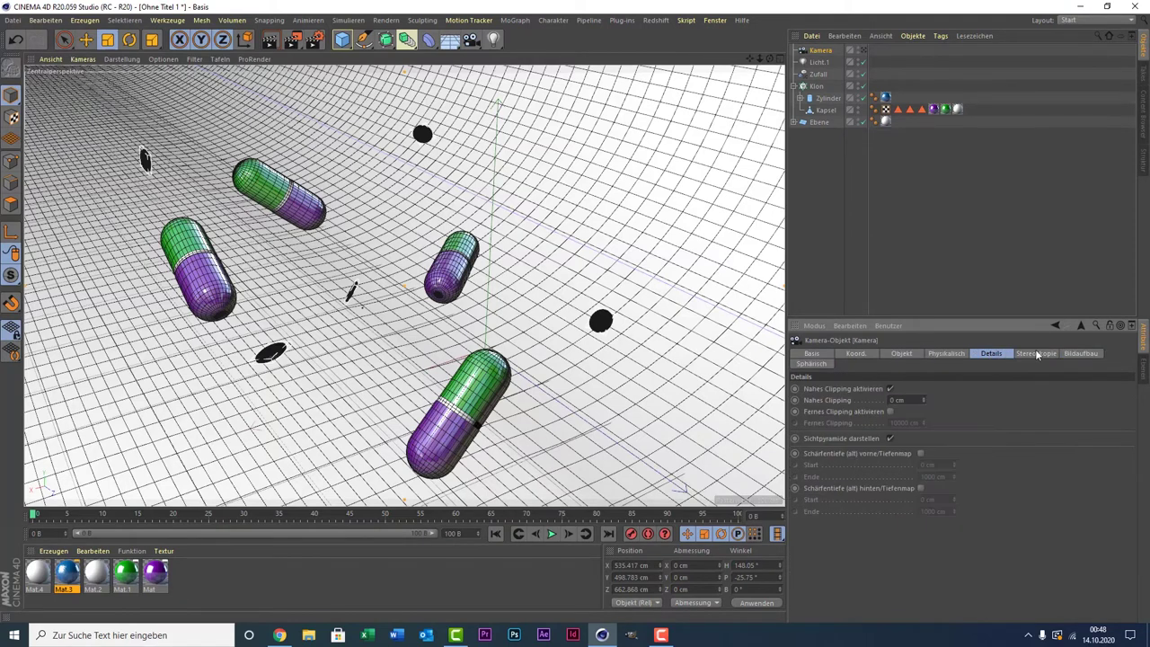
left_click(1035, 353)
left_click(985, 353)
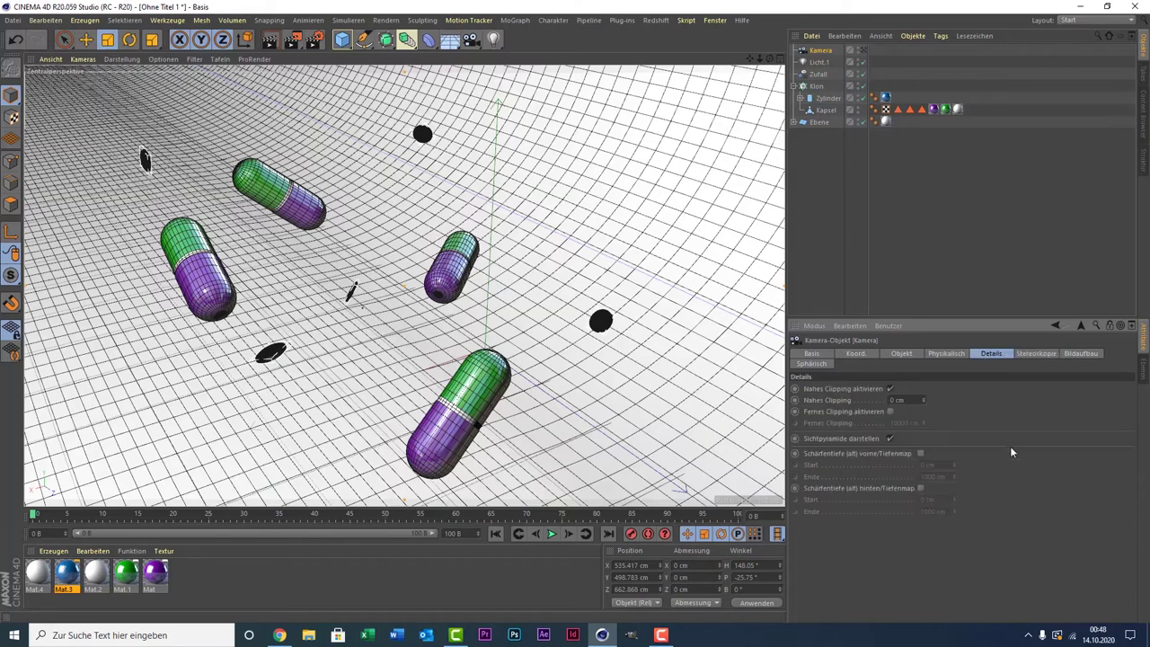
left_click(924, 489)
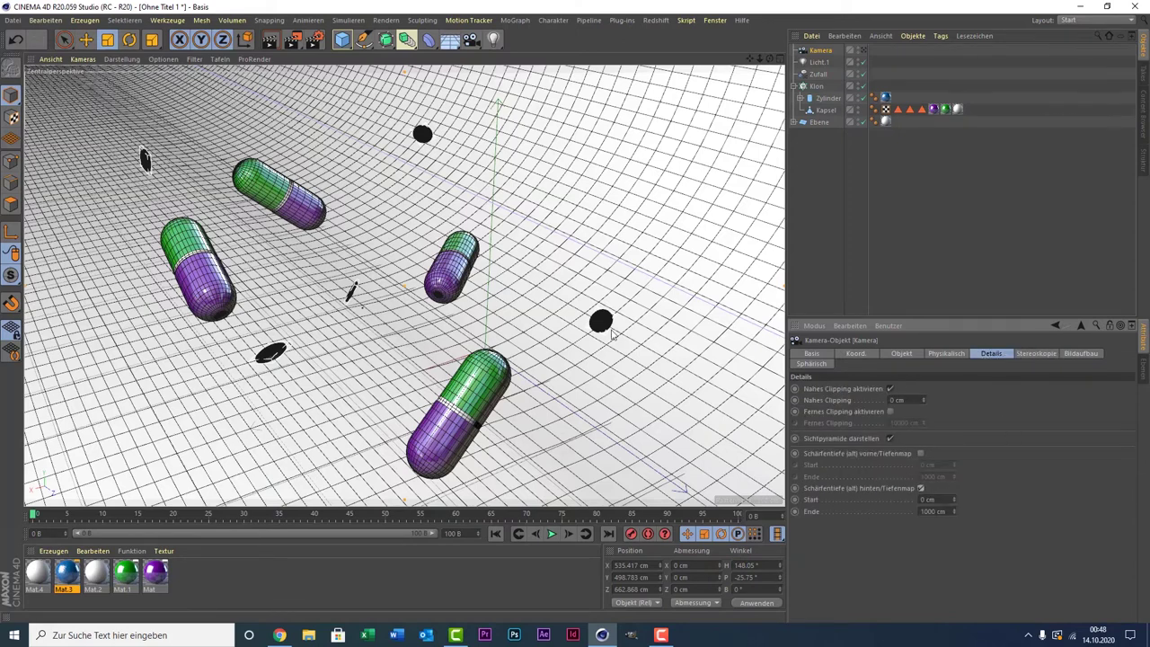
Step: Add the Schärfentiefe effect in Rendervoreinstellungen and switch to the four-view layout
left_click(315, 39)
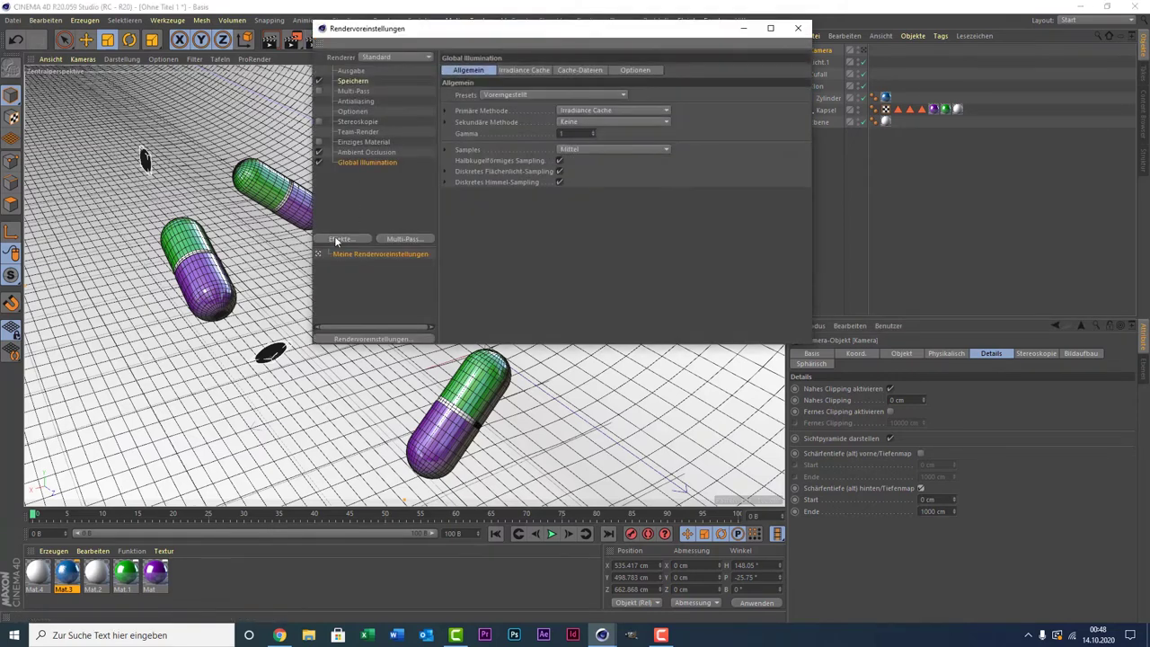
left_click(367, 238)
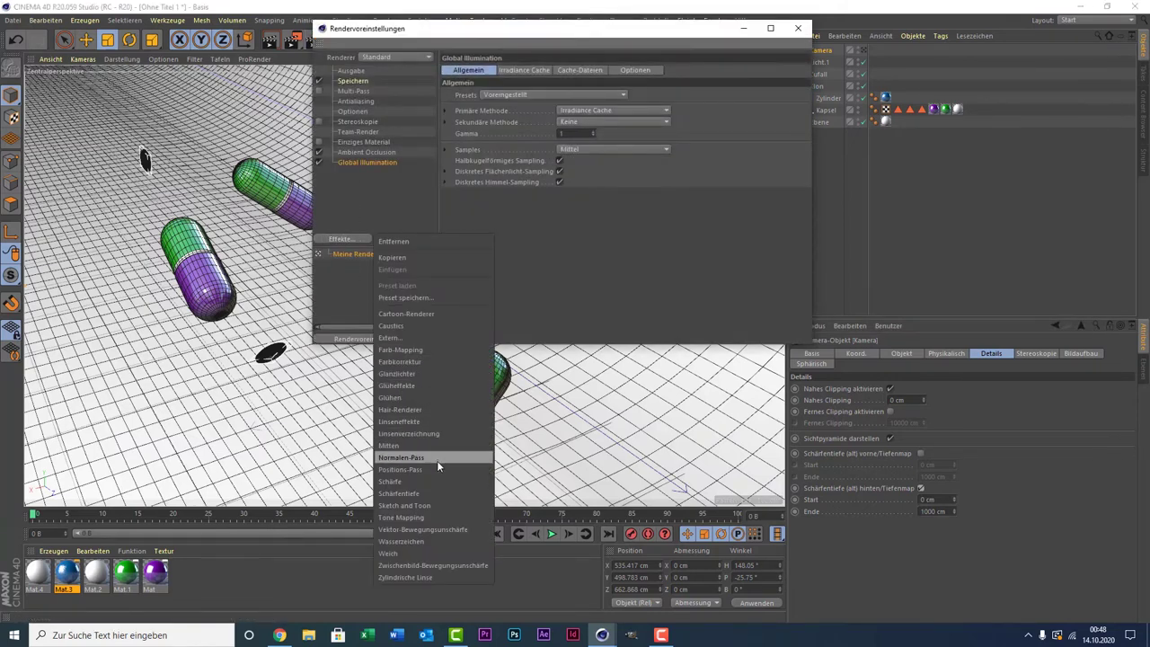
left_click(422, 494)
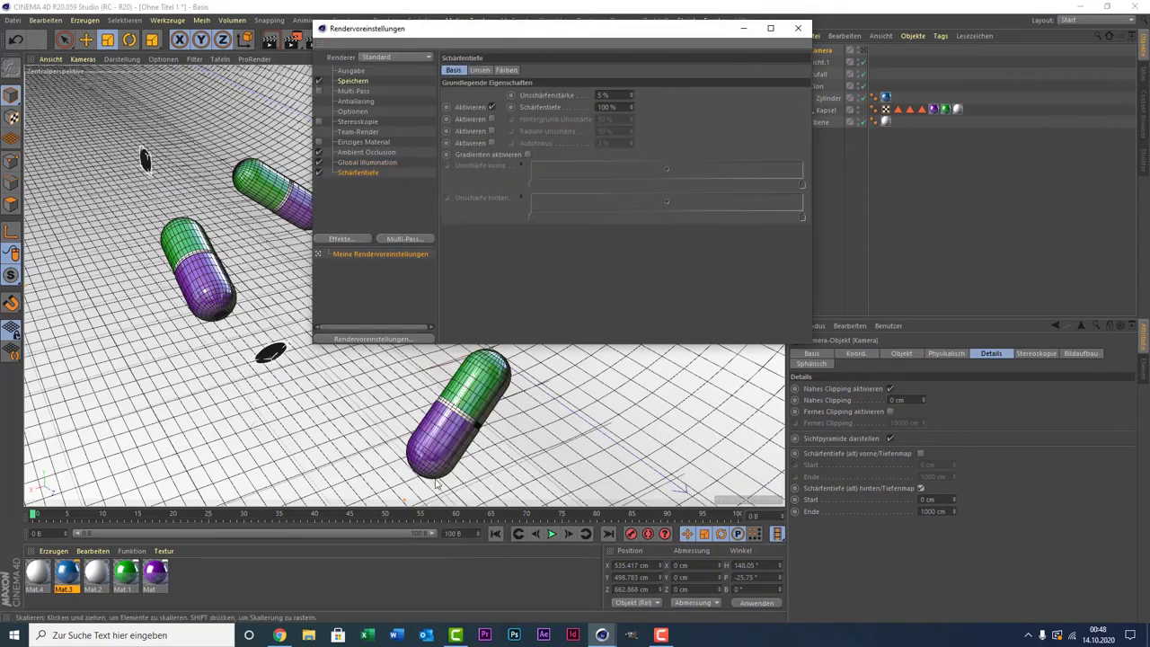
left_click(798, 28)
middle_click(407, 221)
Step: Pull the depth-of-field plane closer to the camera in the top view and test-render the perspective view
middle_click(540, 188)
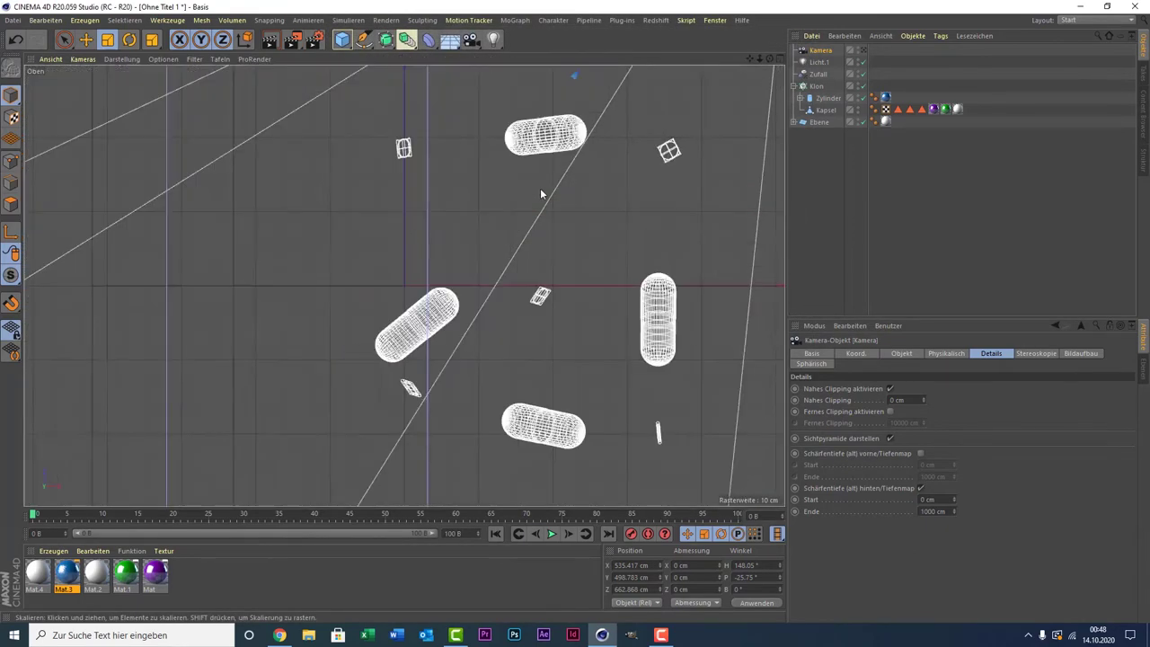
scroll(540, 188, "down", 5)
scroll(531, 207, "down", 2)
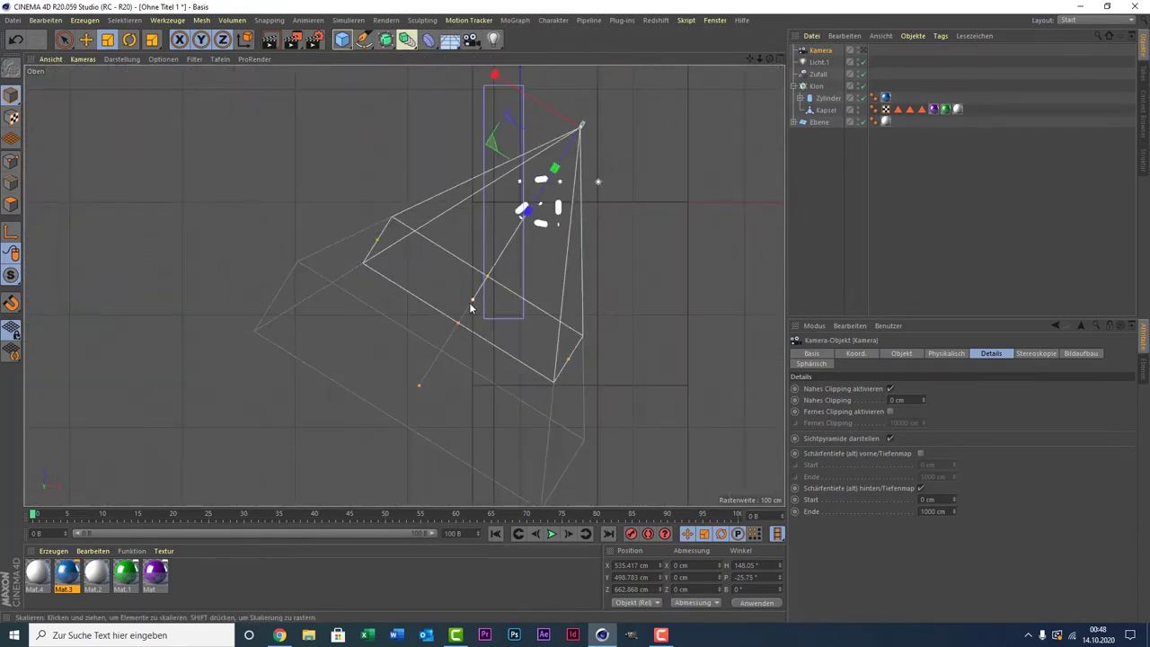
left_click_drag(470, 309, 556, 205)
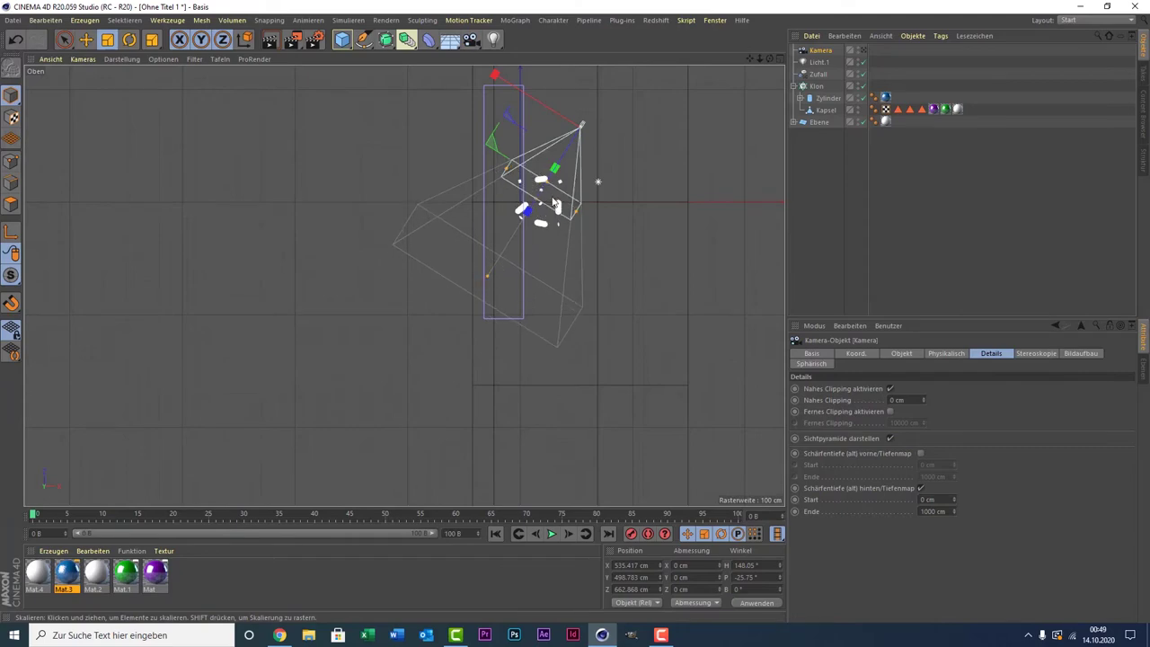
middle_click(388, 208)
middle_click(268, 164)
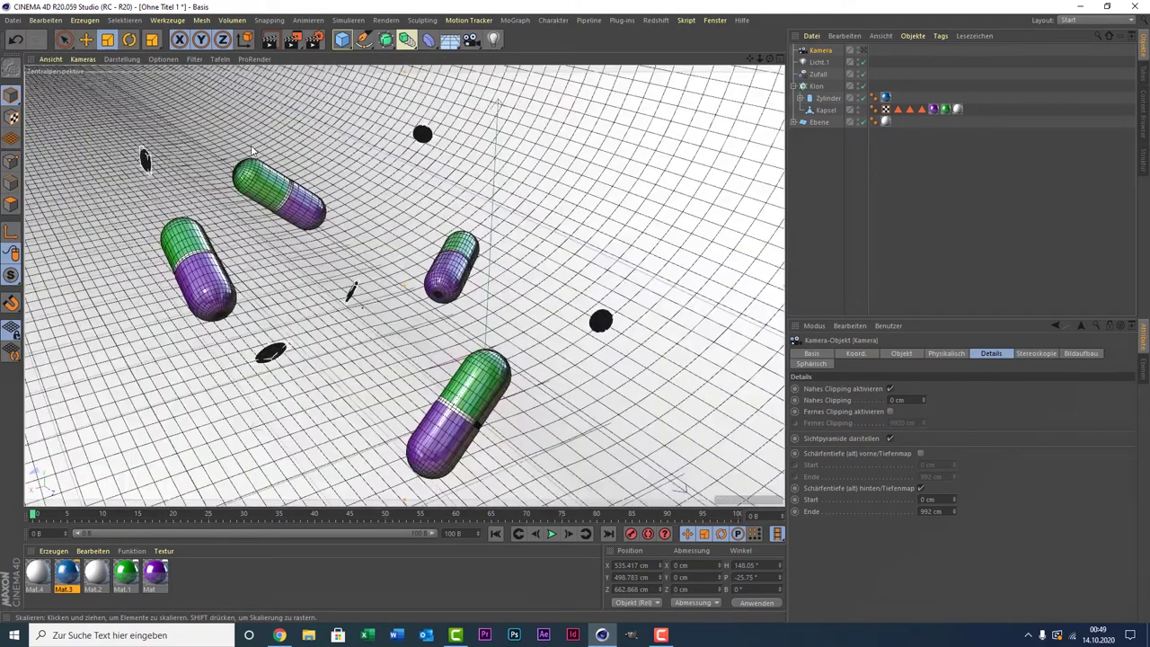
left_click(269, 40)
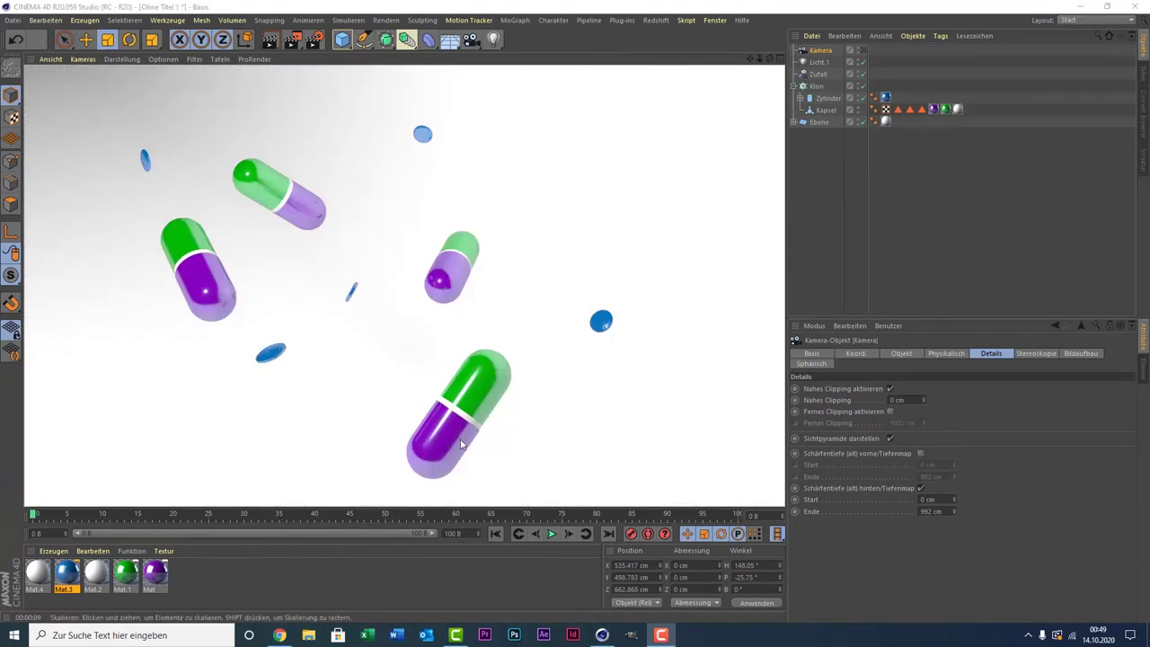
Step: Bring the camera's rear blur end distance in to 82.511 cm
middle_click(461, 444)
left_click_drag(655, 123, 670, 135)
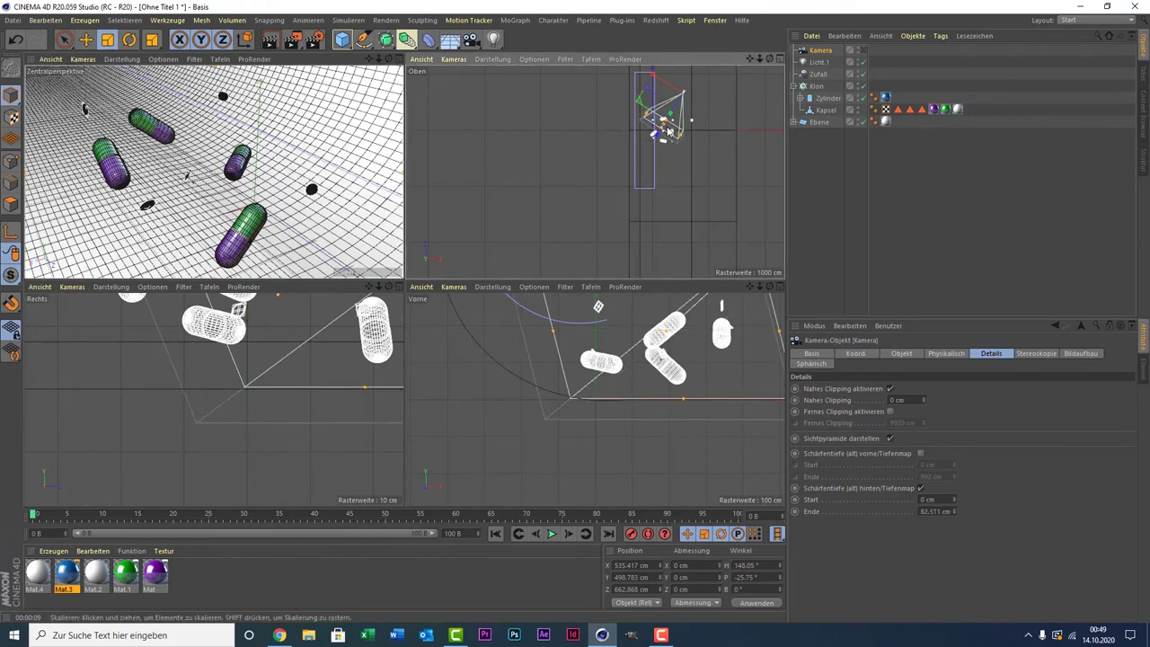
scroll(669, 135, "up", 2)
scroll(666, 141, "up", 3)
left_click_drag(666, 140, 660, 127)
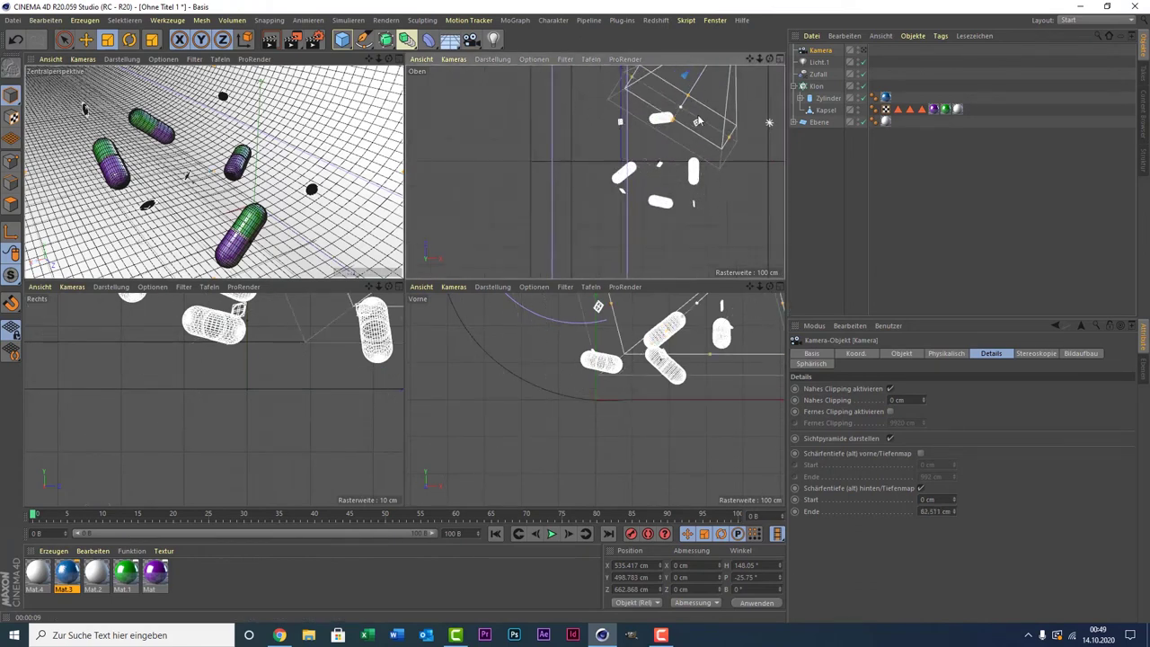
Step: Look through the scene camera, reframe on the pills, and render with depth of field
middle_click(286, 144)
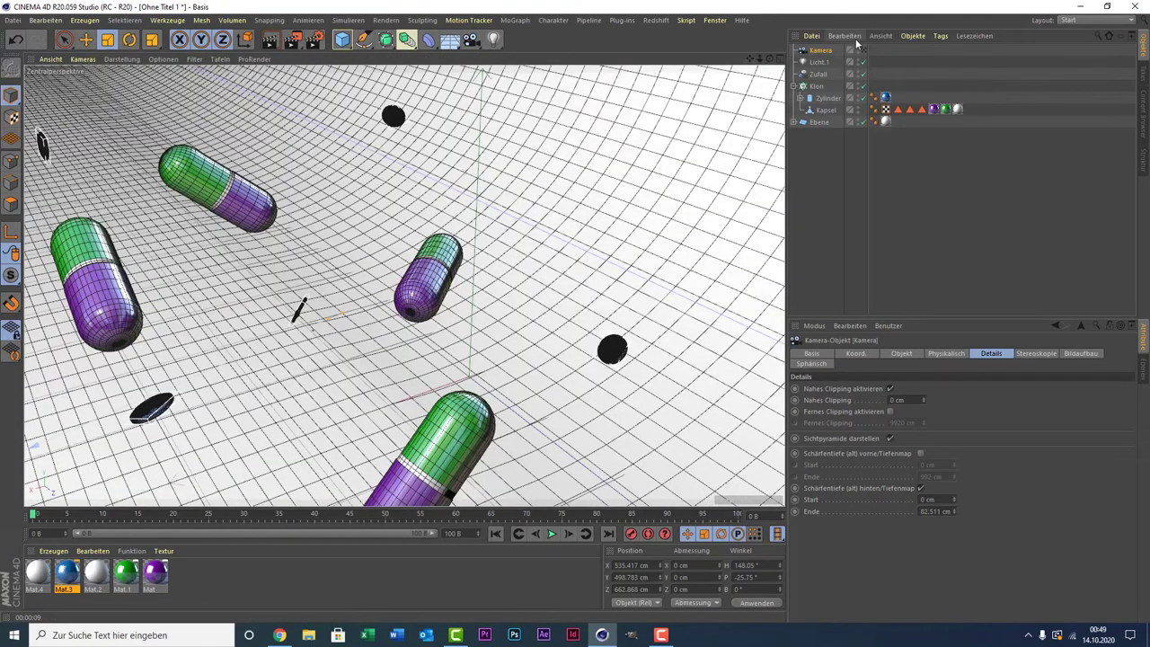
left_click(864, 49)
key("ctrl+r")
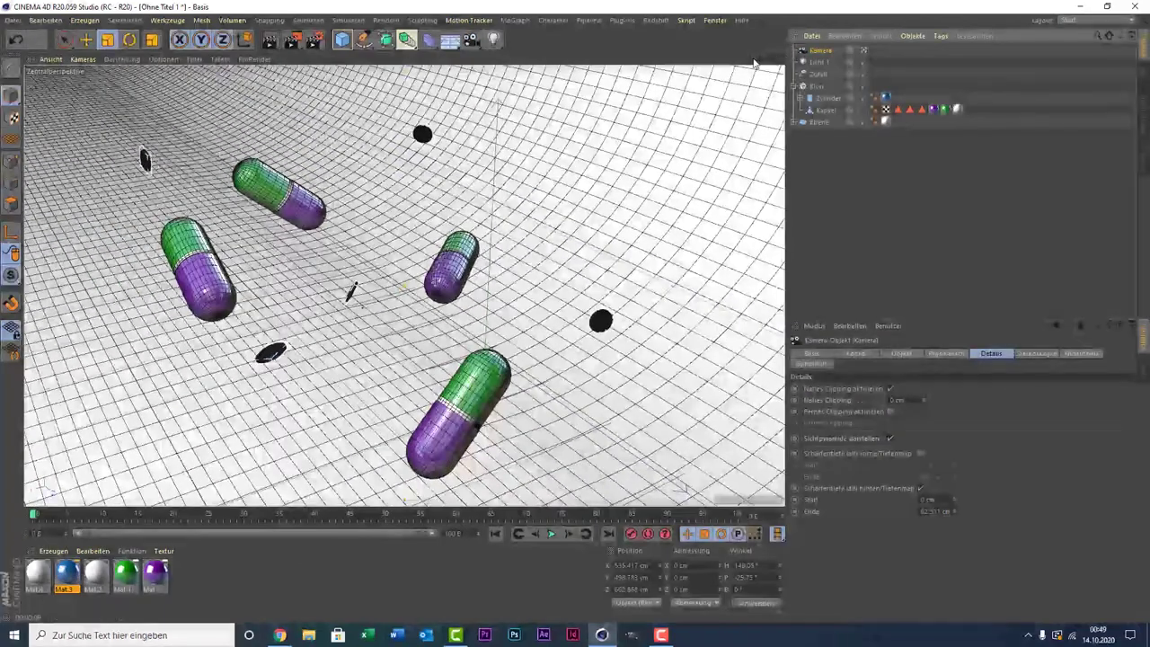
left_click_drag(751, 58, 350, 89)
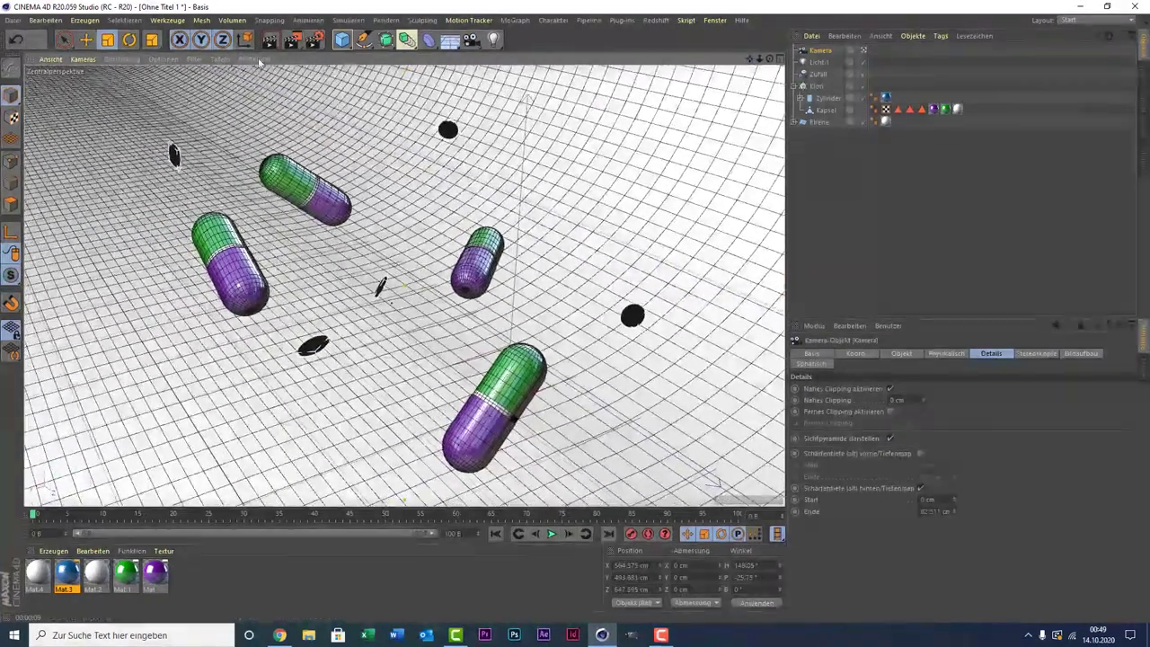
left_click(269, 40)
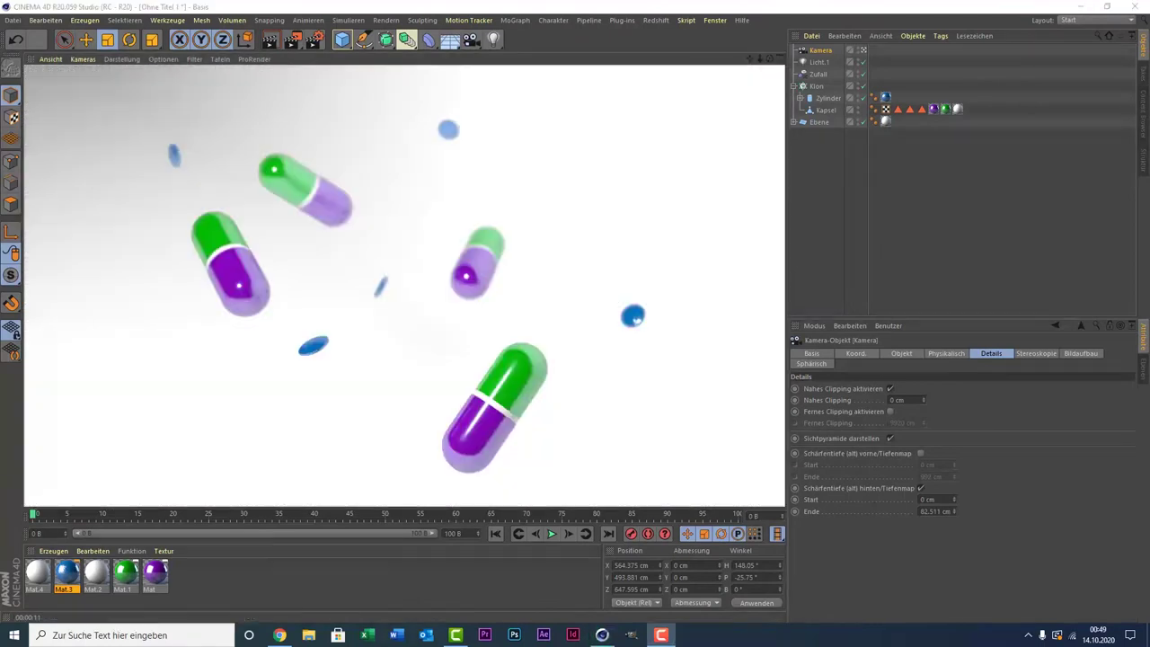